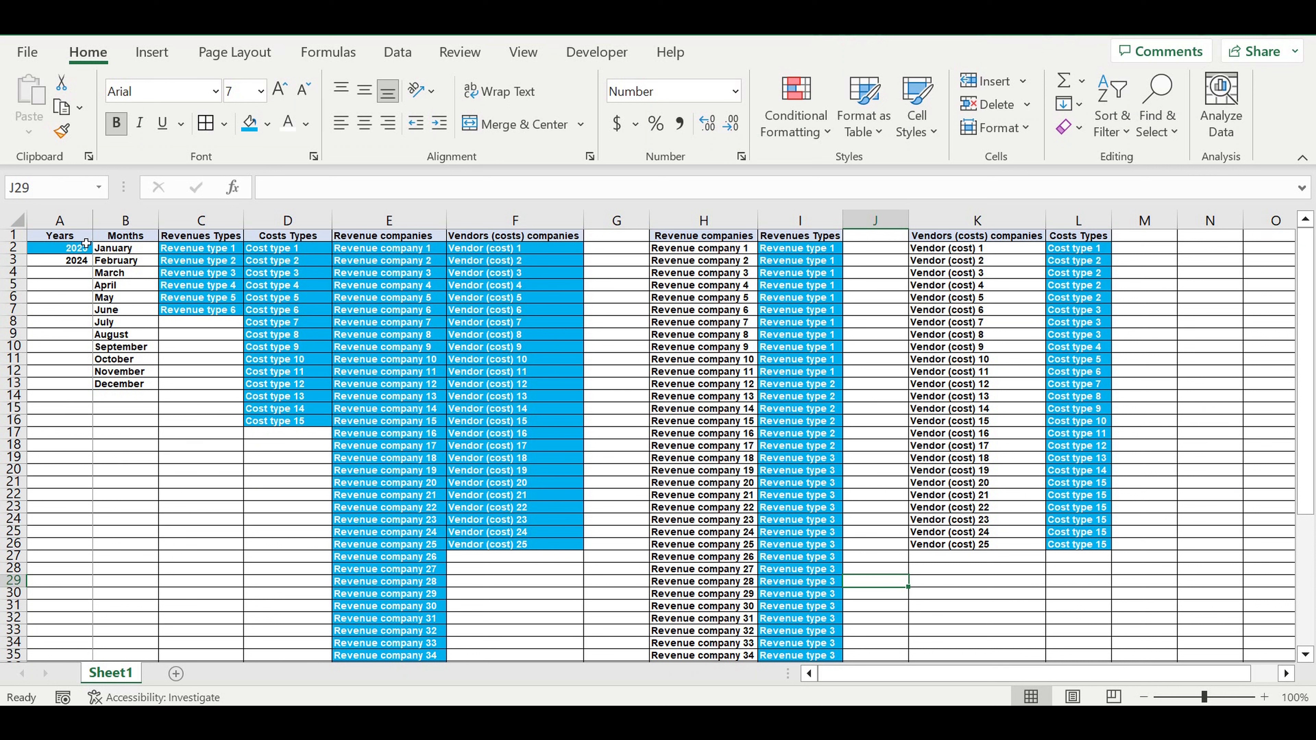
Step: Review the list columns and the tables pairing revenue companies with revenue types and vendors with cost types
left_click_drag(71, 249, 1070, 558)
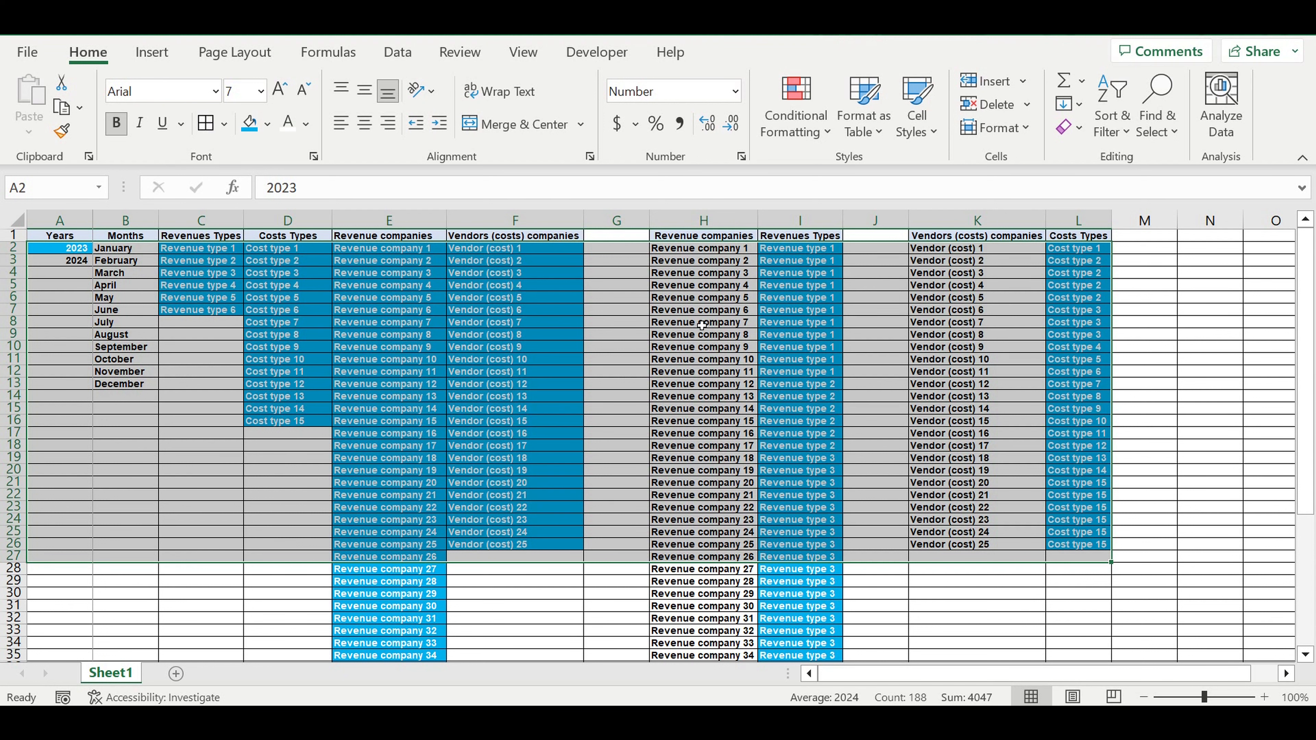
left_click(804, 265)
left_click_drag(842, 266, 841, 422)
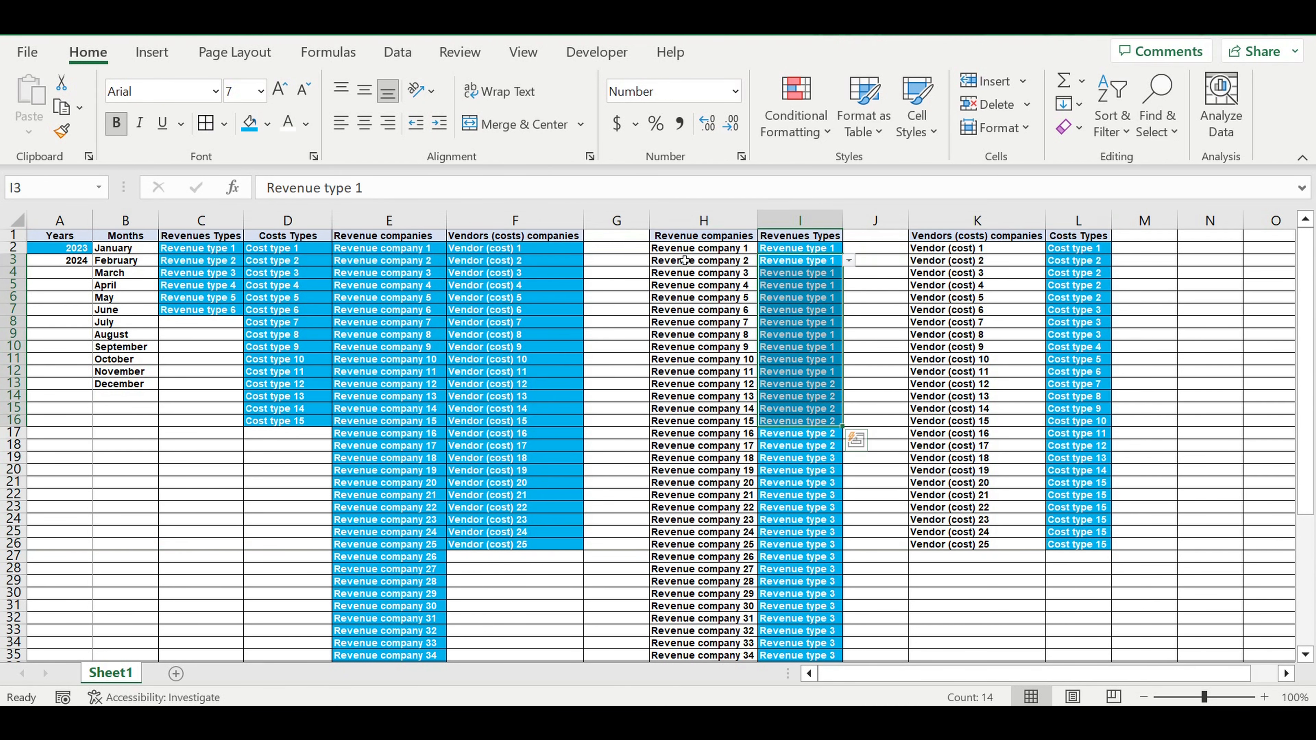
left_click_drag(685, 261, 689, 594)
left_click_drag(1079, 248, 1079, 545)
left_click_drag(948, 249, 952, 547)
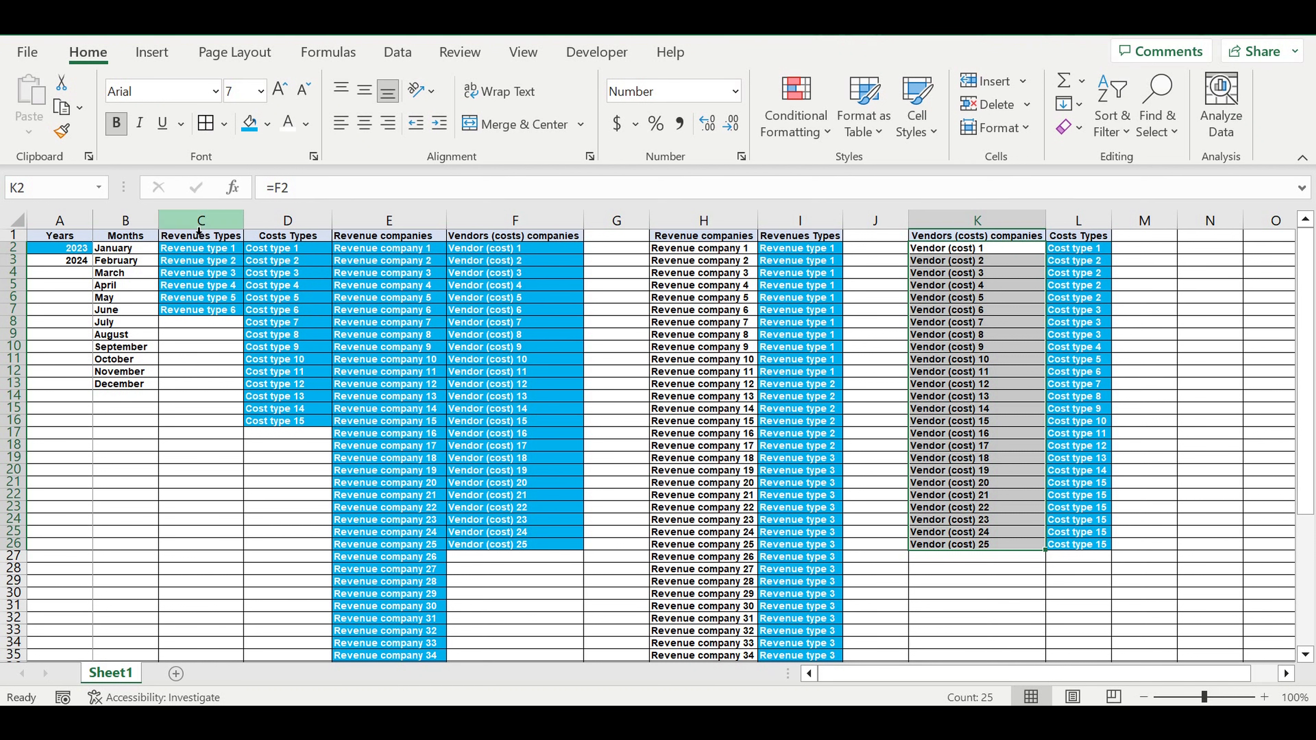
Step: Insert a new column before Revenues Types and enter the header "Type" in C1
left_click(196, 220)
right_click(191, 220)
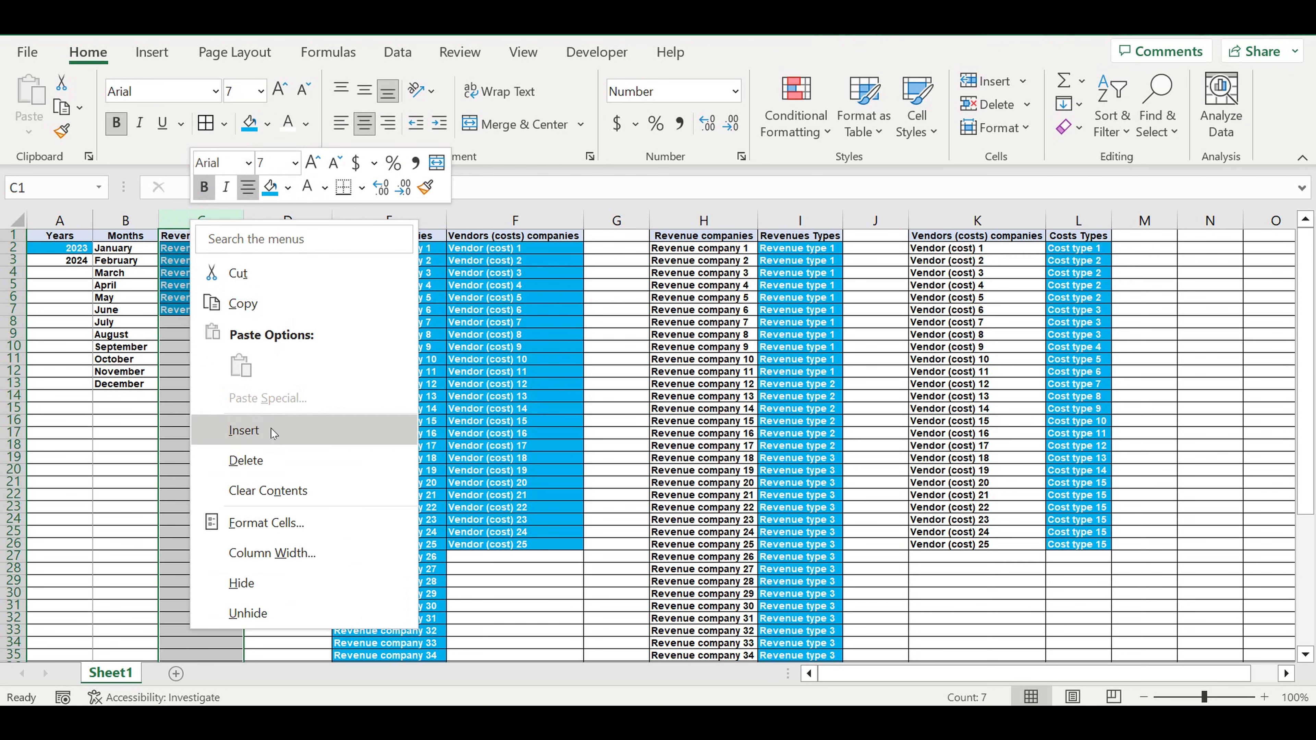
left_click(254, 431)
left_click(195, 282)
left_click(191, 236)
type("Type")
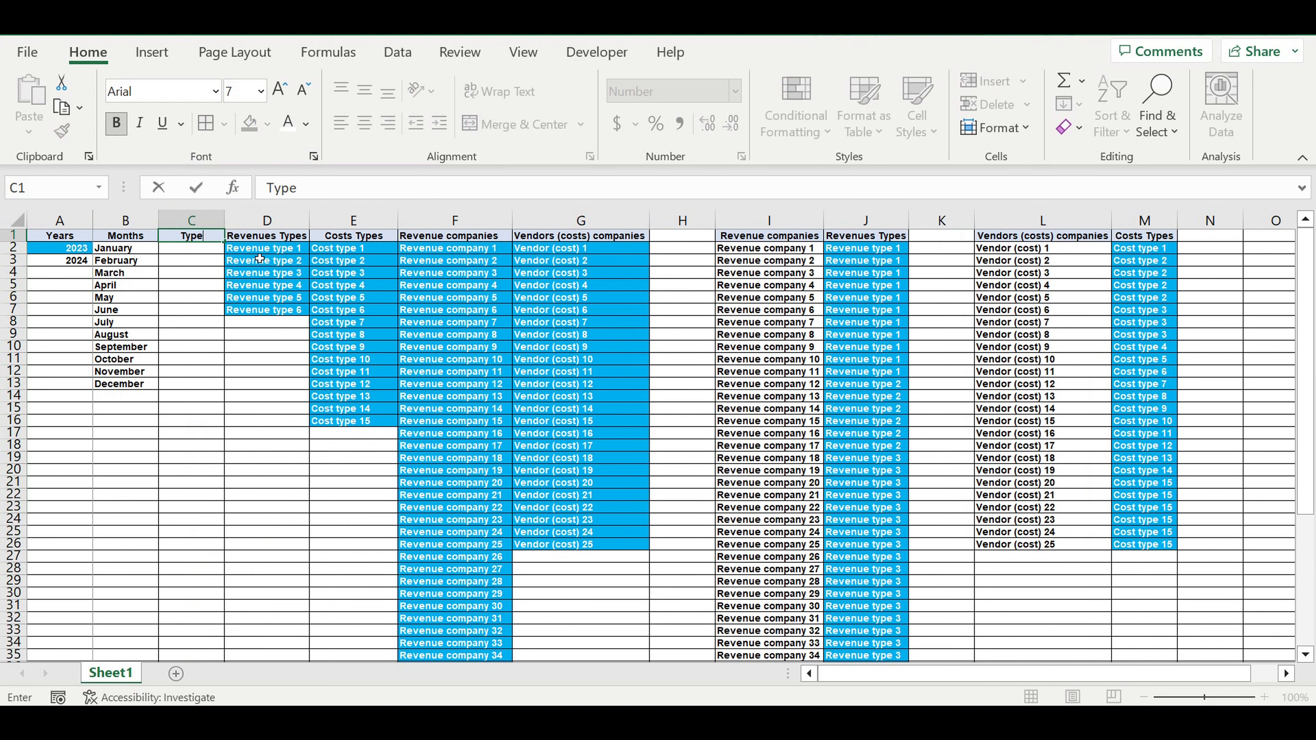
key("Return")
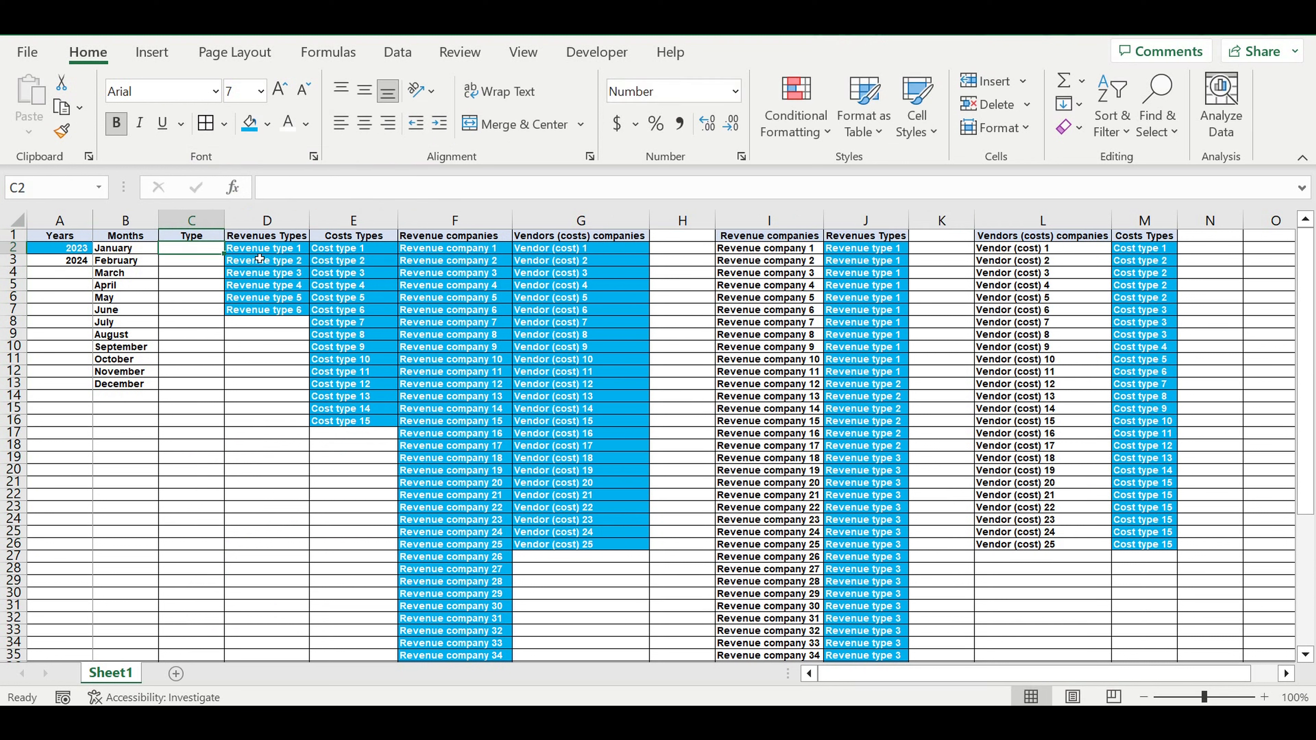
Step: List "Revenues" and "Costs" in C2 and C3 under the Type header
type("Revenues")
key("Return")
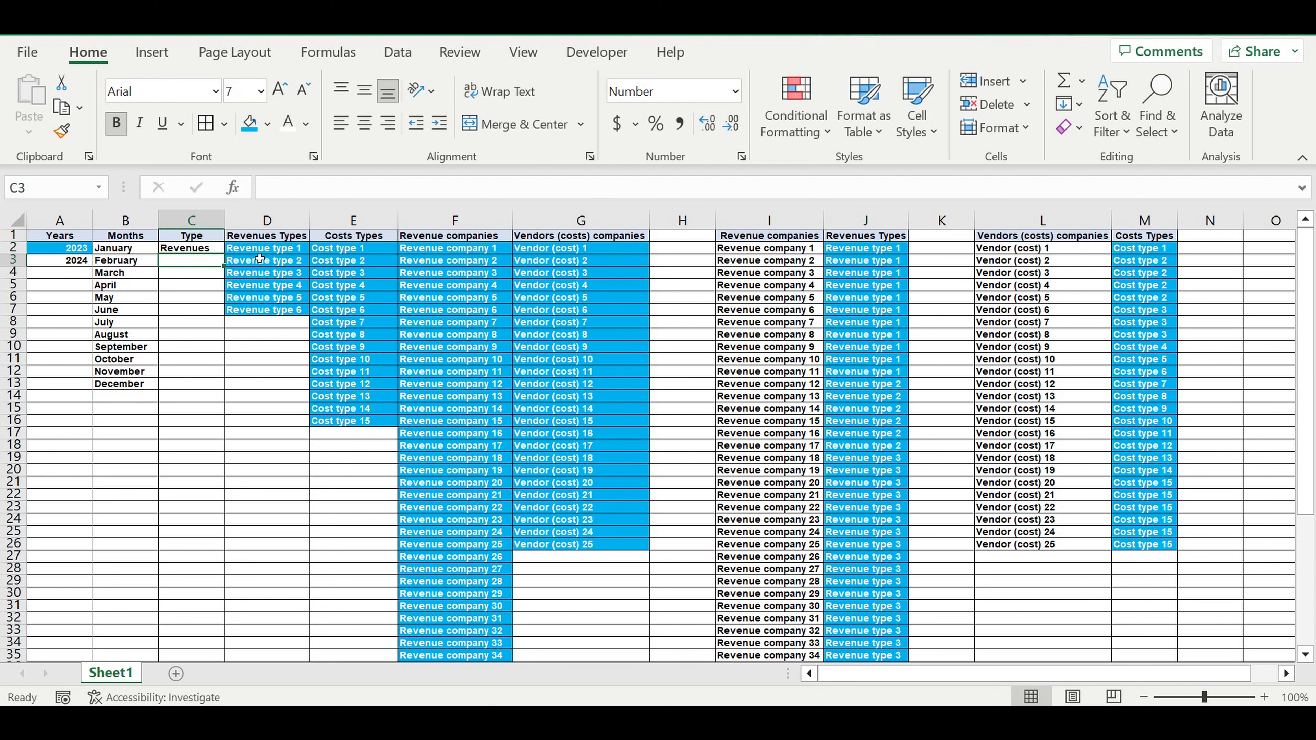
type("Costs")
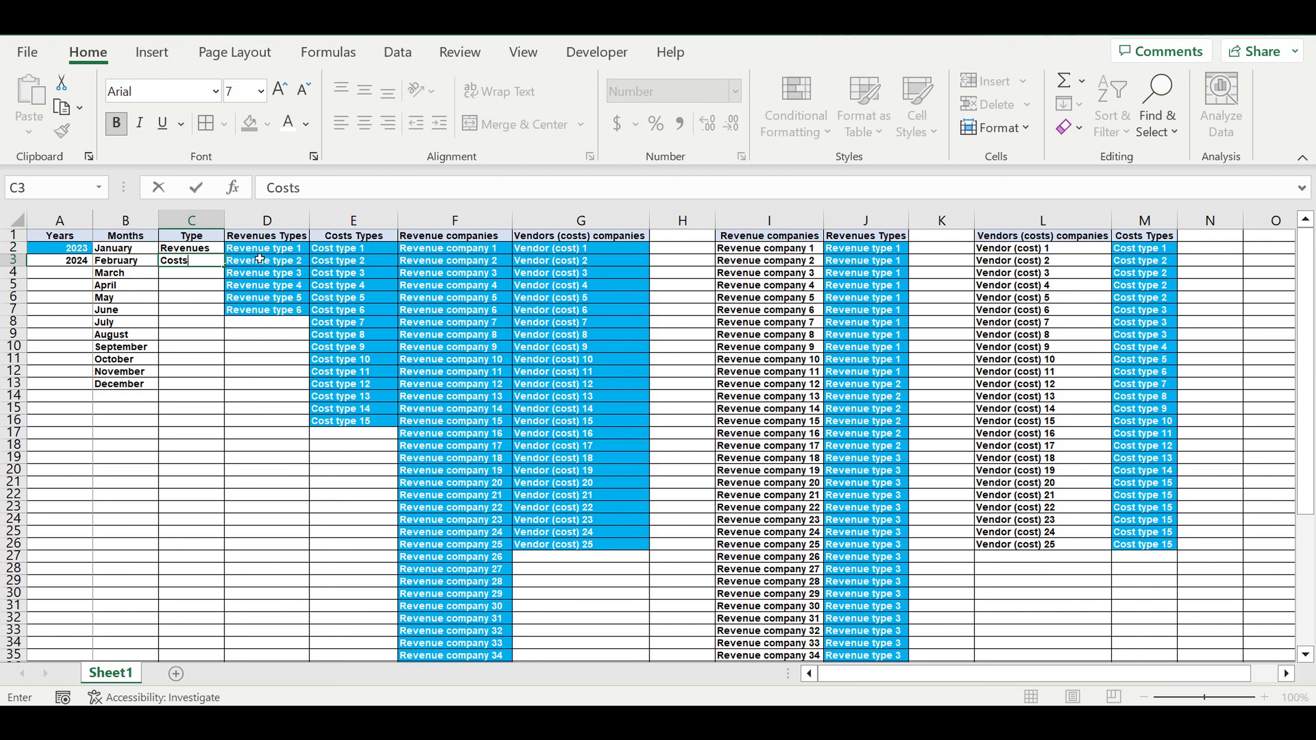
key("Return")
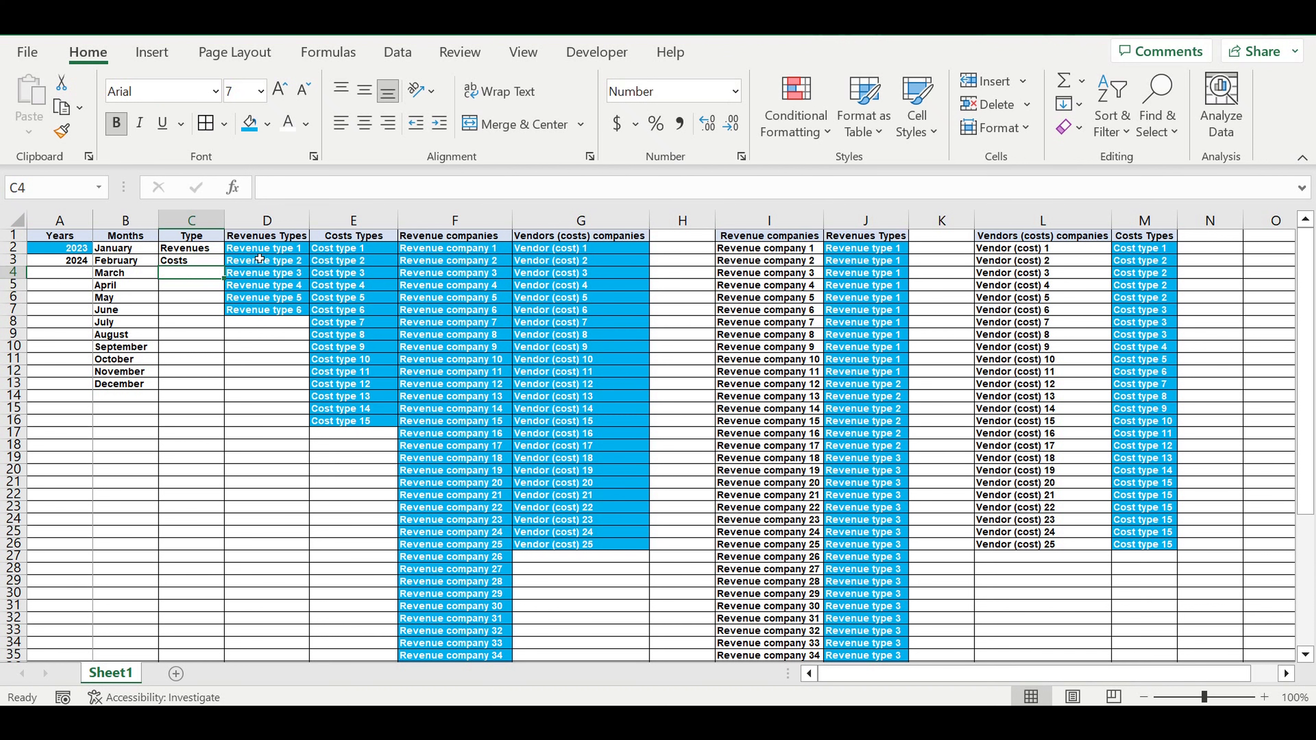
left_click_drag(185, 250, 186, 261)
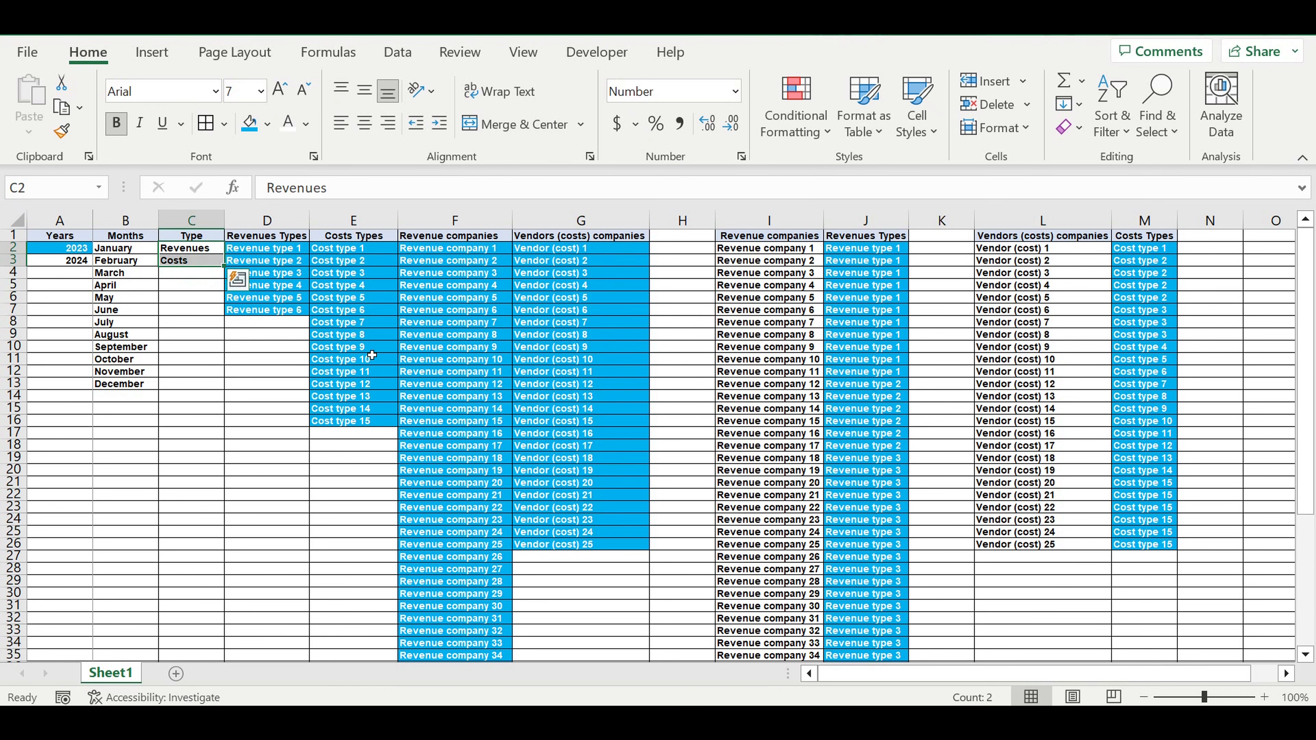
Step: Fill the whole of row 52, just below the lists, with black as a divider
left_click(499, 422)
scroll(499, 436, "down", 7)
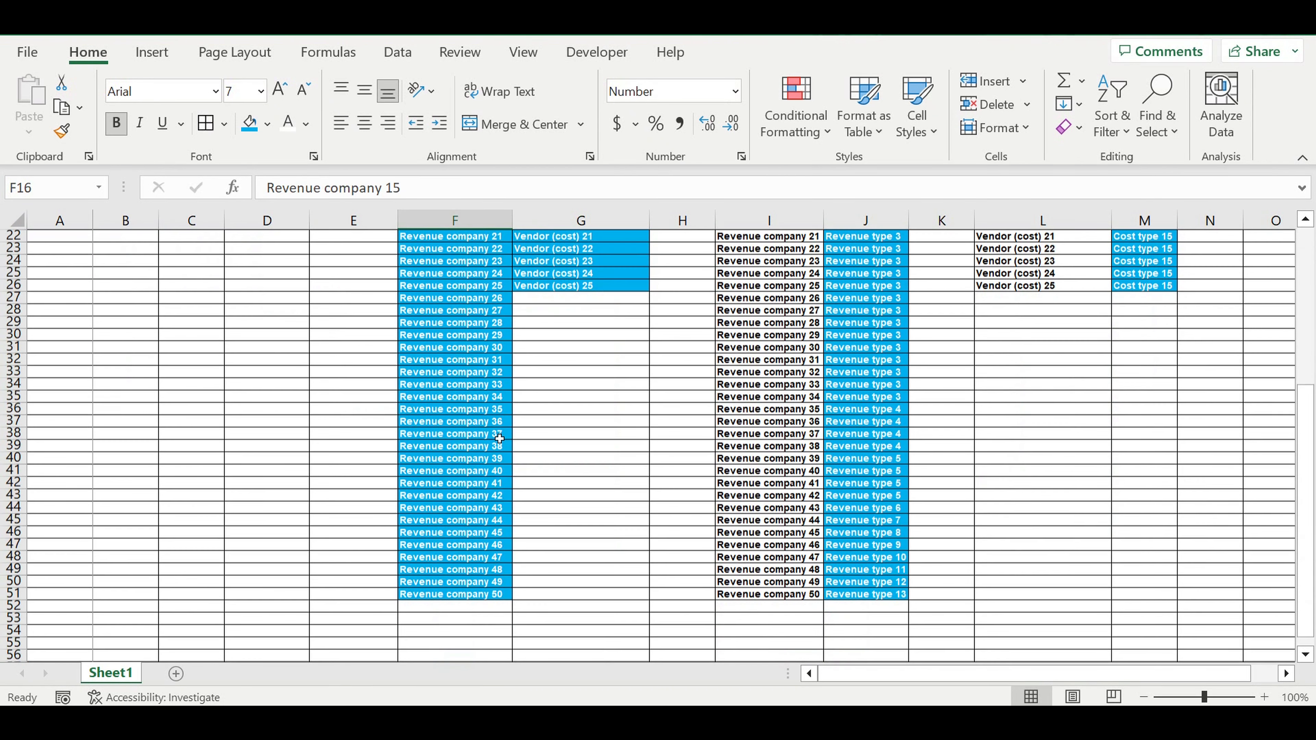
scroll(499, 439, "down", 7)
left_click(13, 346)
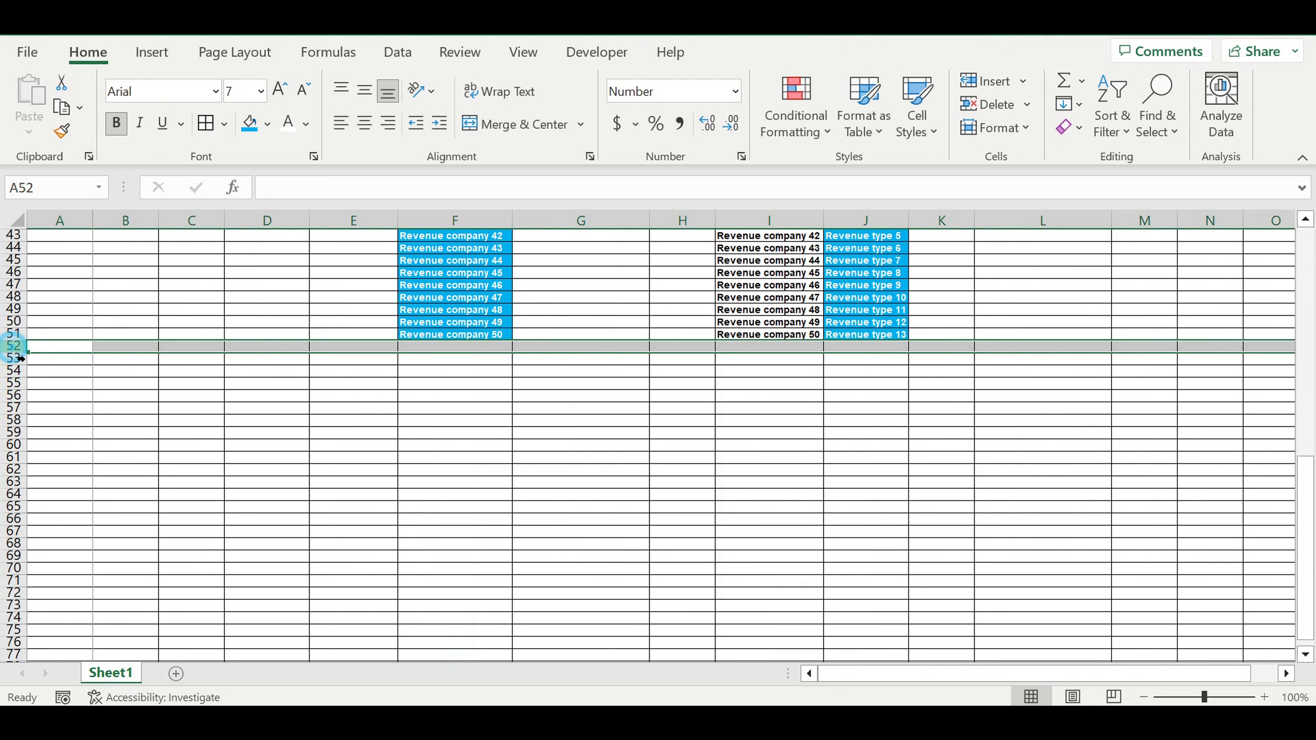
left_click(267, 124)
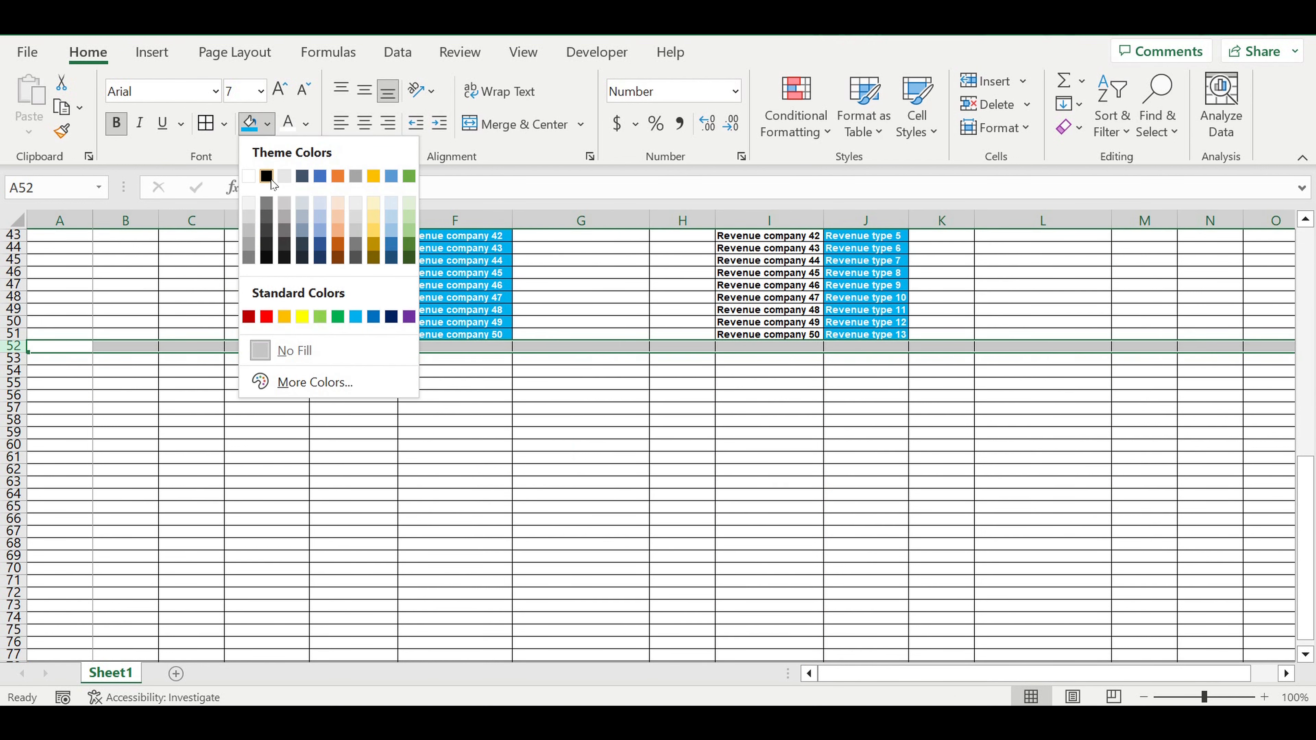
left_click(266, 176)
left_click(280, 435)
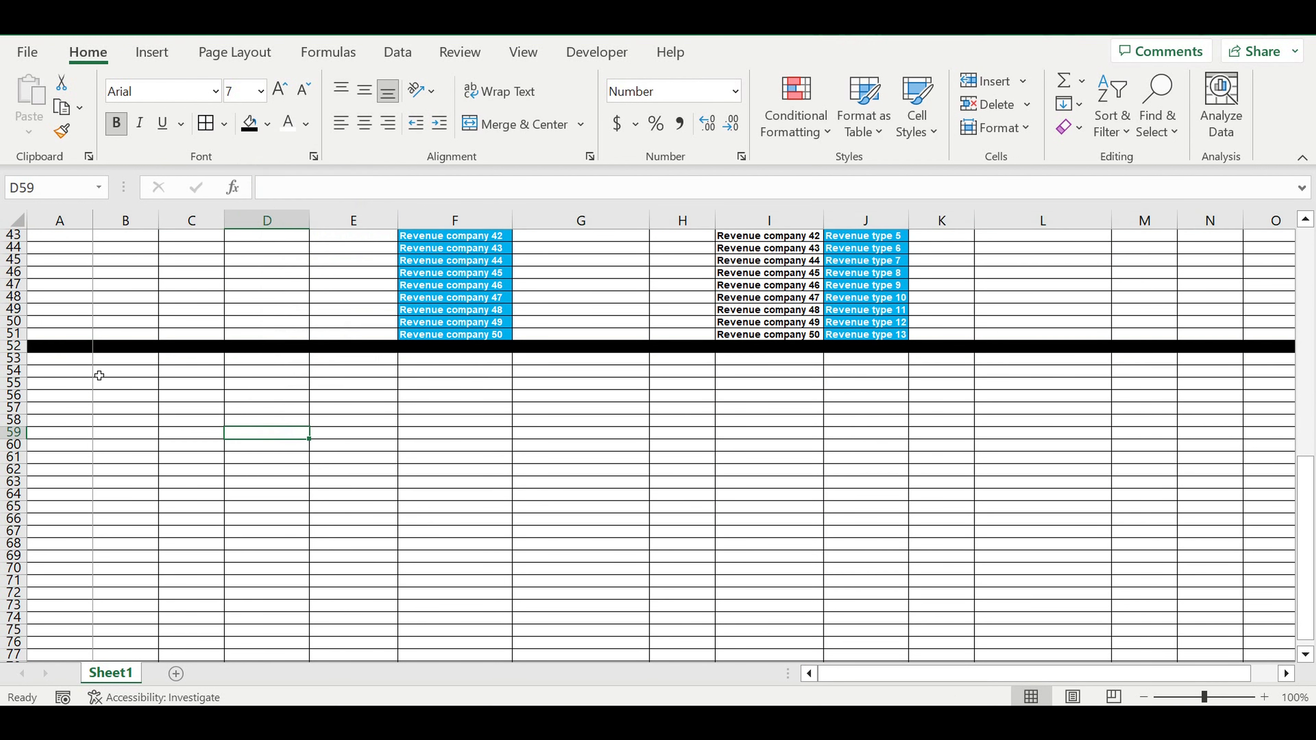
Step: Enter the title "Transaction list" in A53 below the black row and widen column A to fit it
left_click(60, 359)
left_click(99, 221)
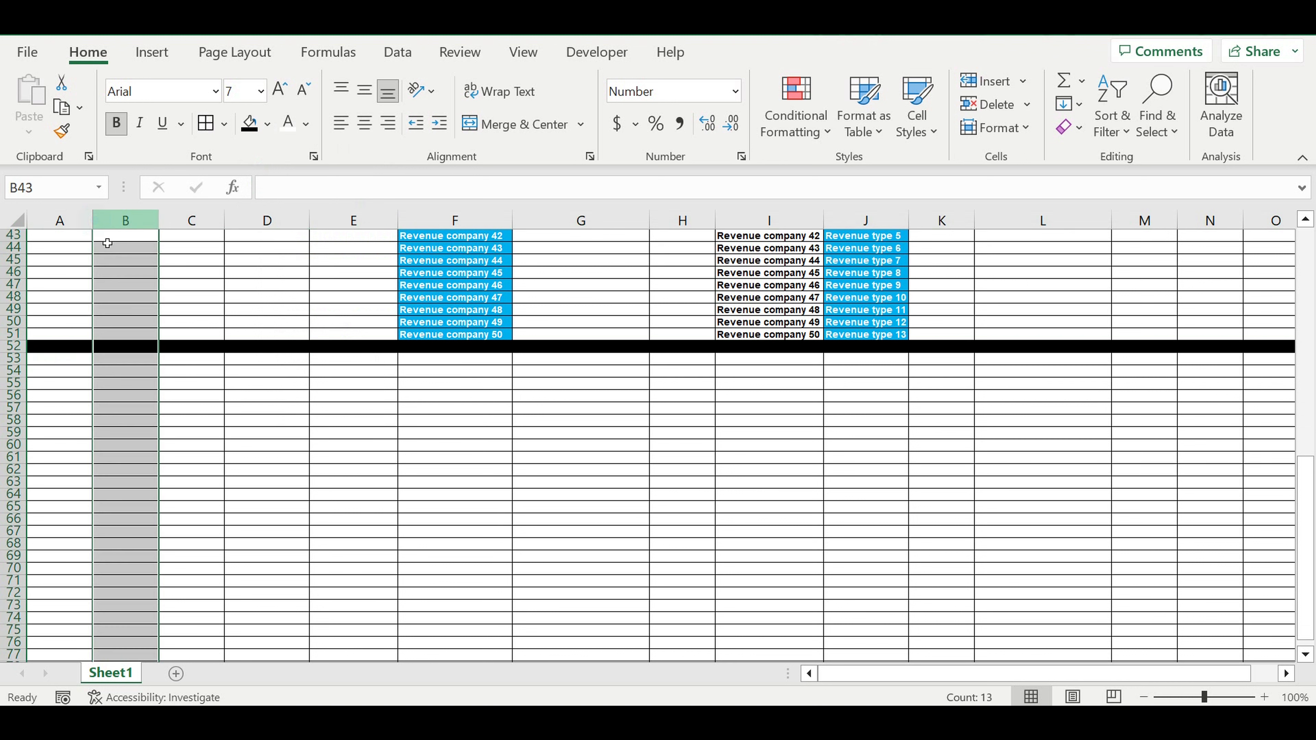
left_click(68, 257)
left_click(73, 359)
type("Transaction list")
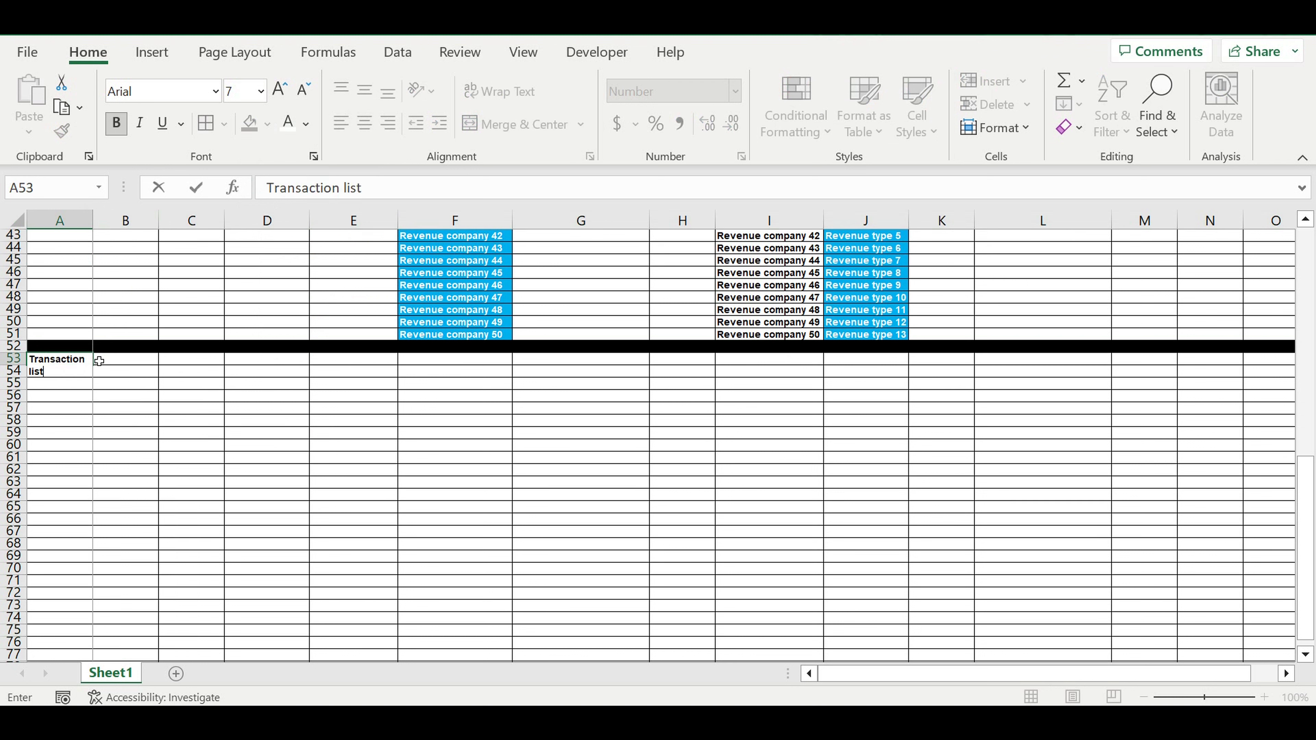
key("Return")
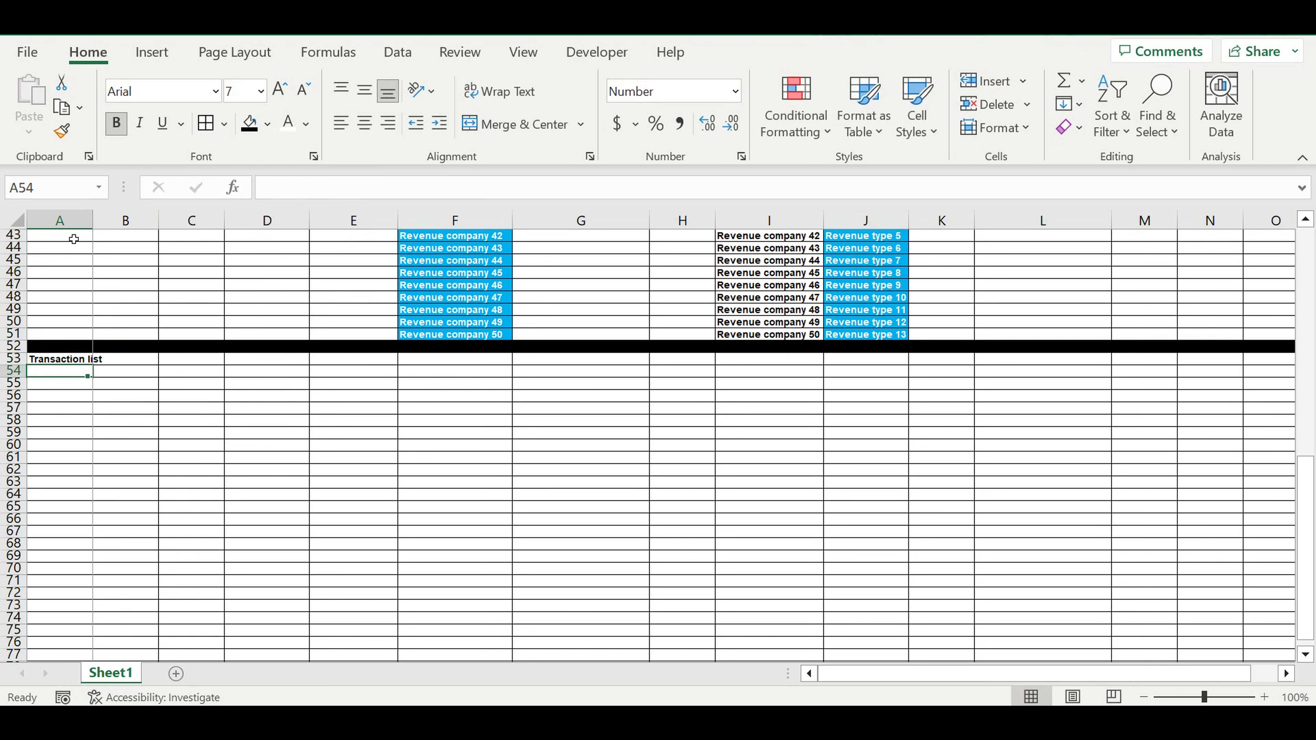
left_click_drag(93, 222, 104, 236)
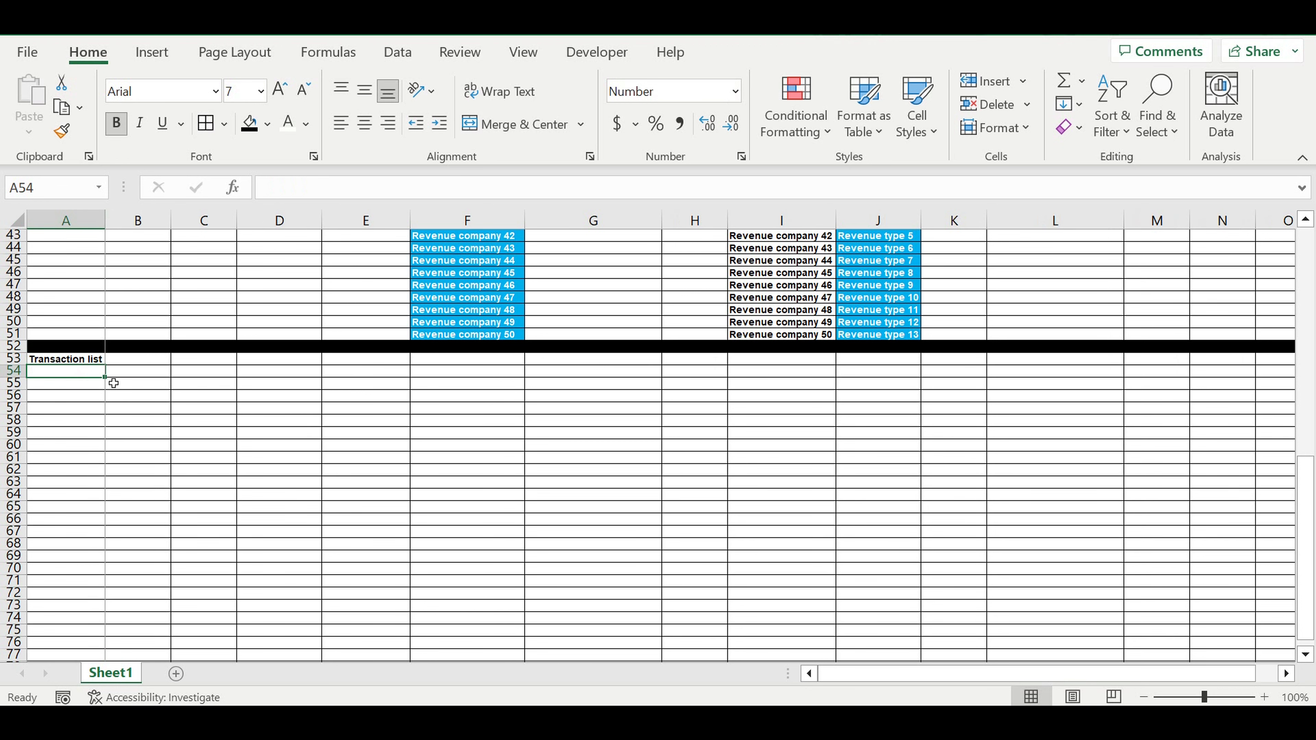
Step: Correct the title in A53 to read "Transactions list"
left_click(66, 359)
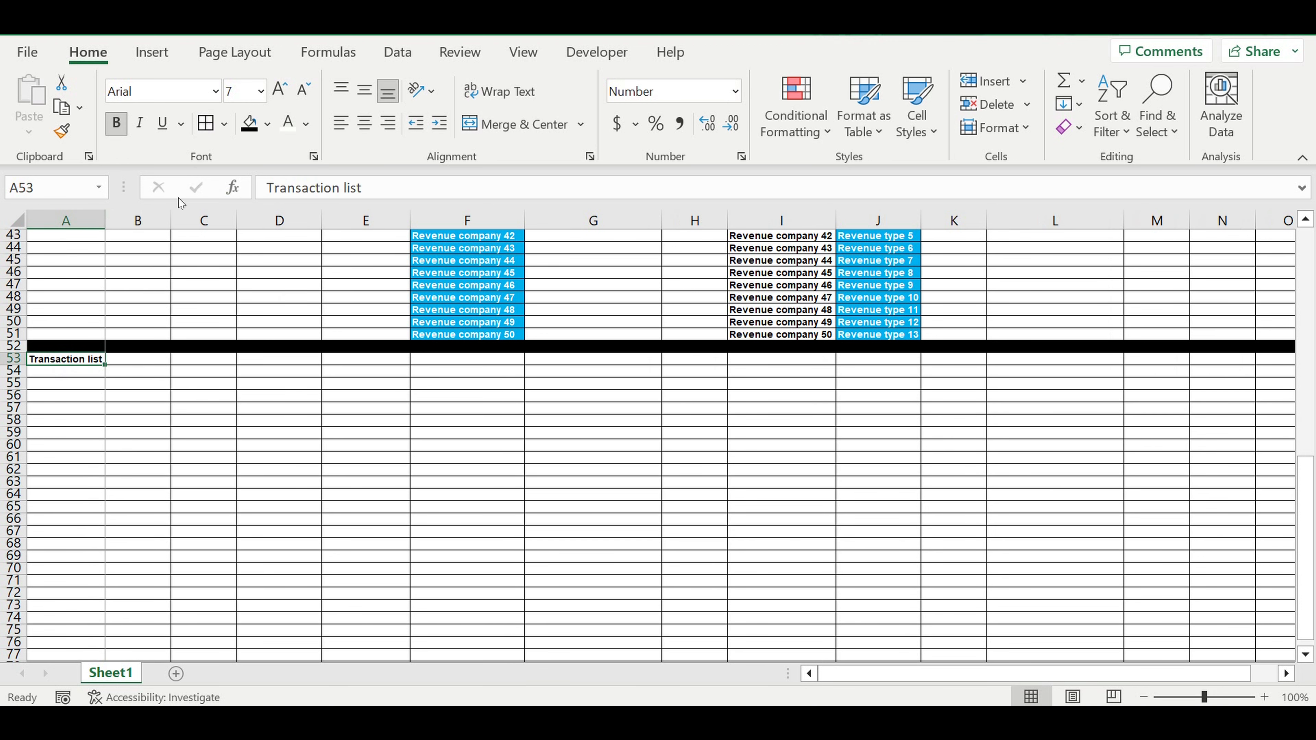
left_click(368, 197)
key("Left")
key("Left")
key("Left")
key("Left")
key("Left")
type("s")
key("Return")
Step: Fill the title cell A53 with yellow
left_click(78, 359)
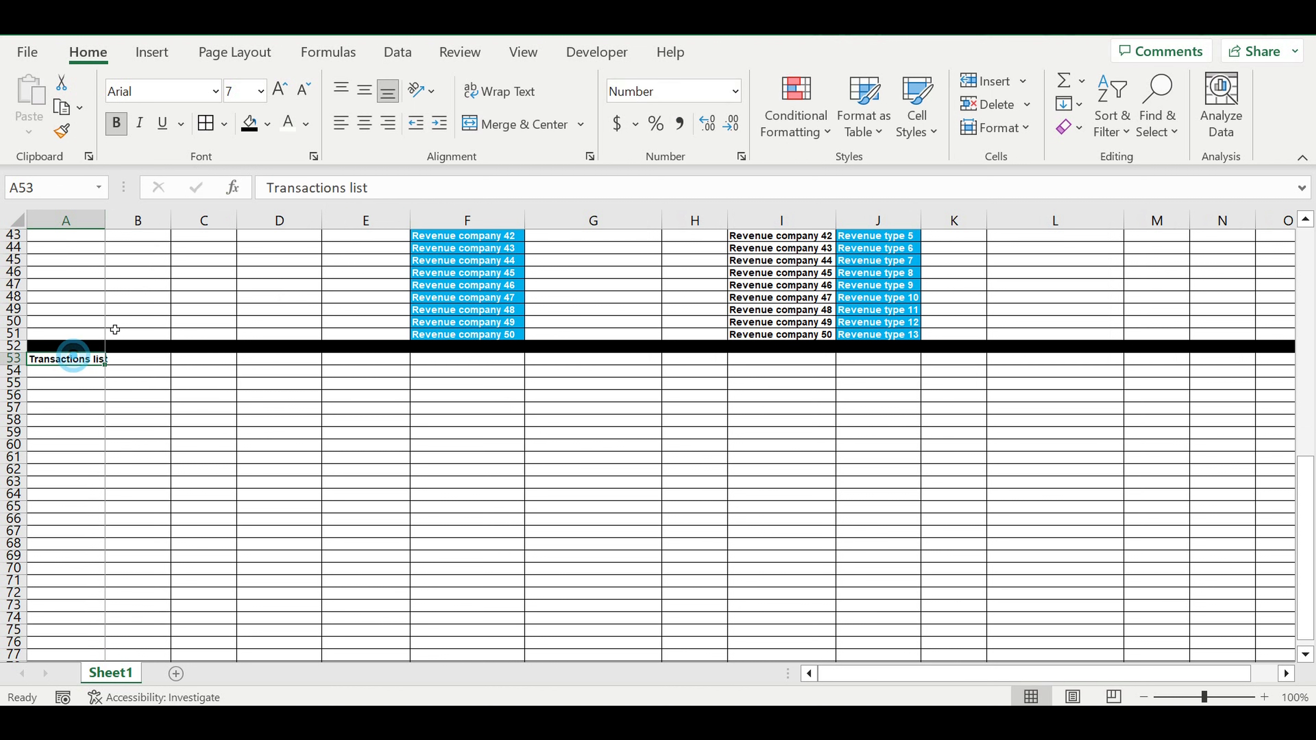
left_click(268, 124)
left_click(308, 317)
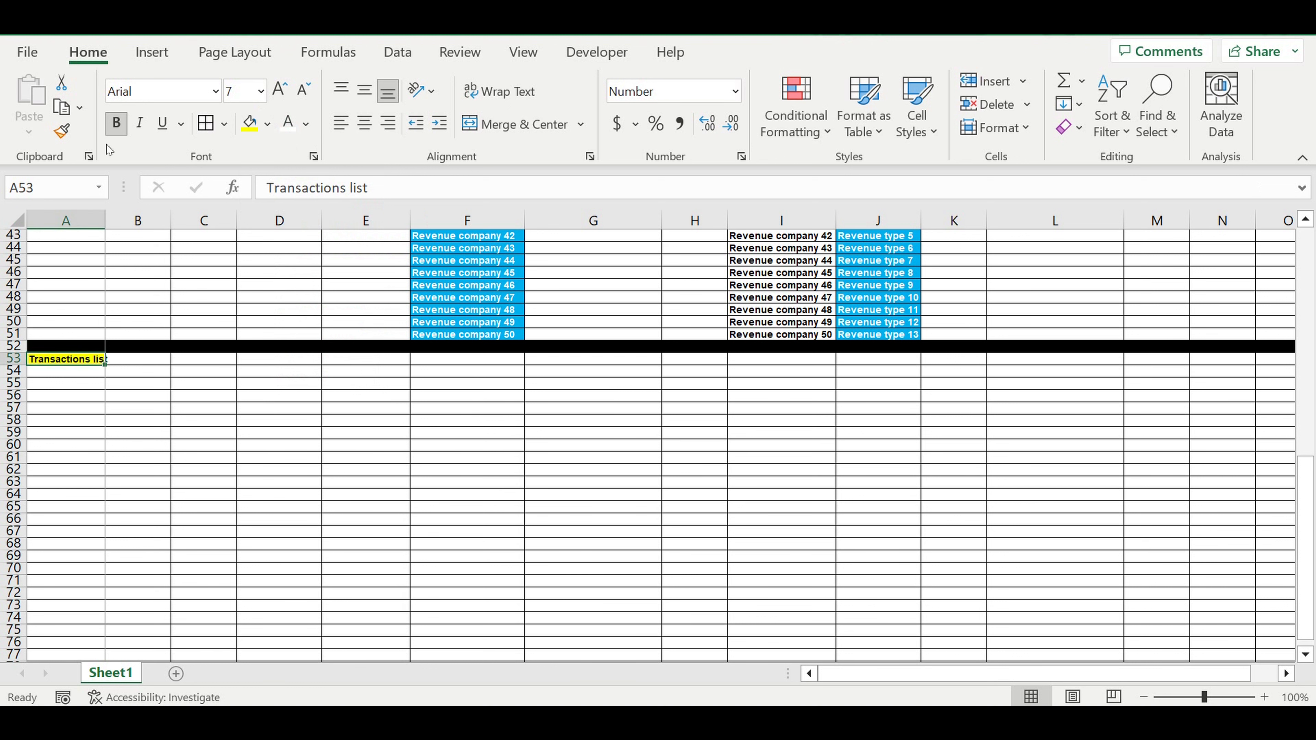
Step: Widen column A to about twice the width of the "Transactions list" title
double_click(105, 228)
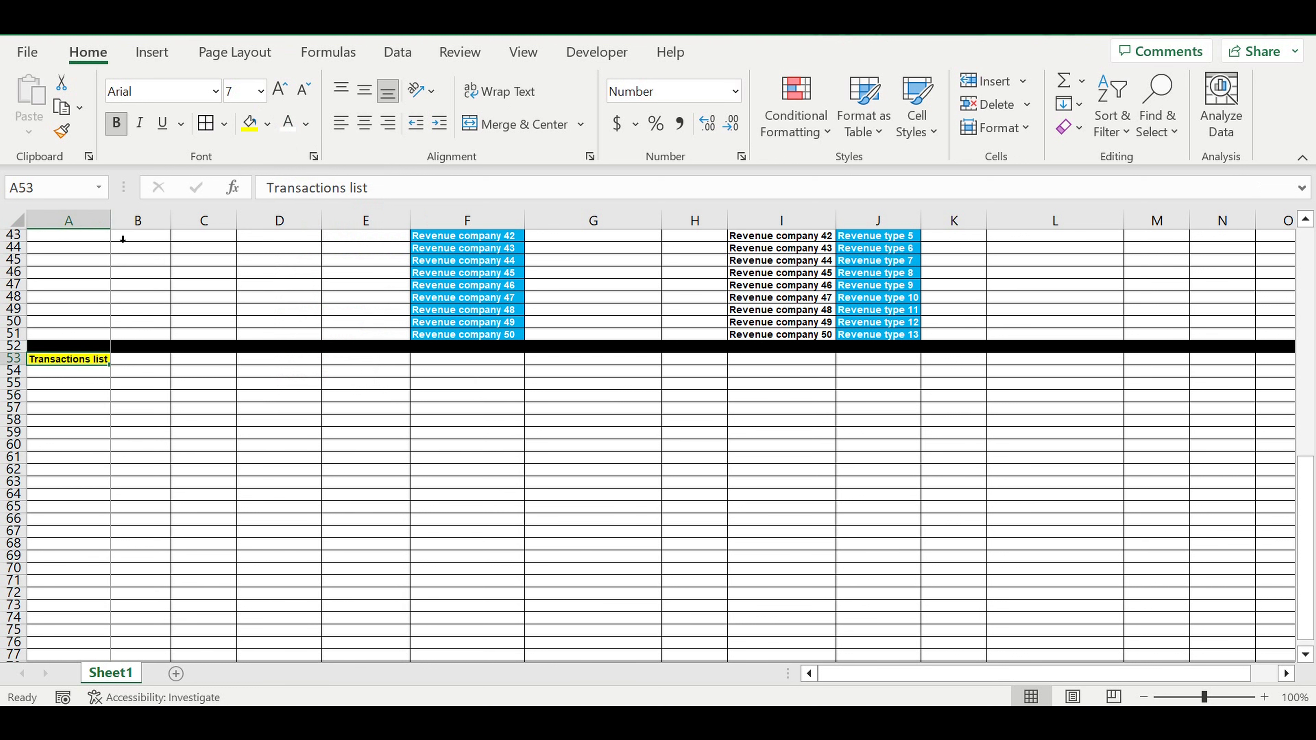
left_click(195, 410)
left_click(74, 375)
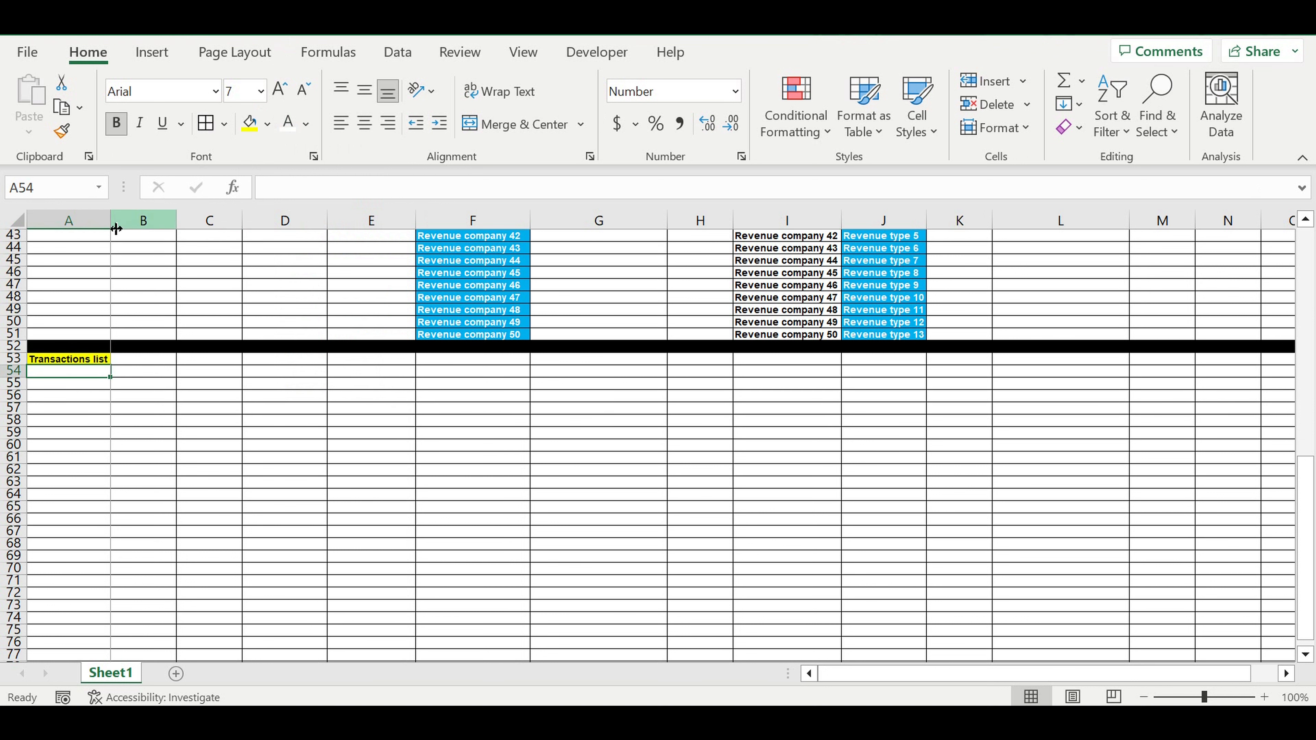
left_click_drag(110, 229, 209, 260)
left_click(140, 407)
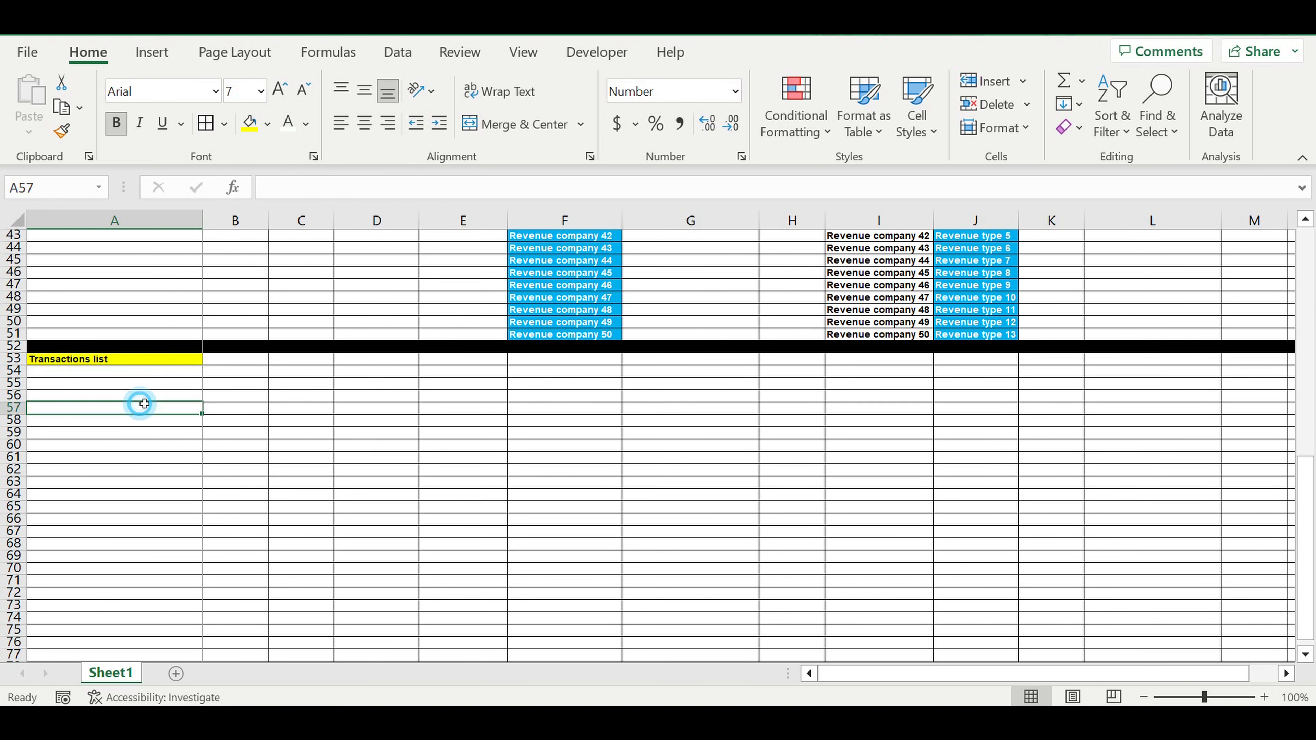
Step: Enter the header "Transaction desctiption" in A54 under the title
left_click(138, 373)
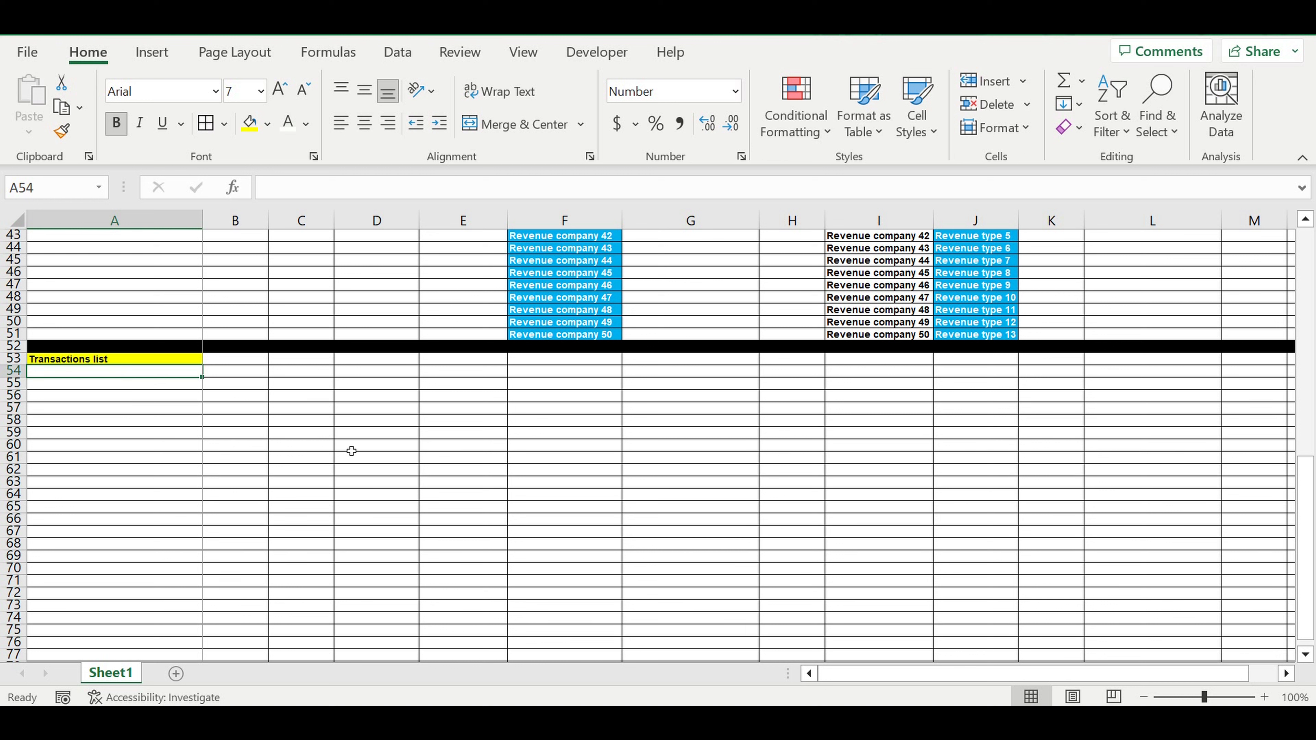
type("Transac")
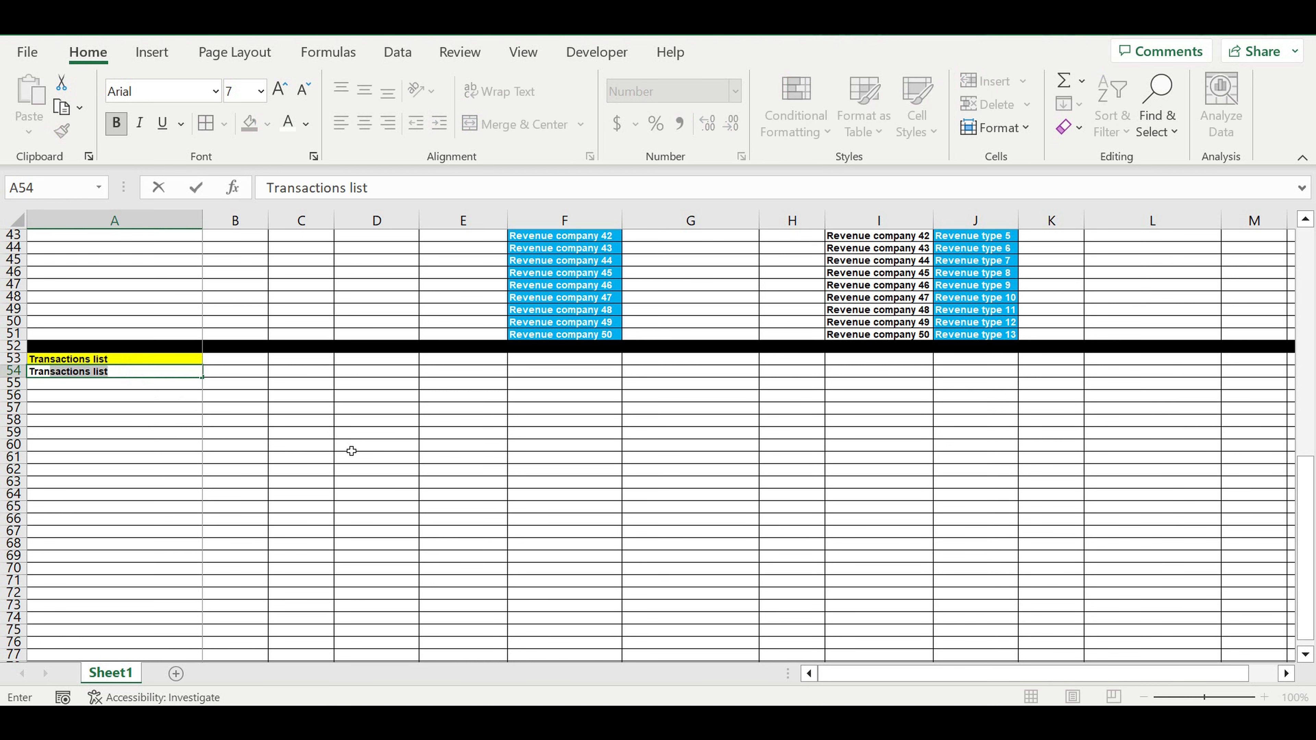
type("tion")
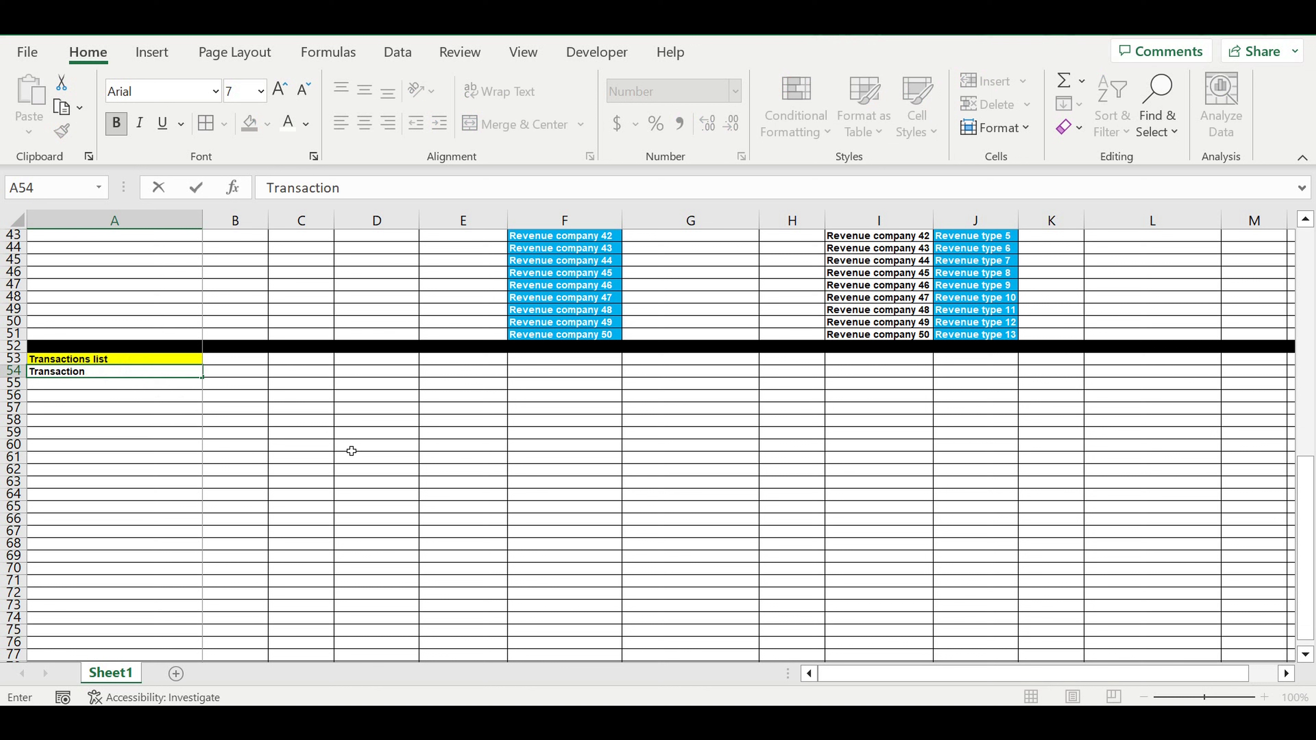
type(" disctiption")
left_click(357, 187)
key("BackSpace")
type("e")
key("Return")
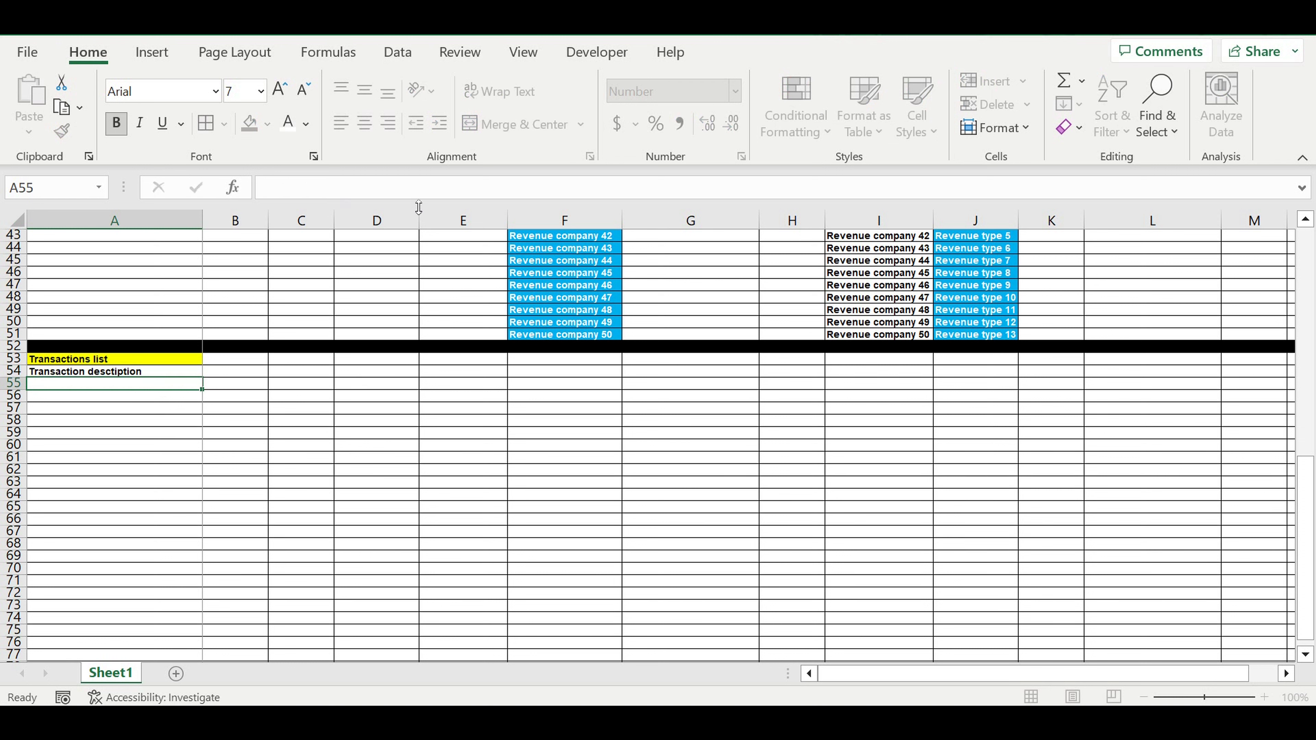
Step: Fill the header cell A54 with the lightest blue theme shade and center its text
left_click(338, 444)
left_click(121, 373)
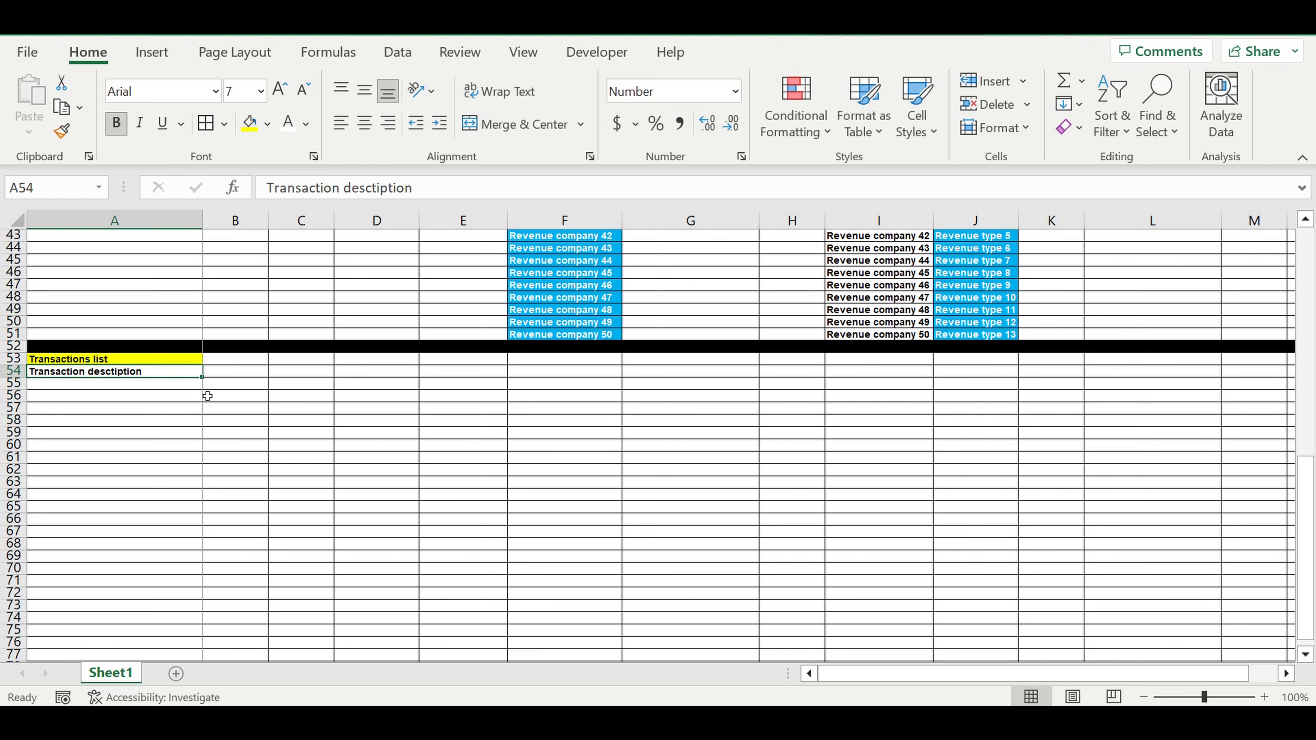
left_click(268, 123)
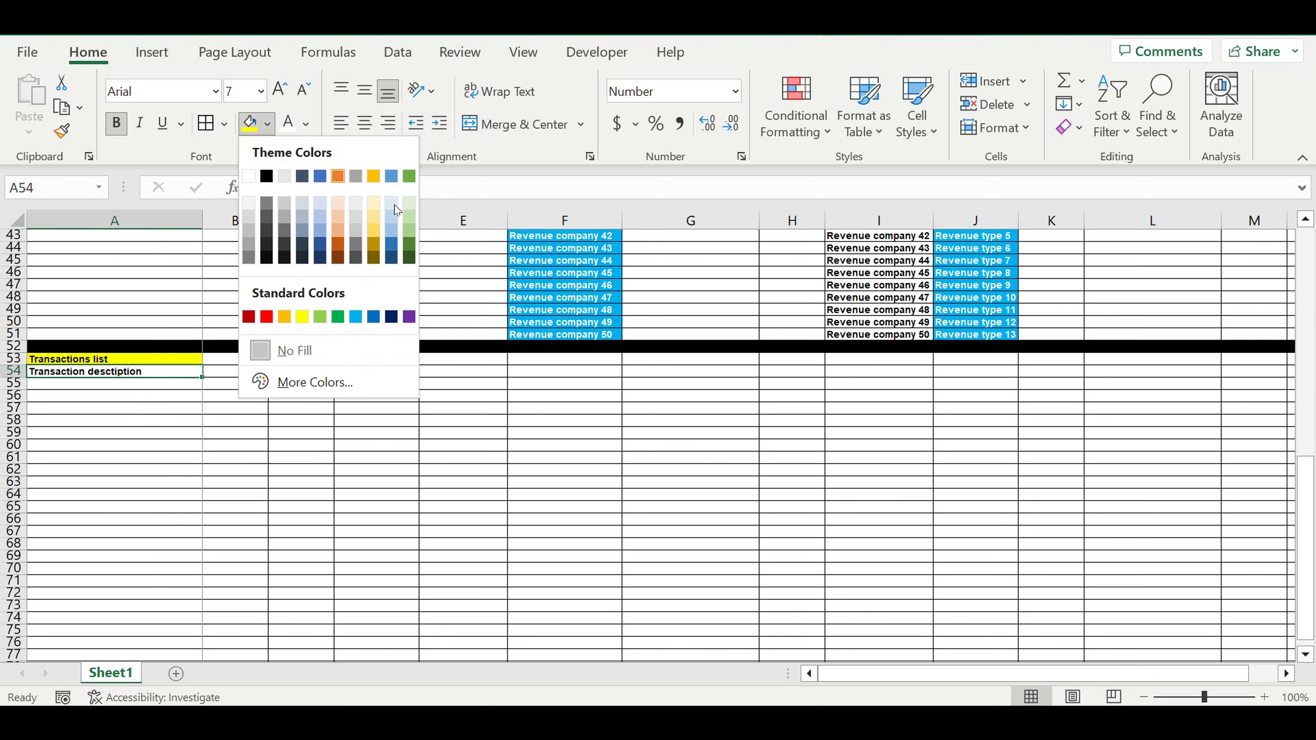
left_click(322, 201)
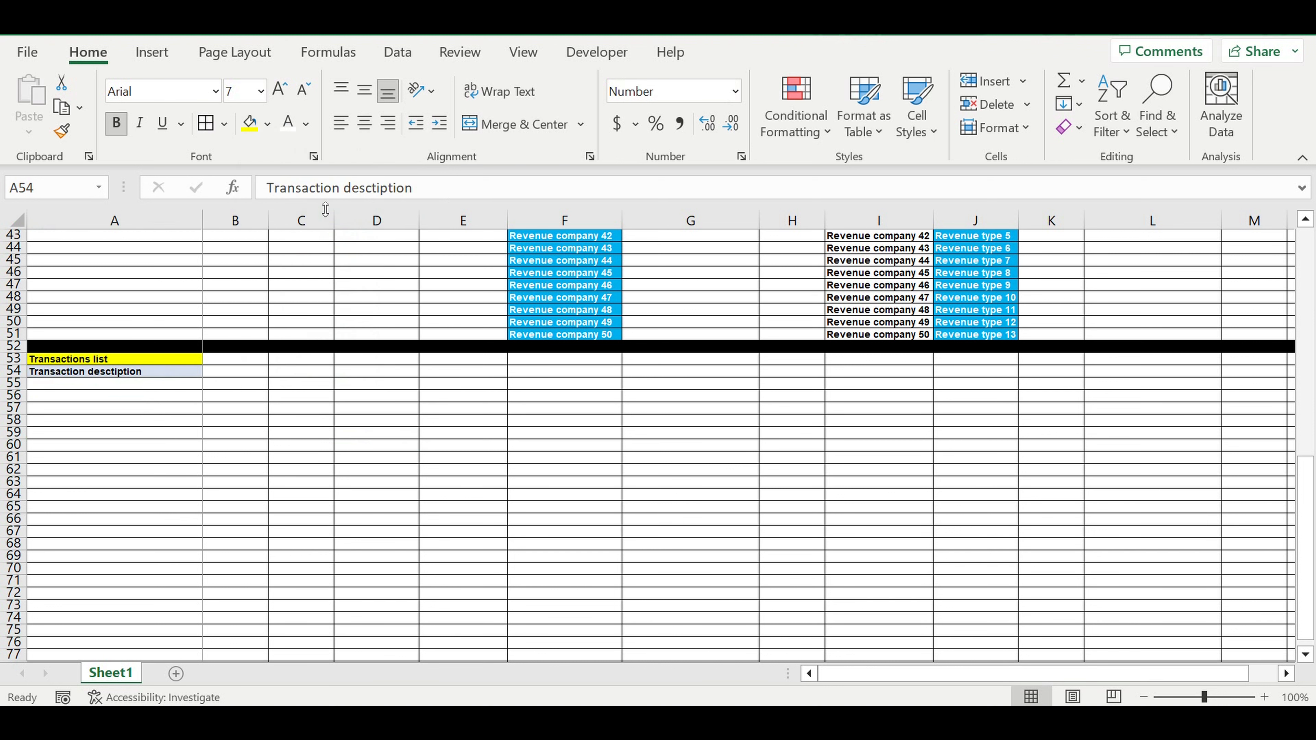
left_click(364, 124)
Step: Enter "Transaction 1" in A55 as the first entry under the description header
left_click(162, 386)
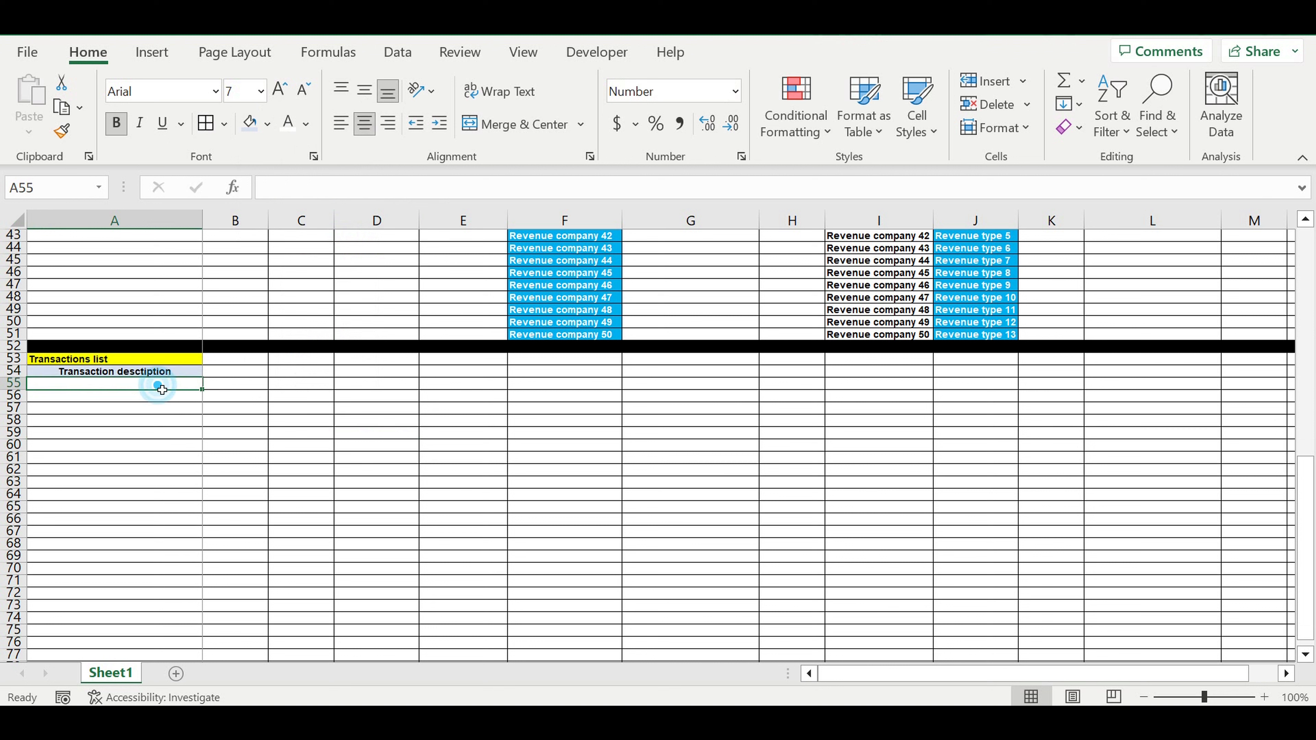
type("Tr")
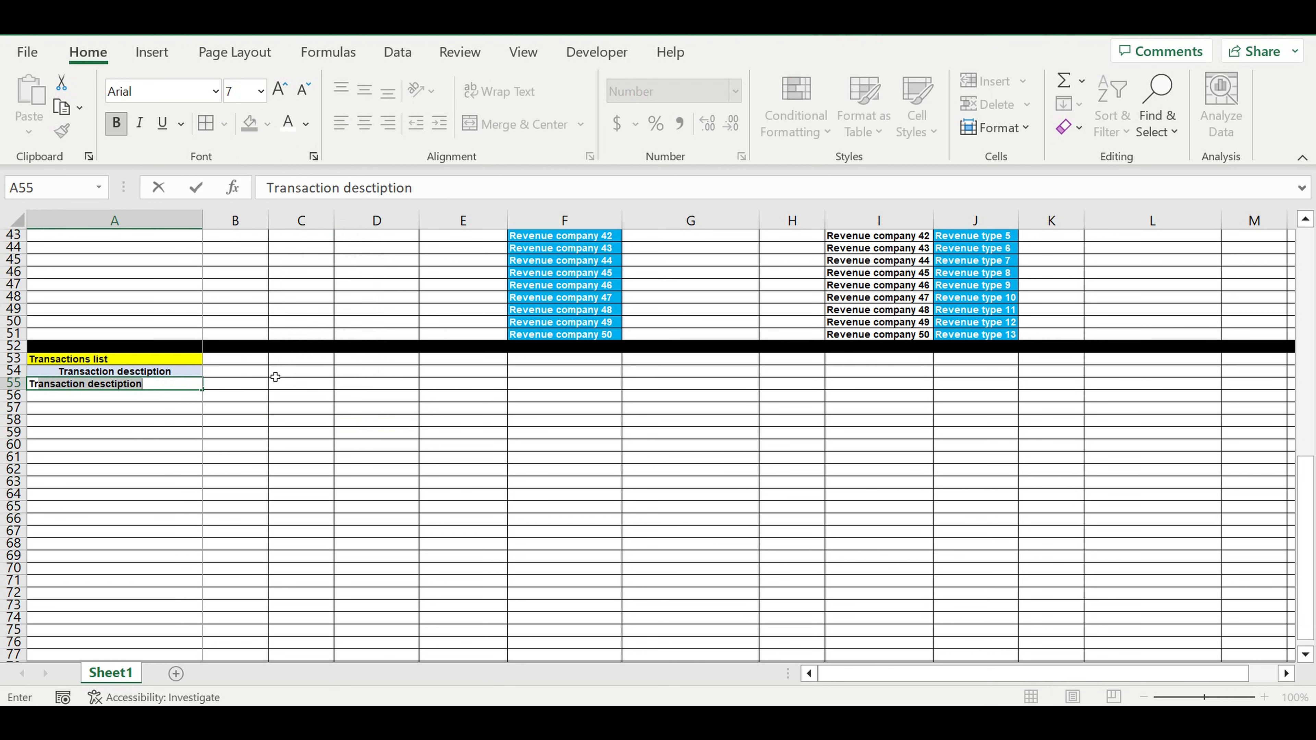
type("ansaction 1")
key("Return")
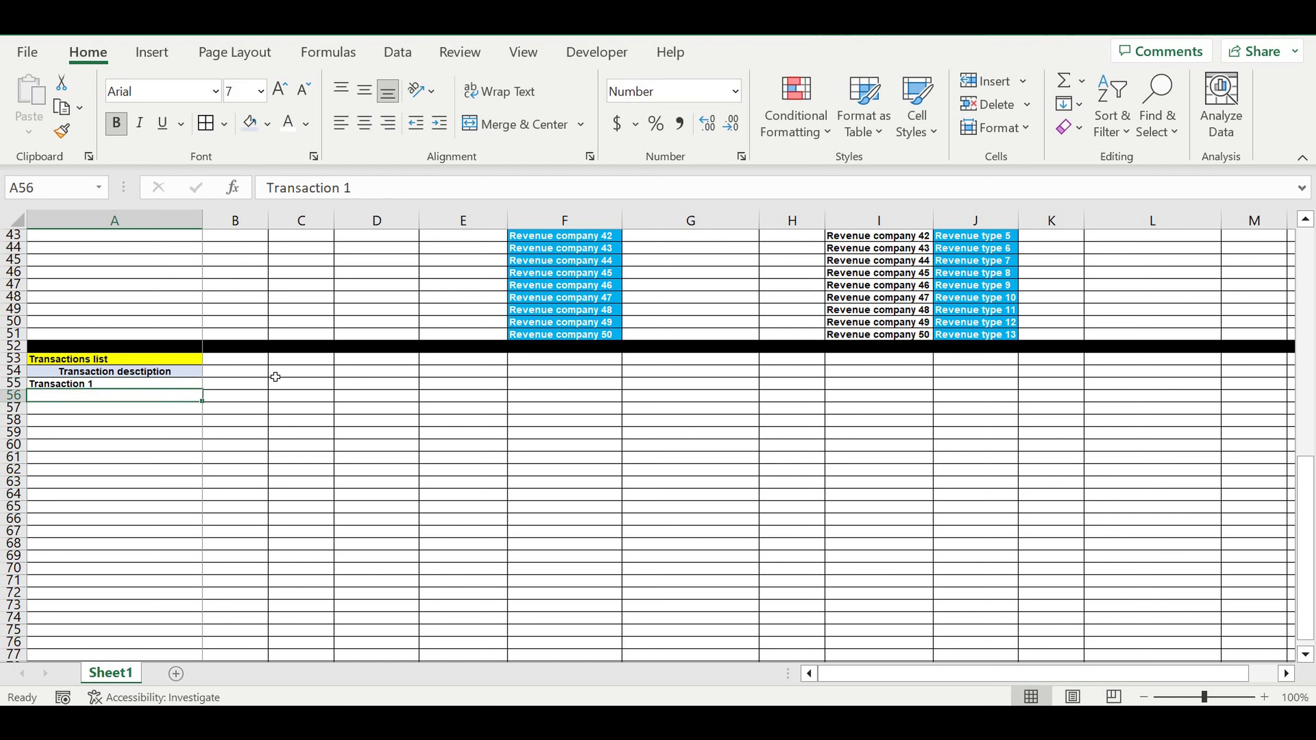
left_click(180, 386)
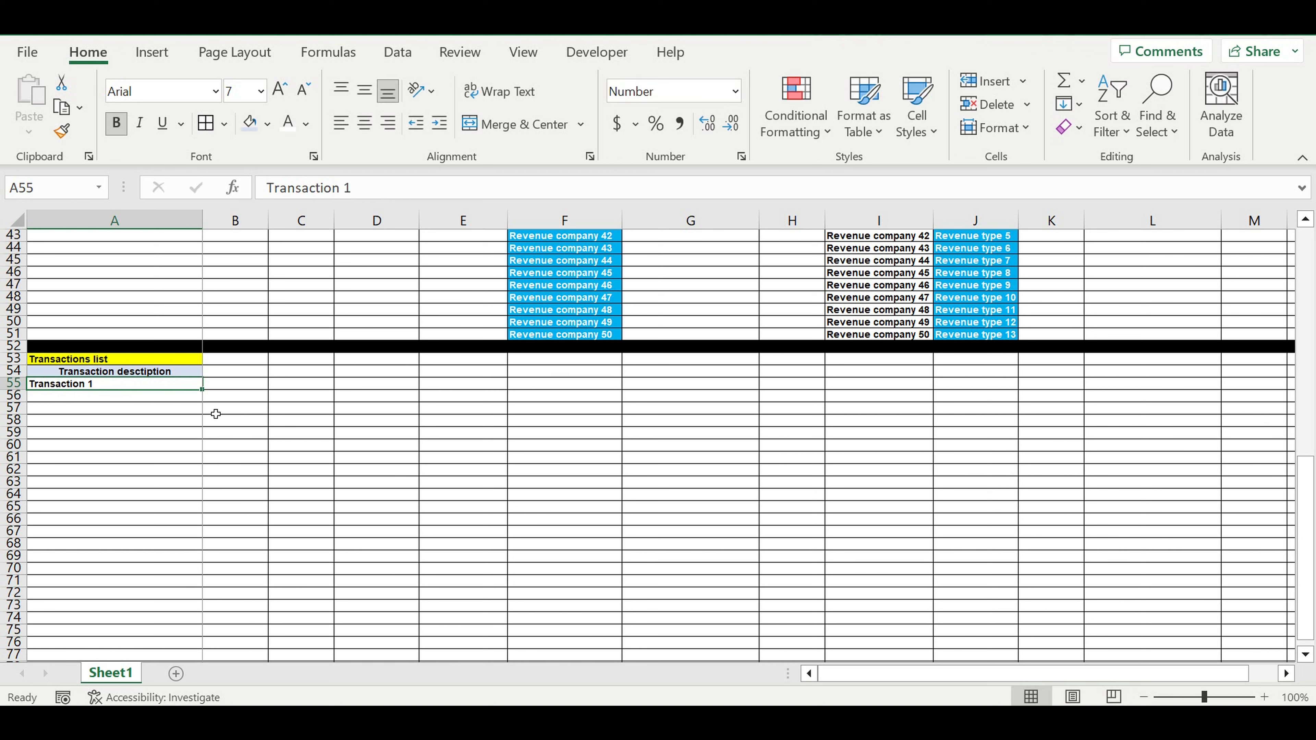
Step: Extend the series from A55 down to Transaction 20 in A74 and format the entries with white text on light blue fill
left_click_drag(203, 390, 269, 558)
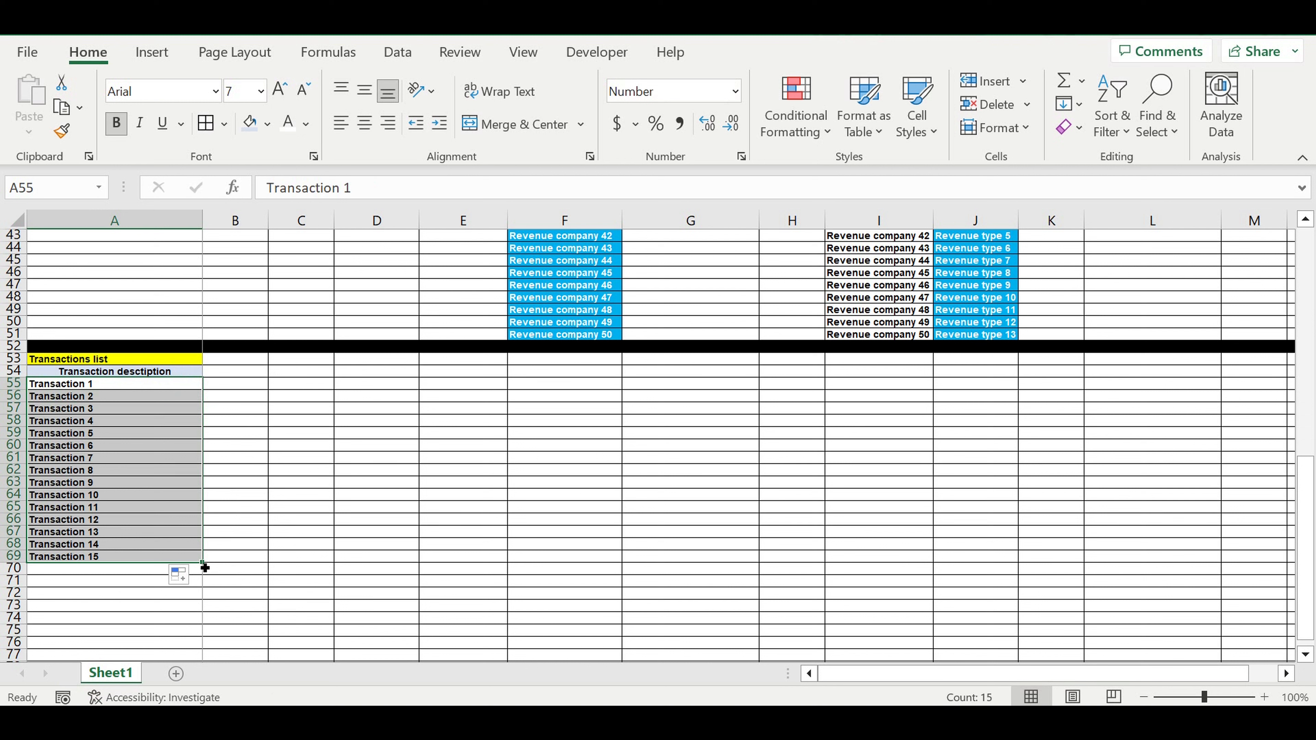
left_click_drag(203, 563, 208, 626)
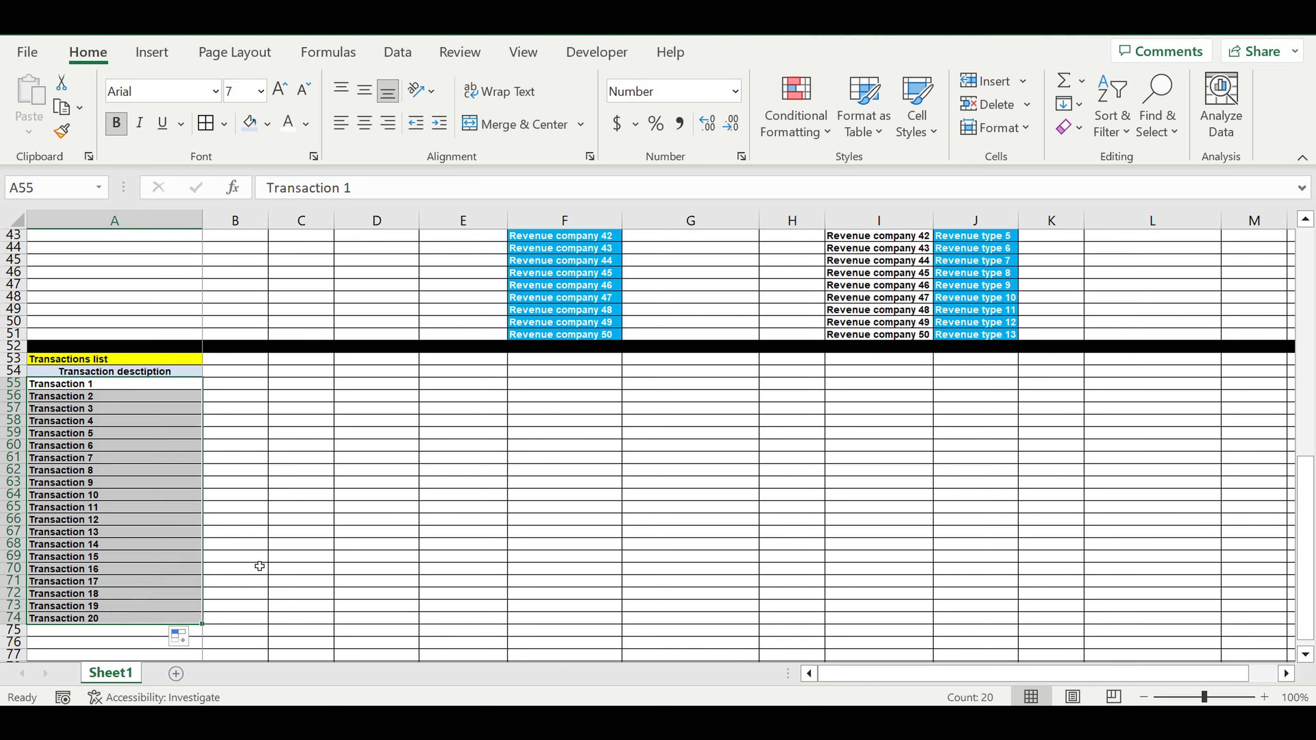
left_click(304, 496)
left_click(288, 123)
left_click(268, 125)
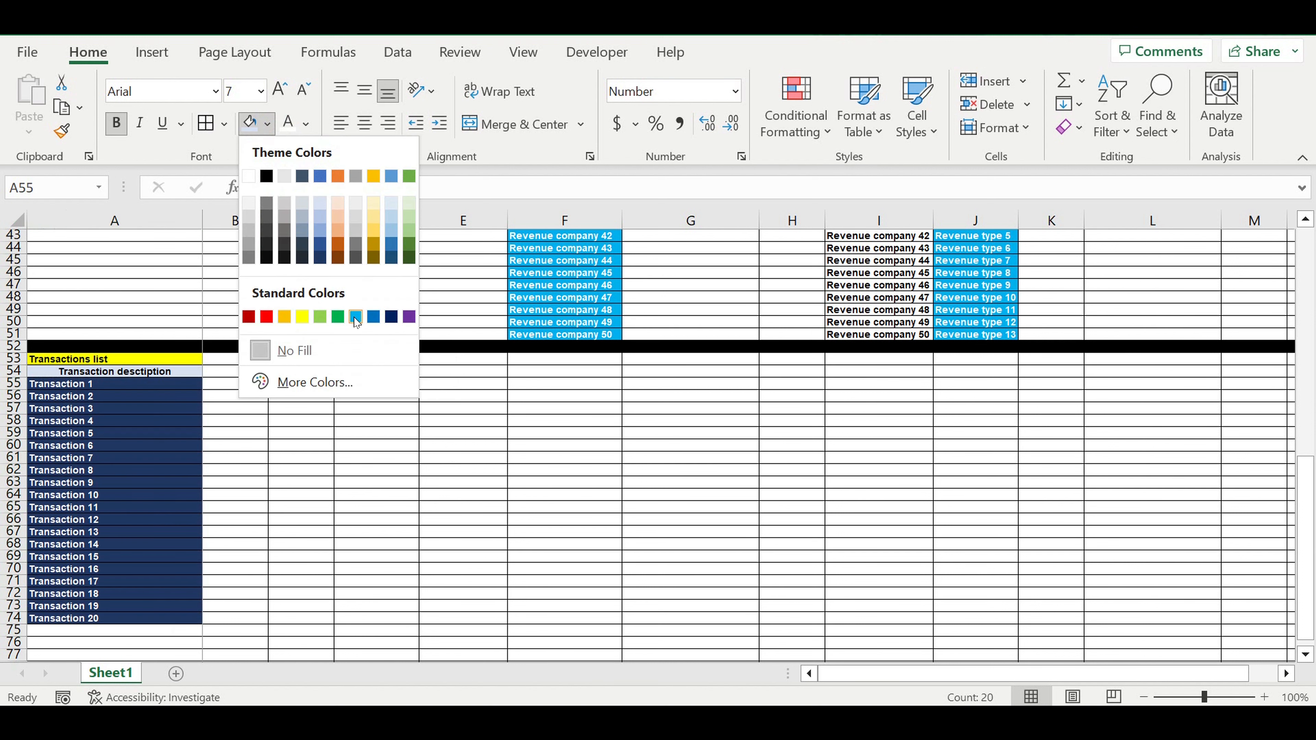
left_click(355, 316)
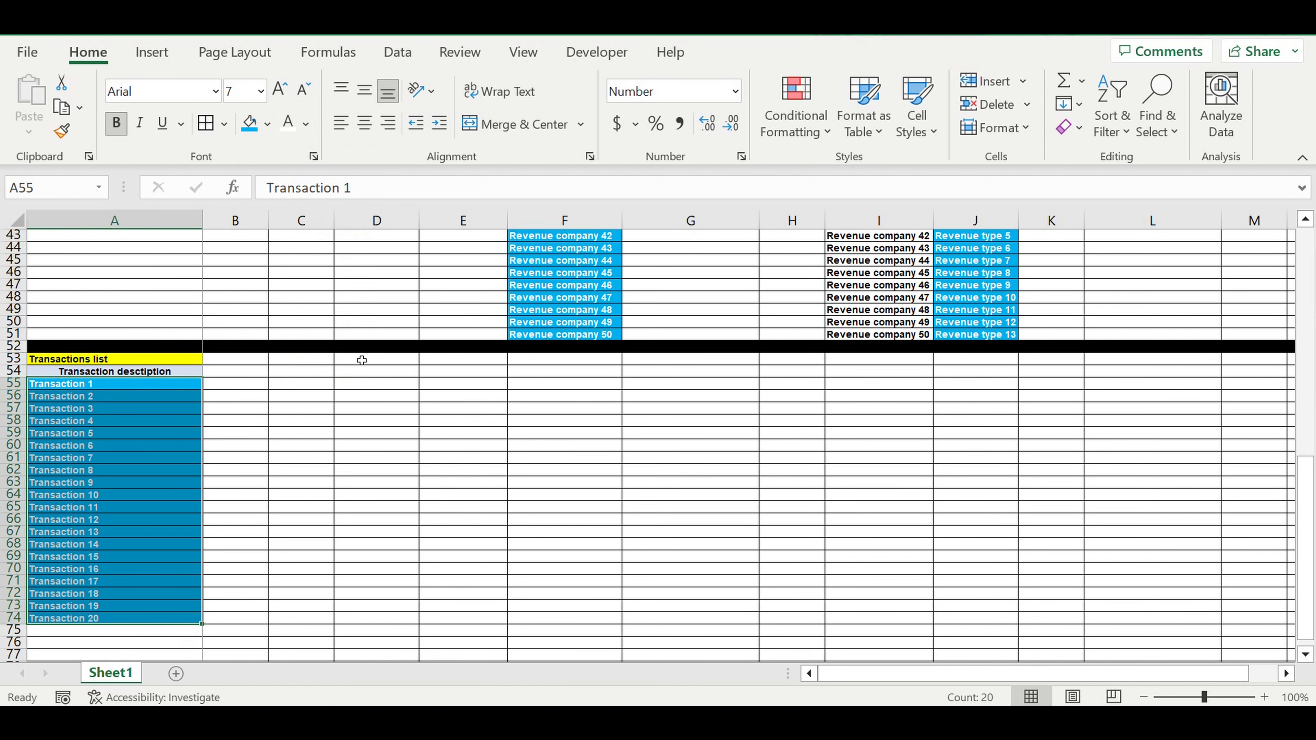
Step: Examine which cells have the blue fill in the transactions list and in the type and company reference lists above
left_click(92, 389)
left_click_drag(98, 521, 98, 618)
scroll(414, 476, "up", 14)
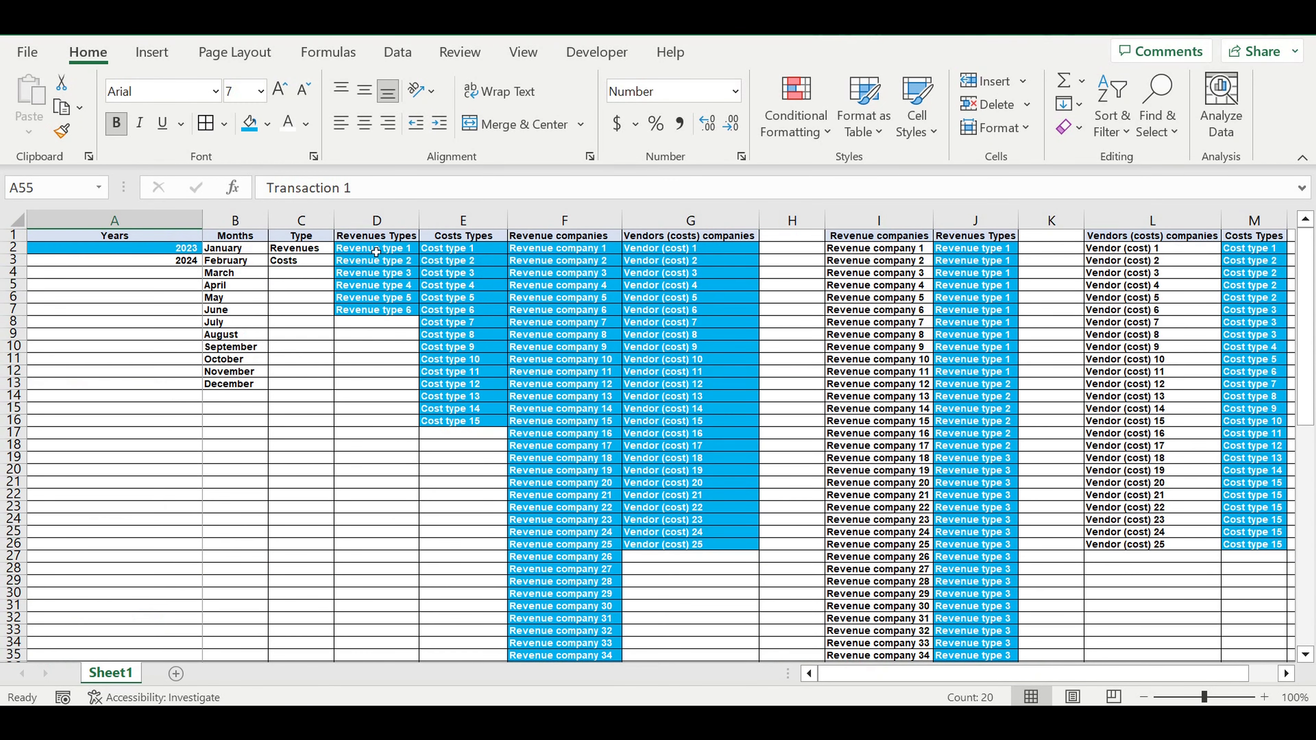
left_click_drag(376, 252, 377, 310)
left_click_drag(484, 250, 479, 390)
left_click_drag(565, 260, 567, 449)
left_click(890, 297)
left_click_drag(890, 297, 889, 533)
scroll(886, 418, "down", 1)
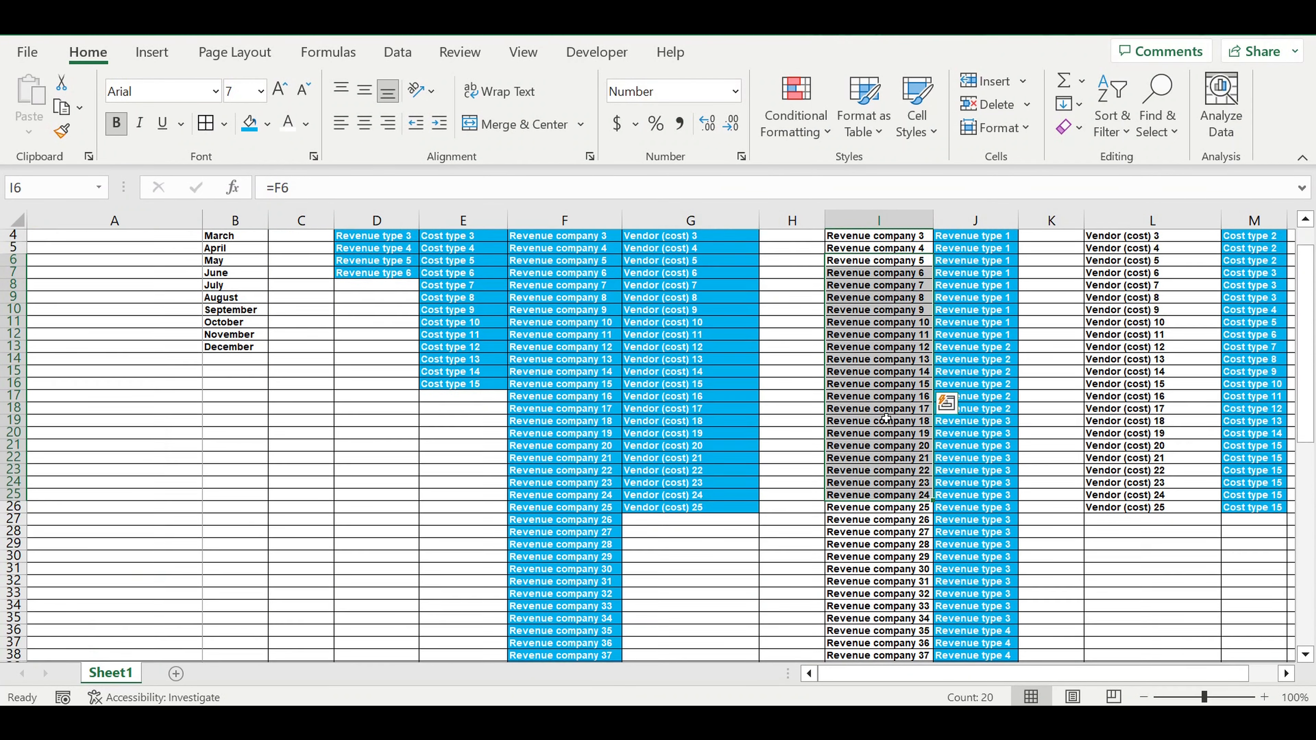
scroll(886, 418, "down", 10)
scroll(571, 462, "down", 2)
left_click_drag(104, 423, 155, 593)
left_click(286, 471)
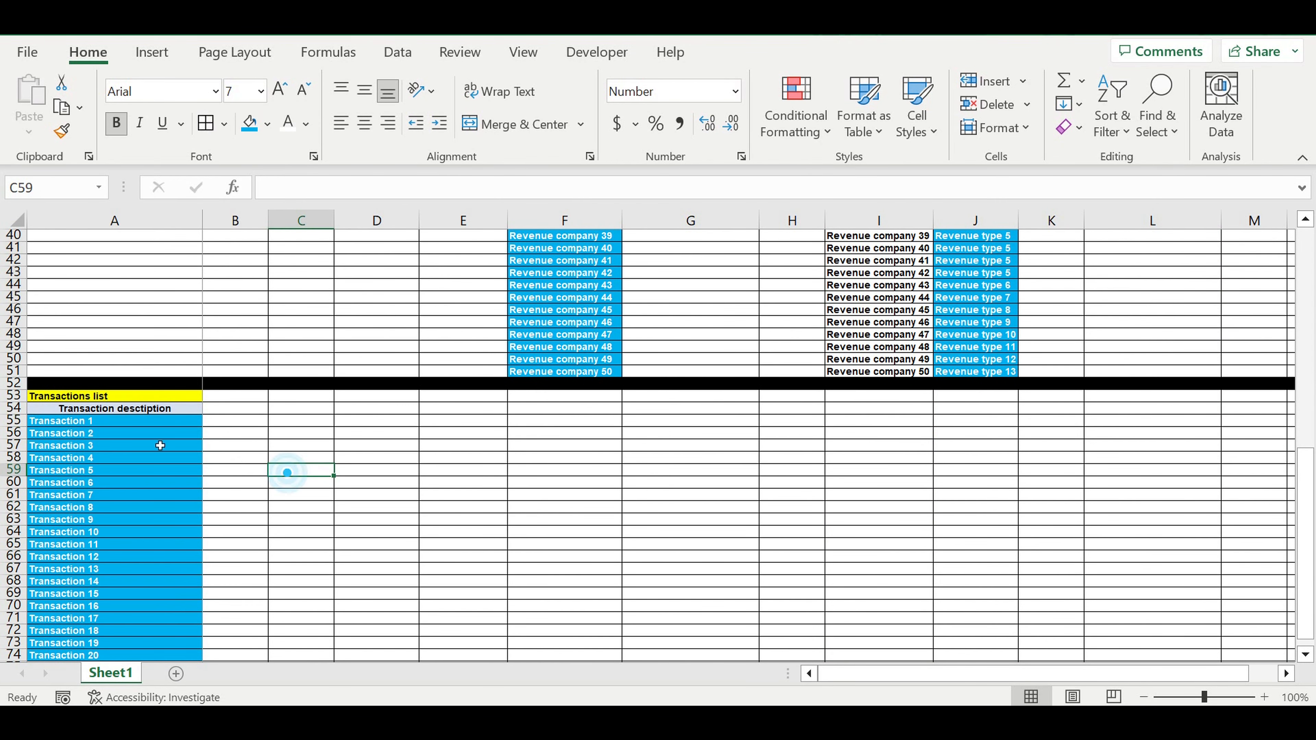
left_click(104, 423)
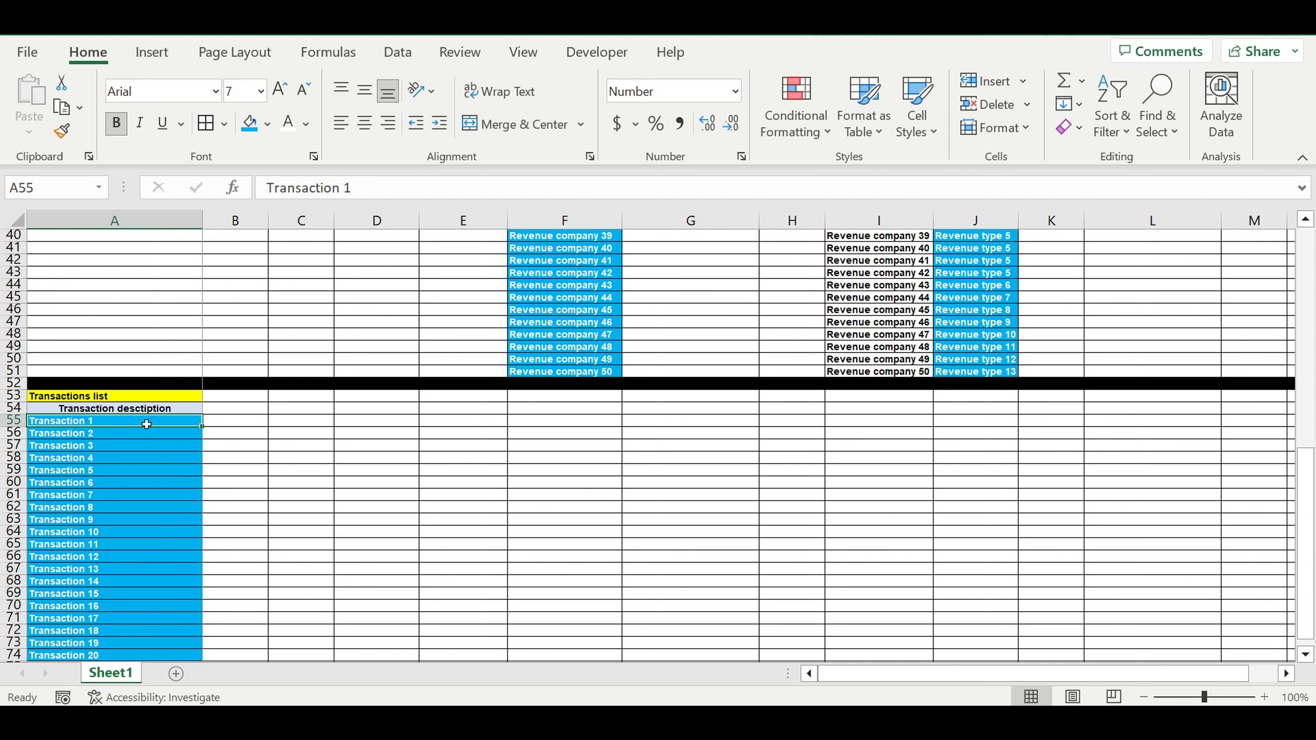
left_click(276, 474)
left_click_drag(65, 424, 62, 518)
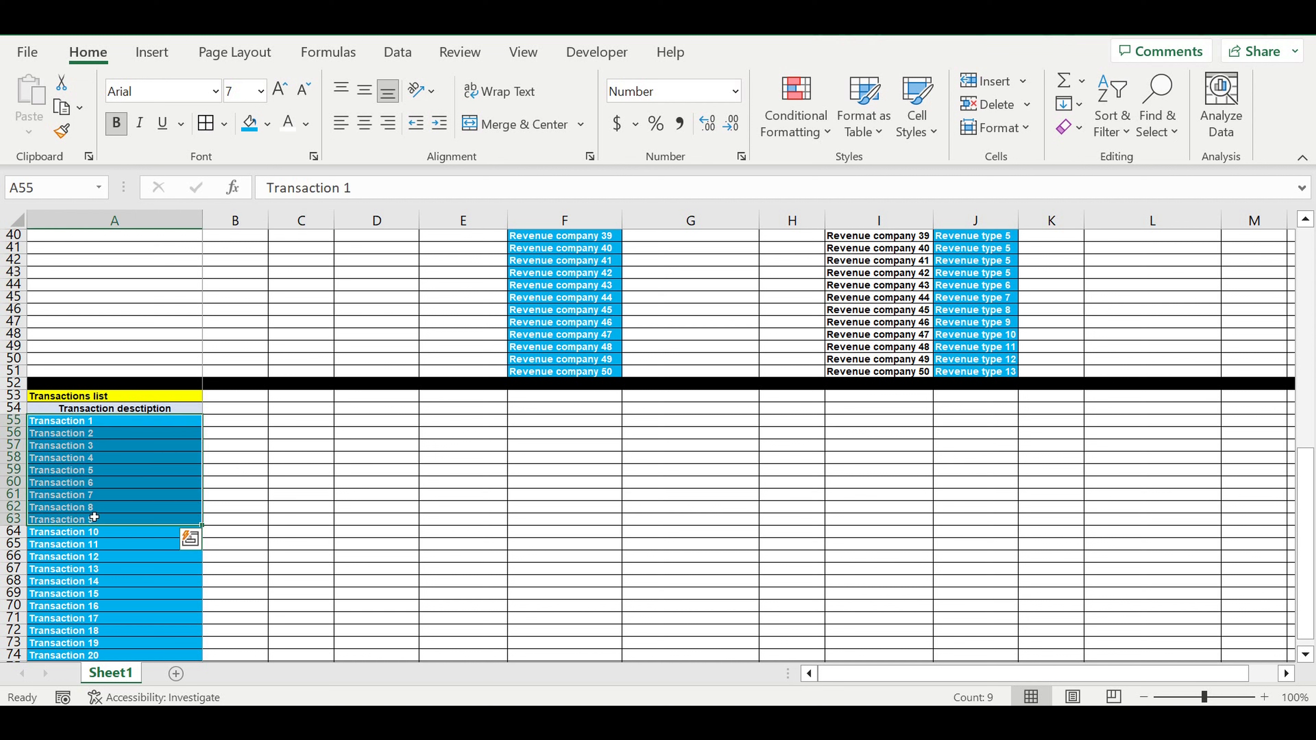
Step: Copy the header cell A54 into B54 to reuse its formatting and replace its content with the formula =C1
left_click(187, 412)
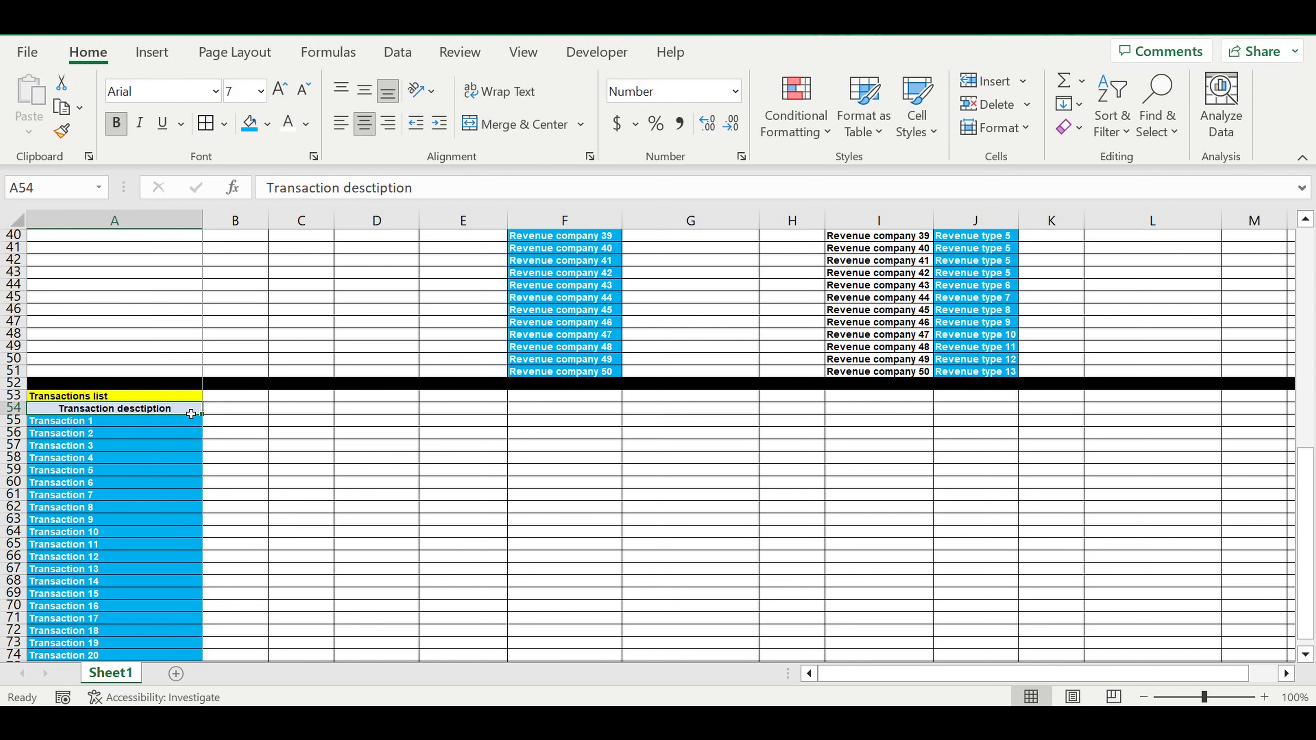
left_click_drag(209, 422, 250, 419)
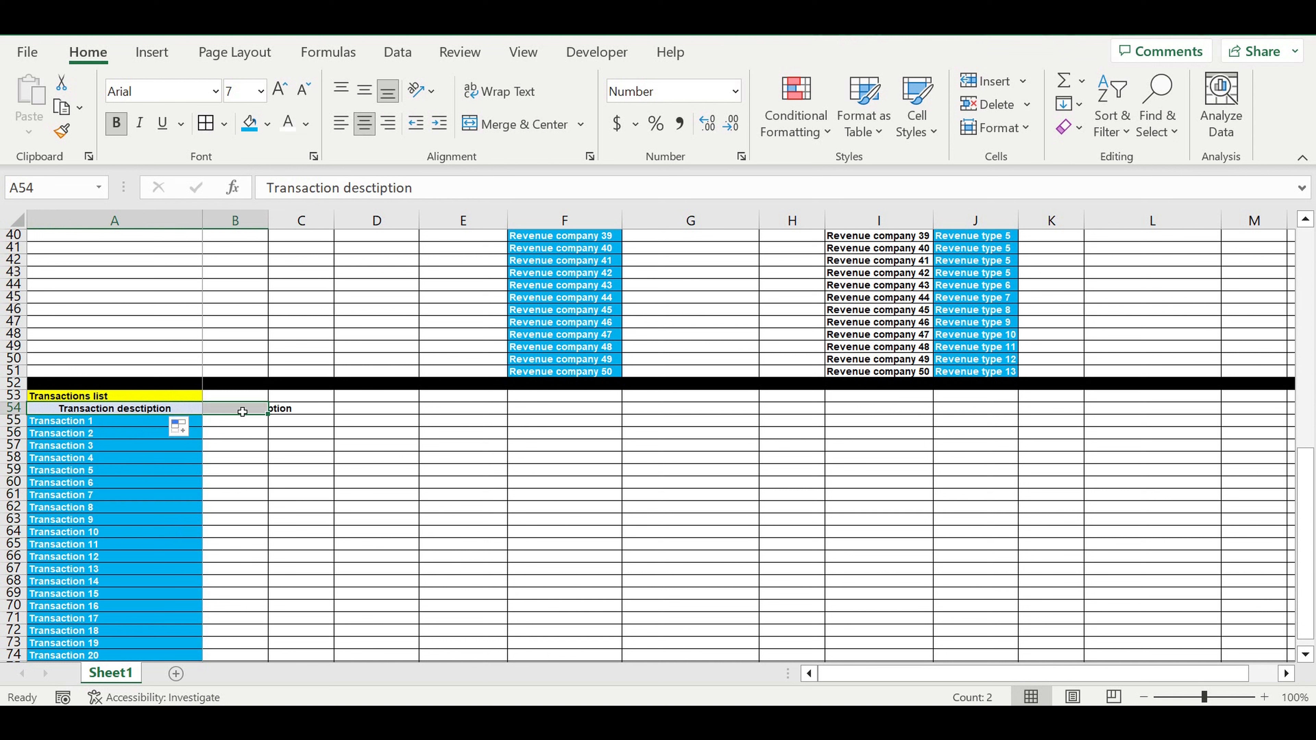
left_click(250, 420)
type("=")
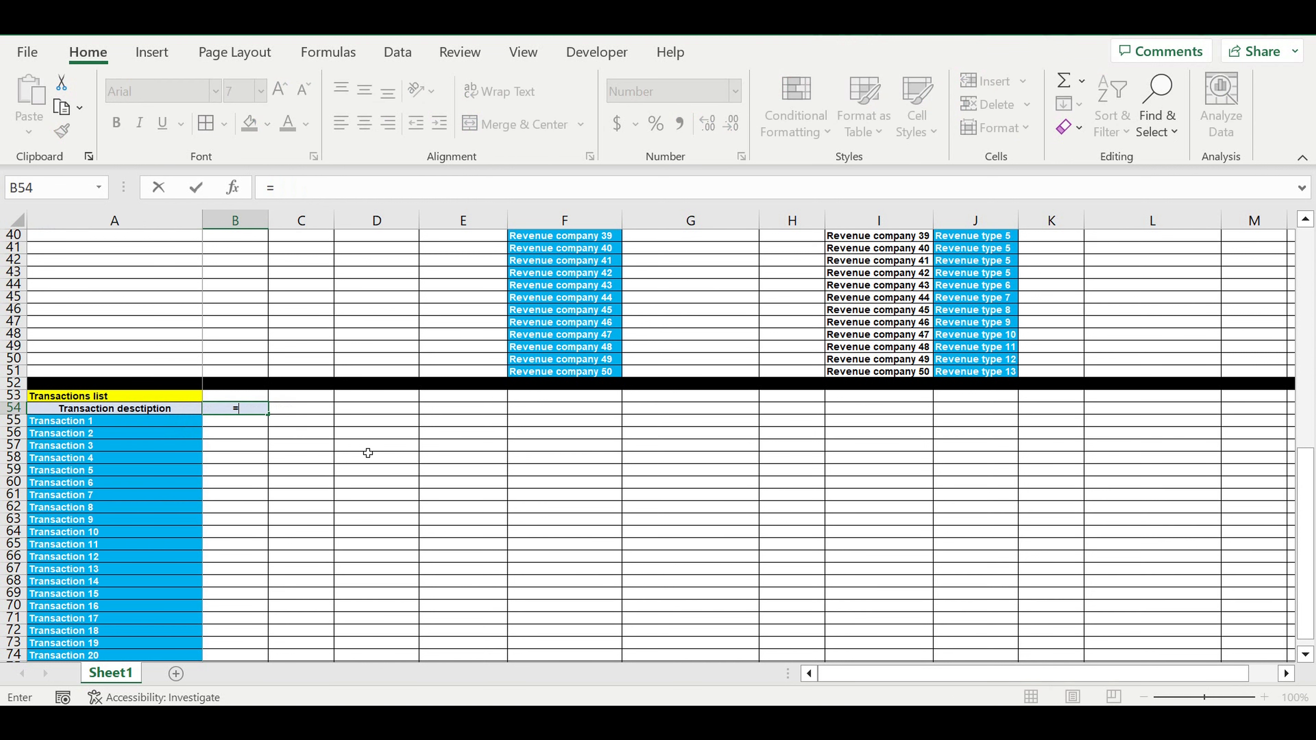
scroll(394, 454, "up", 4)
scroll(417, 441, "up", 9)
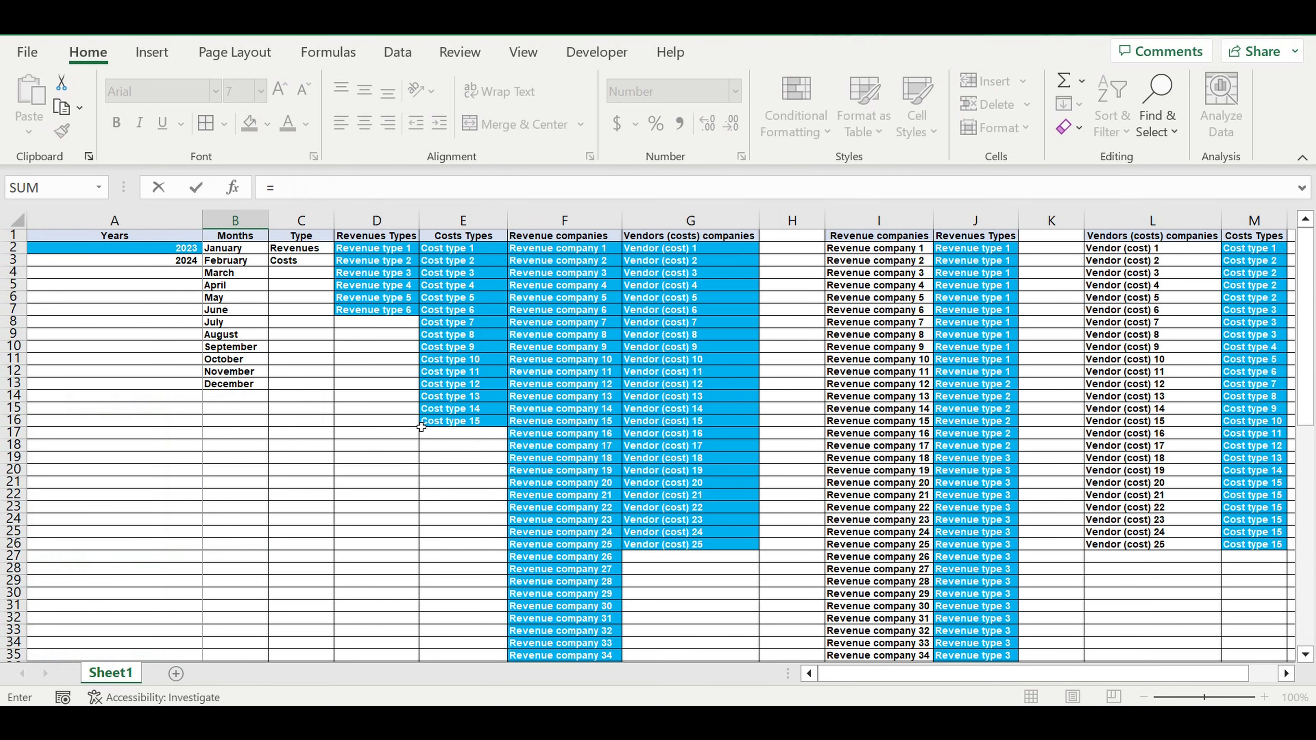
left_click(307, 240)
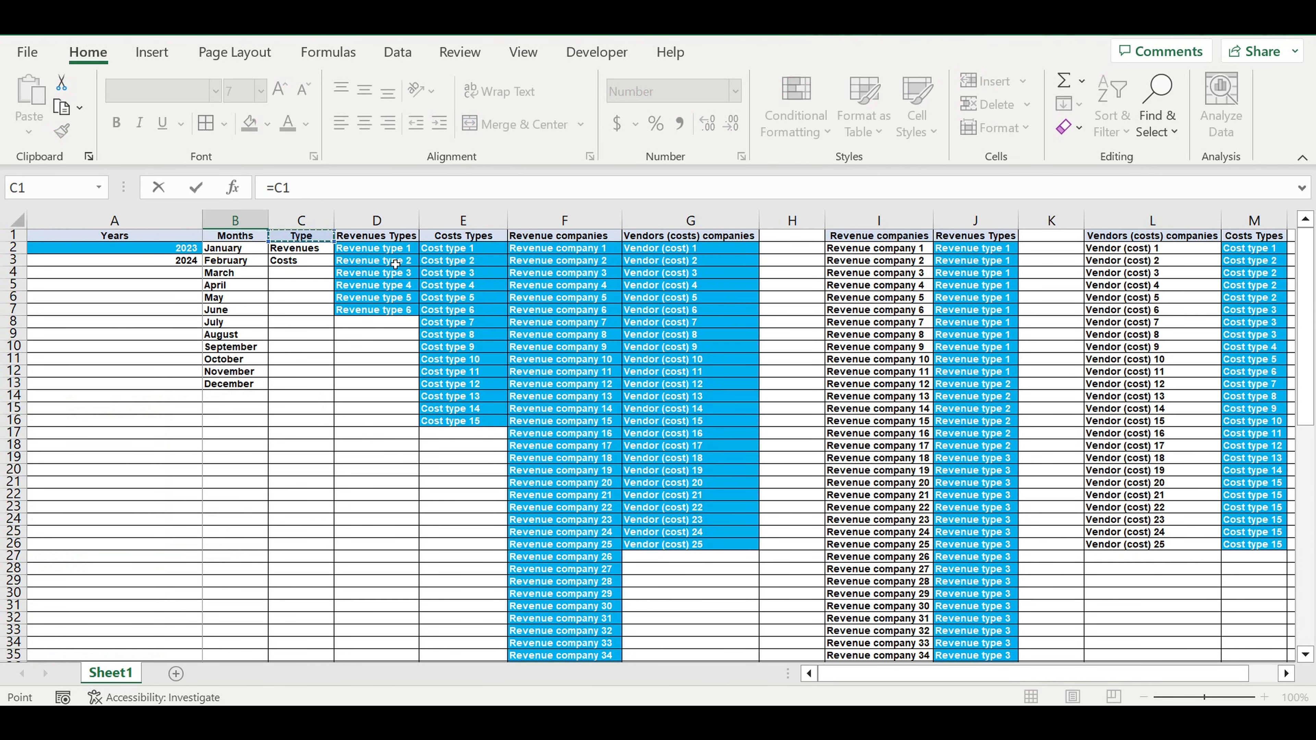
key("Return")
Step: Add a list data validation to B55 with the Revenues and Costs cells =$C$2:$C$3 as its source
scroll(432, 457, "down", 4)
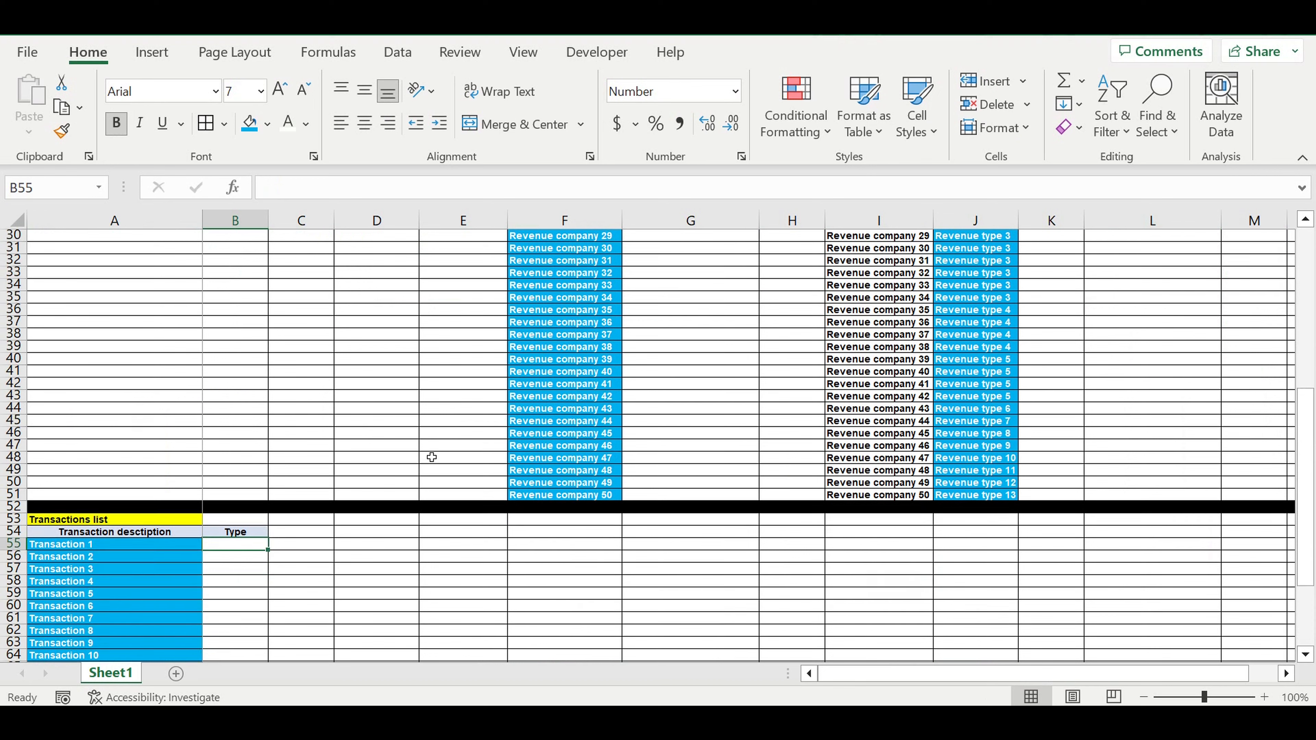
scroll(431, 457, "down", 1)
left_click(399, 54)
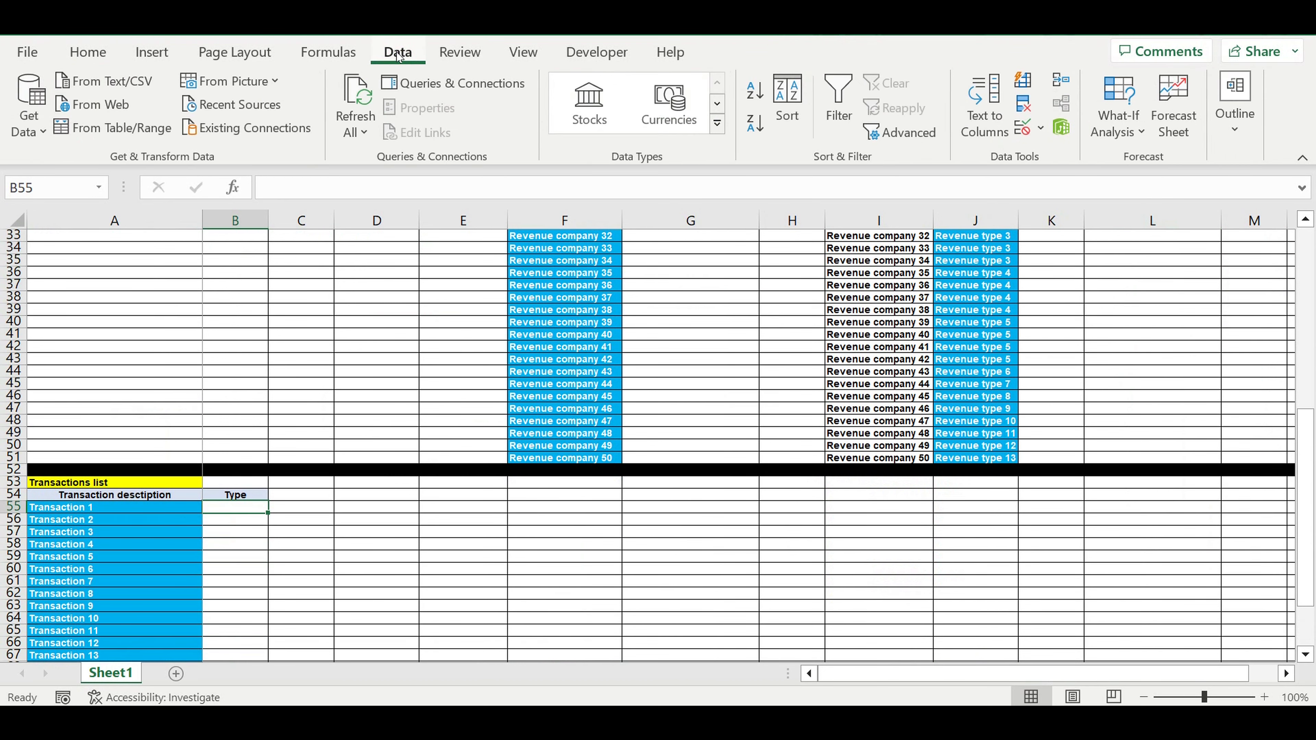
left_click(1041, 127)
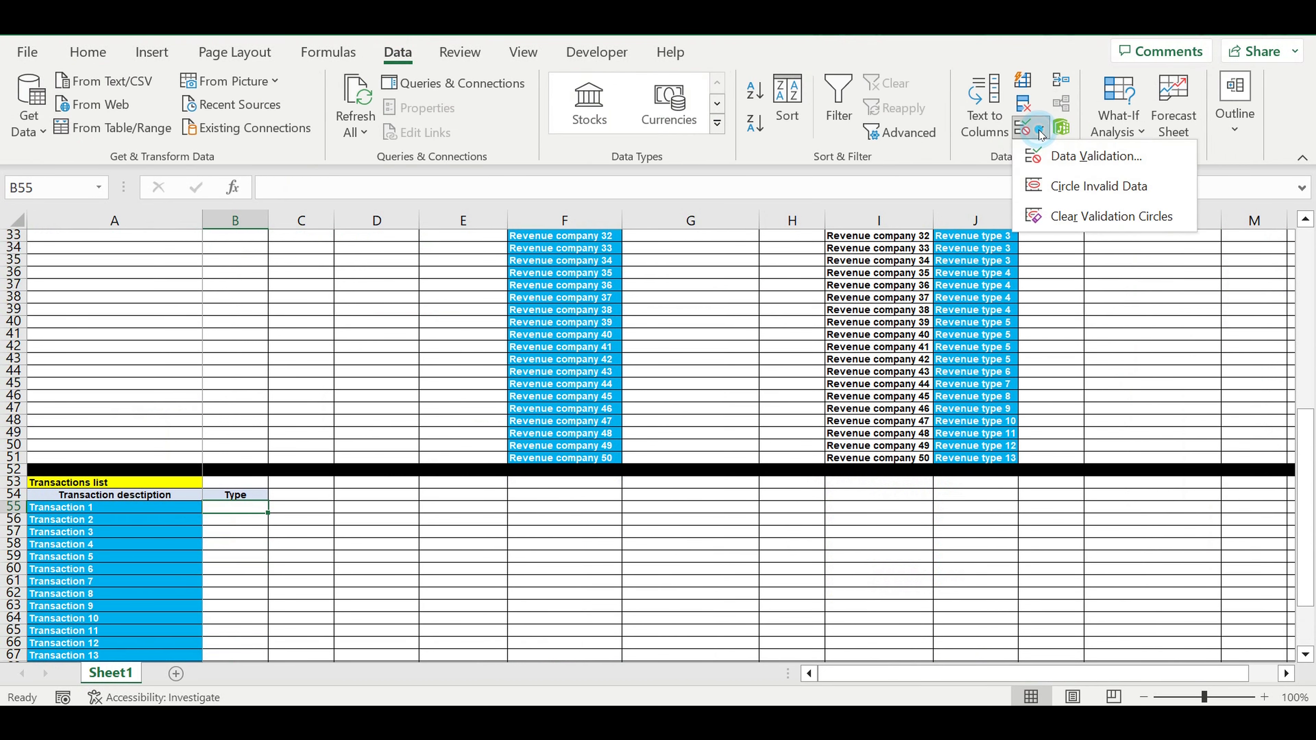
left_click(1055, 158)
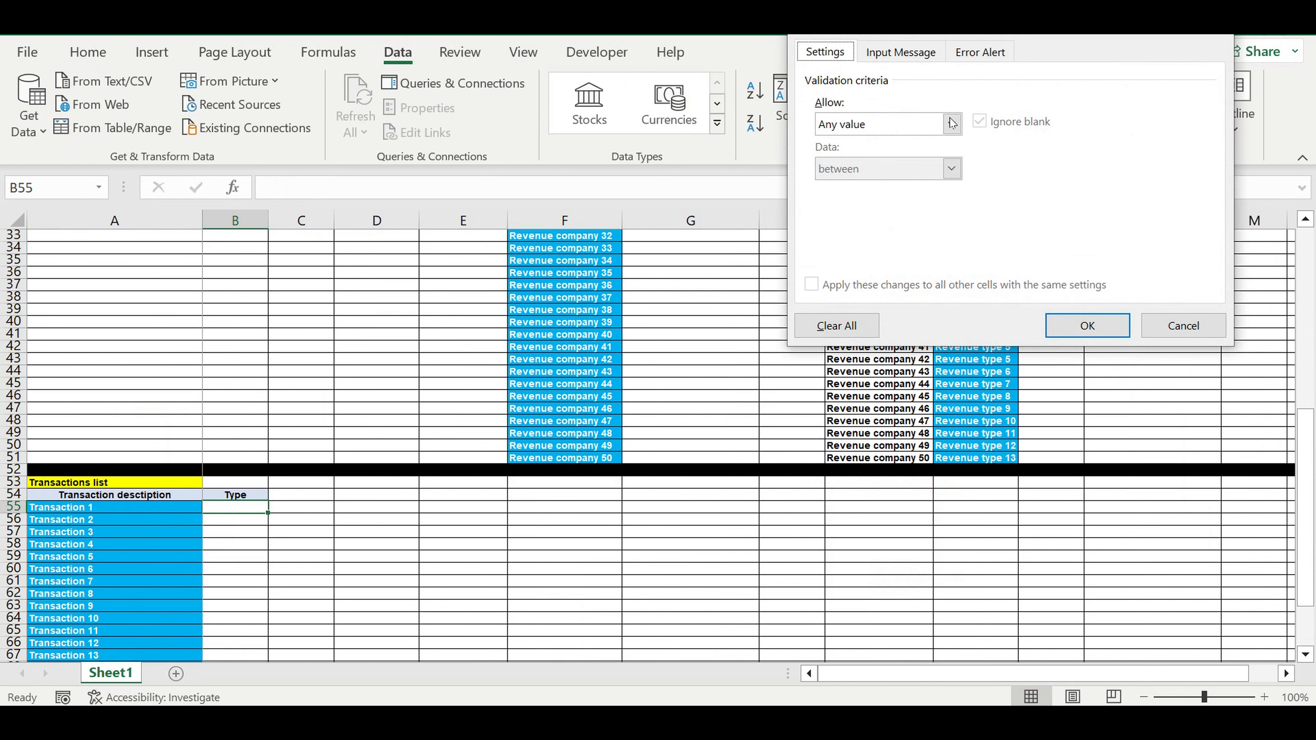
left_click(952, 123)
left_click(877, 183)
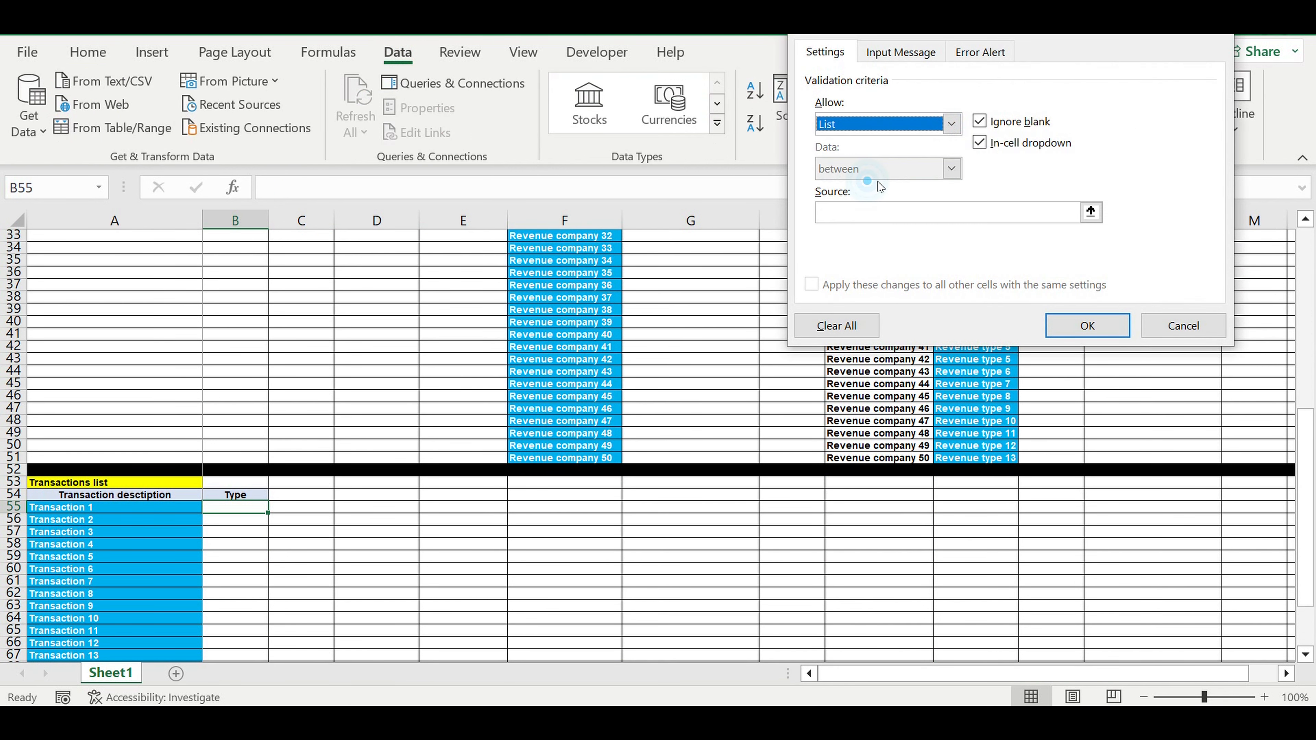
left_click(1090, 211)
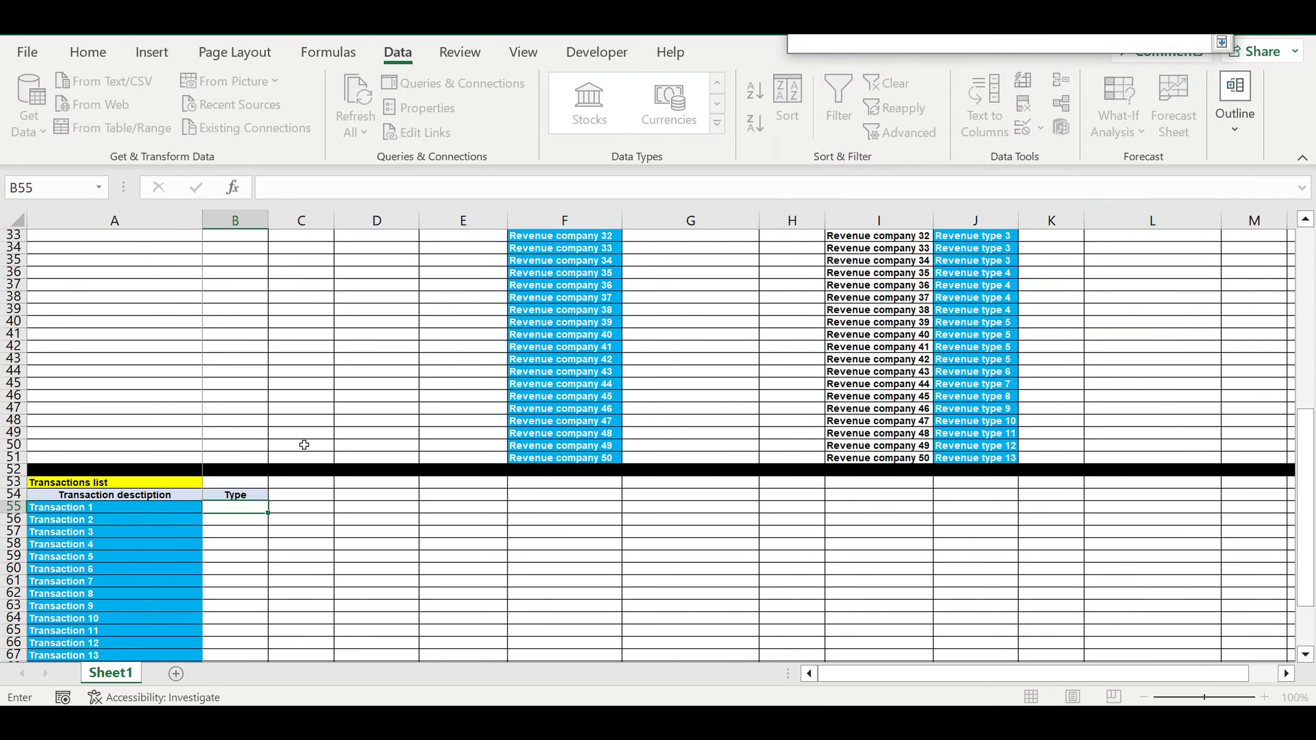
scroll(327, 384, "up", 11)
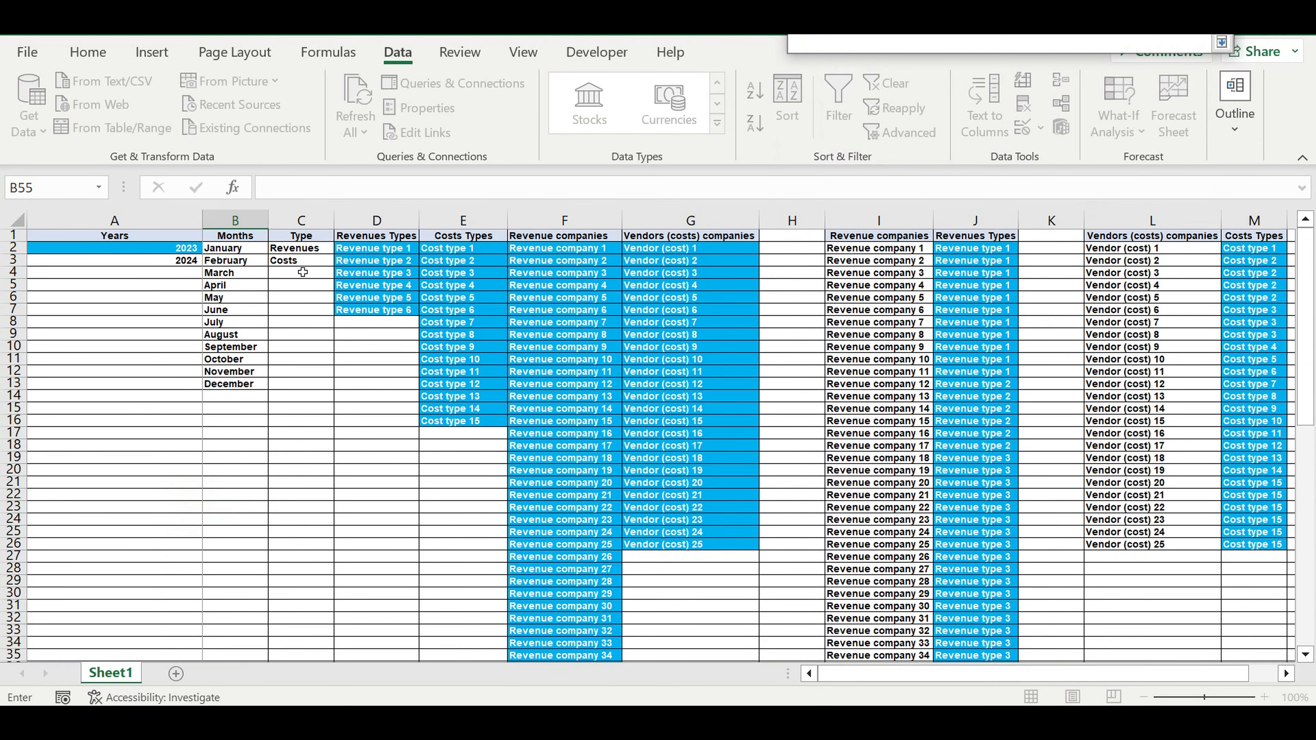
left_click_drag(294, 253, 294, 261)
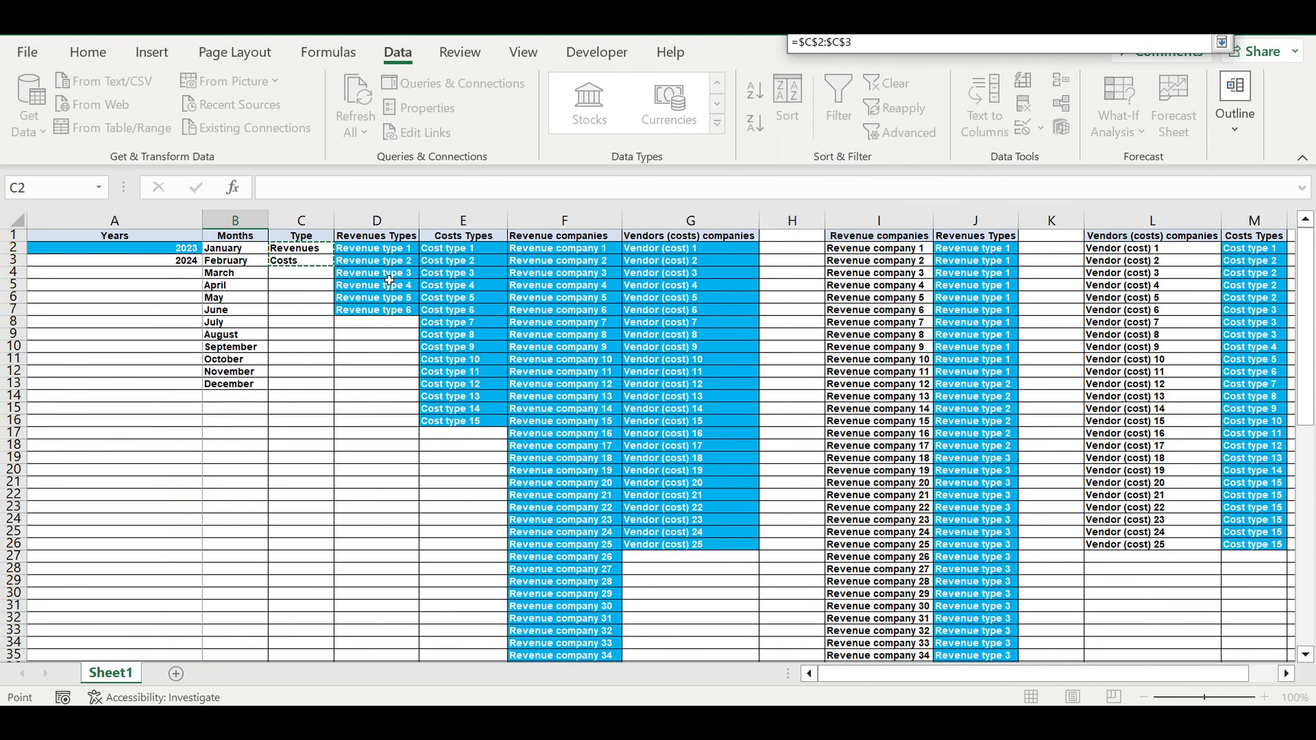
key("Return")
key("Return")
Step: Fill the dropdown cell B55 with the same light blue as the transaction descriptions
scroll(346, 468, "down", 3)
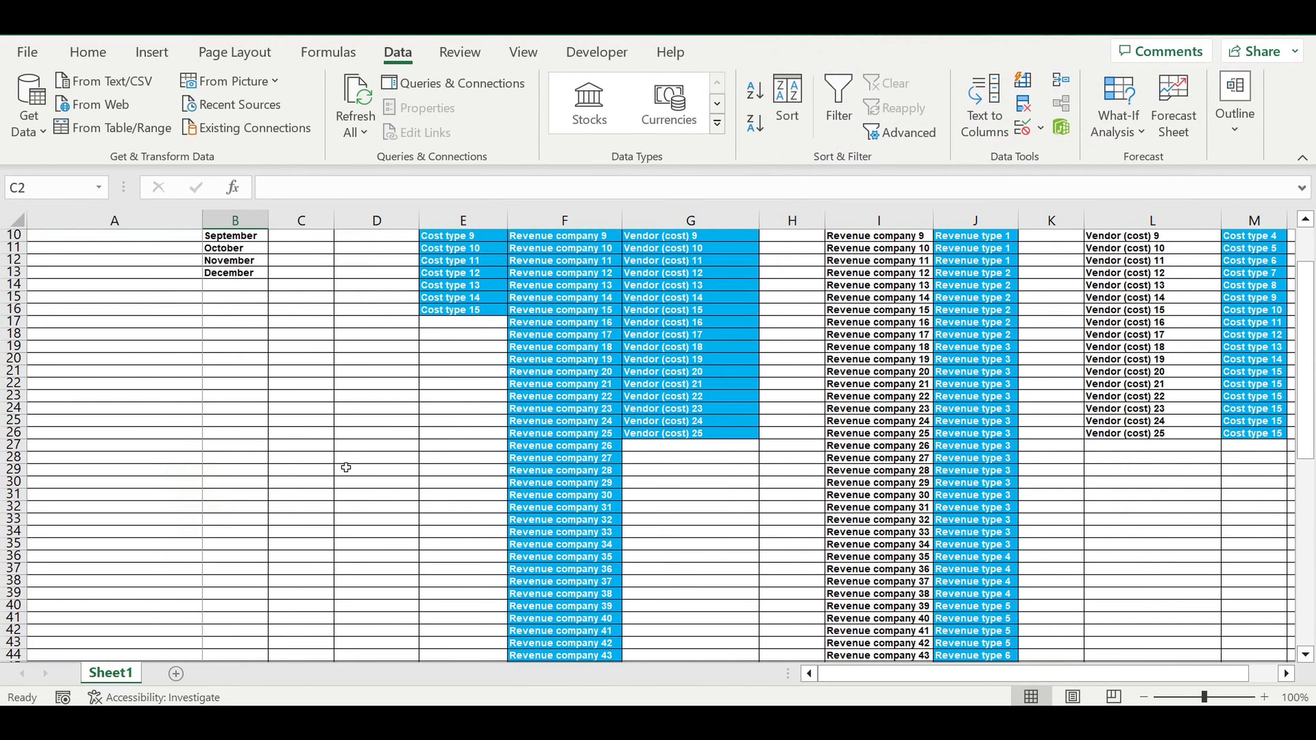
scroll(346, 467, "down", 11)
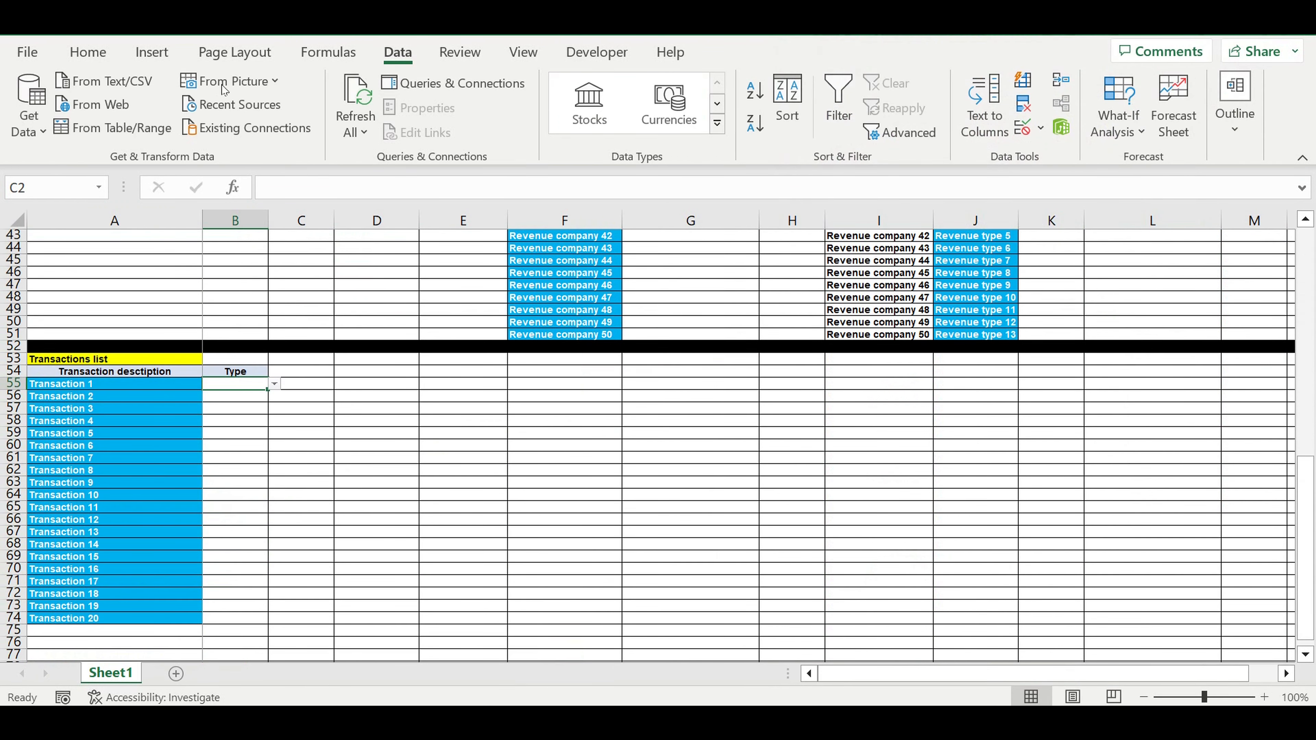
left_click(88, 52)
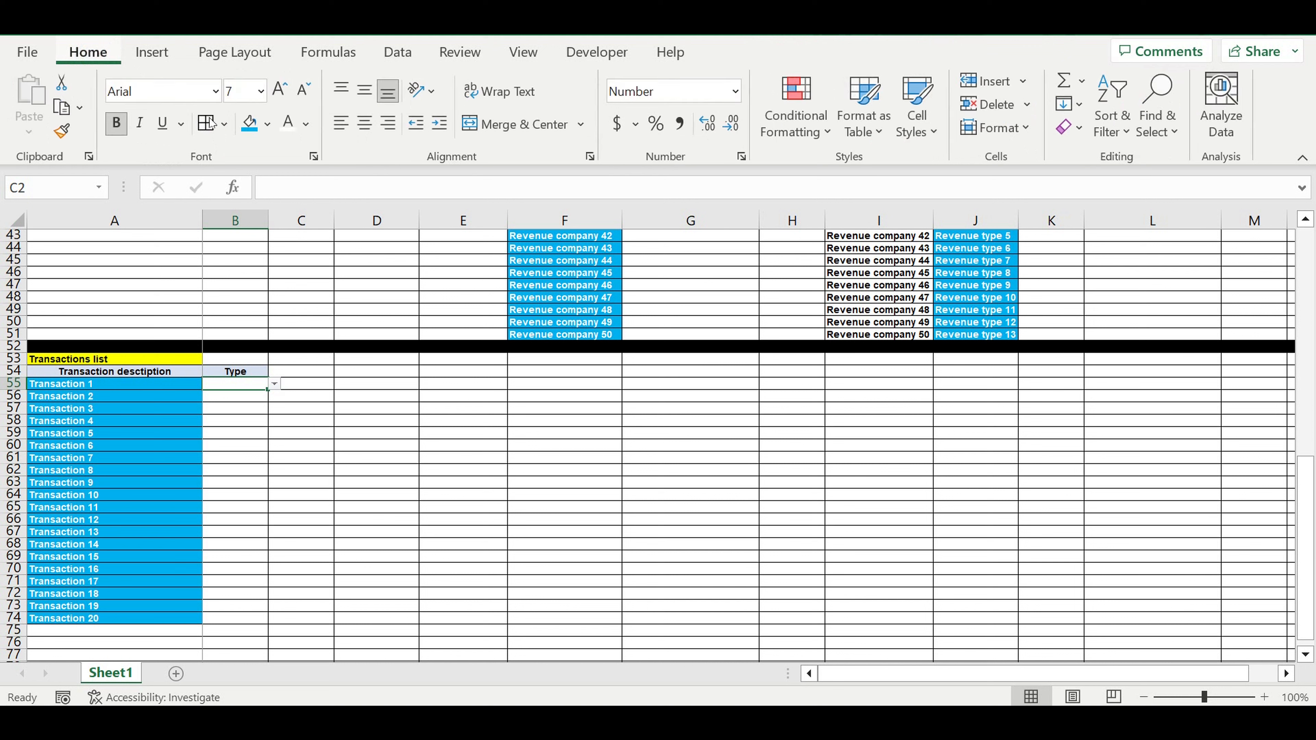
left_click(251, 133)
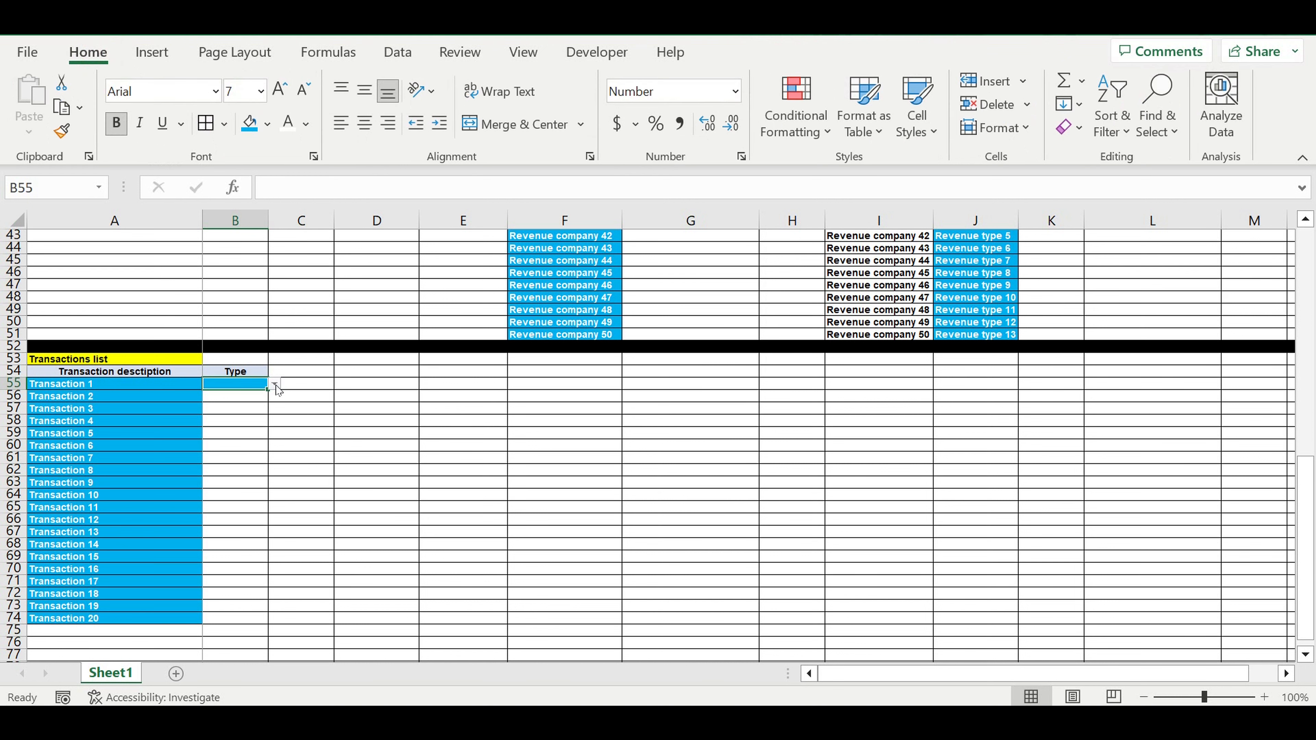
Step: Choose Revenues as the type in B55 and copy the cell down to B60
left_click(275, 385)
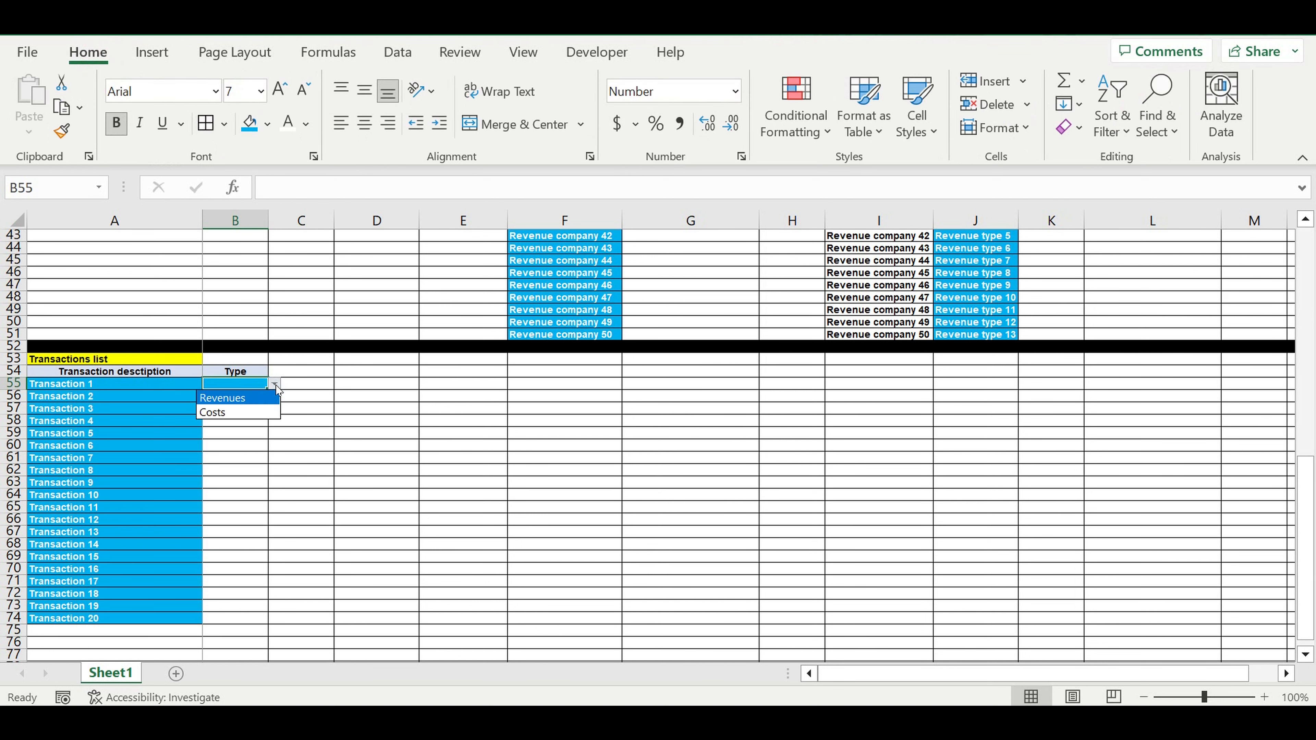
left_click(245, 403)
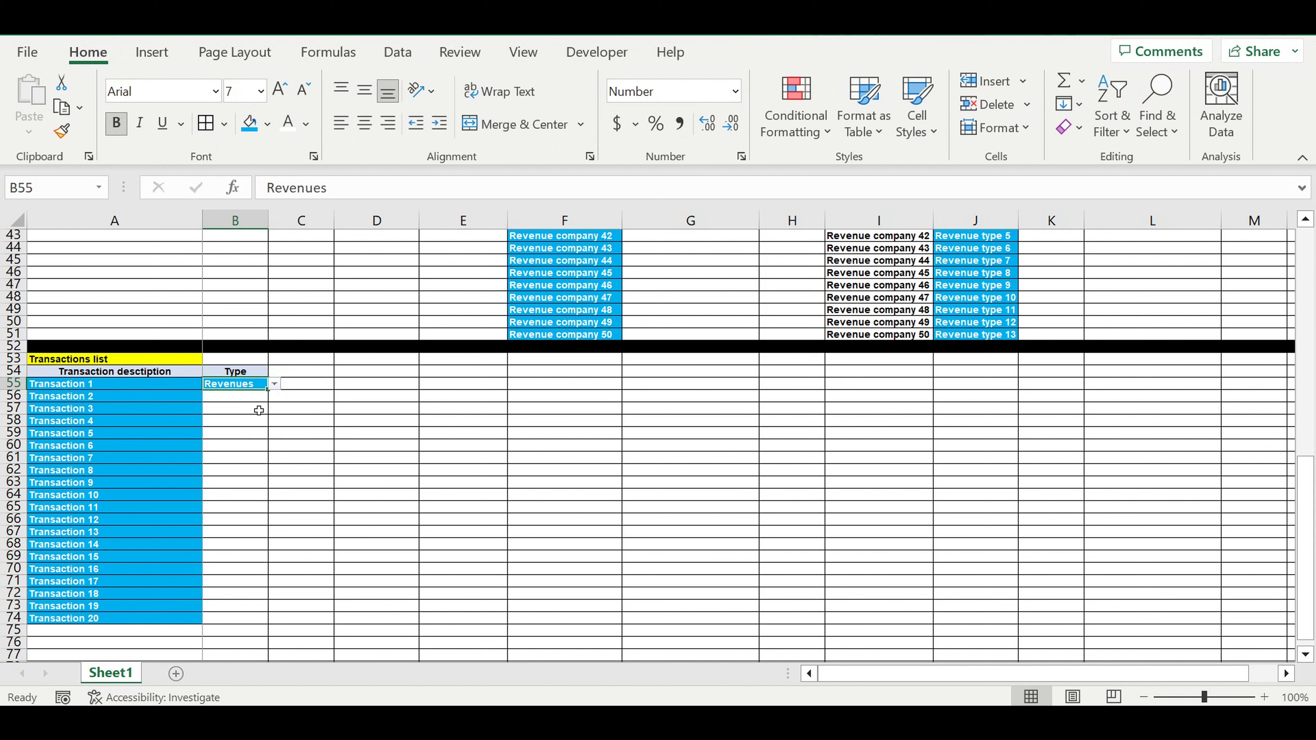
left_click_drag(268, 390, 272, 449)
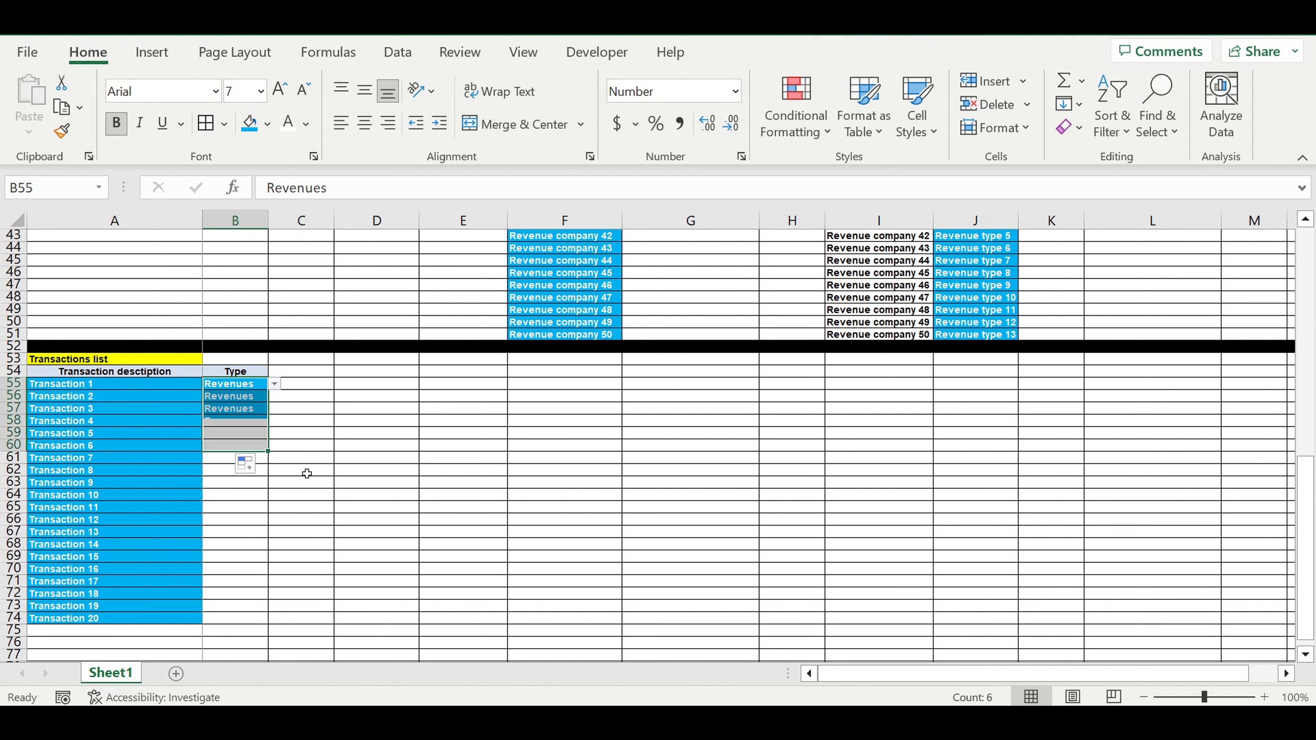
Step: Change the type of Transaction 5 in B59 to Costs and copy it down to B61
left_click(241, 436)
left_click(274, 434)
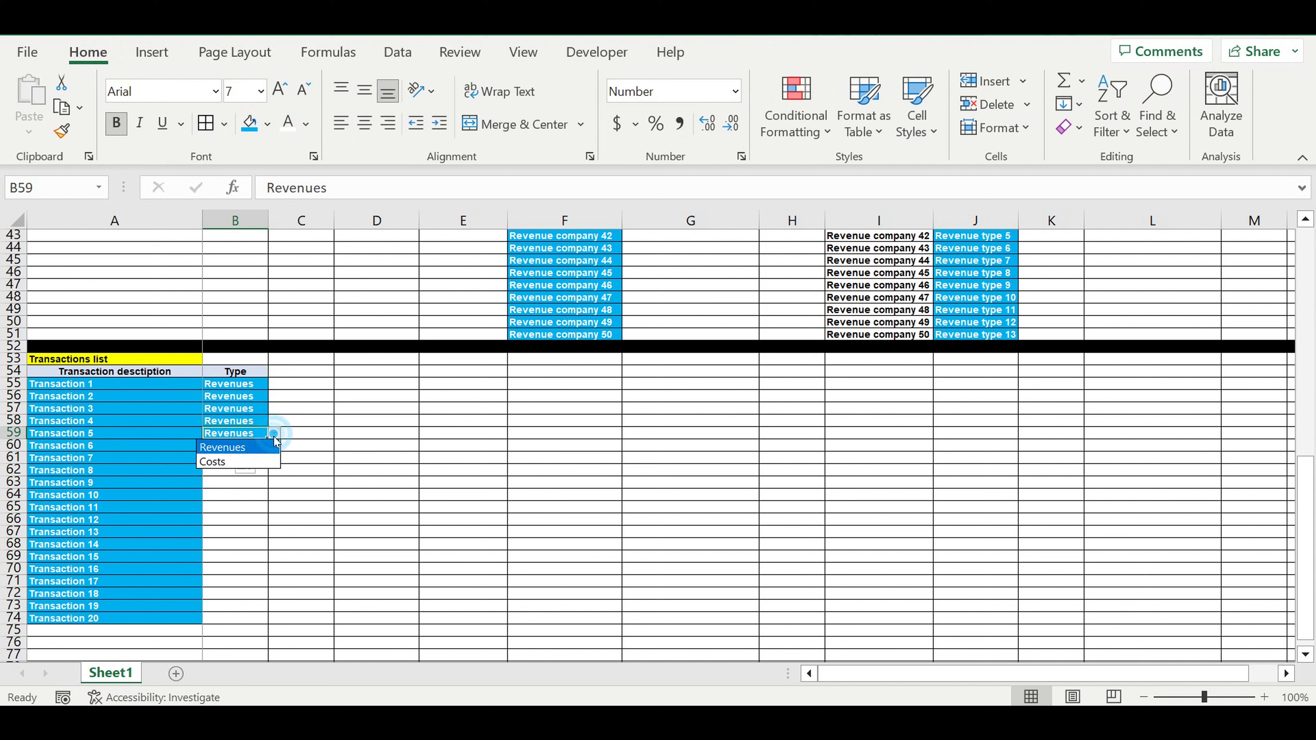
left_click(252, 457)
left_click_drag(268, 439, 240, 464)
Step: Set the type of Transaction 7 in B61 to Revenues and fill Revenues down through Transaction 20 in B74
left_click(241, 458)
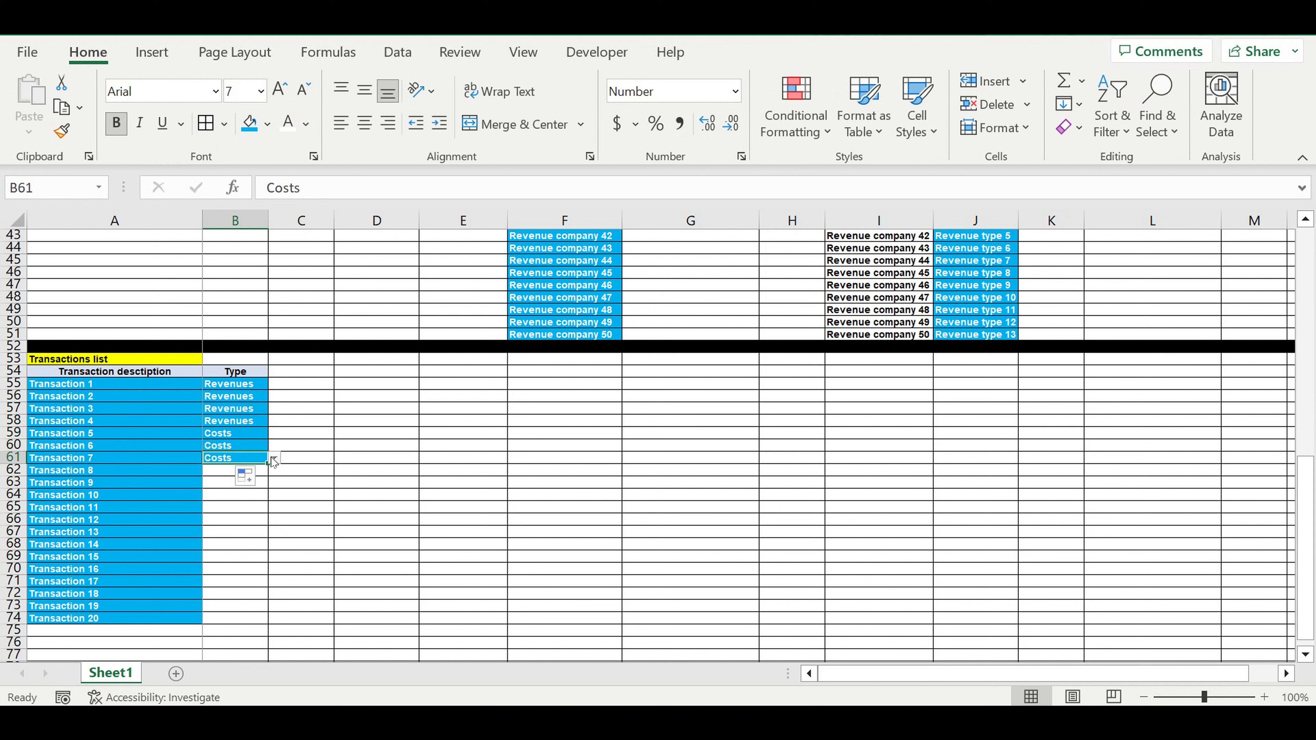
left_click(274, 458)
left_click(257, 479)
left_click_drag(269, 463, 249, 487)
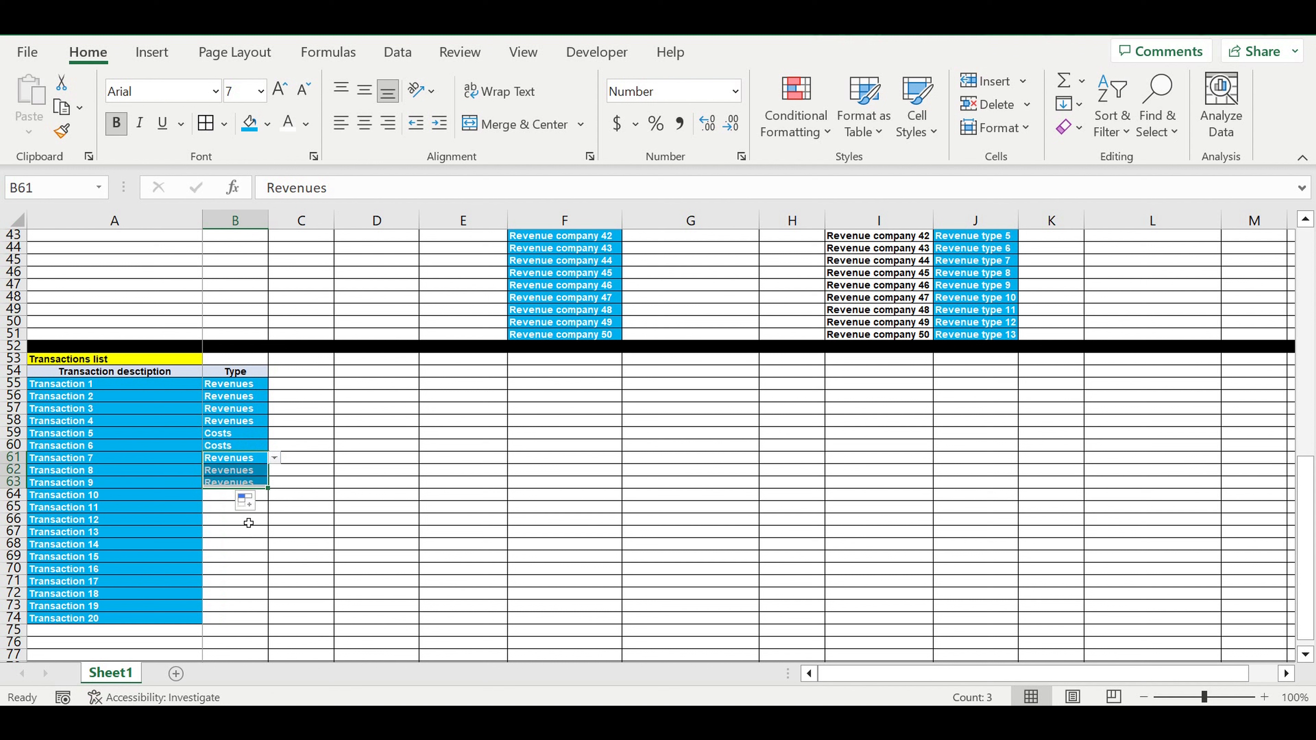
left_click(230, 497)
left_click(225, 471)
left_click_drag(276, 485, 292, 599)
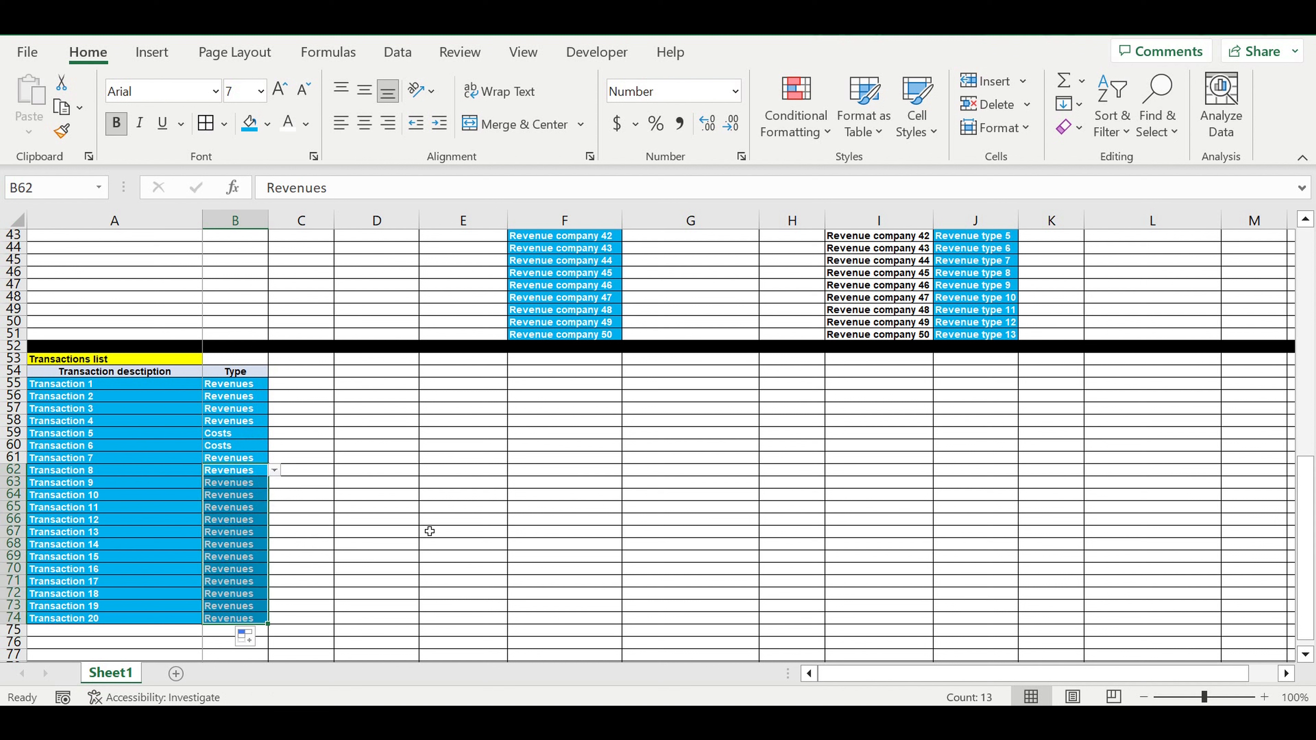
left_click(424, 507)
scroll(419, 503, "up", 3)
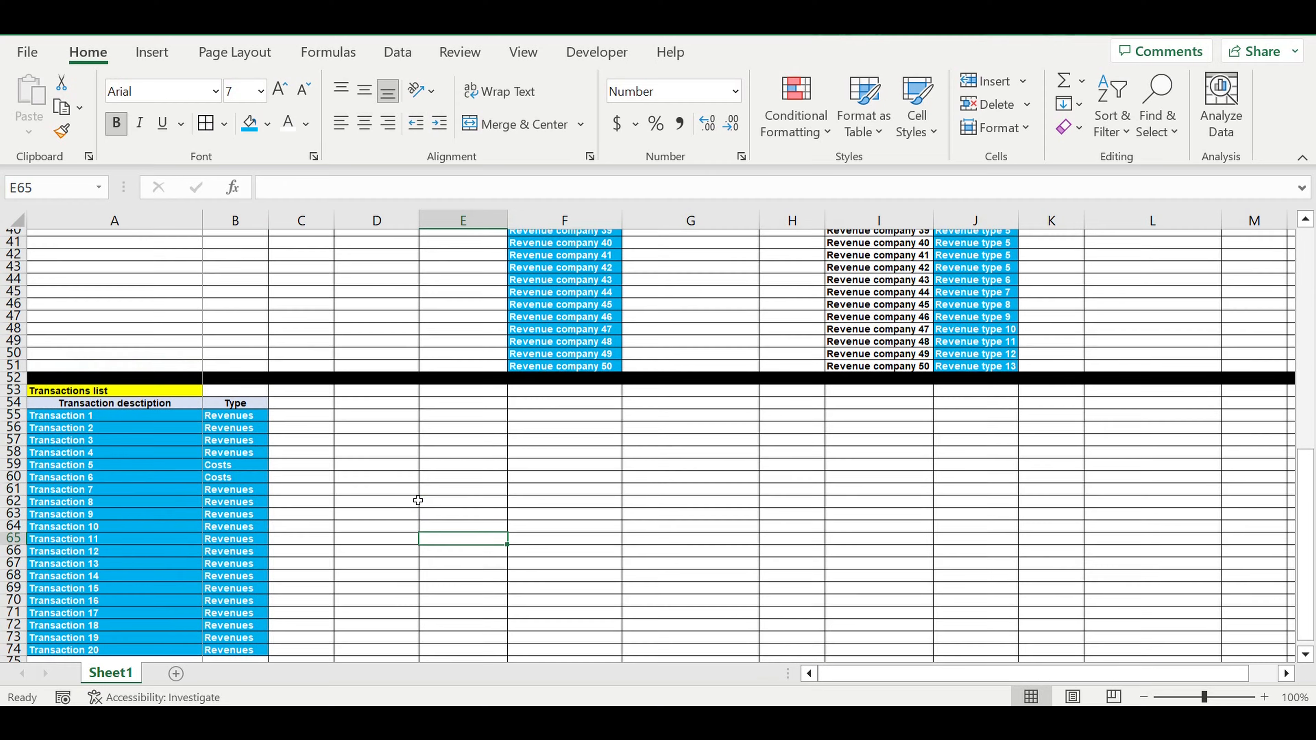
scroll(418, 501, "down", 3)
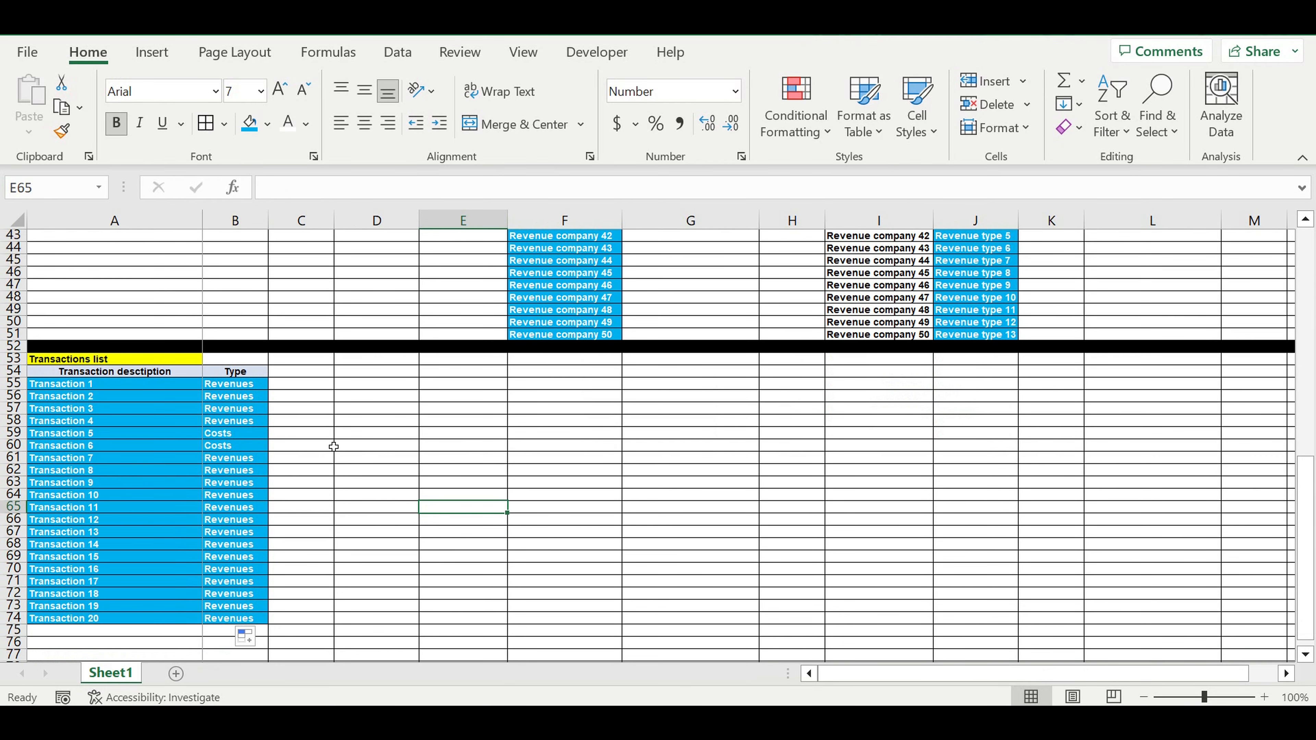
Step: Enter a column header in C54 linked to the Revenue companies heading in I1
left_click_drag(242, 389, 236, 620)
left_click(303, 373)
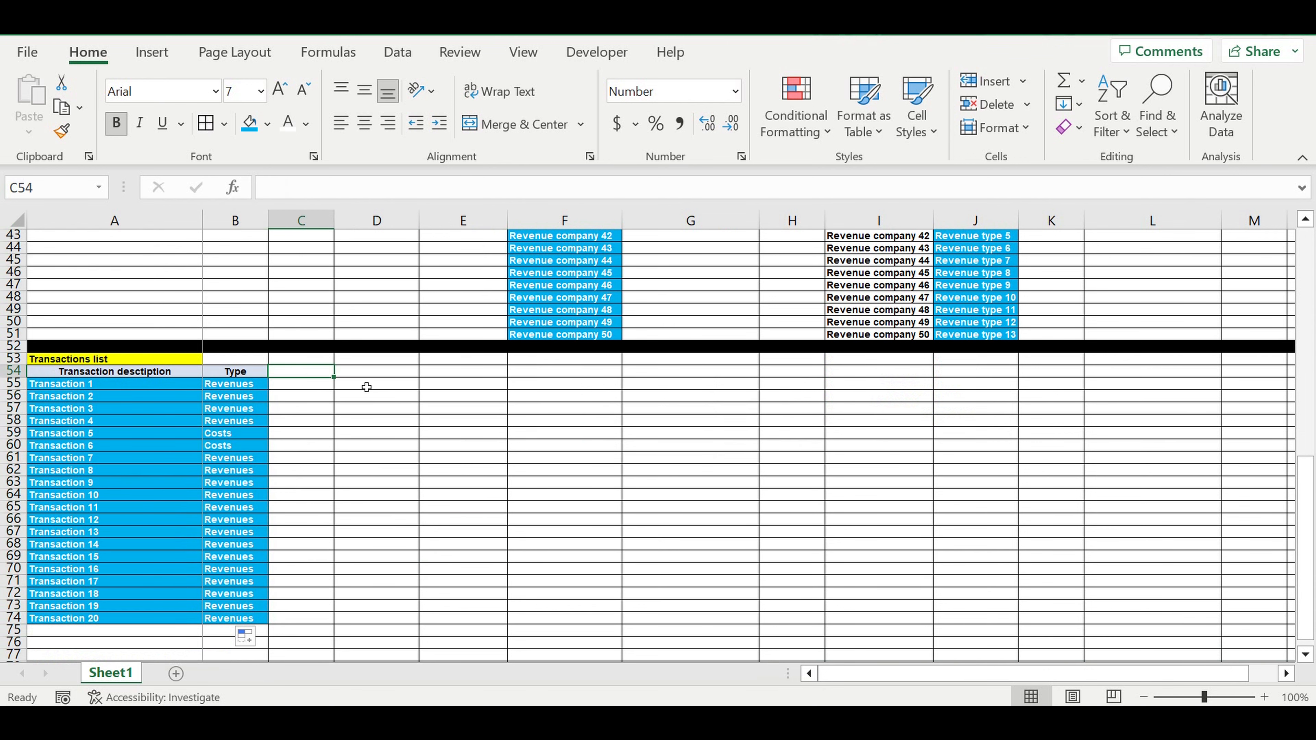
type("=")
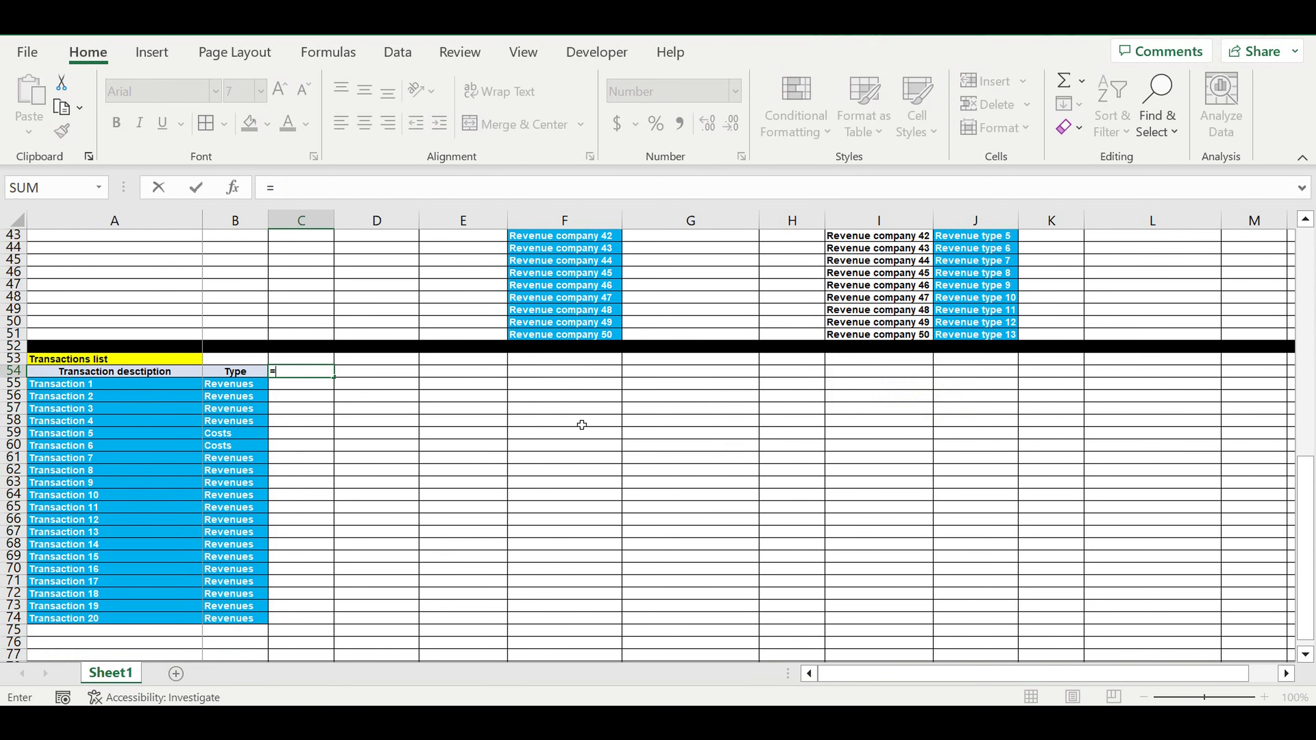
scroll(581, 425, "up", 14)
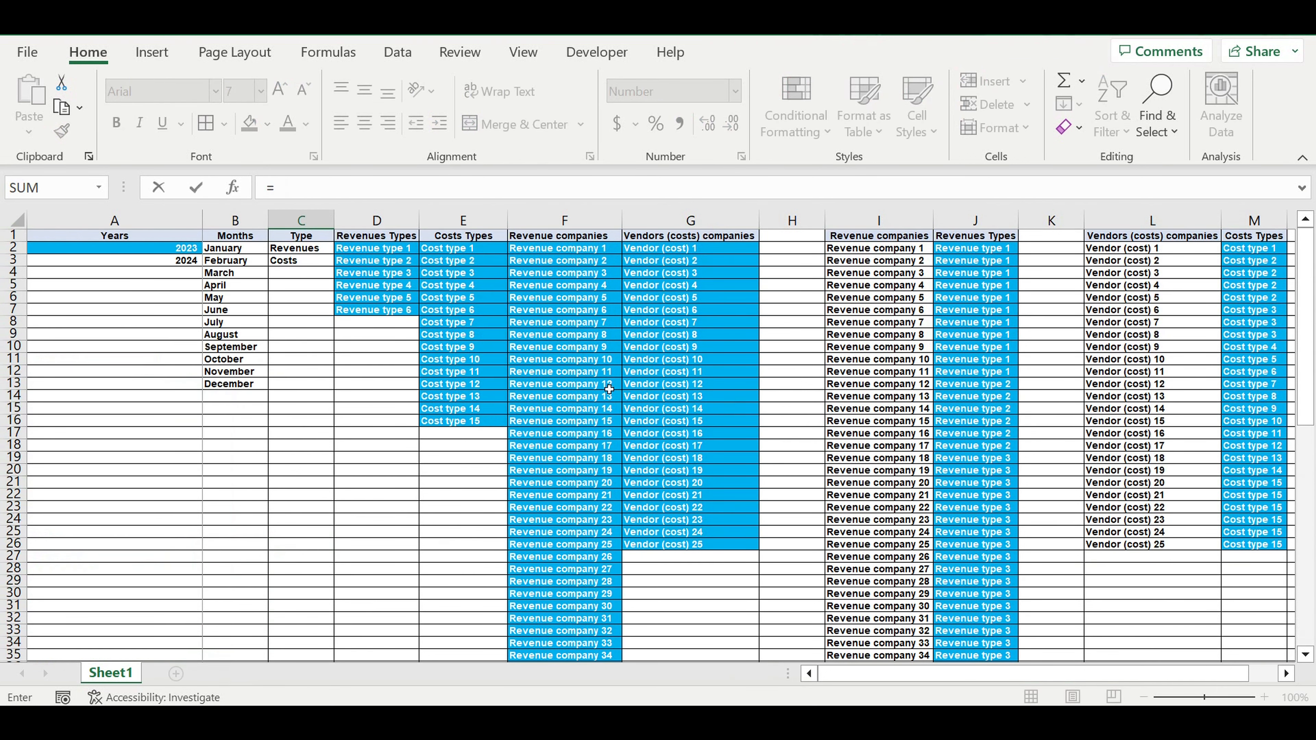
left_click(871, 238)
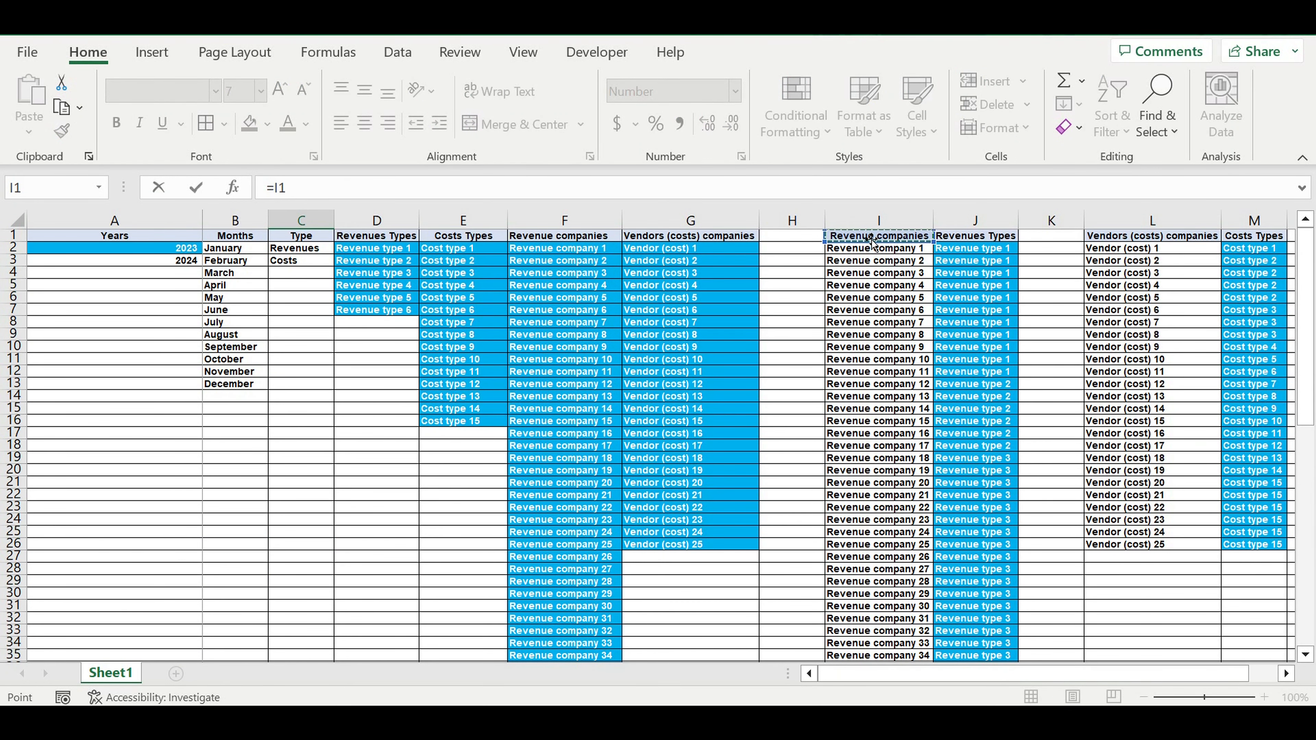
key("Return")
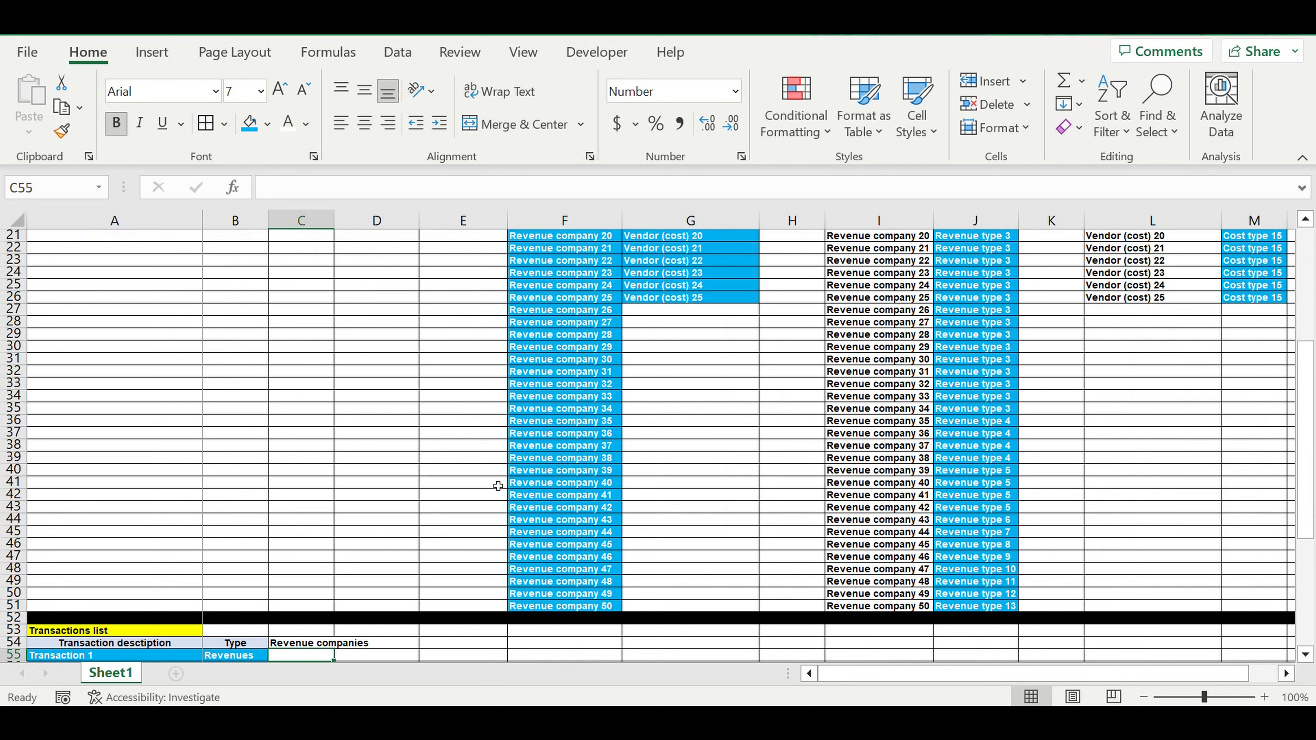
Step: Widen column C and clear the Revenue companies header from C54
scroll(488, 494, "down", 4)
left_click_drag(341, 229, 379, 228)
left_click(350, 496)
key("Delete")
left_click(403, 531)
Step: Fill the Type header in B54 across C54 and D54 to carry over its header formatting
left_click(248, 496)
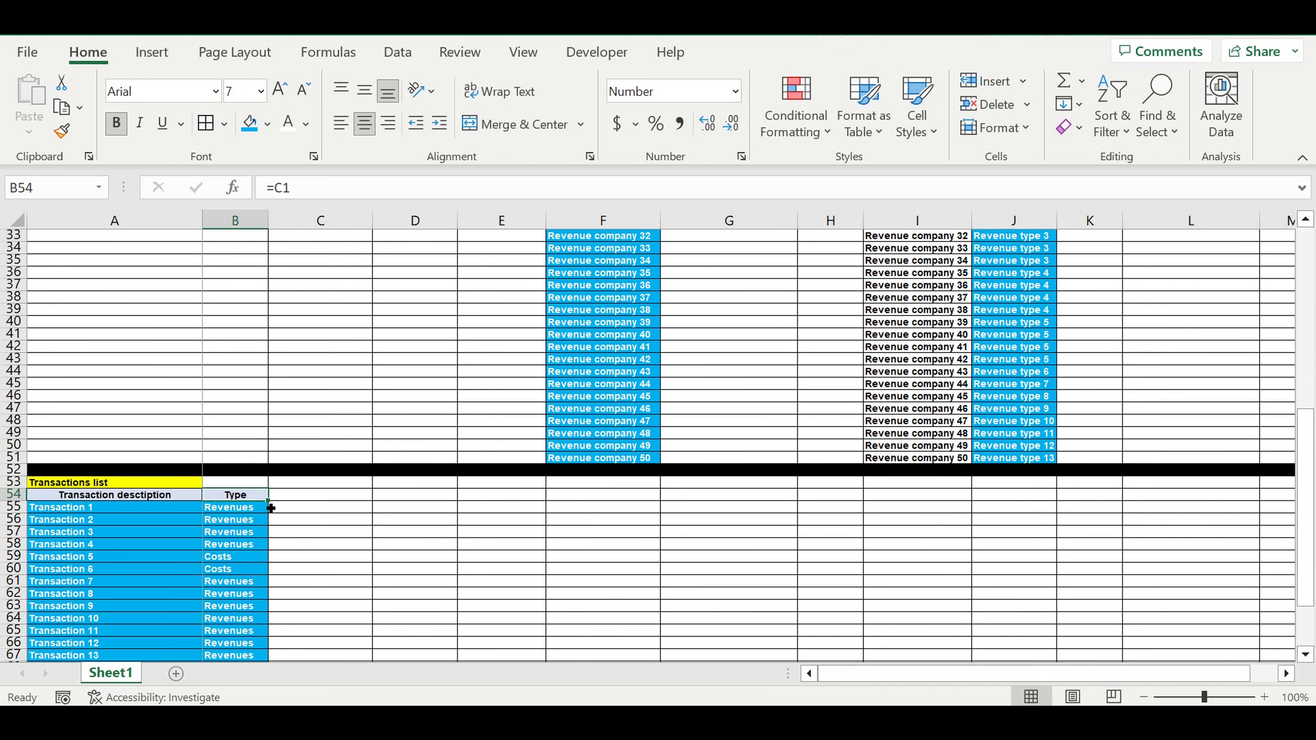
left_click_drag(271, 506, 430, 524)
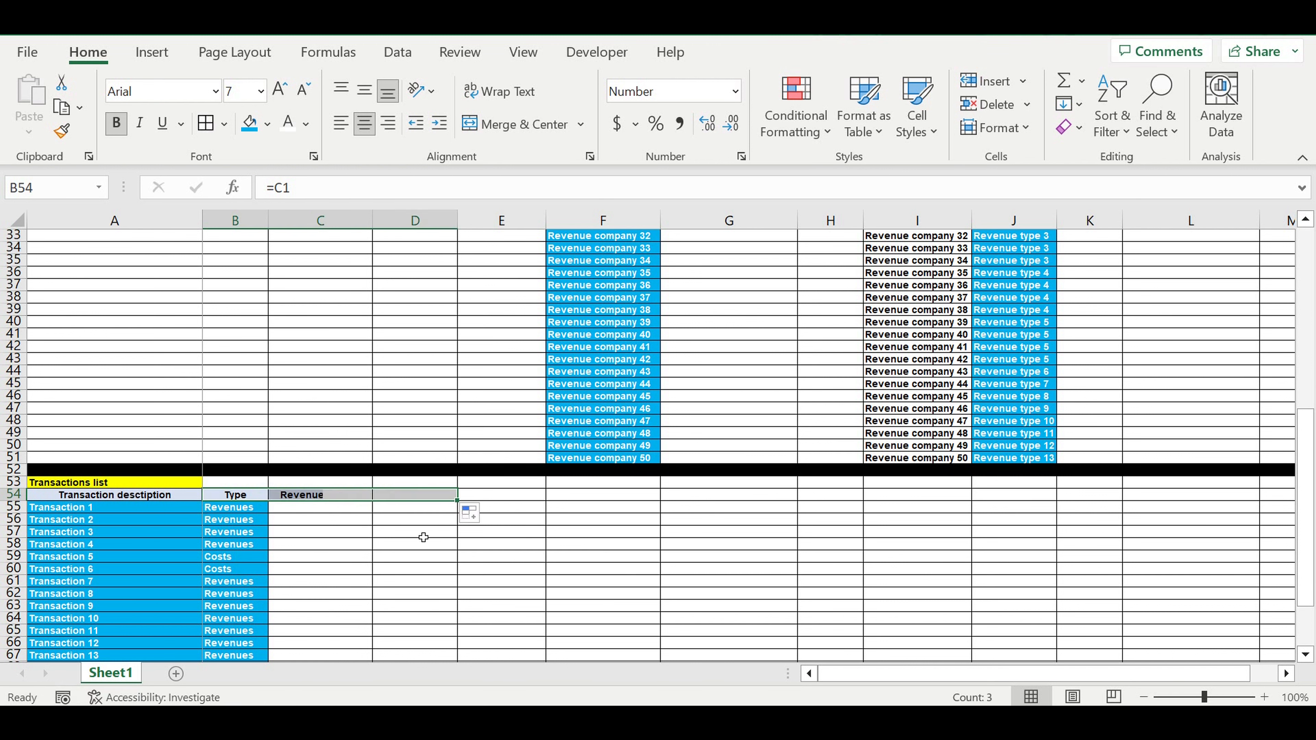
left_click(423, 537)
Step: Rename the header in C54 to Year and the header in D54 to Month
left_click(331, 499)
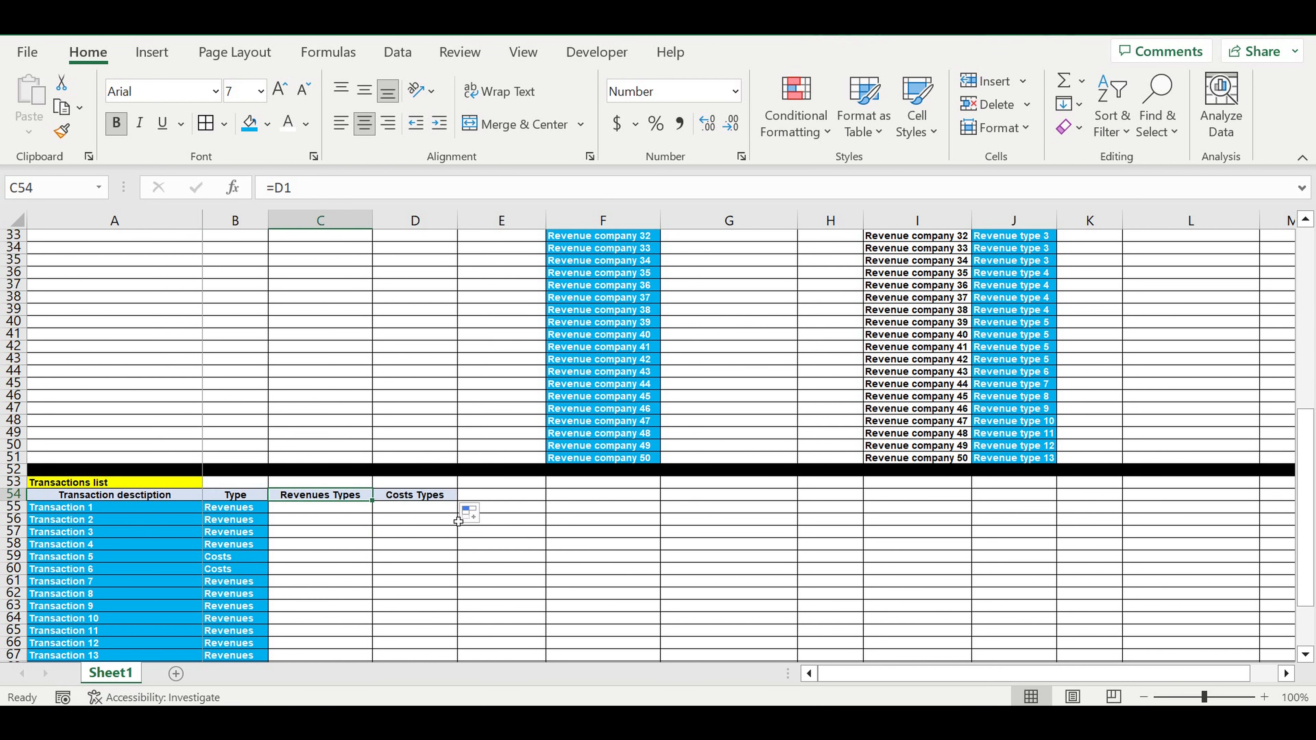
type("Y")
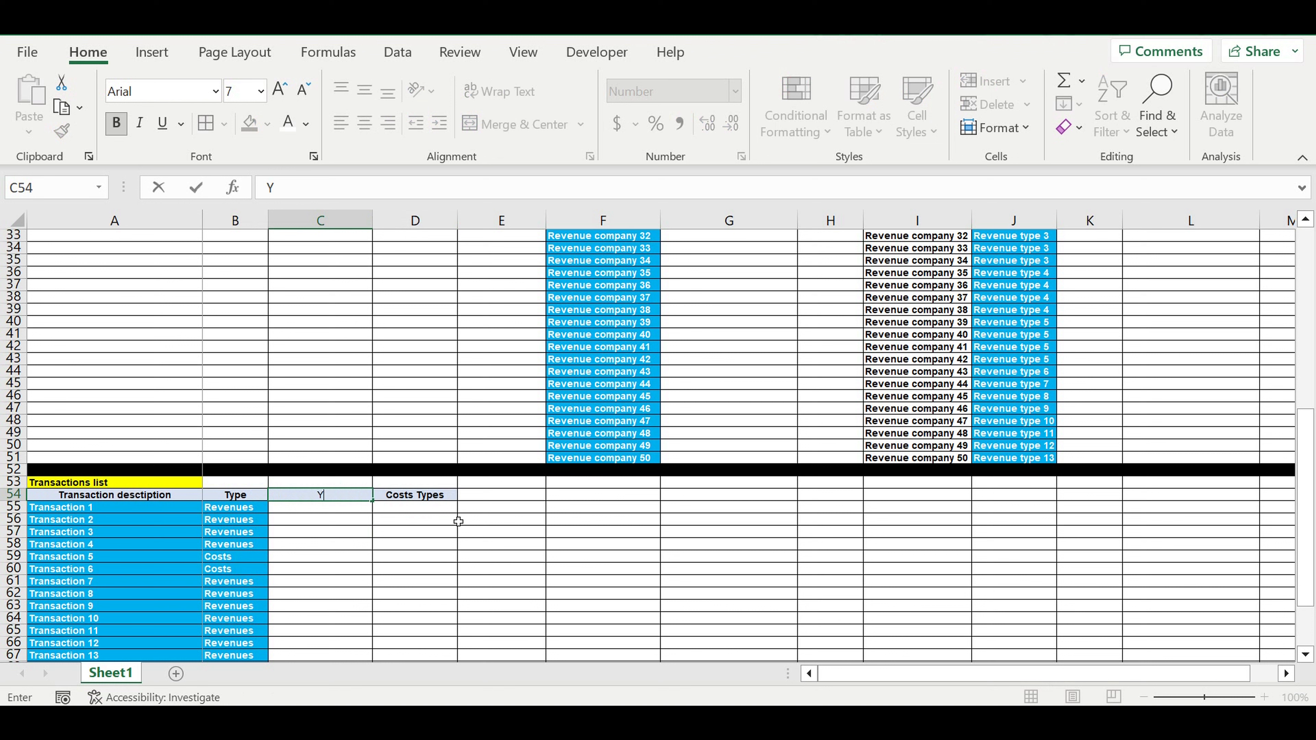
type("ear")
key("Return")
key("Up")
key("Right")
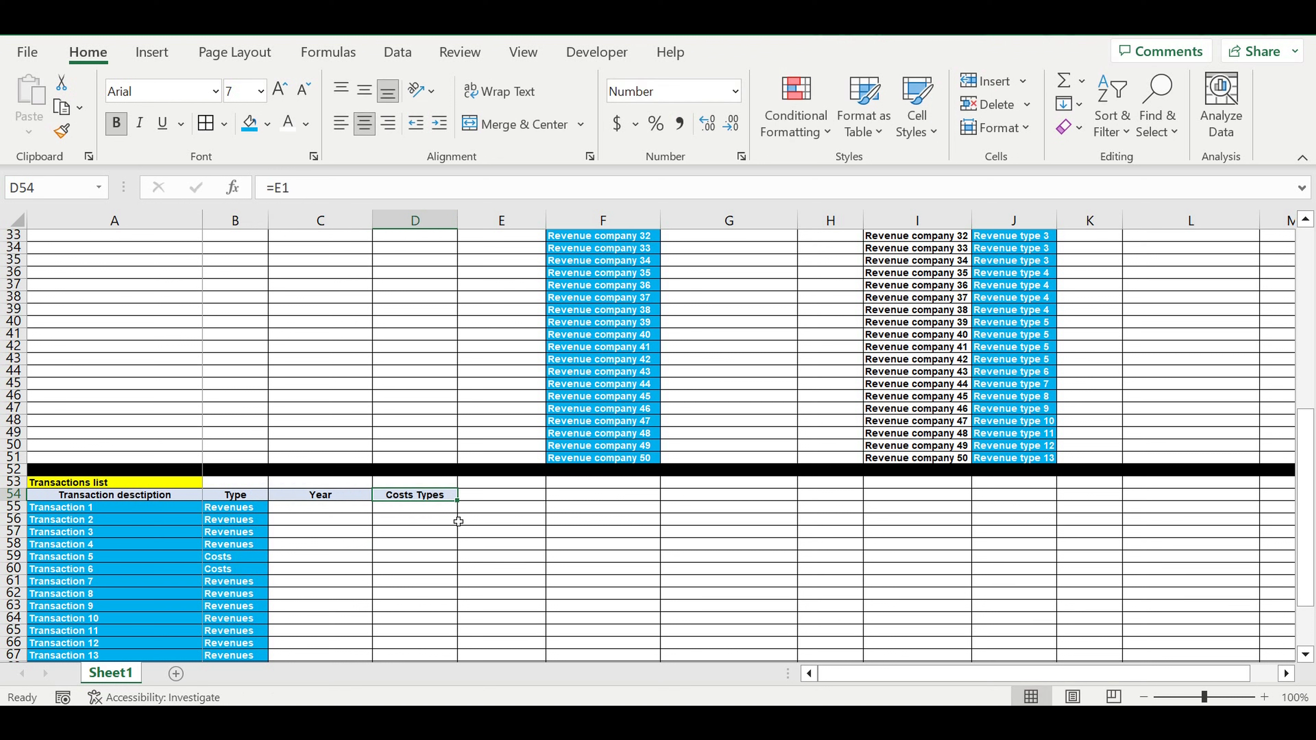
type("Month")
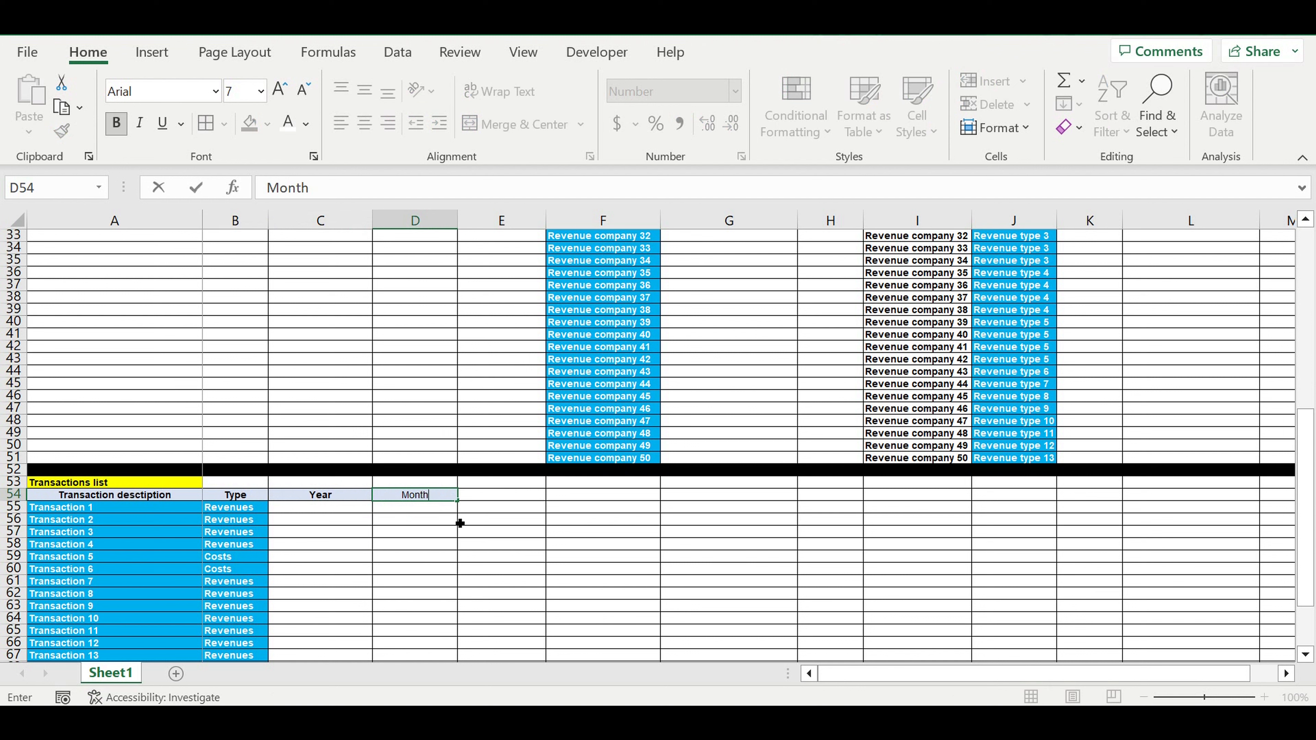
key("Return")
left_click(361, 495)
Step: Add a list validation dropdown to the Year cell C55 with the years in A2:A3 as its source
left_click(342, 508)
left_click(404, 52)
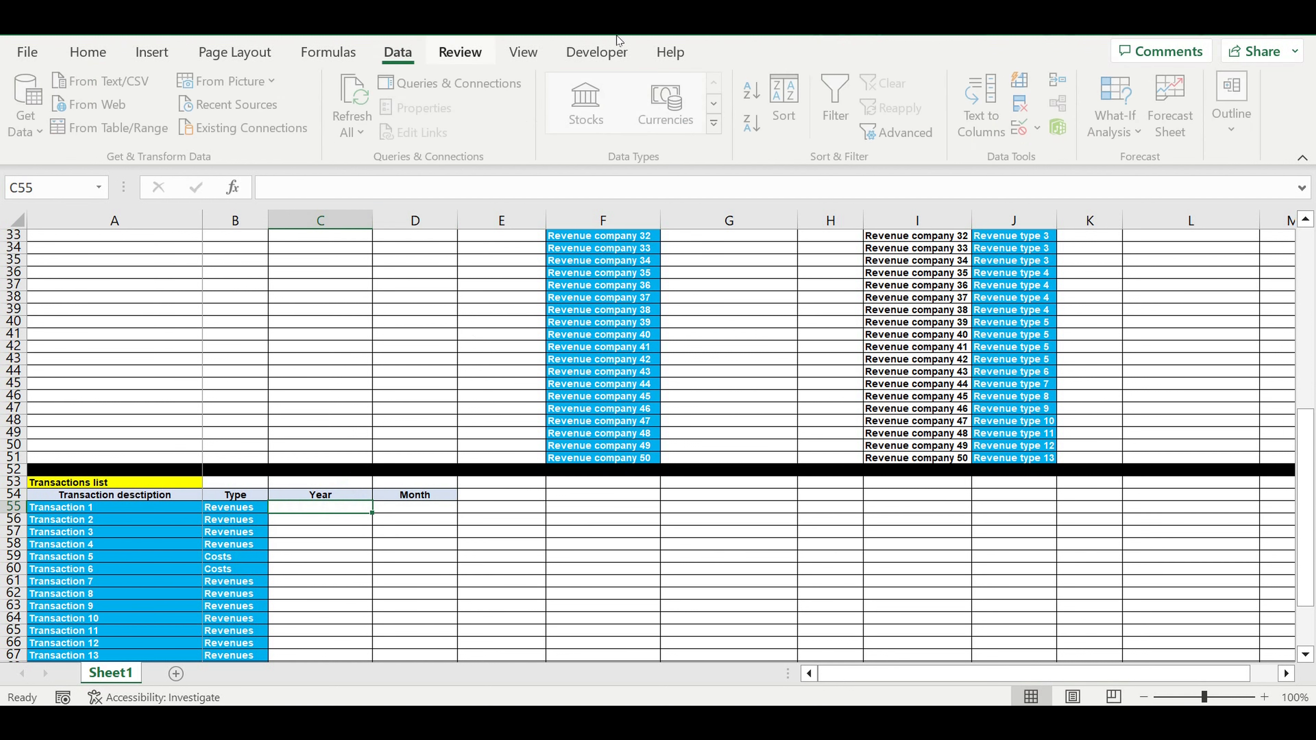
left_click(1042, 130)
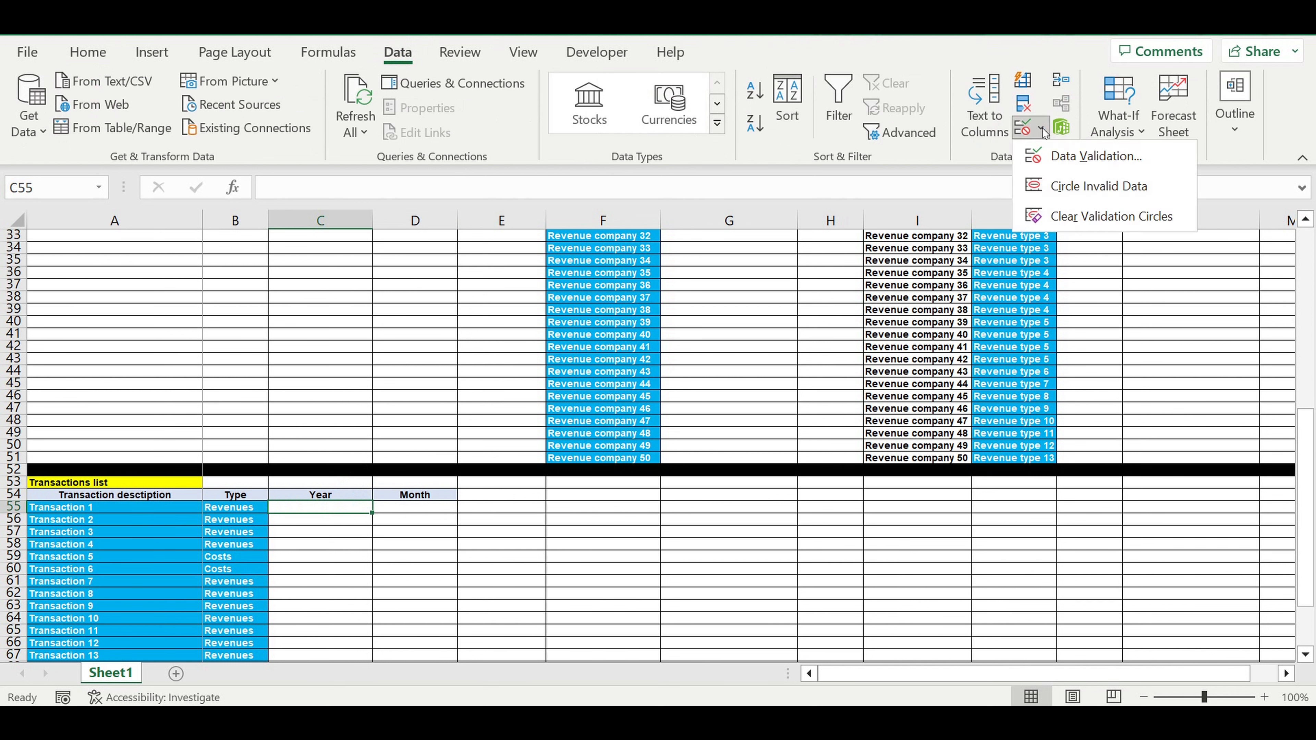
left_click(1055, 157)
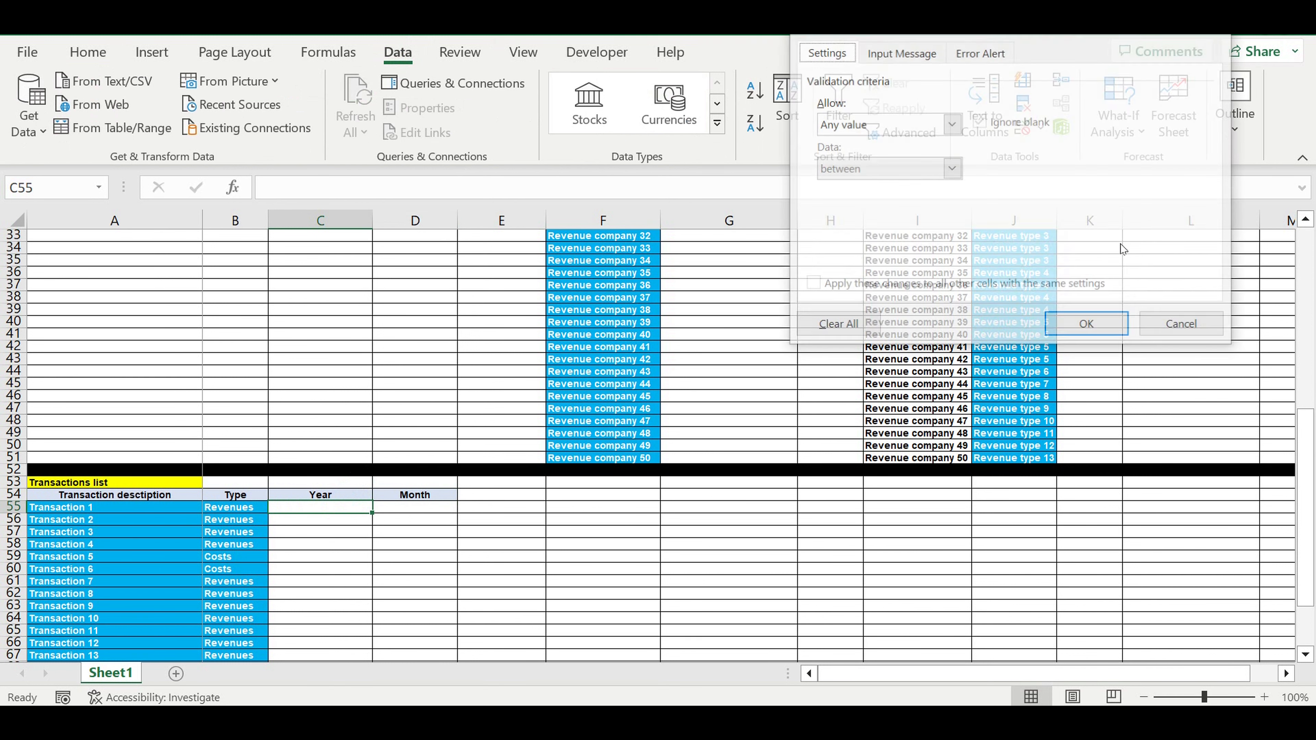
left_click(956, 125)
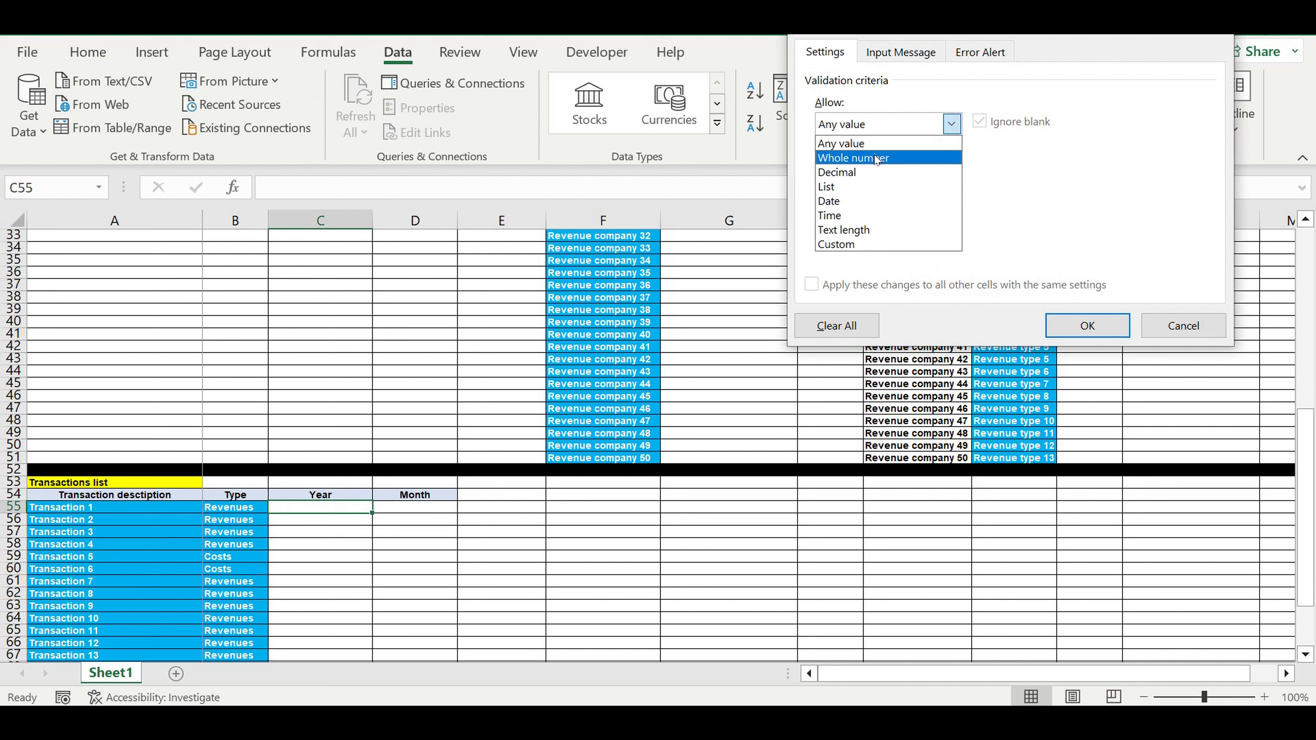
left_click(834, 187)
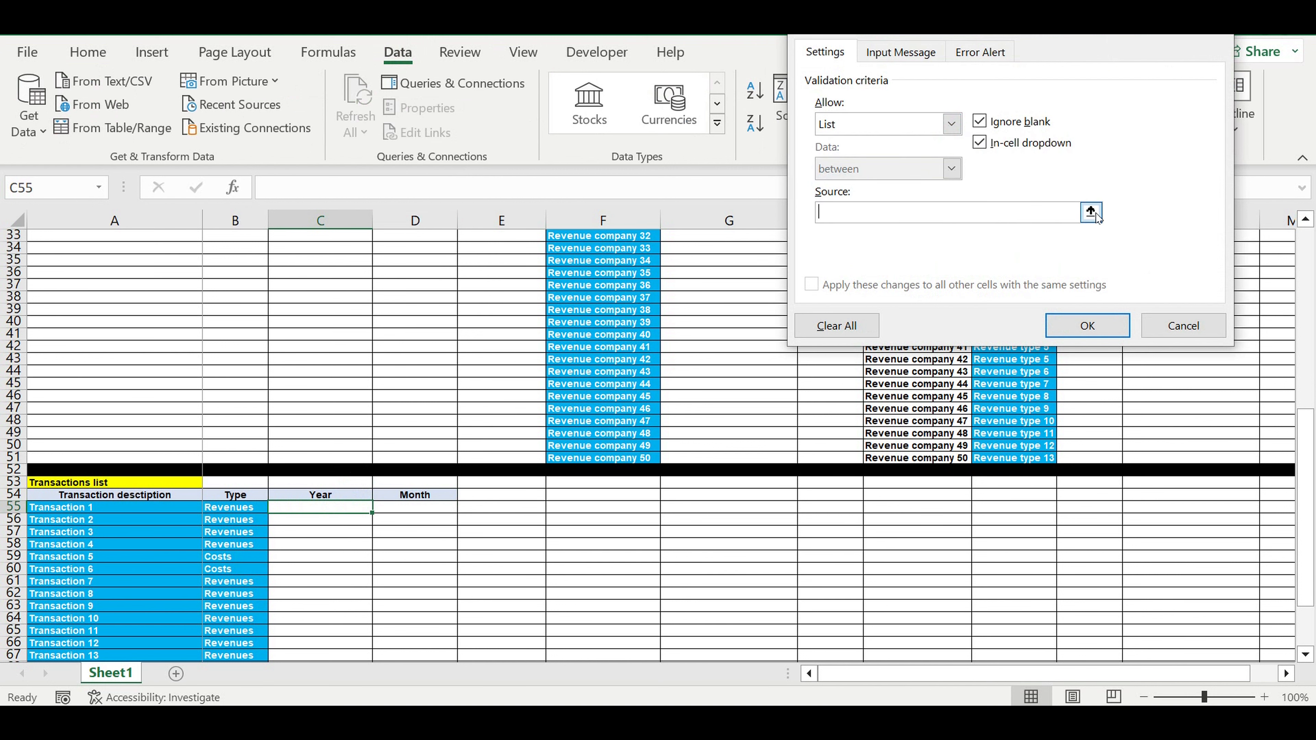
left_click(1096, 212)
scroll(321, 303, "up", 11)
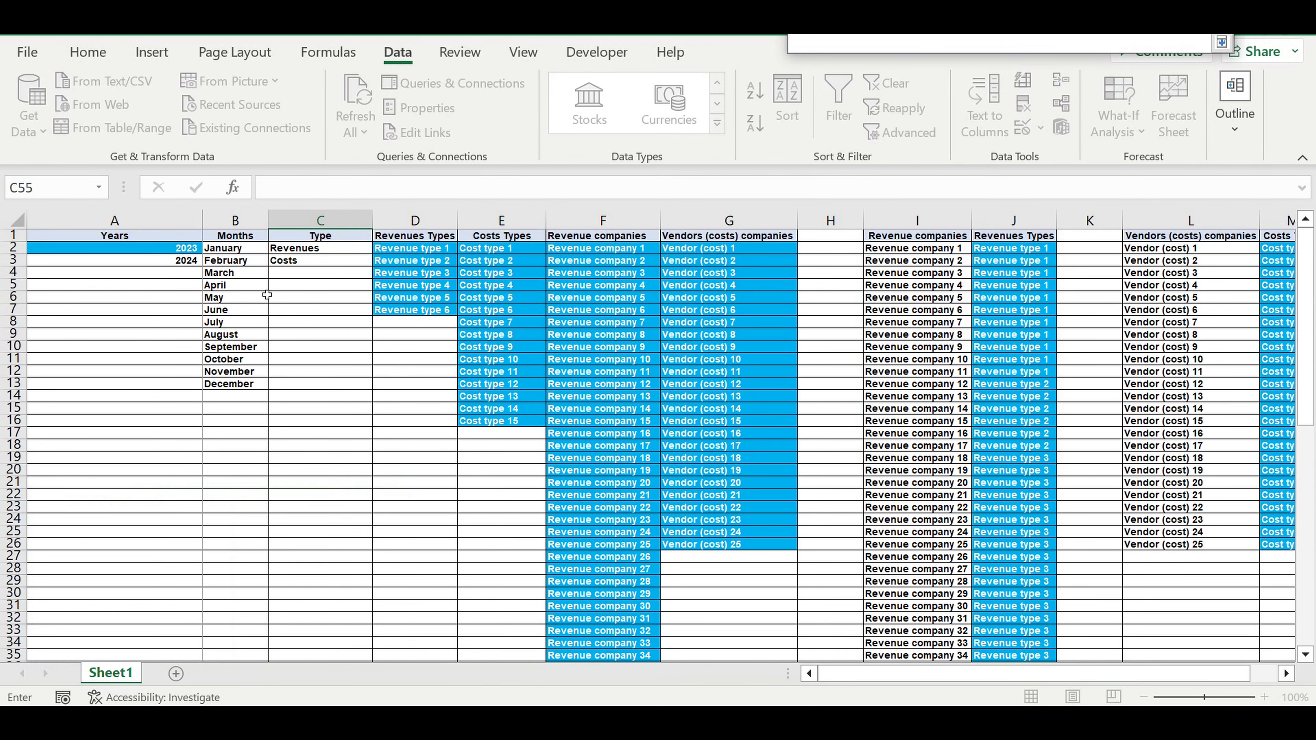
left_click_drag(178, 250, 185, 261)
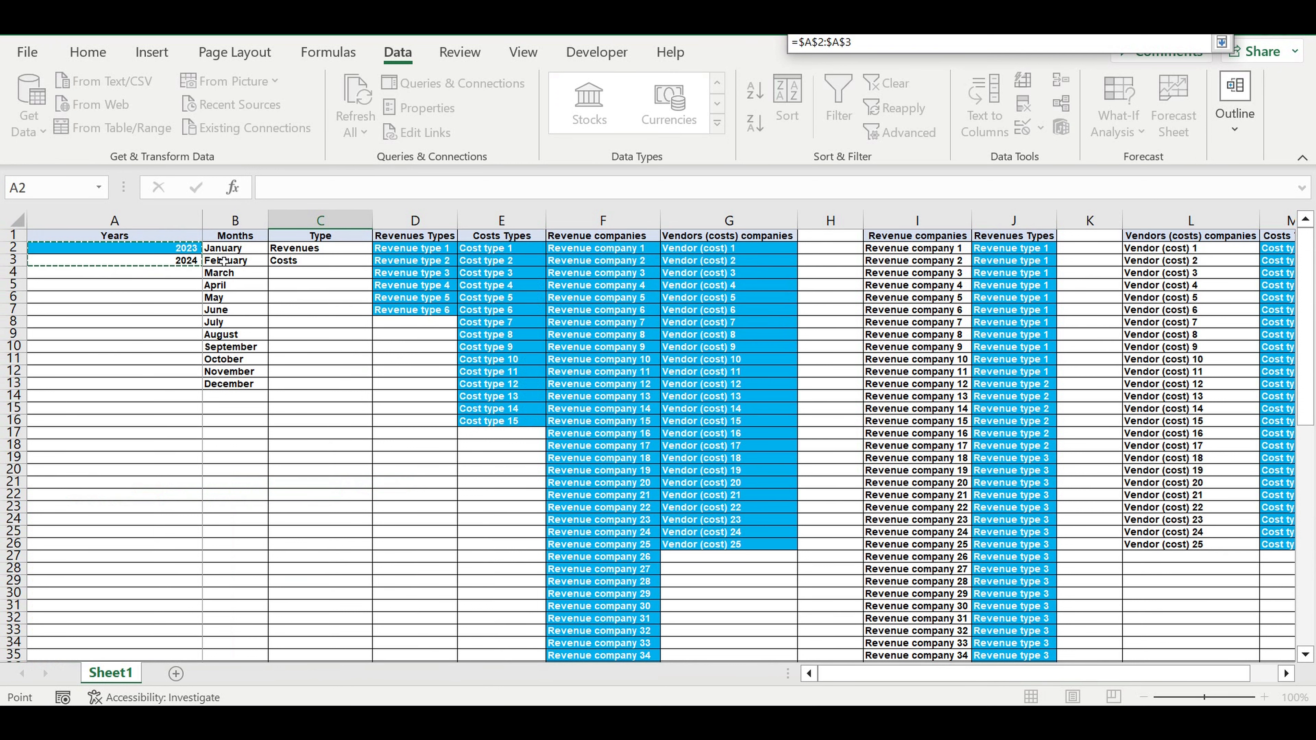
key("Return")
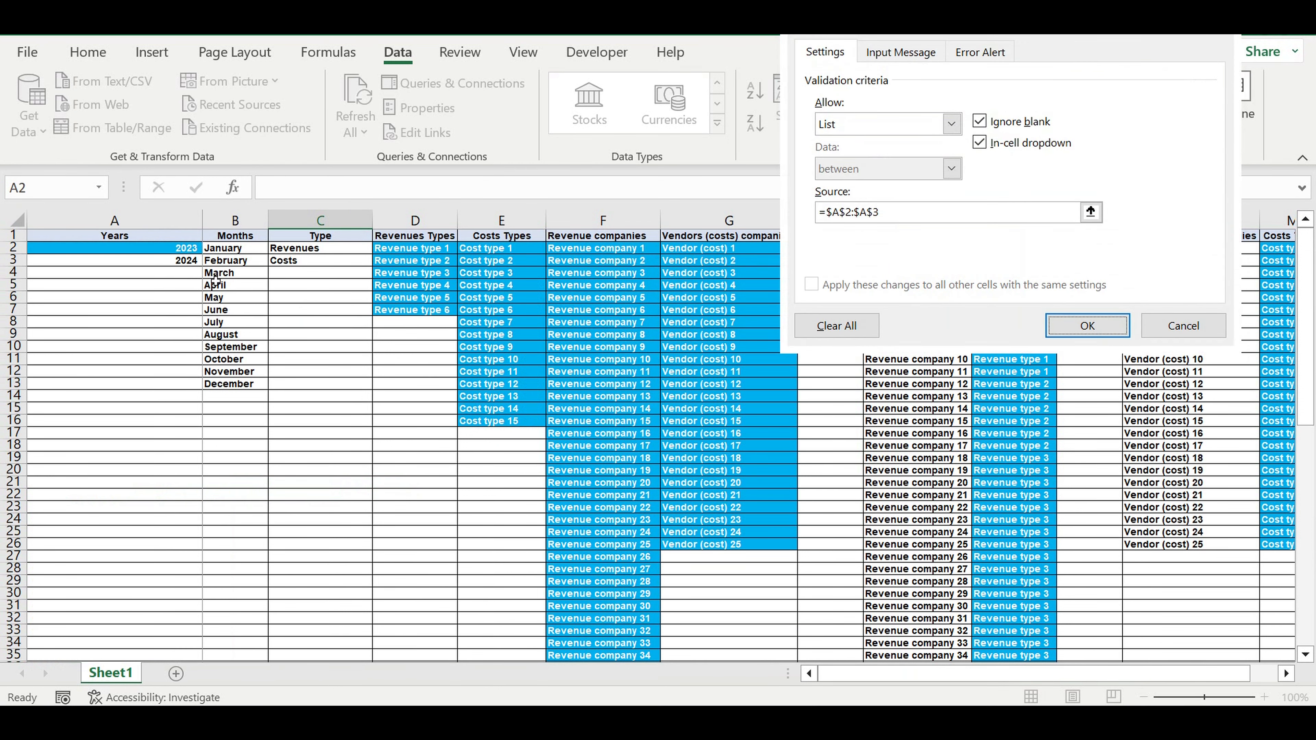
key("Return")
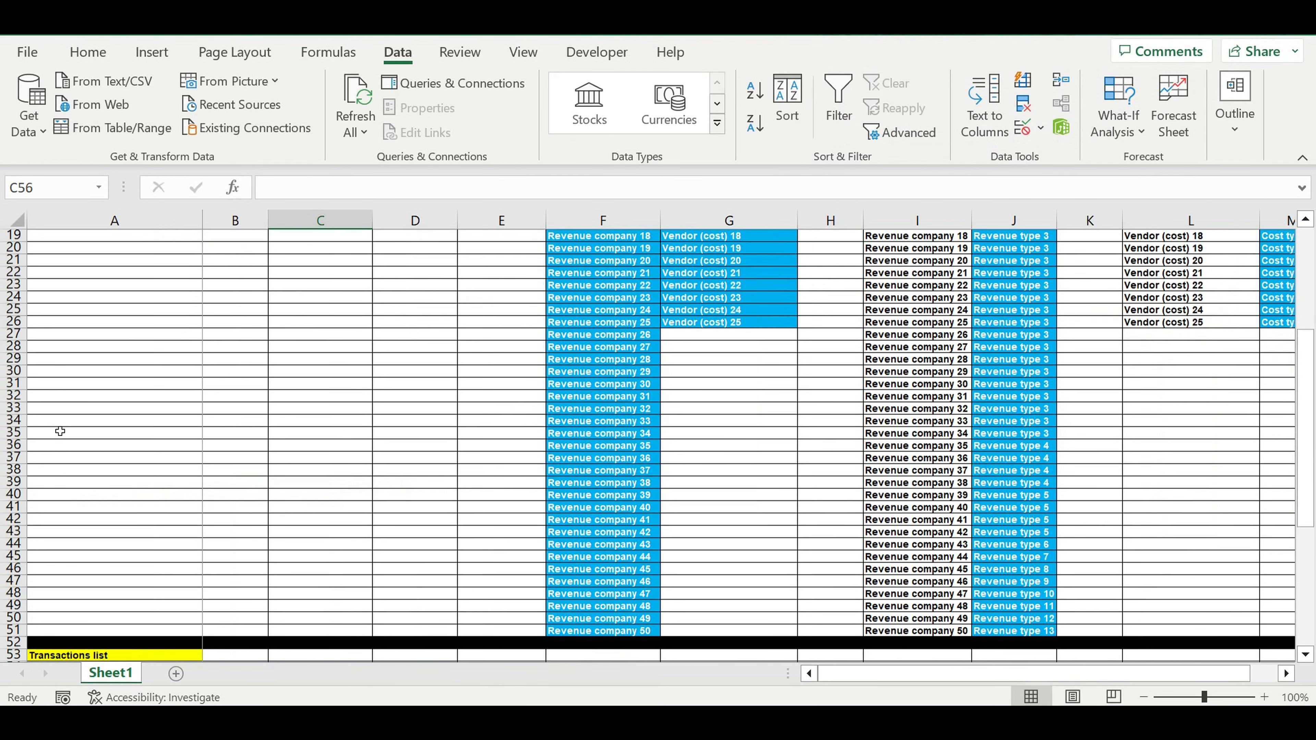
Step: Choose 2023 as the year in C55 and fill the cell with the same light blue as the Type column
scroll(331, 505, "down", 4)
left_click(361, 499)
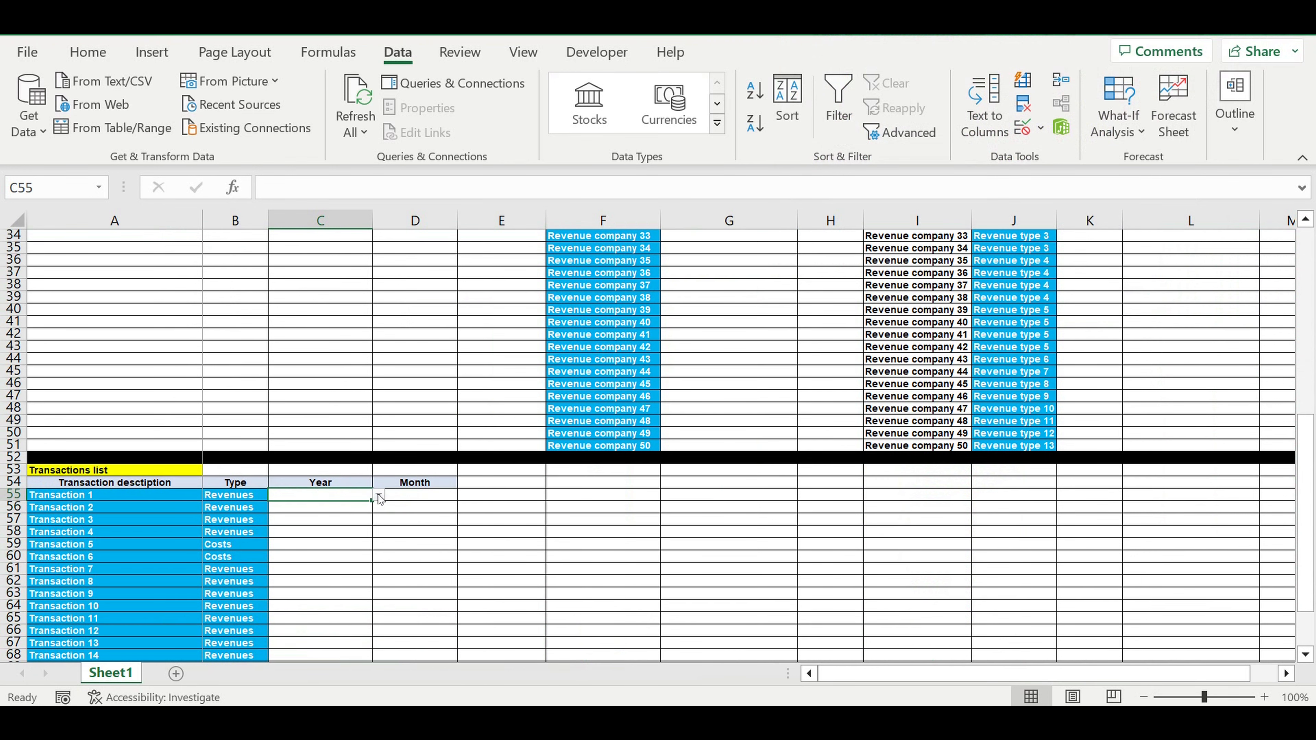
left_click(379, 495)
left_click(345, 510)
left_click(87, 52)
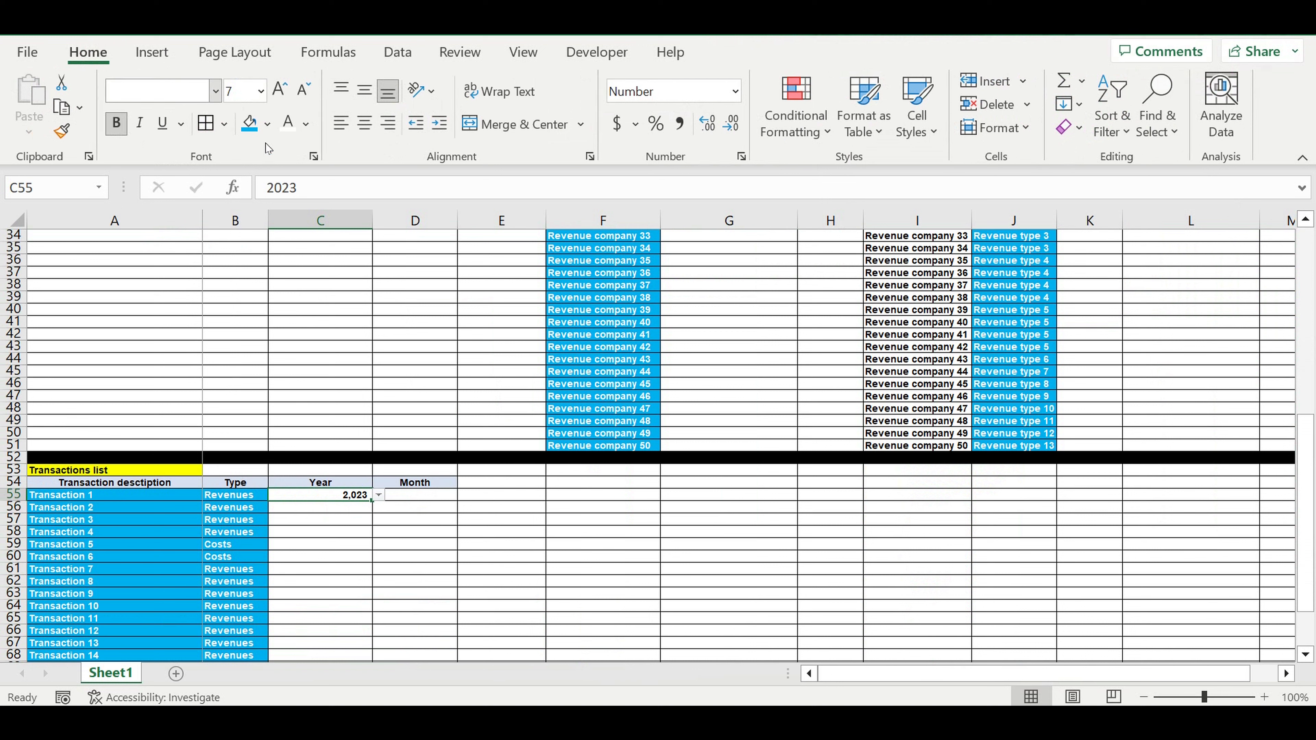
left_click(250, 123)
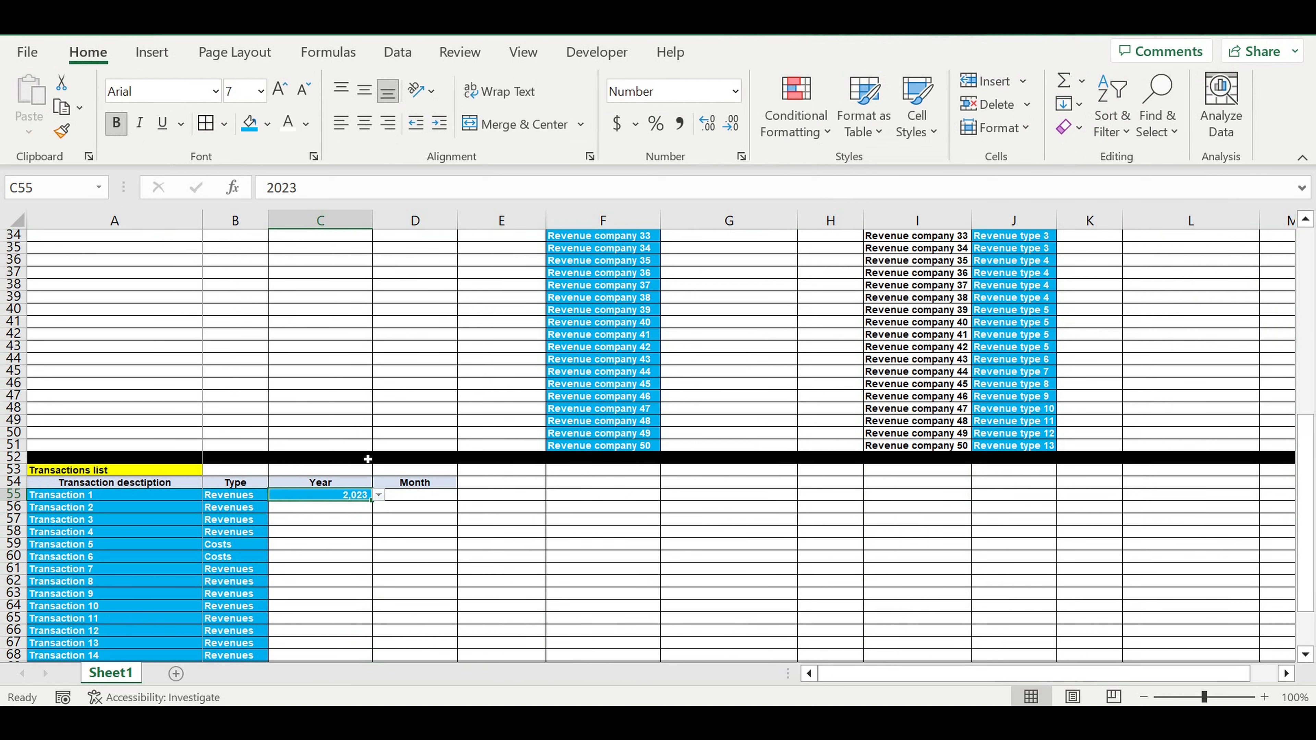
Step: Turn off the thousands separator in the number format of the Year cell C55
right_click(345, 501)
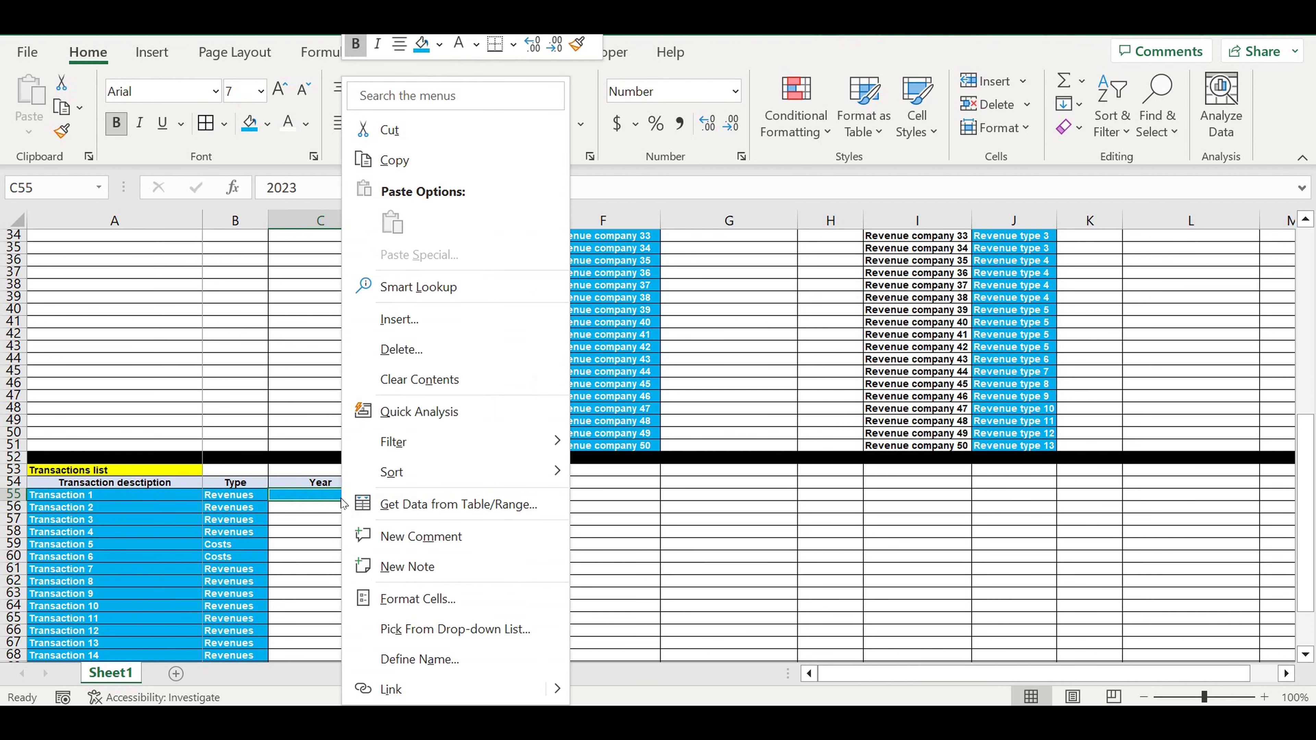
left_click(419, 599)
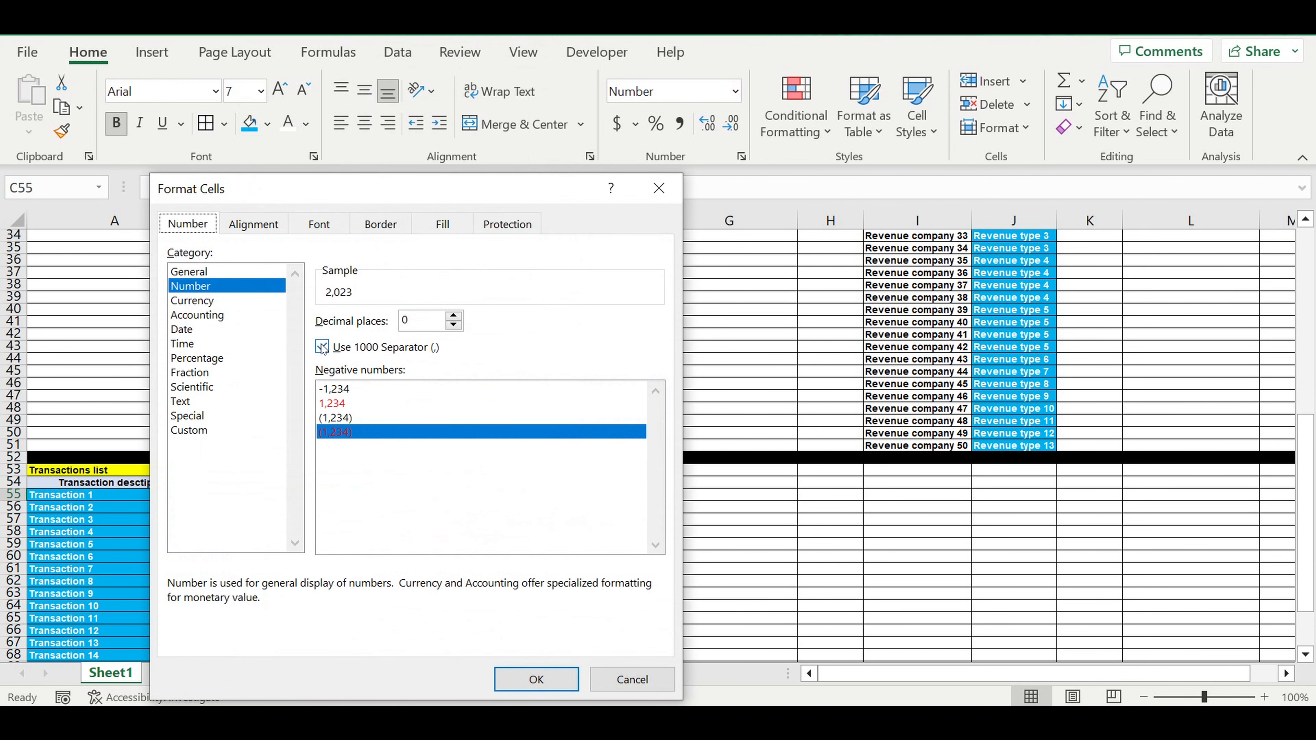
left_click(322, 348)
left_click(527, 672)
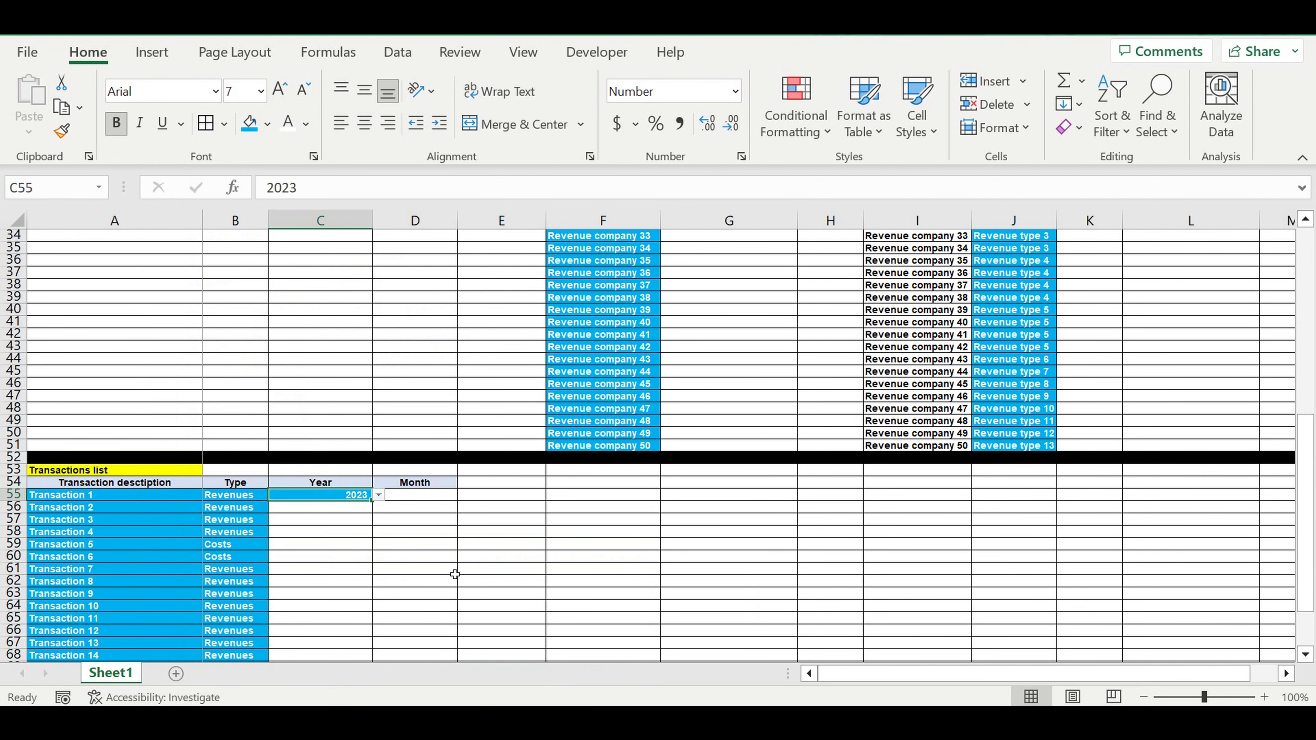
left_click(454, 573)
left_click(341, 496)
Step: Add a list validation dropdown to the Month cell D55, sourced from the Months list in column B
left_click(436, 499)
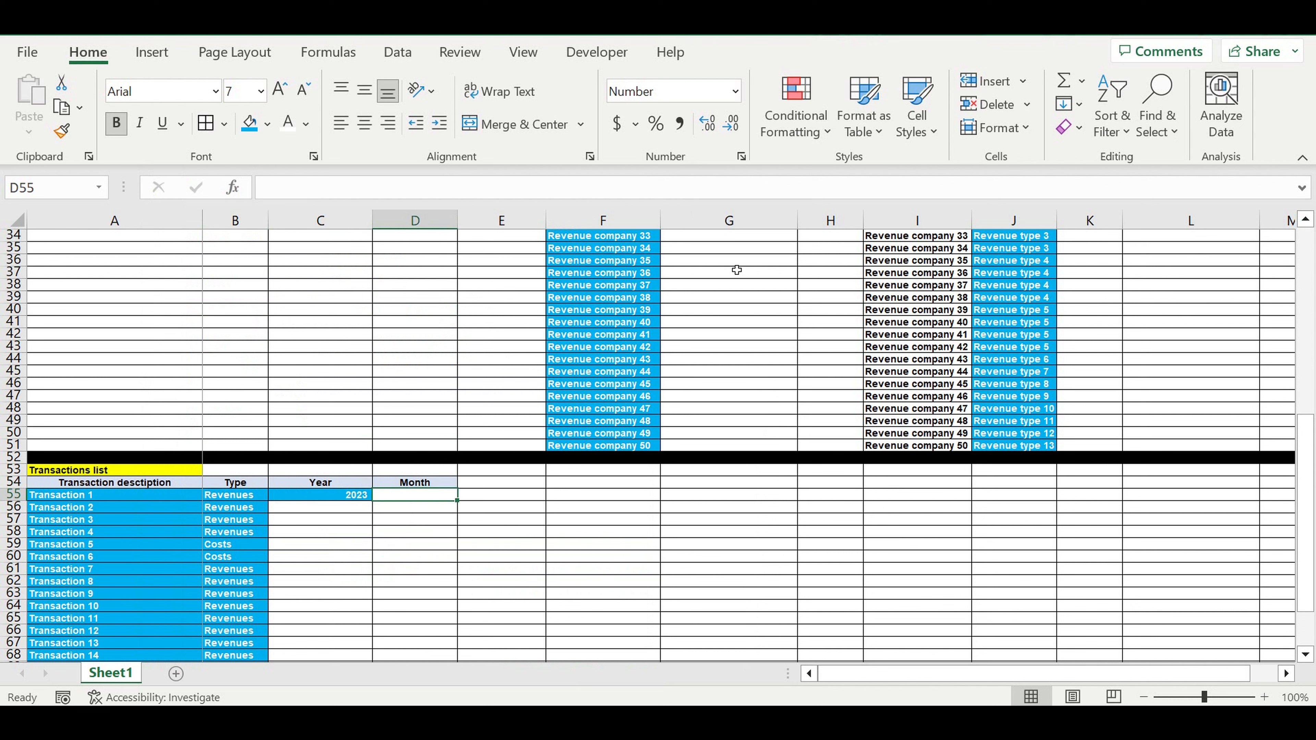
left_click(397, 51)
left_click(1040, 128)
left_click(1078, 173)
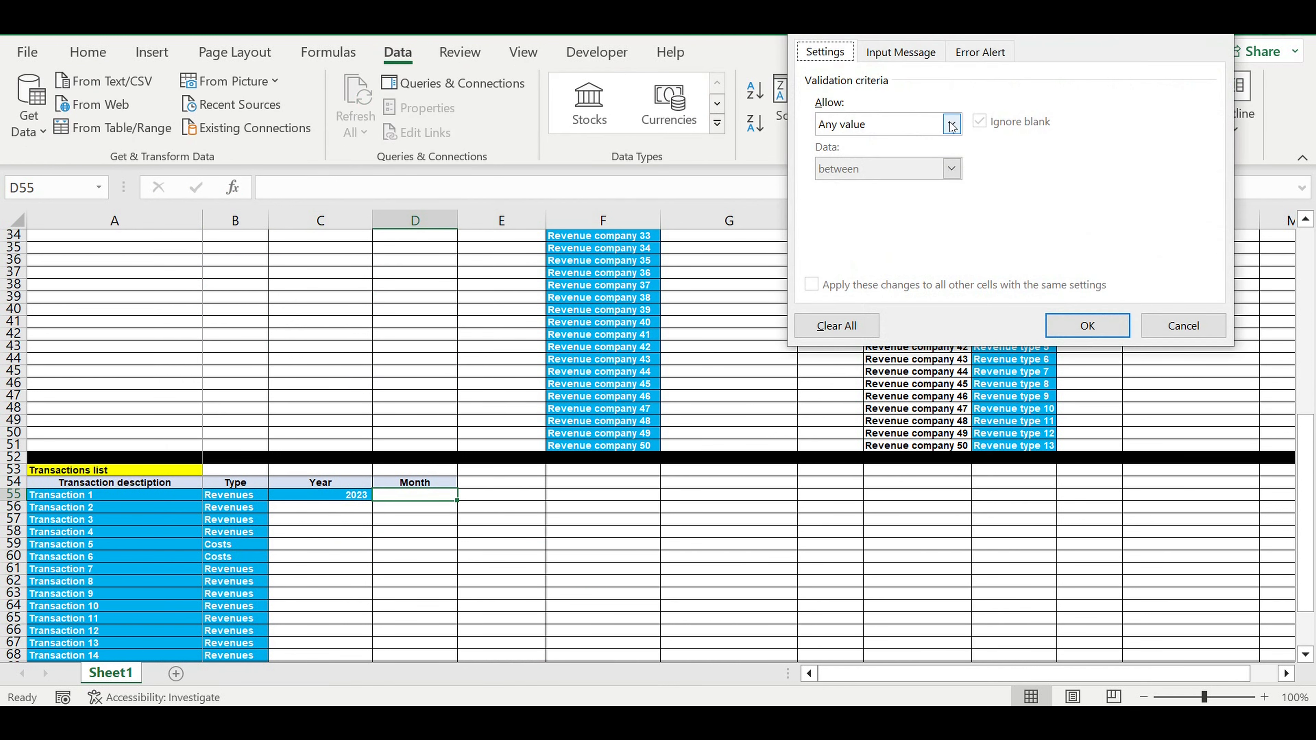
left_click(951, 124)
left_click(863, 187)
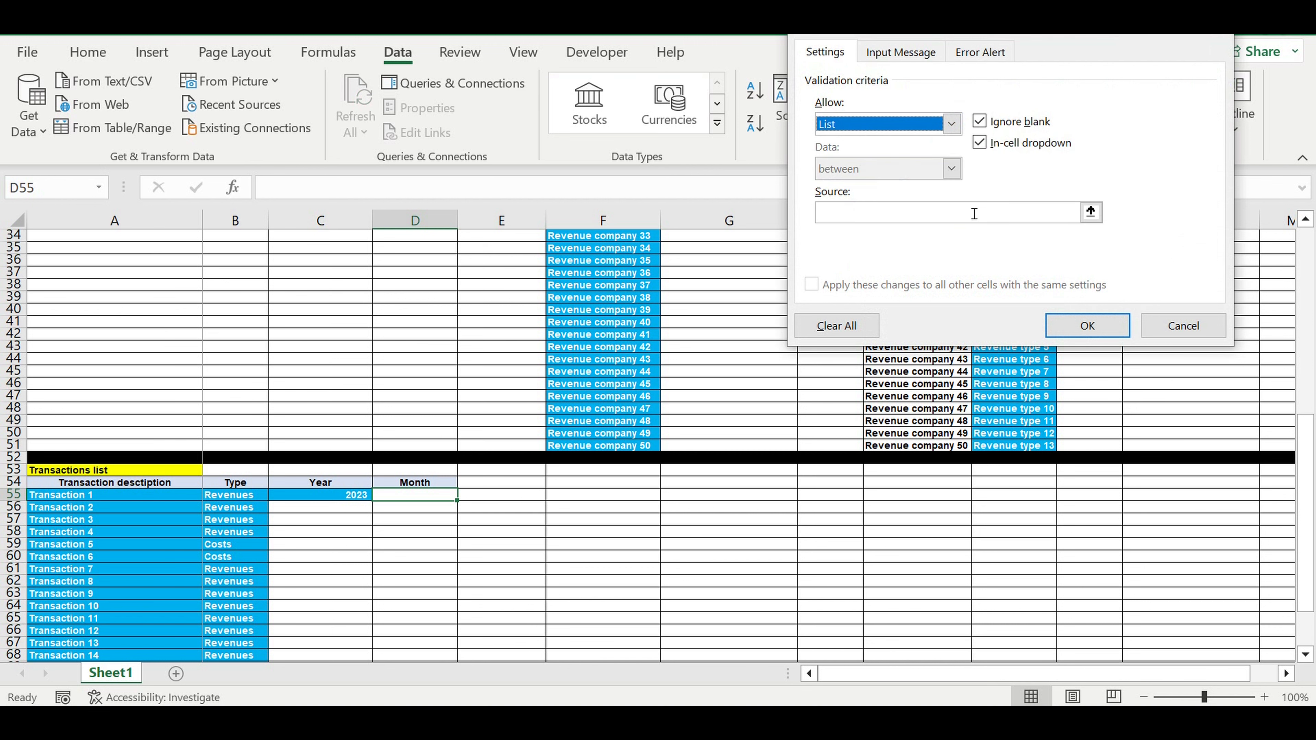
left_click(1091, 211)
scroll(376, 430, "up", 11)
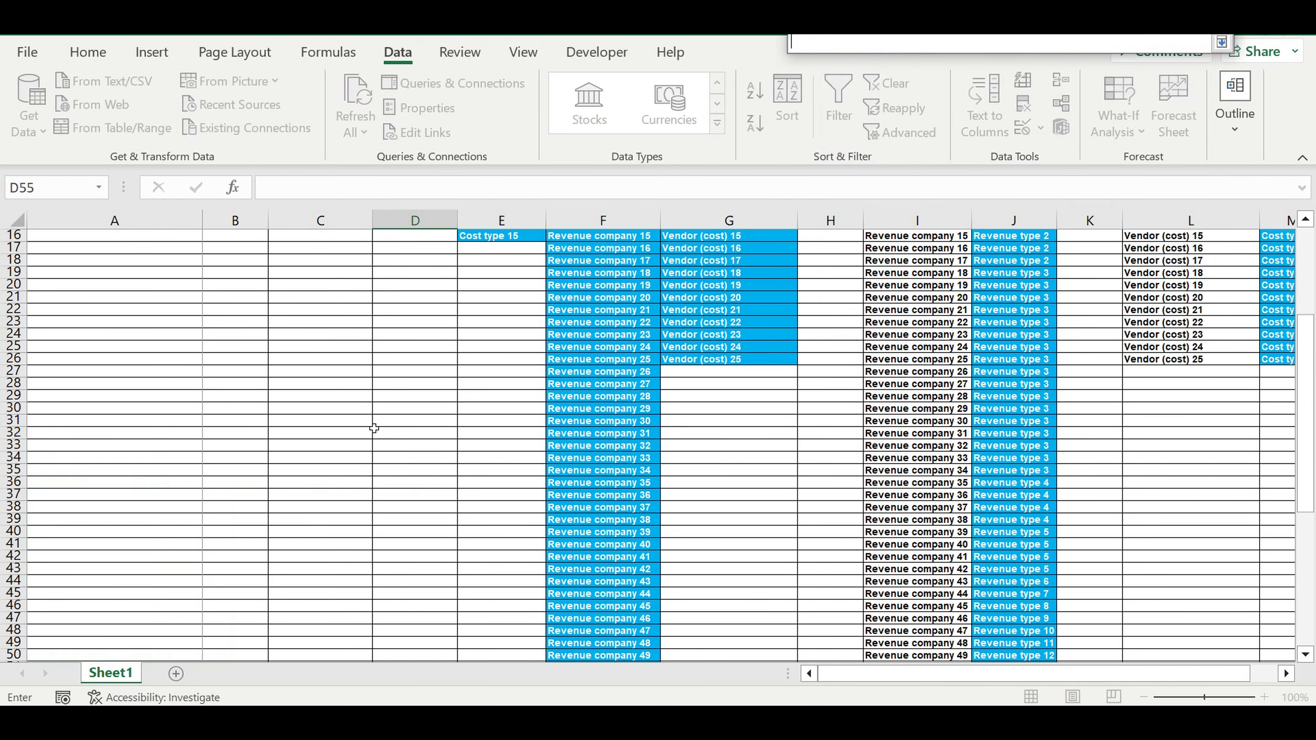
left_click(231, 252)
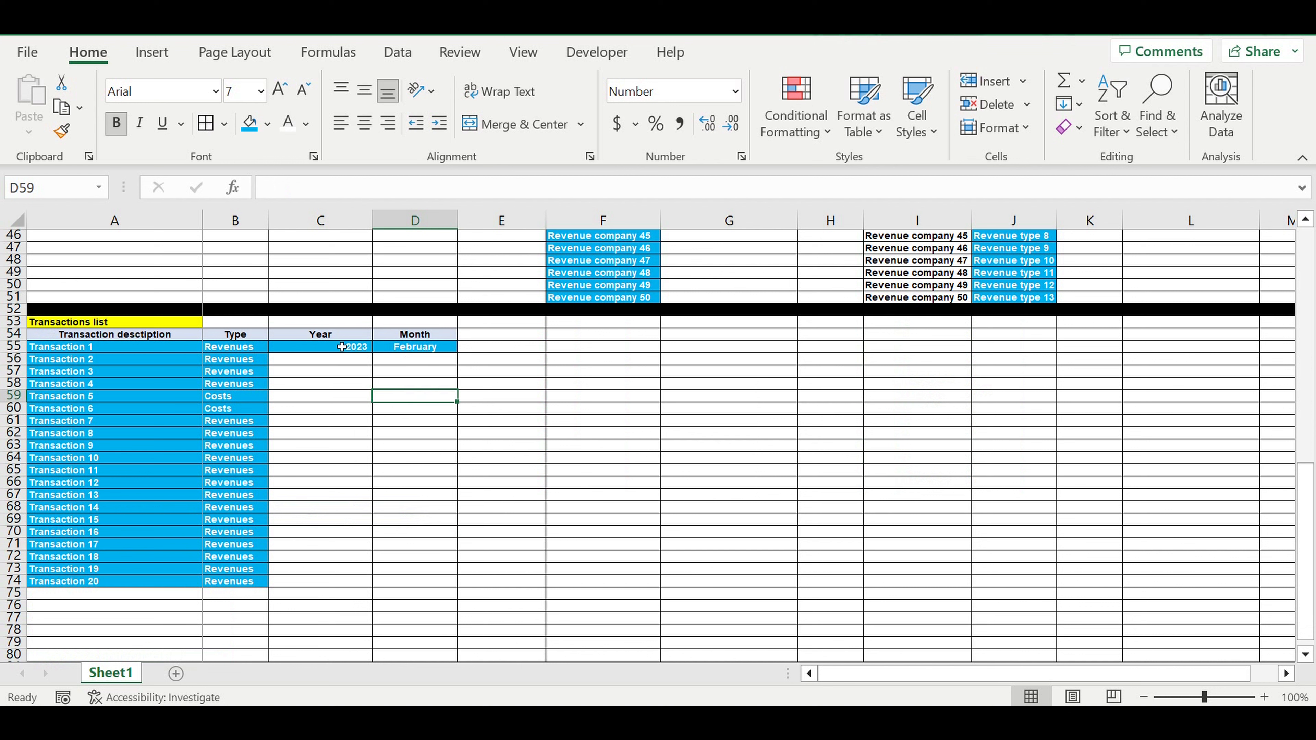
Step: Copy the 2023 and February cells in C55:D55 down to Transaction 20 in row 74
left_click_drag(342, 346, 414, 580)
key("ctrl+c")
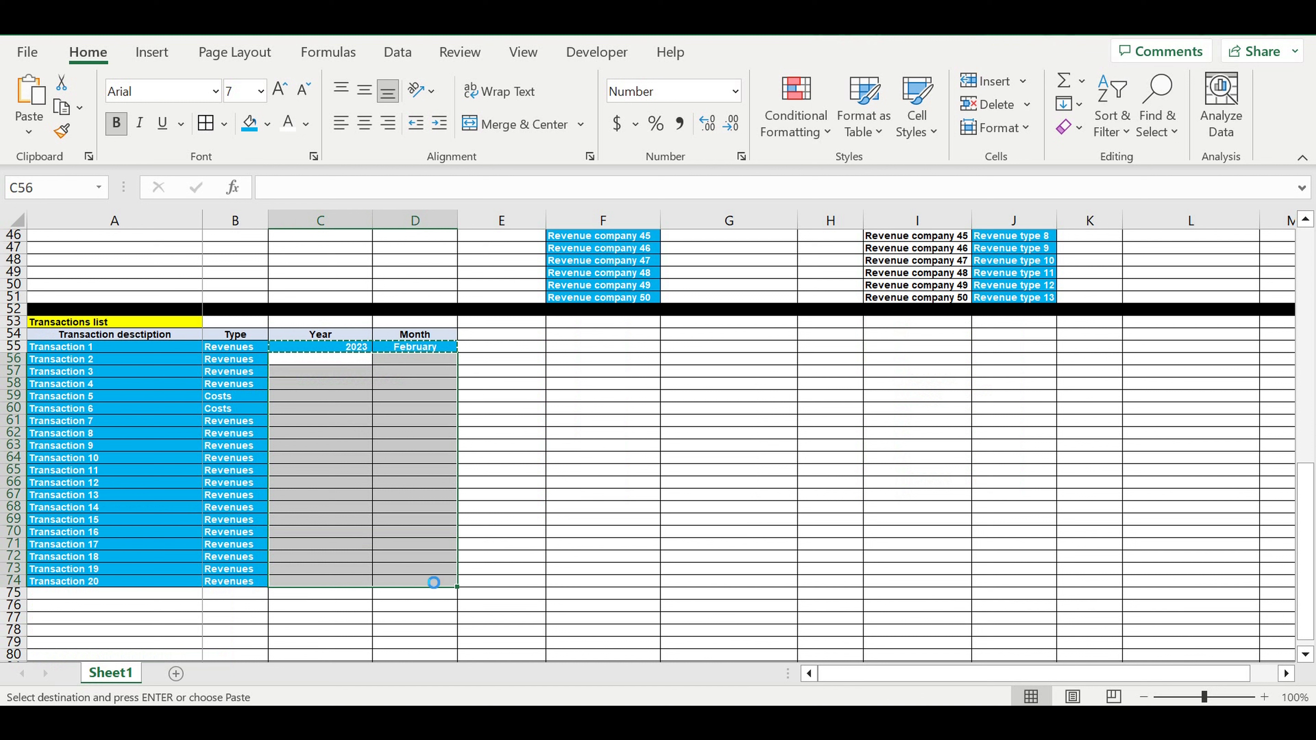
key("ctrl+v")
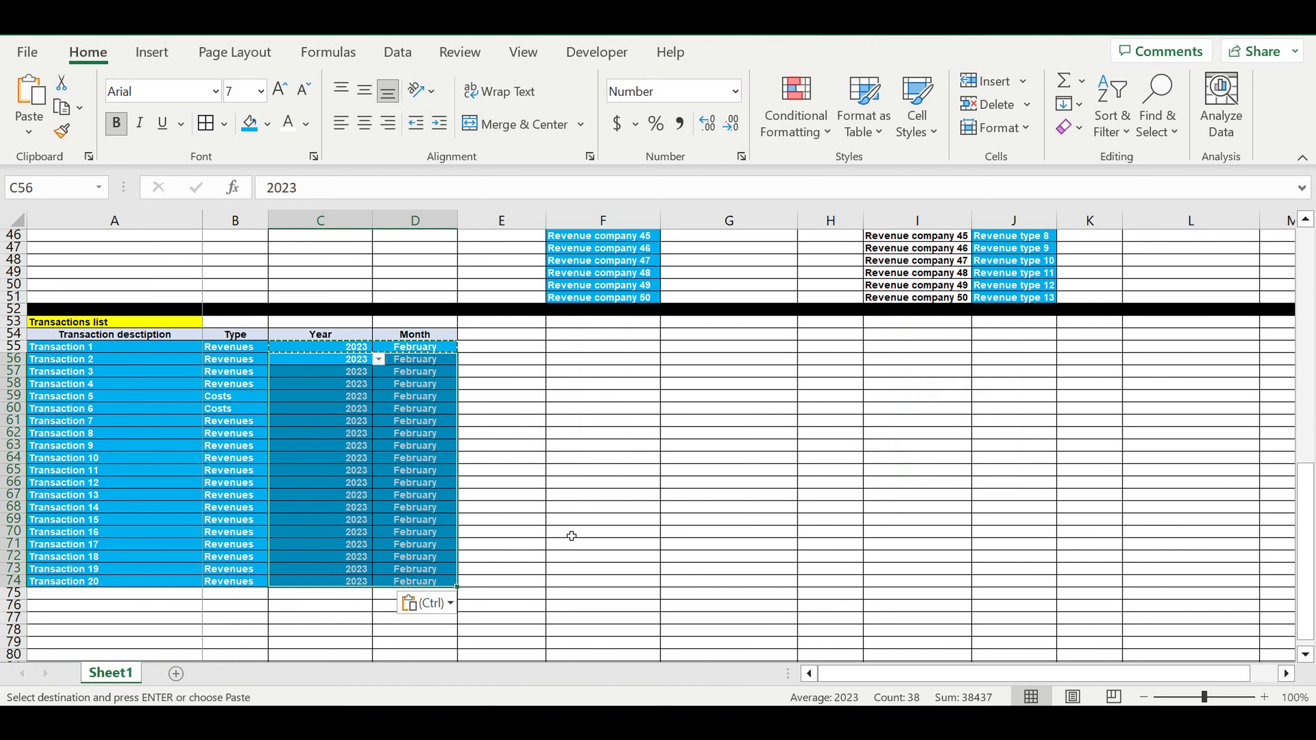
left_click(579, 471)
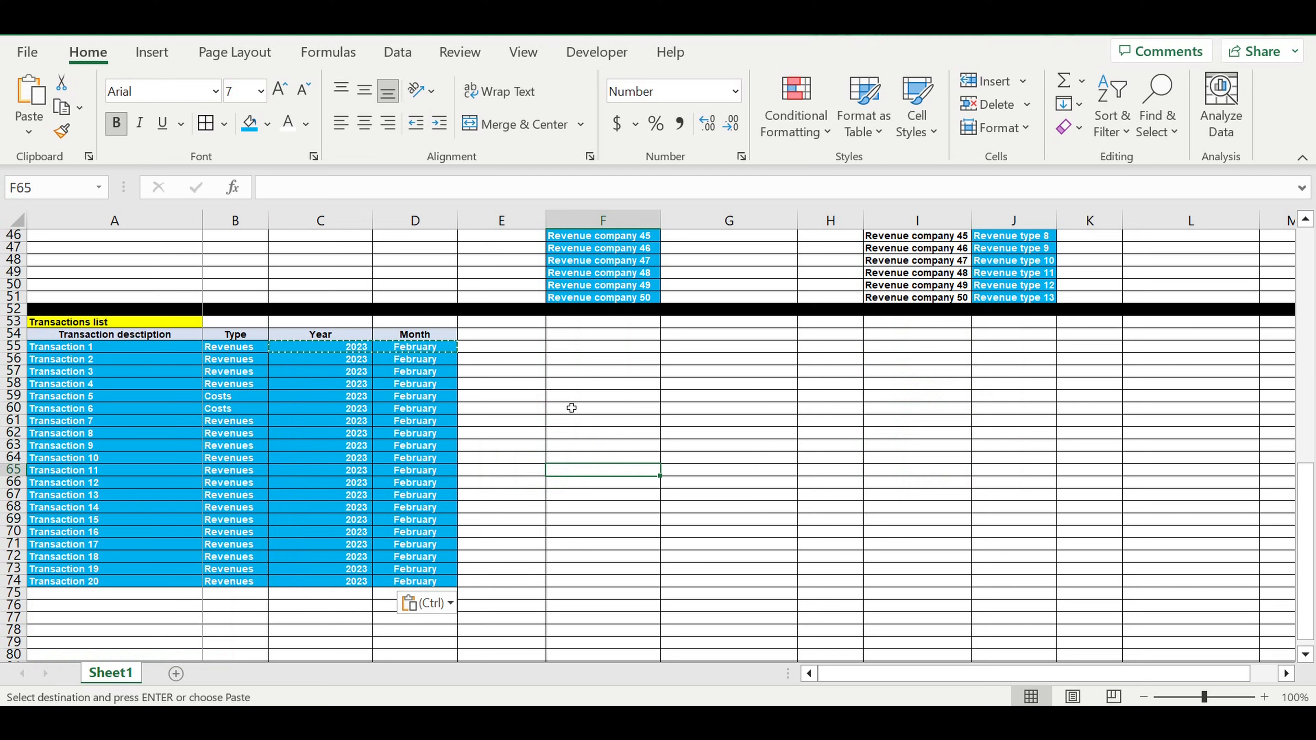
scroll(573, 408, "up", 1)
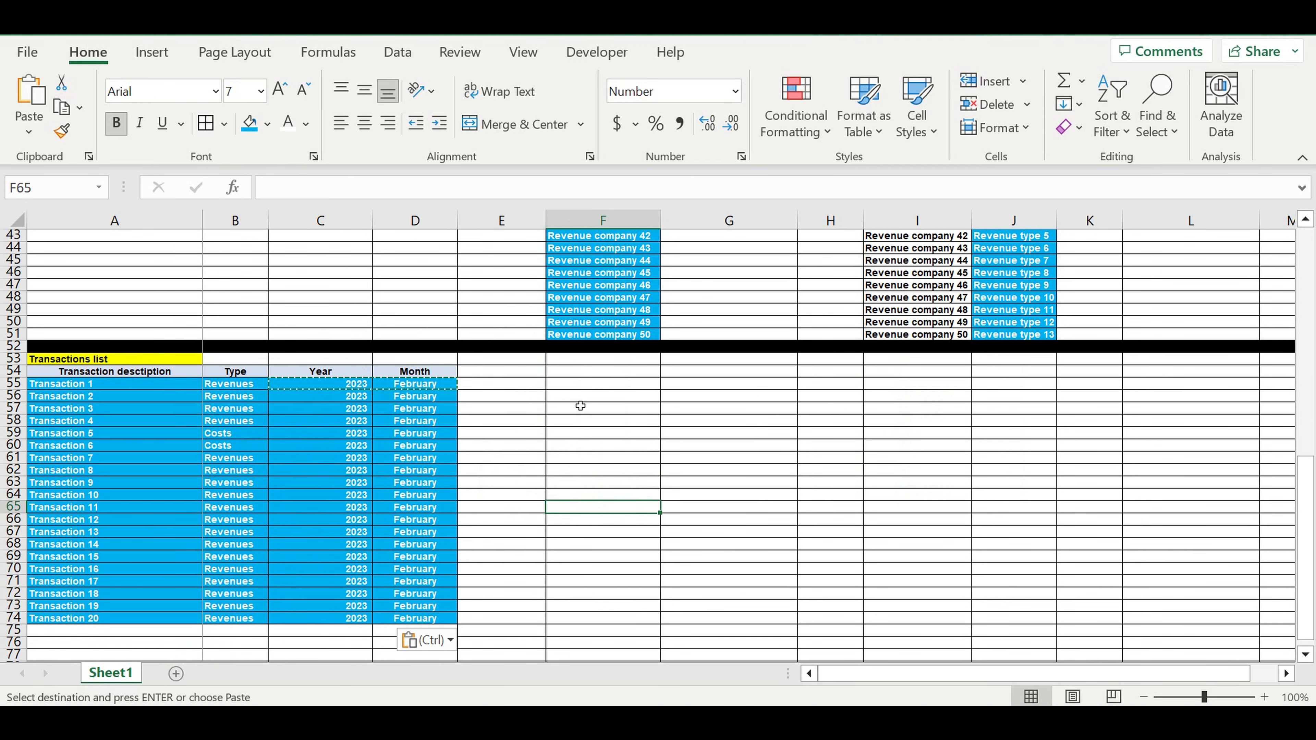
Step: Link header cell E54 to the Revenue companies header in I1 and extend the formula to F54 for Revenues Types
left_click(438, 372)
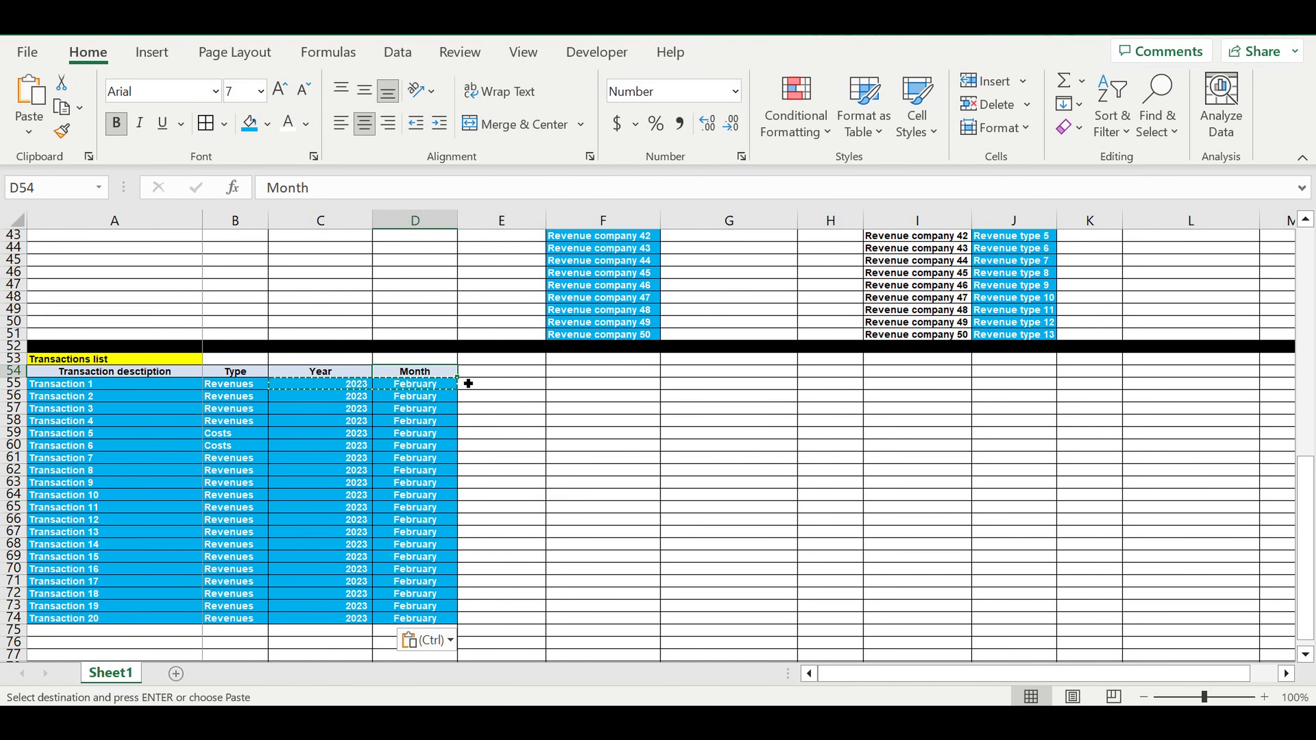
left_click(487, 375)
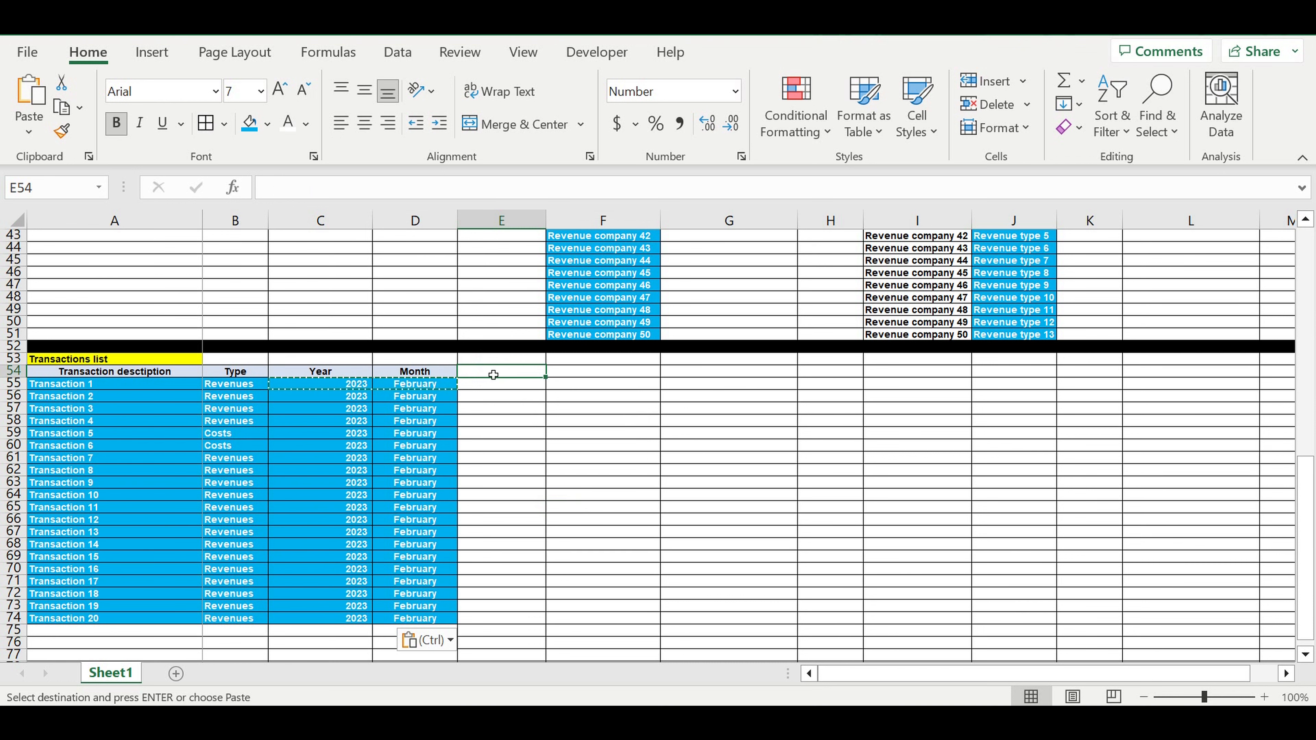
type("=")
scroll(682, 403, "up", 6)
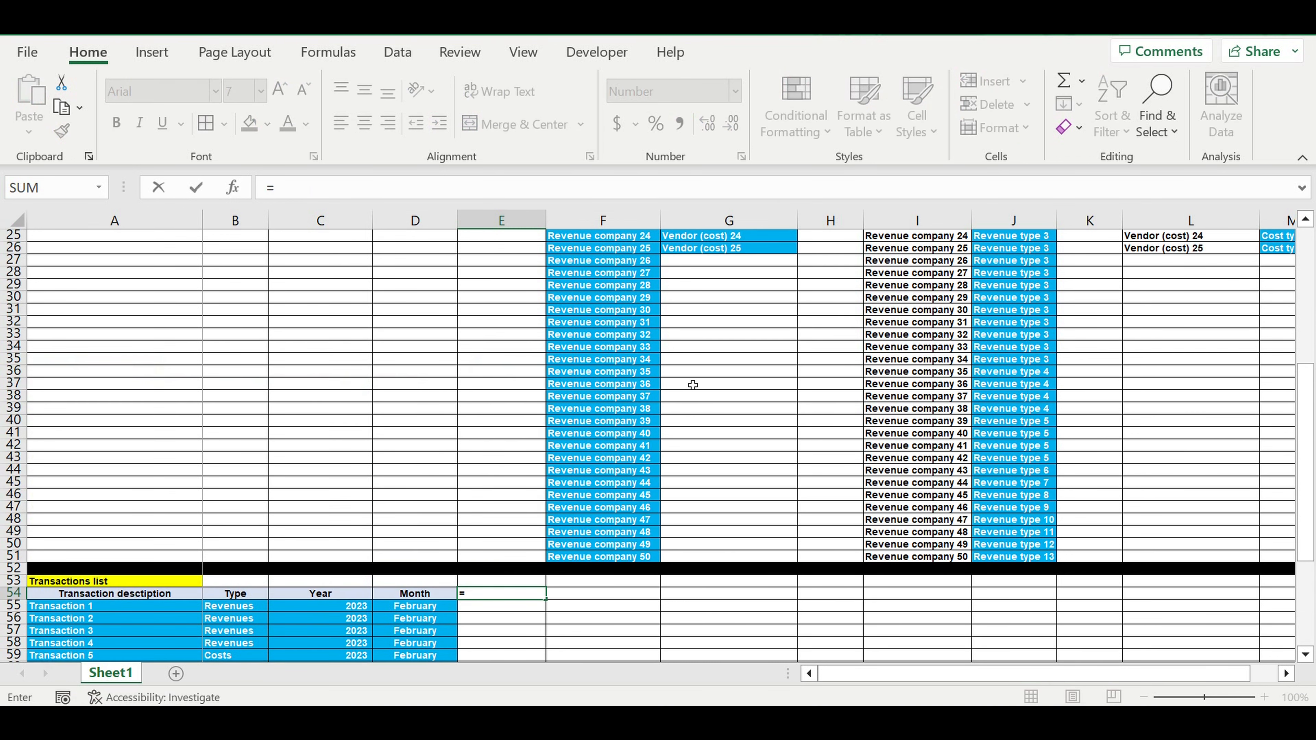
scroll(693, 379, "up", 8)
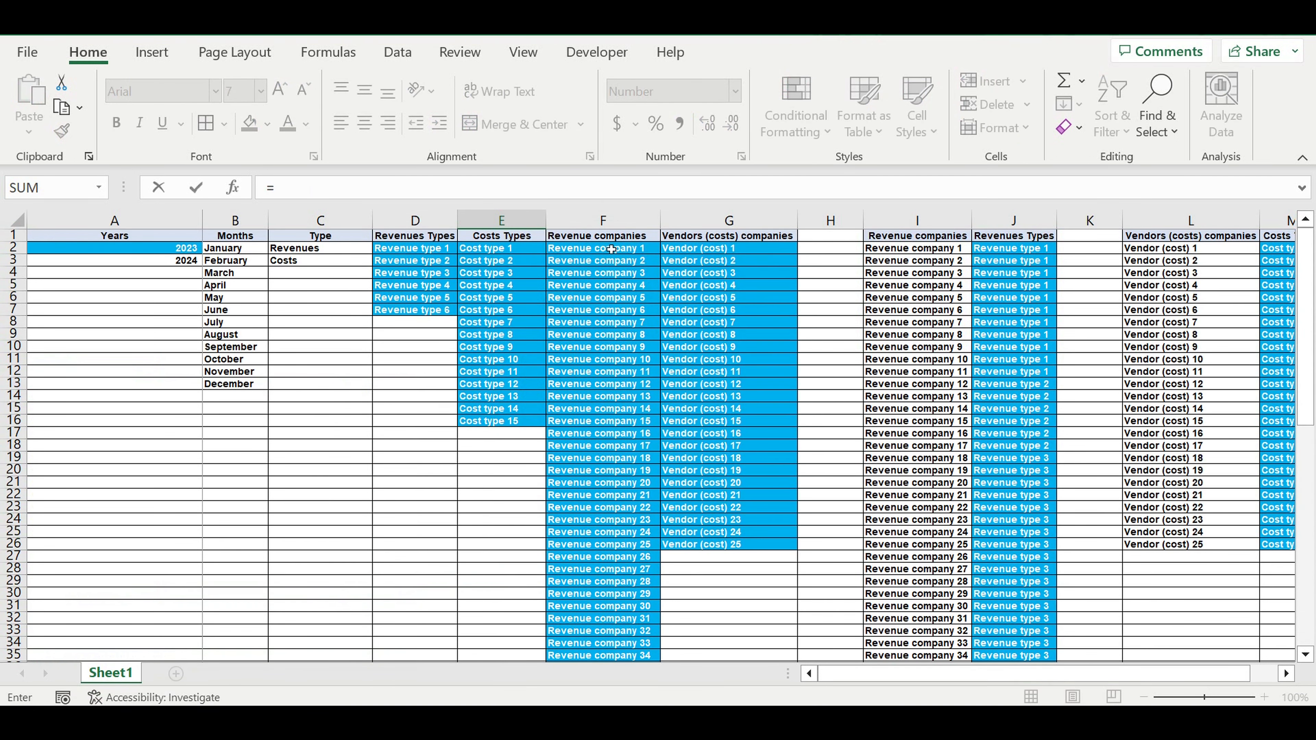
left_click(923, 240)
key("Return")
scroll(640, 505, "down", 4)
left_click(513, 453)
left_click_drag(546, 464, 724, 474)
Step: Link header cell G54 to the Vendors (costs) companies header in L1 and extend the formula to H54 for Costs Types
left_click(722, 459)
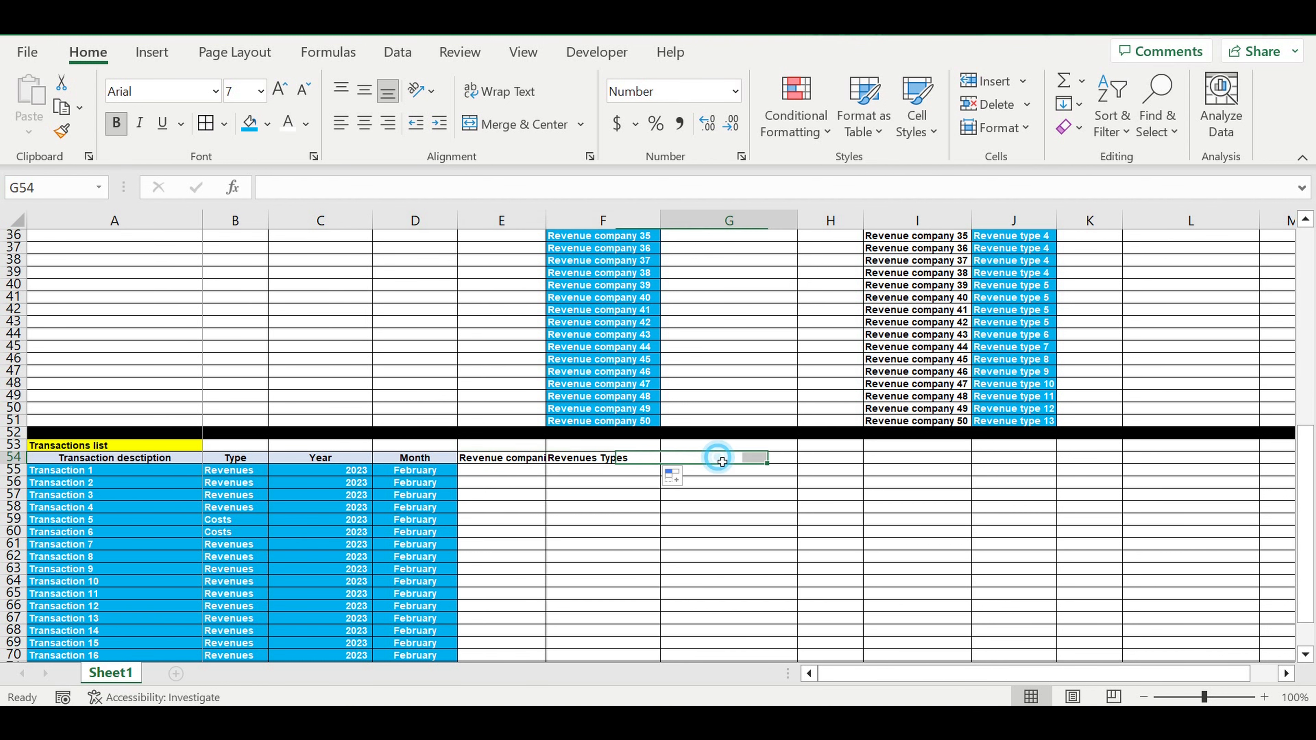
type("=")
scroll(871, 451, "up", 12)
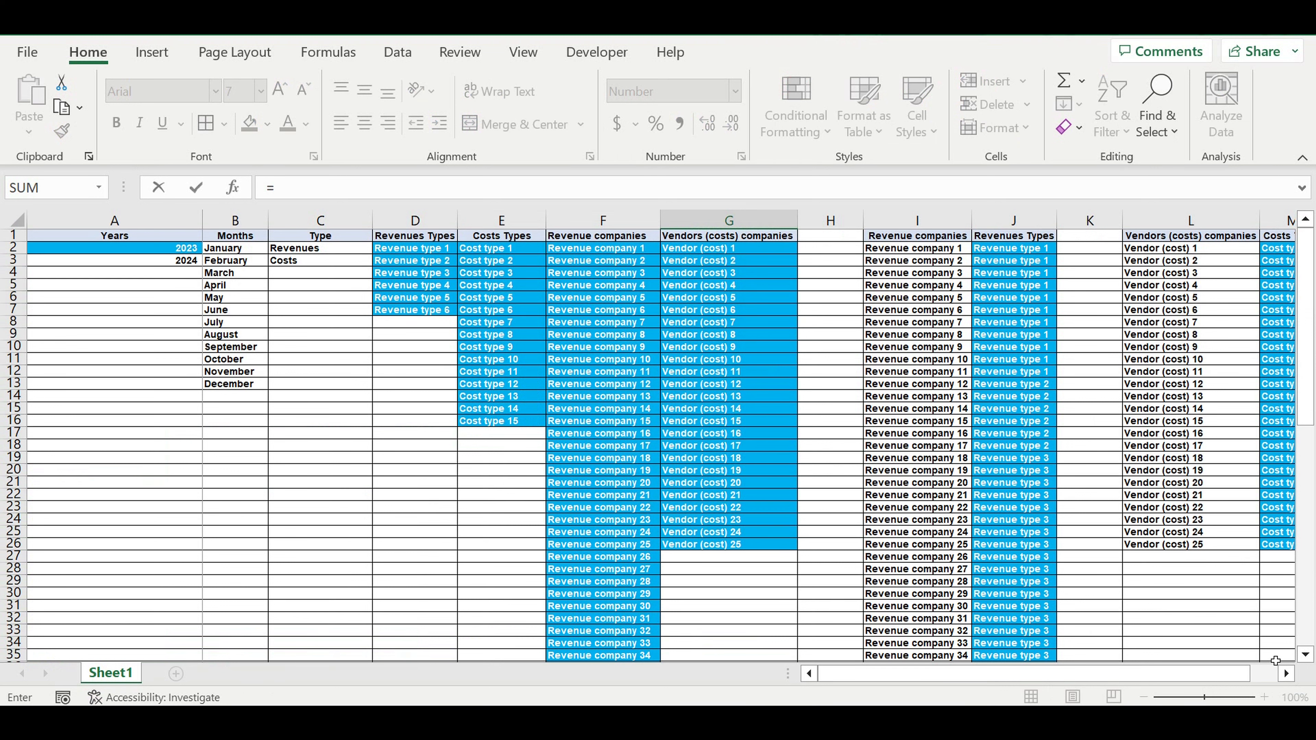
scroll(1119, 546, "right", 3)
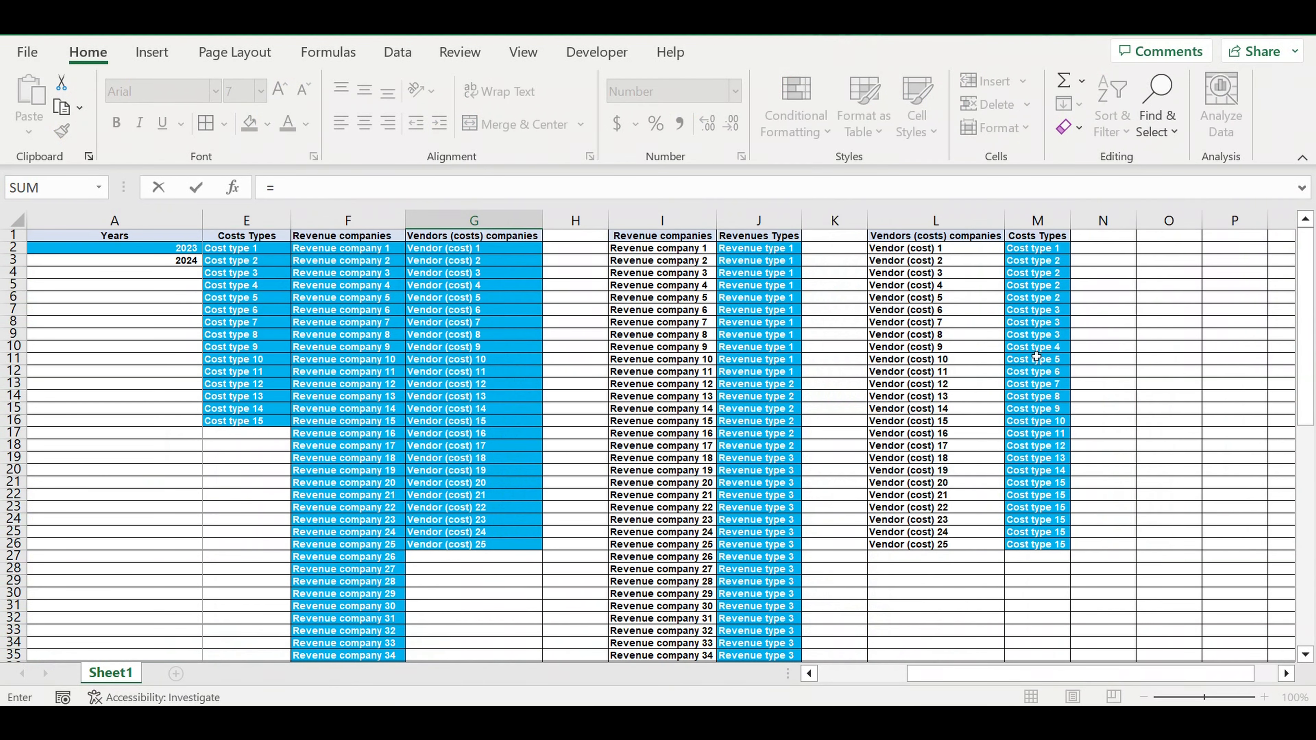
left_click(919, 238)
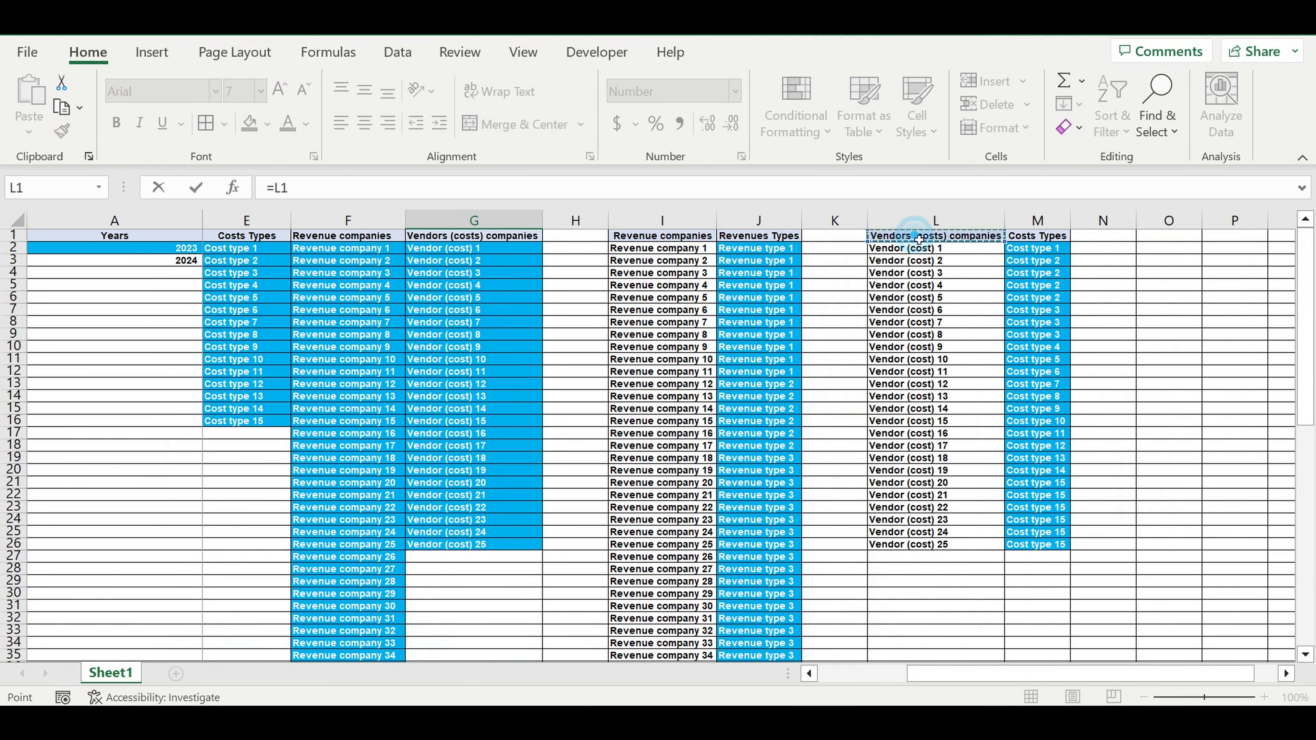
key("Return")
scroll(742, 441, "down", 5)
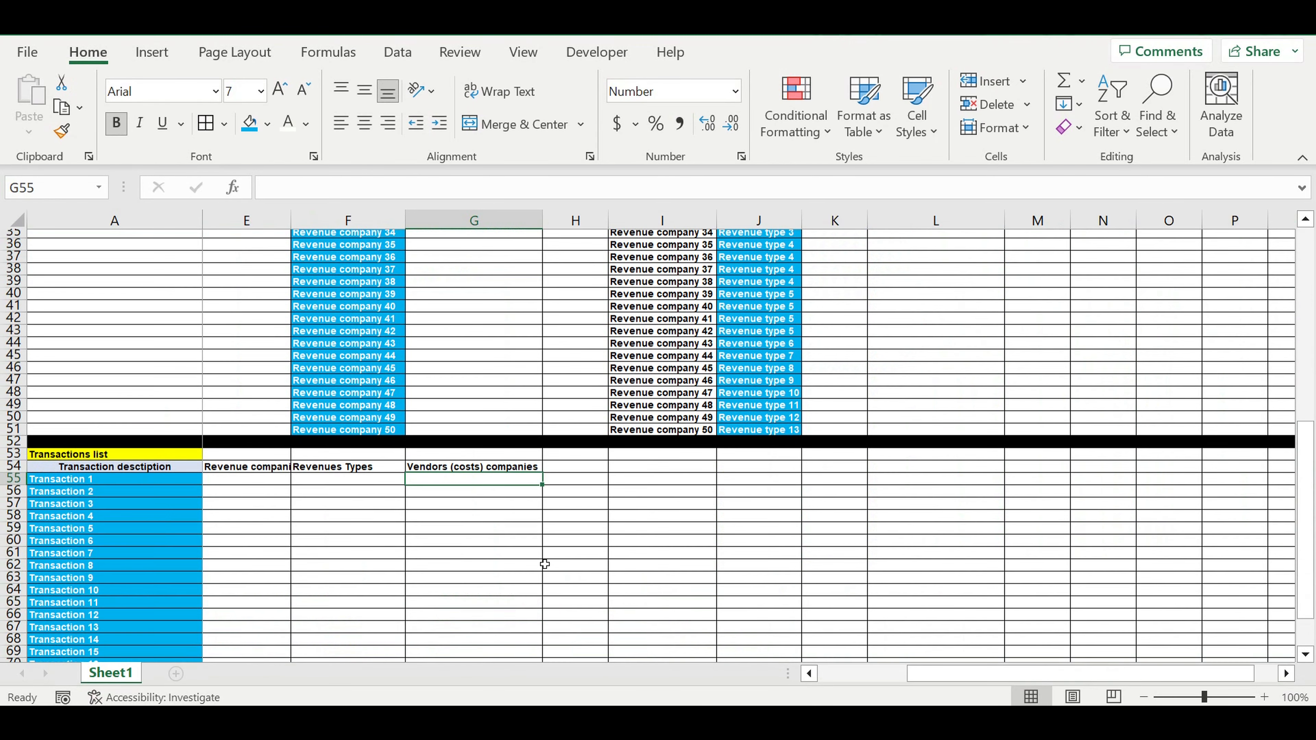
left_click(519, 461)
left_click_drag(543, 463, 606, 466)
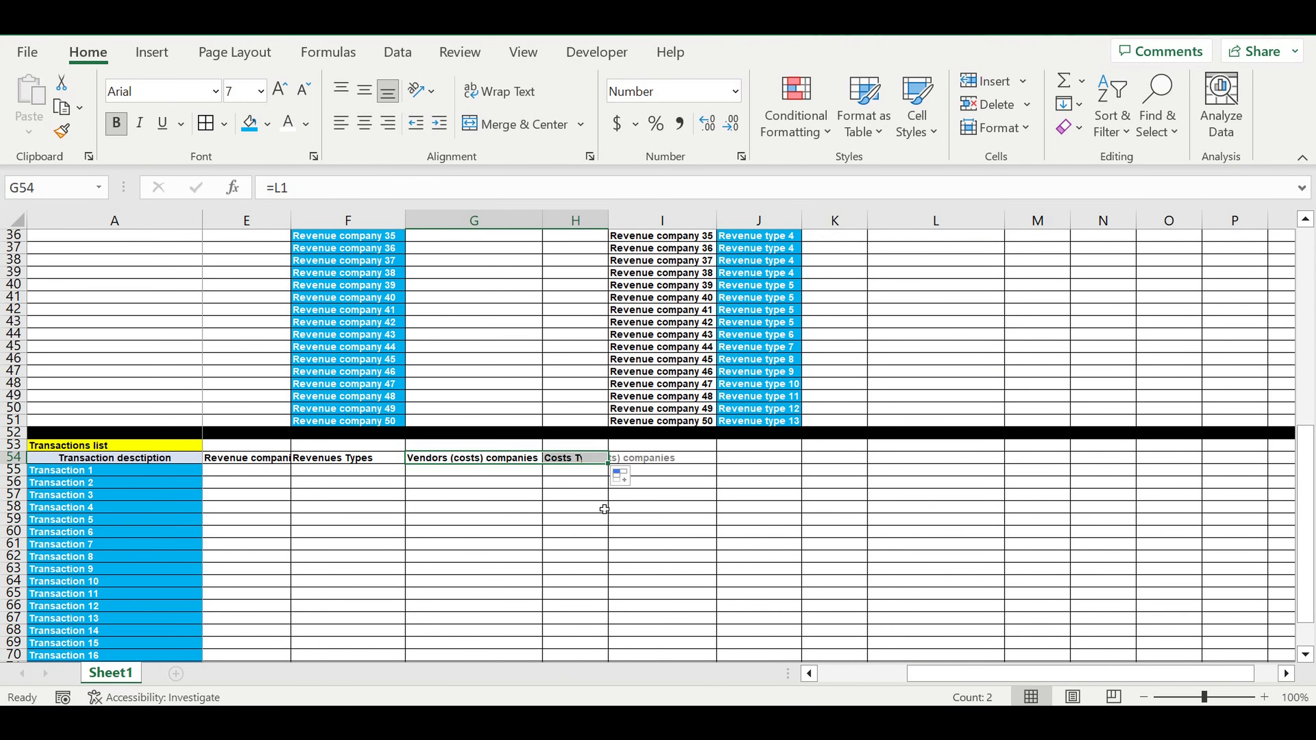
Step: Enter the header "$/transaction" in I54
left_click(658, 461)
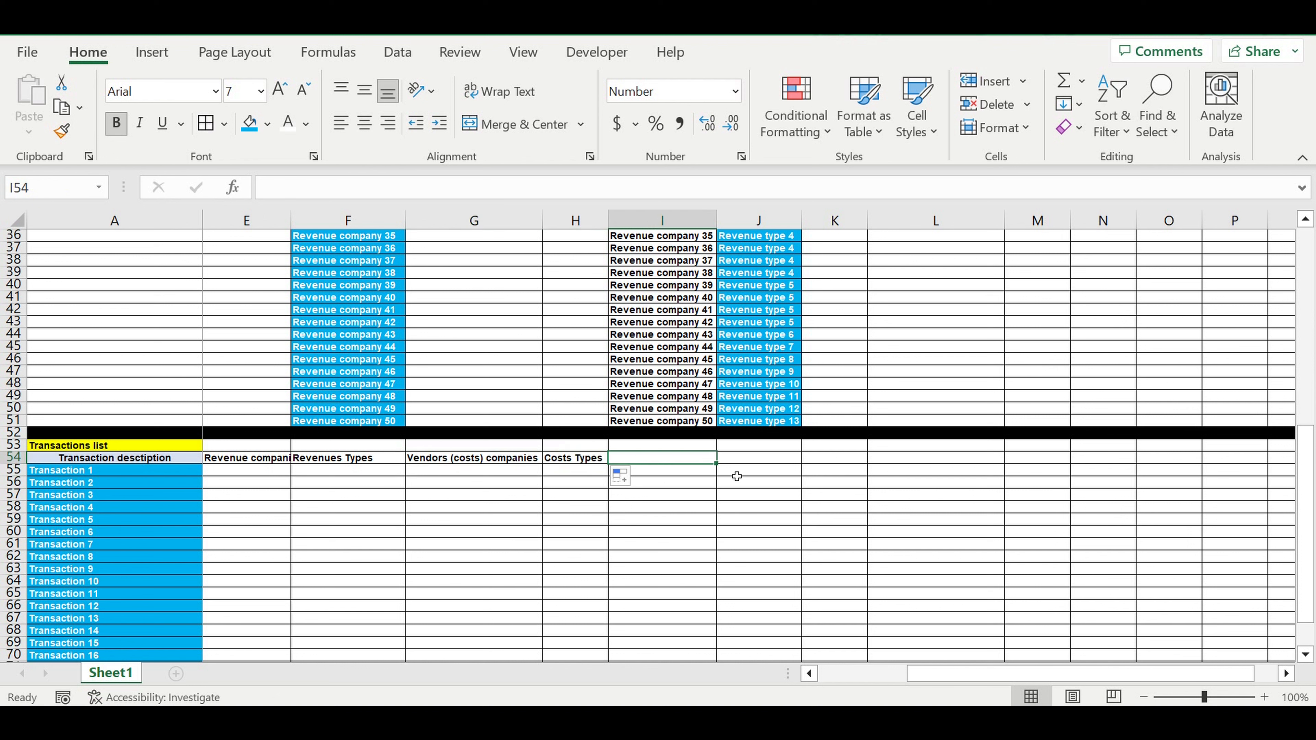
type("$")
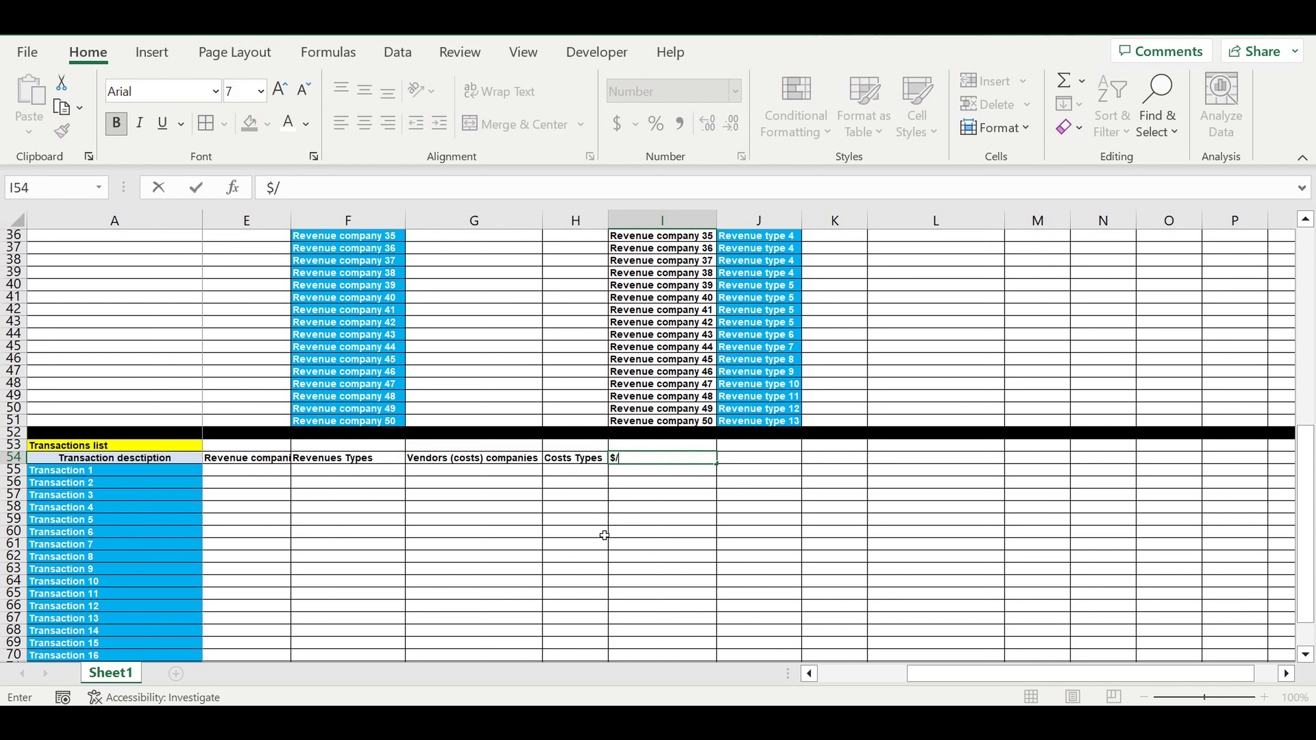
type("/transaction")
key("Return")
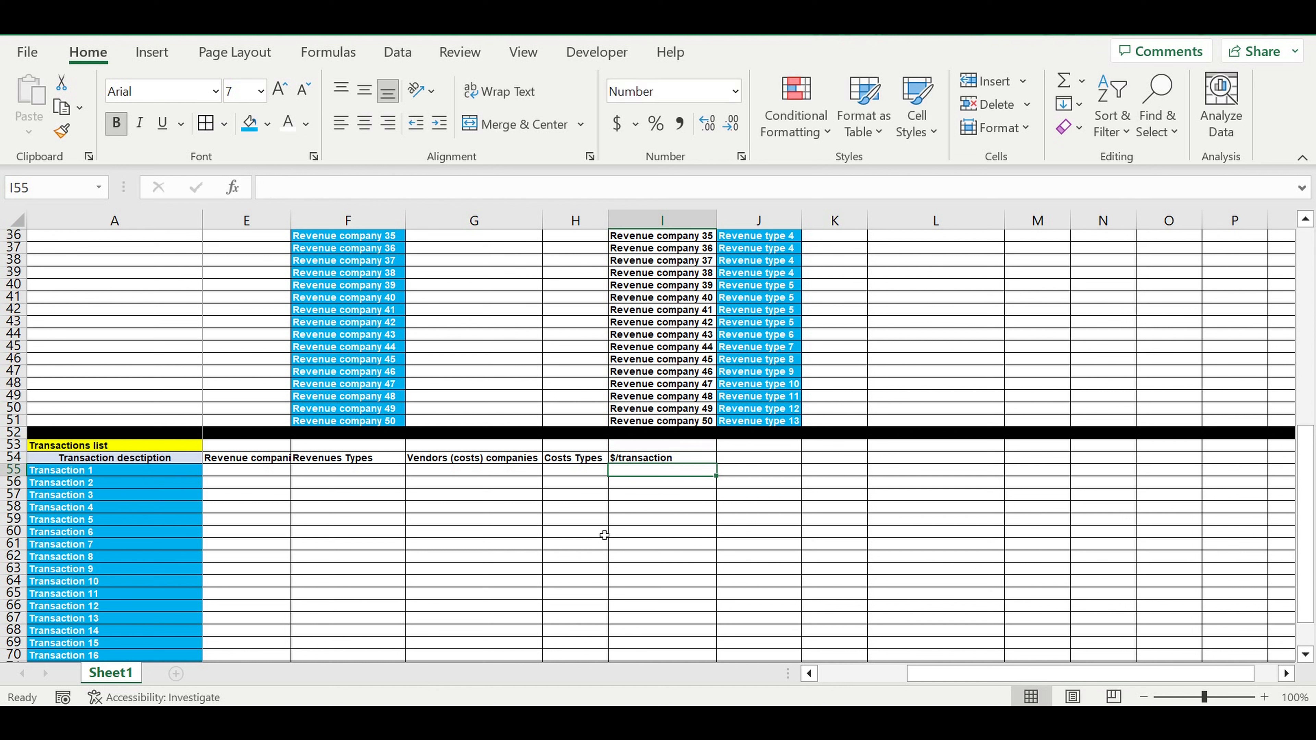
Step: Center the new headers in E54:I54 and give them the same pale blue fill as the other transaction headers
left_click_drag(668, 458, 257, 459)
left_click_drag(932, 673, 672, 532)
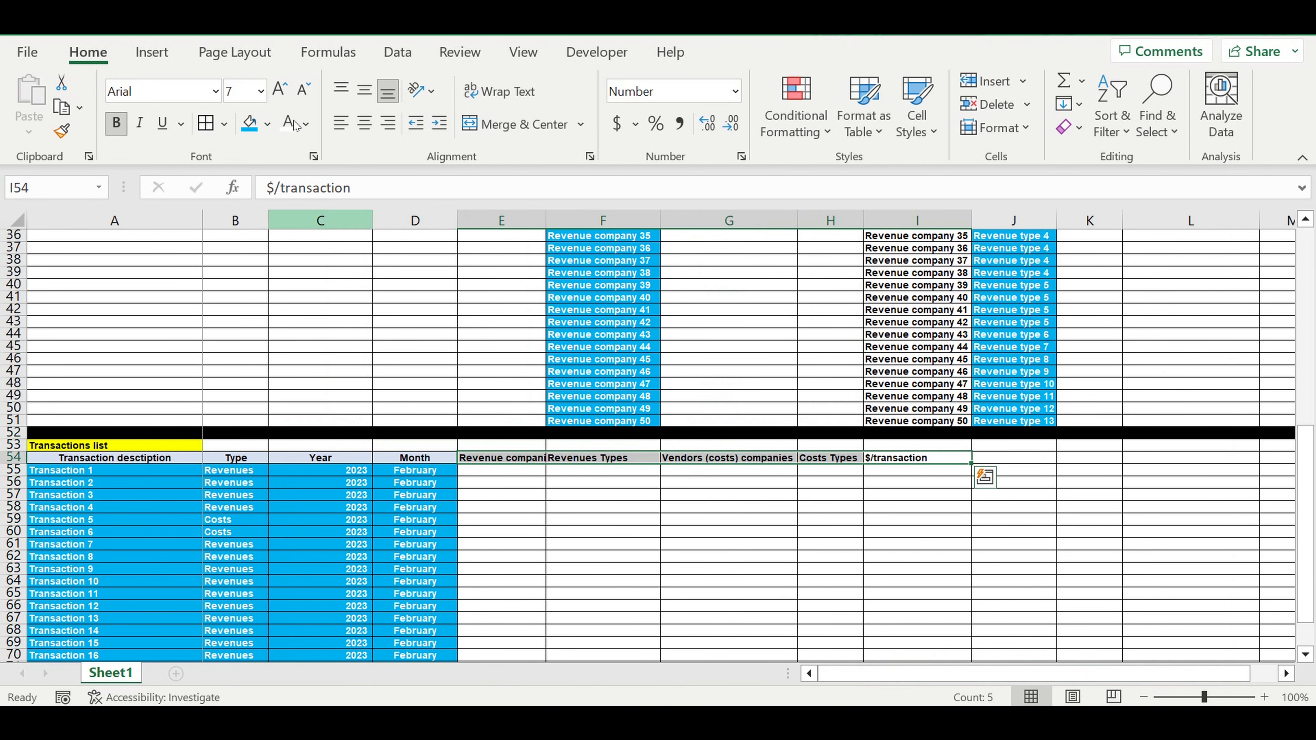
left_click(363, 125)
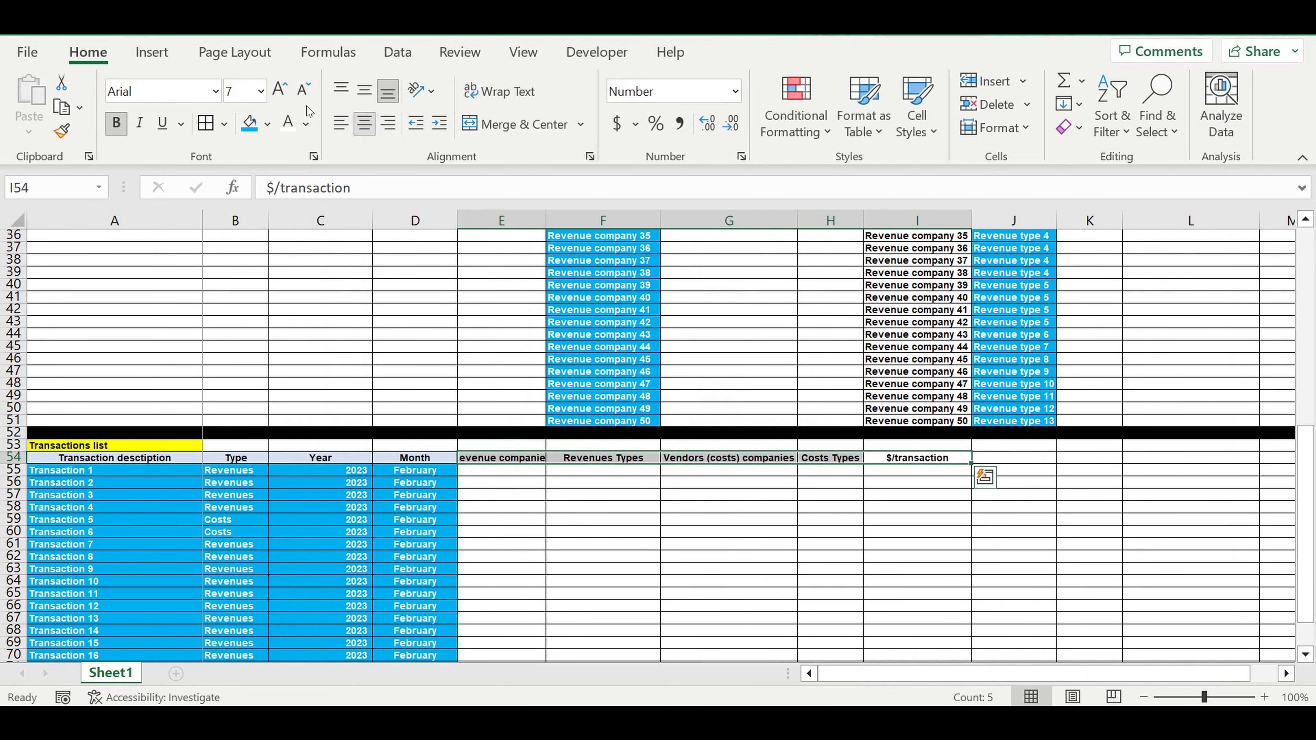
left_click(272, 127)
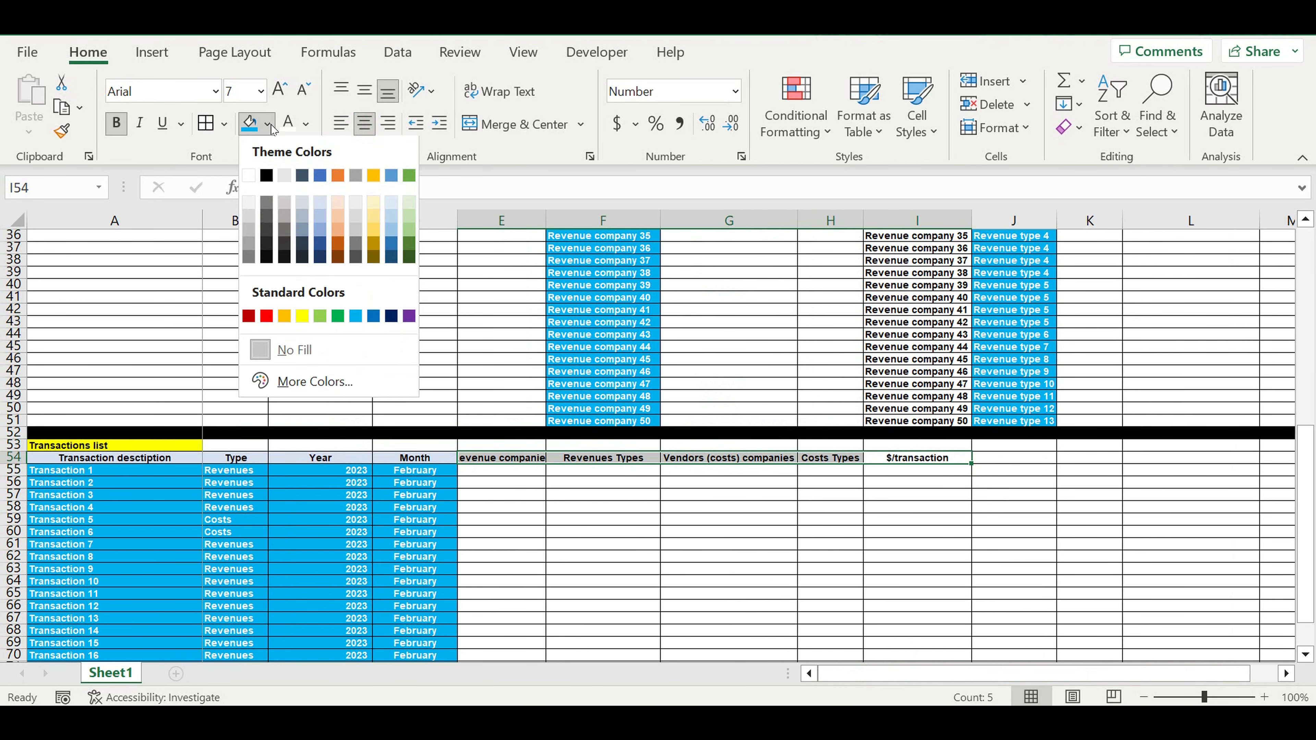
left_click(321, 207)
Step: Autofit the widths of columns E through I to their contents
left_click_drag(534, 232, 884, 251)
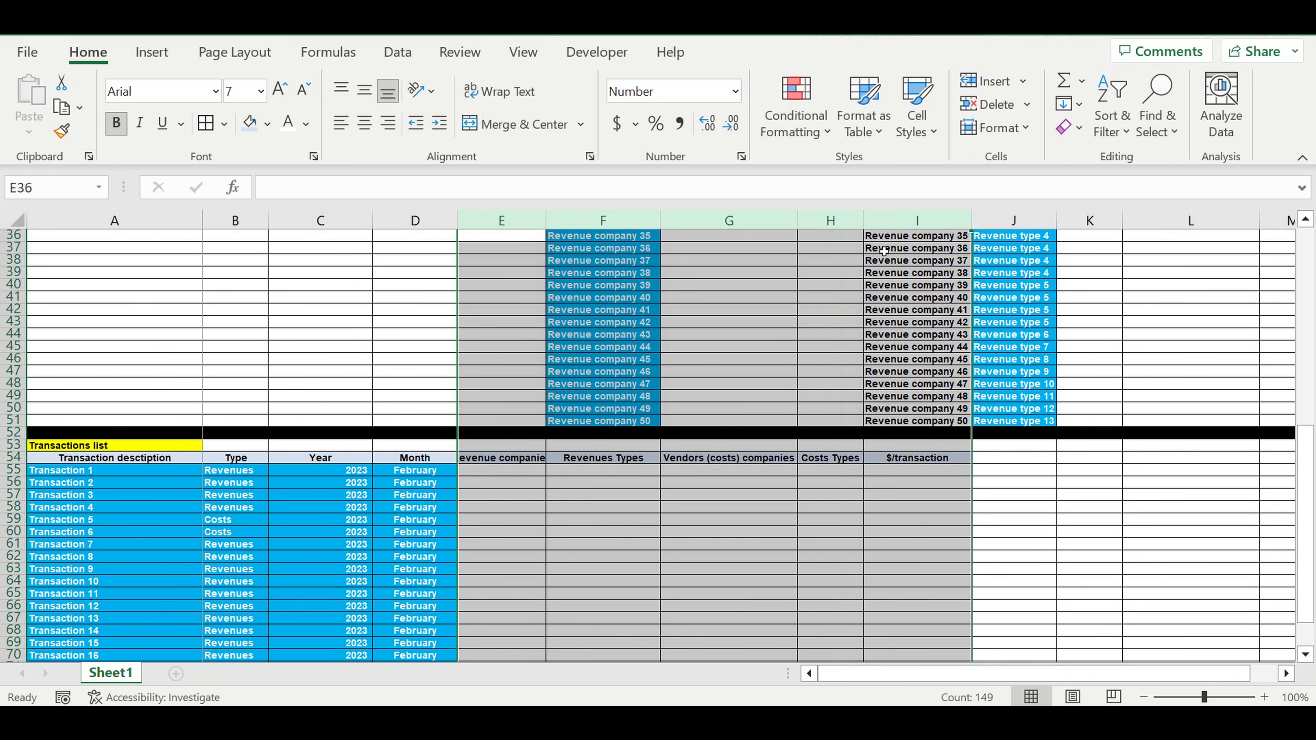
double_click(867, 227)
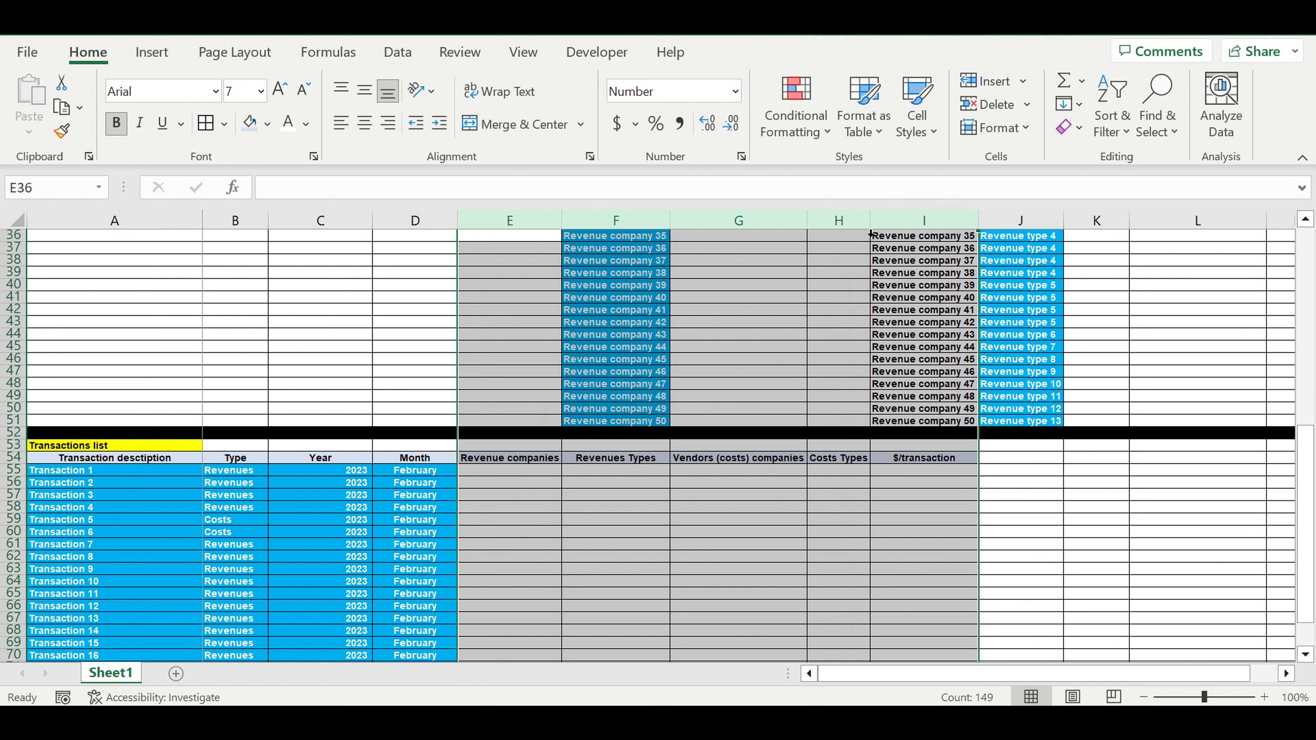
left_click(728, 550)
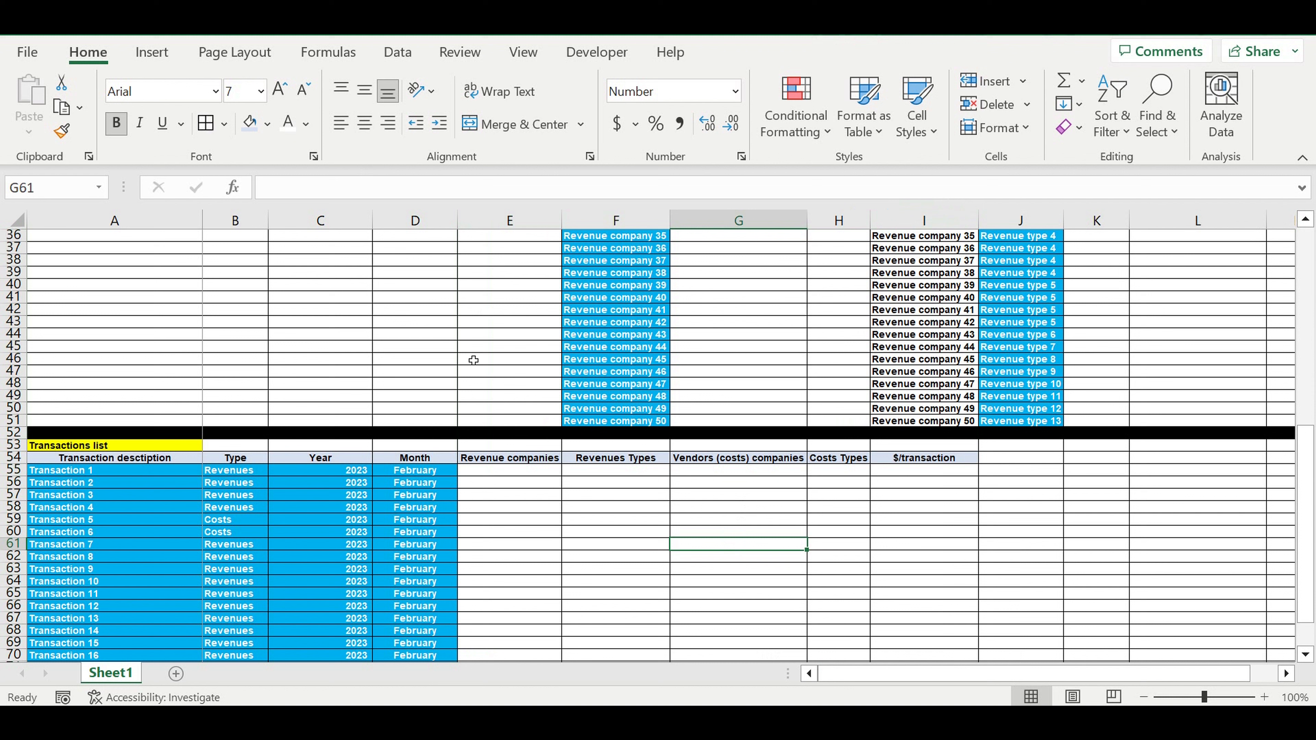
Step: Add a list validation dropdown to the Revenue companies cell E55, sourced from the companies in I2:I51
left_click(508, 475)
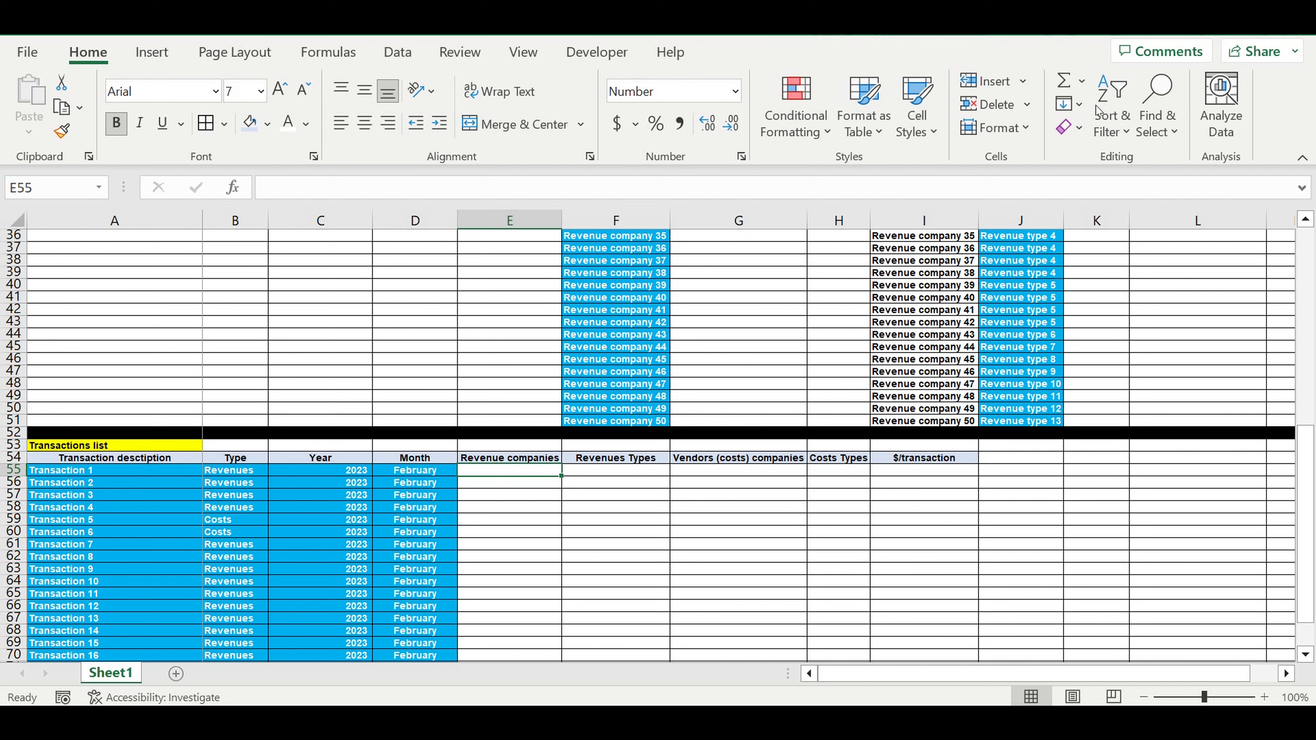
left_click(398, 52)
left_click(1040, 127)
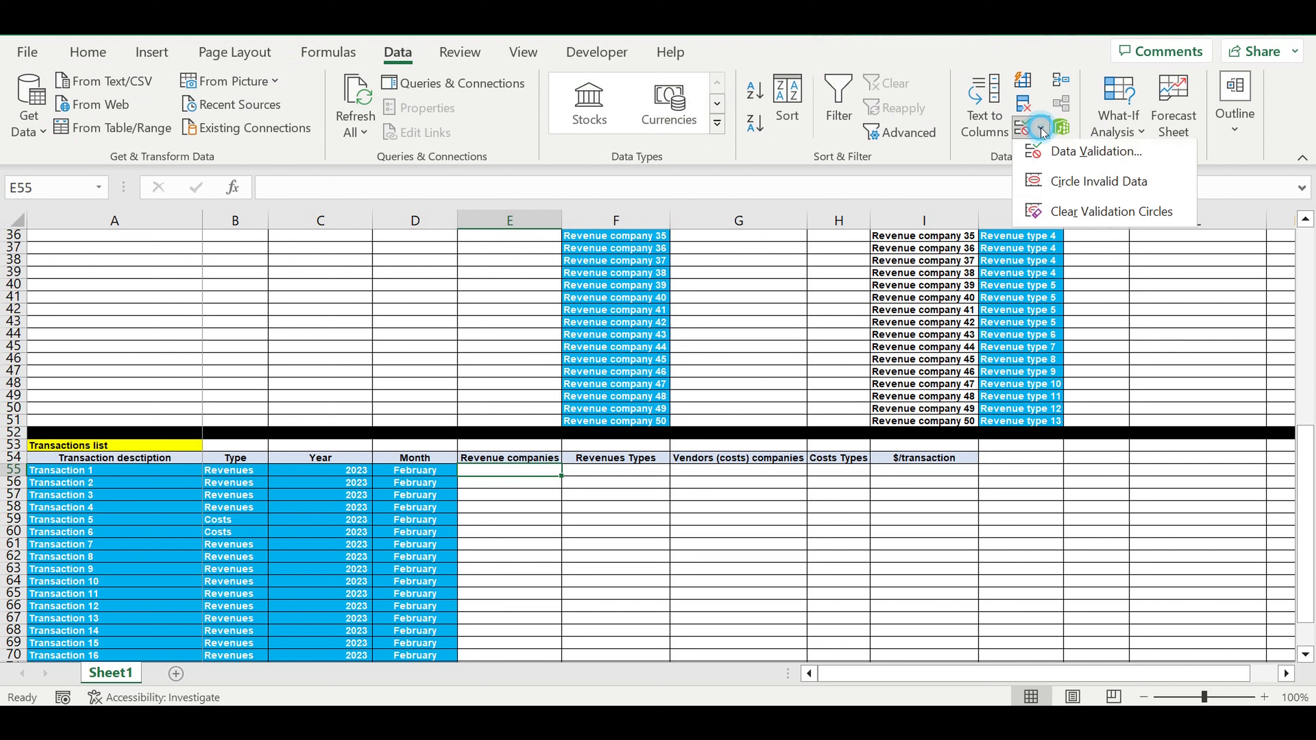
left_click(1048, 155)
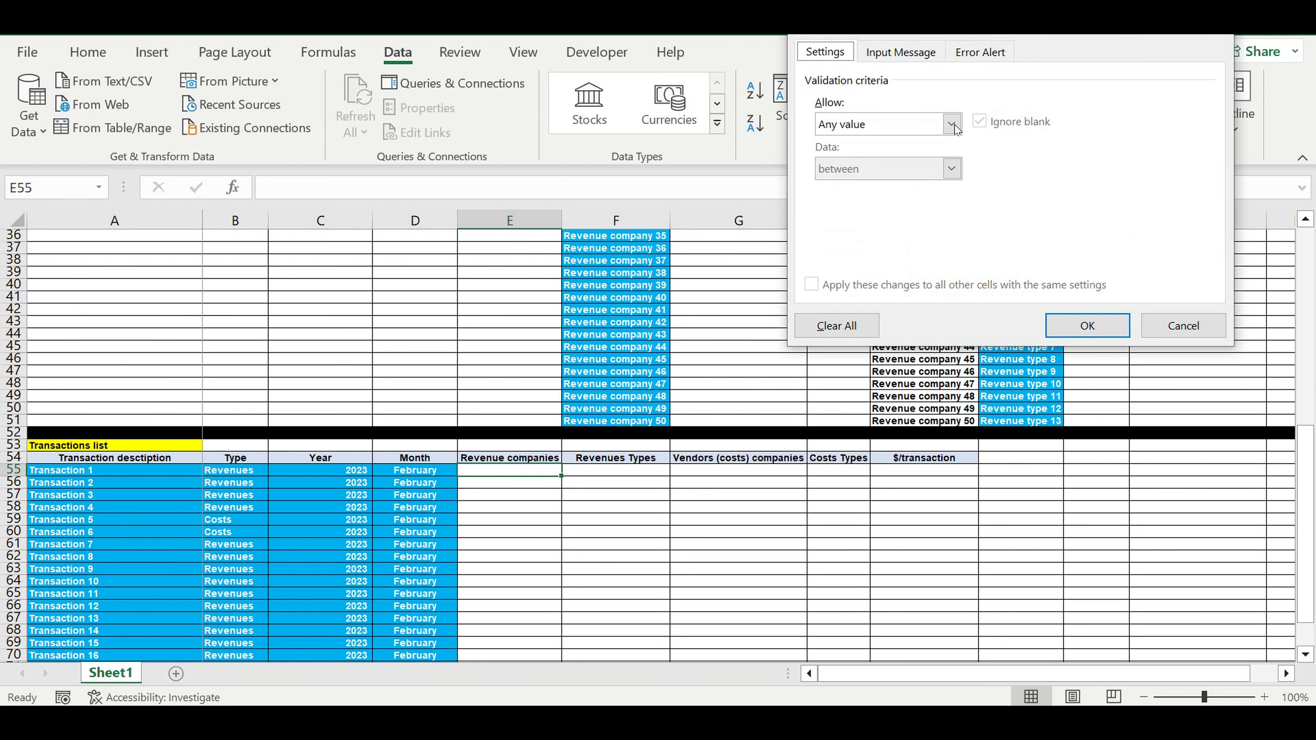
left_click(954, 124)
left_click(948, 188)
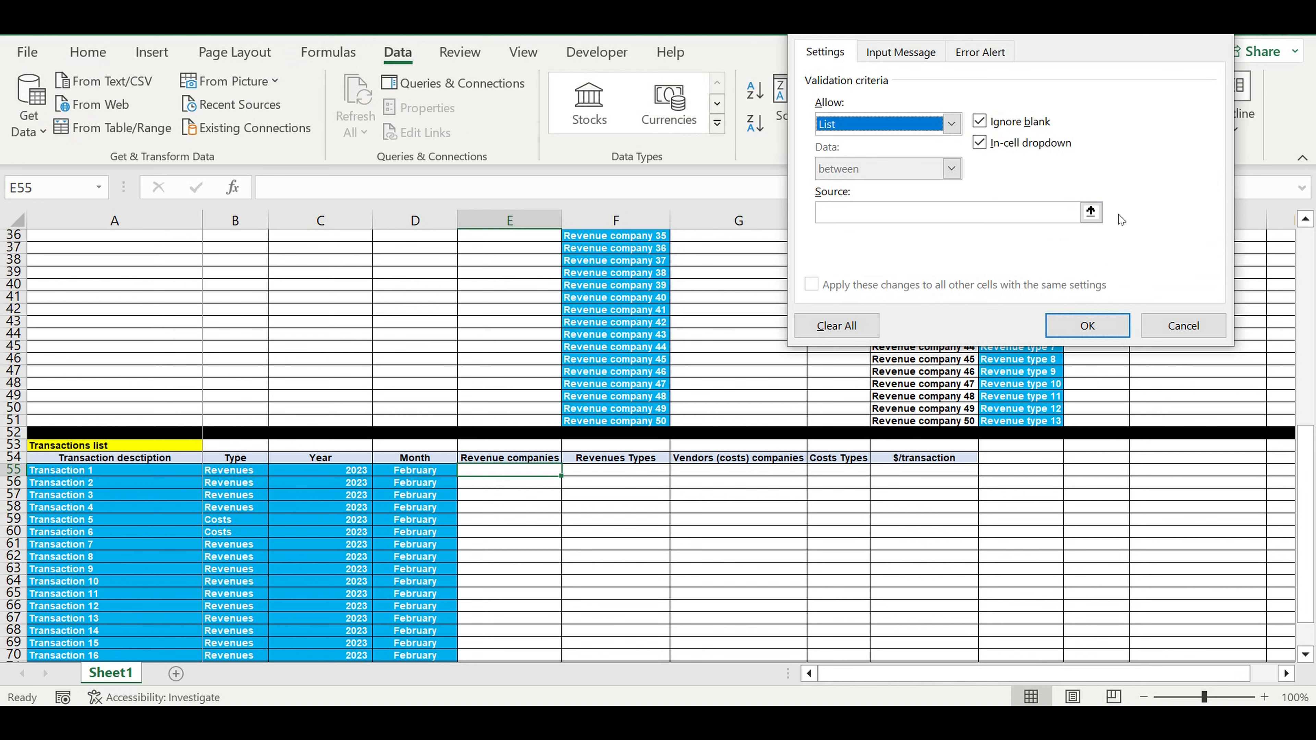
left_click(1091, 211)
scroll(761, 480, "up", 1)
scroll(761, 479, "up", 11)
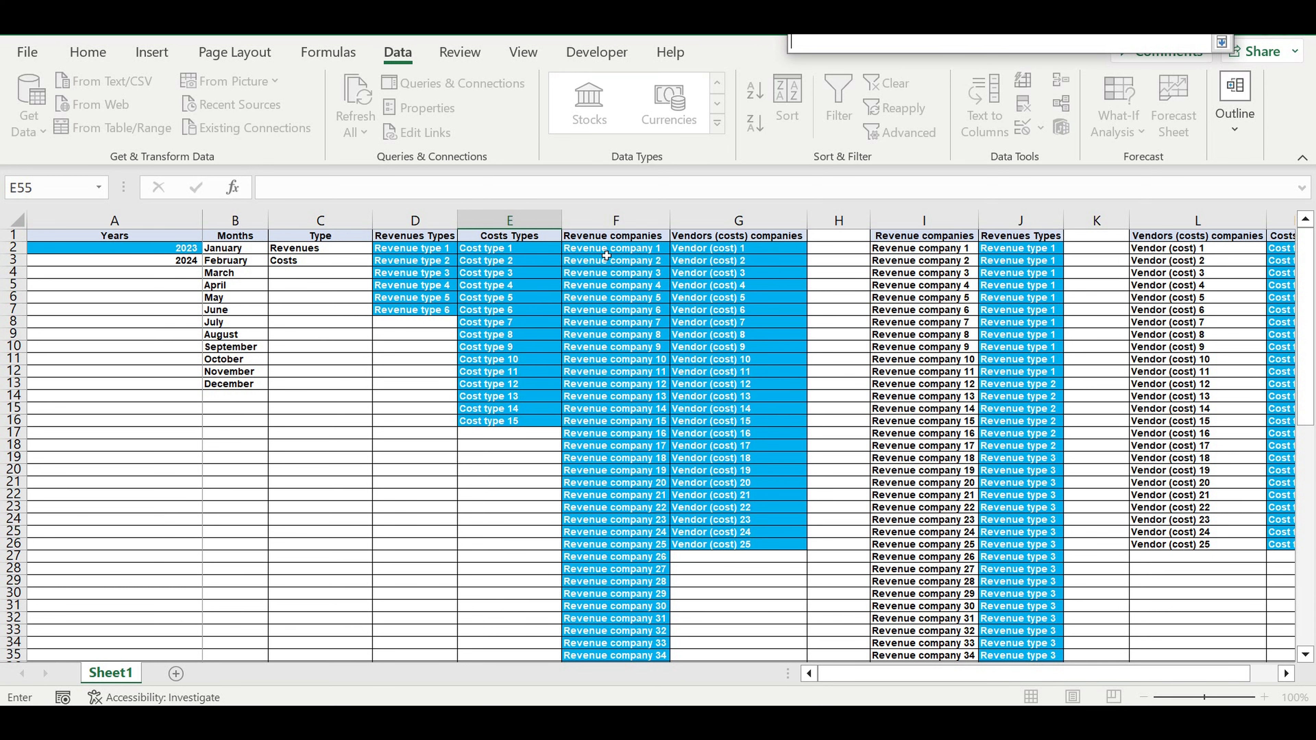
left_click(949, 250)
left_click_drag(949, 249, 956, 622)
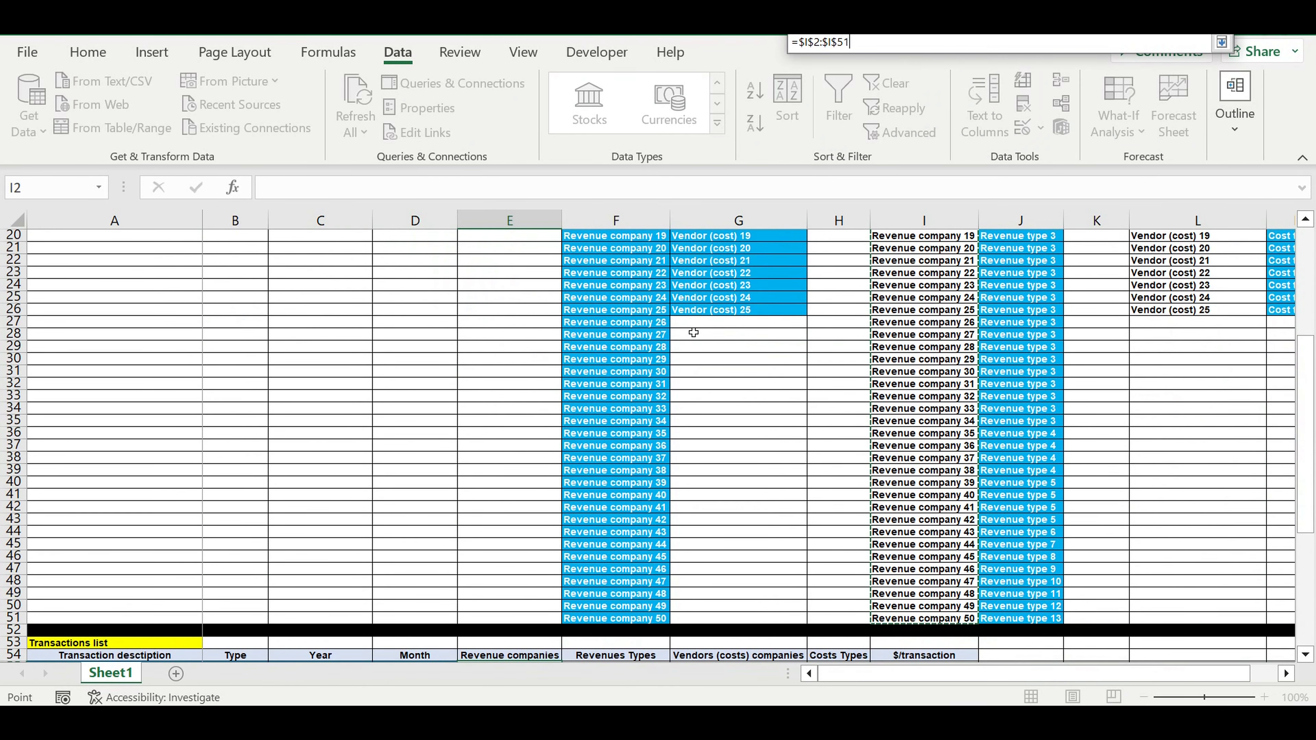
key("Return")
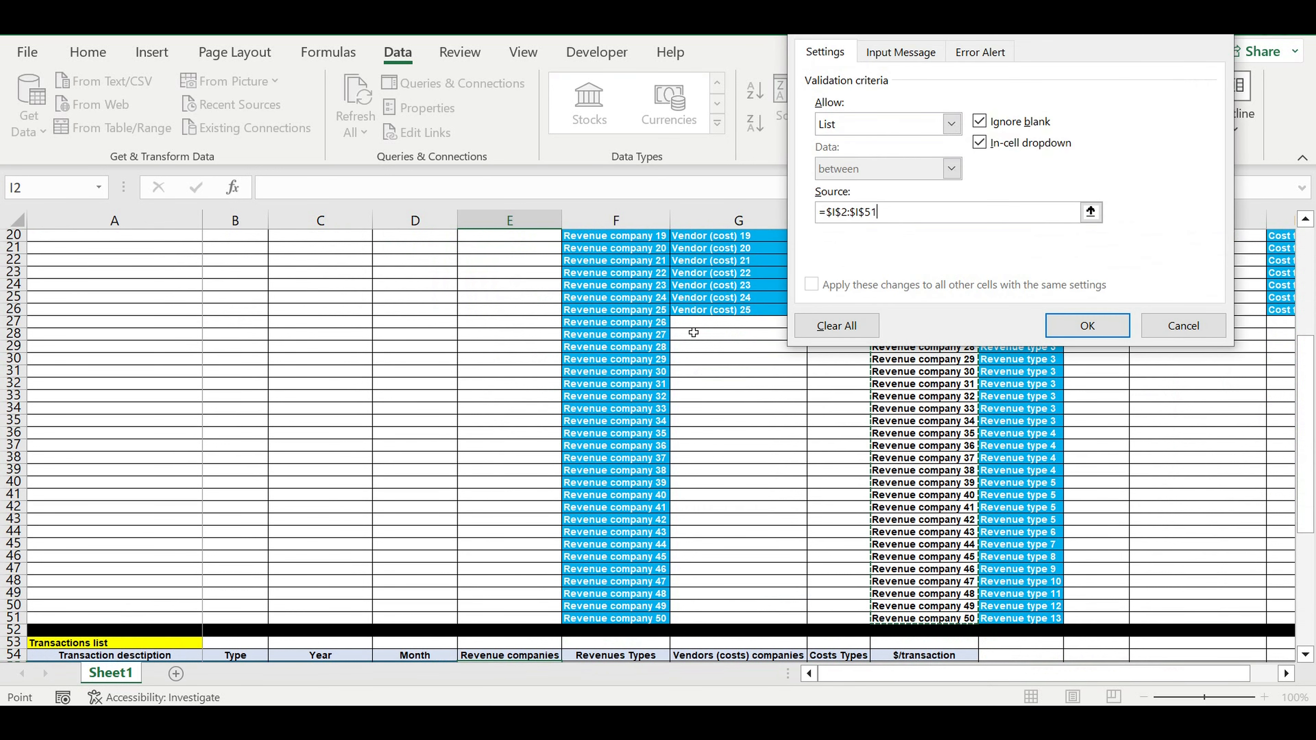
key("Return")
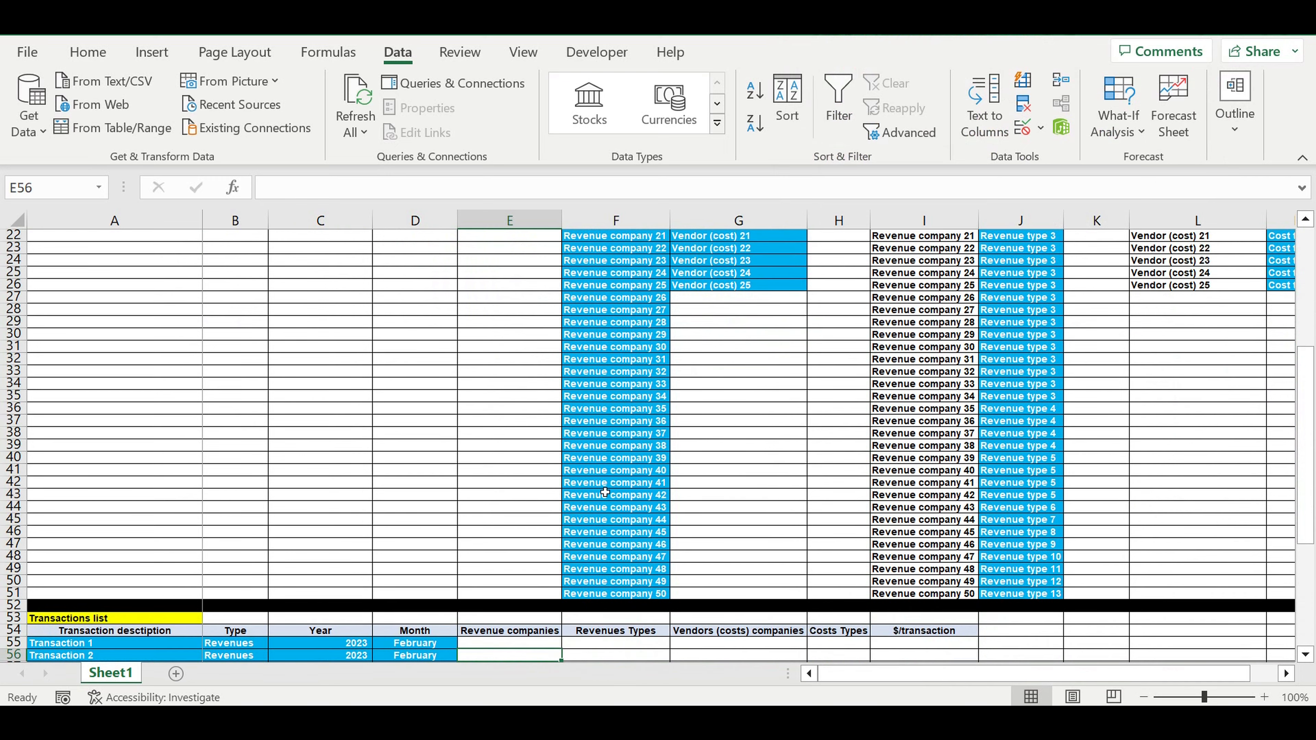
Step: Choose Revenue company 2 in E55 and format the cell with white text on a light blue fill
scroll(604, 493, "down", 8)
left_click(526, 347)
left_click(568, 347)
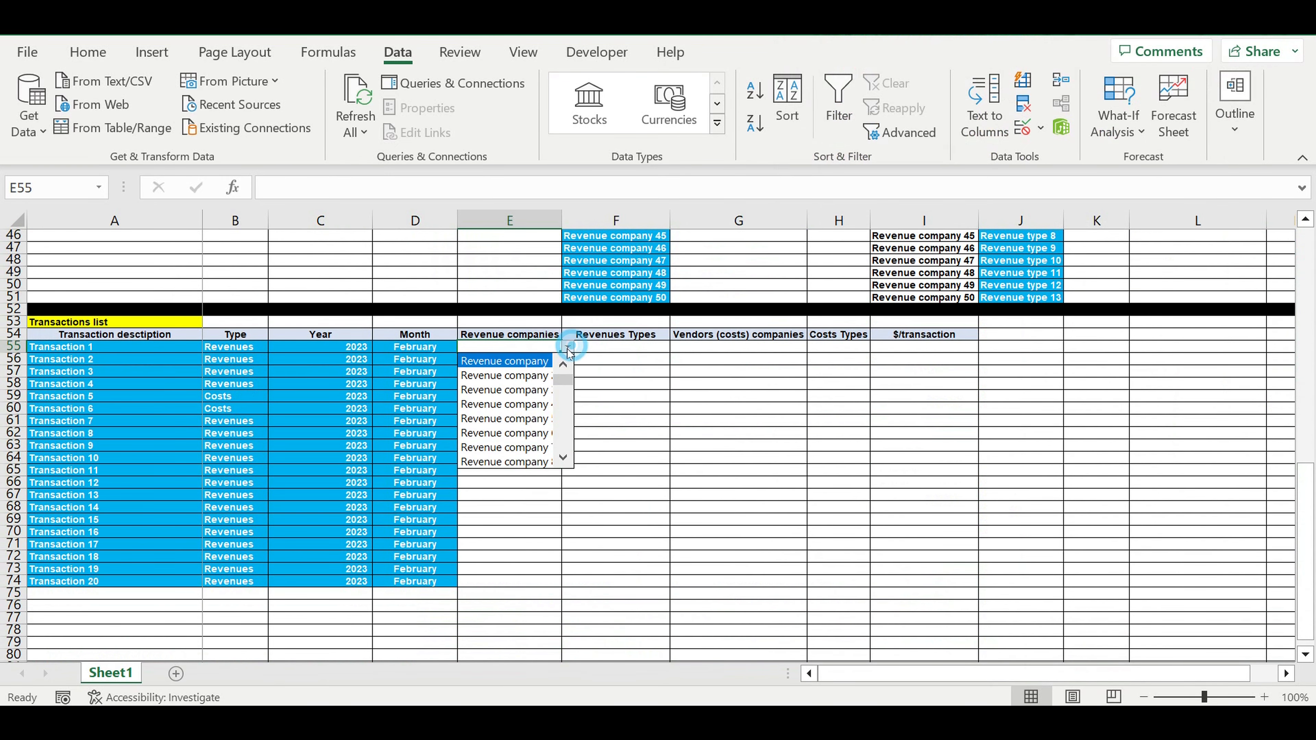
left_click(534, 376)
left_click(86, 52)
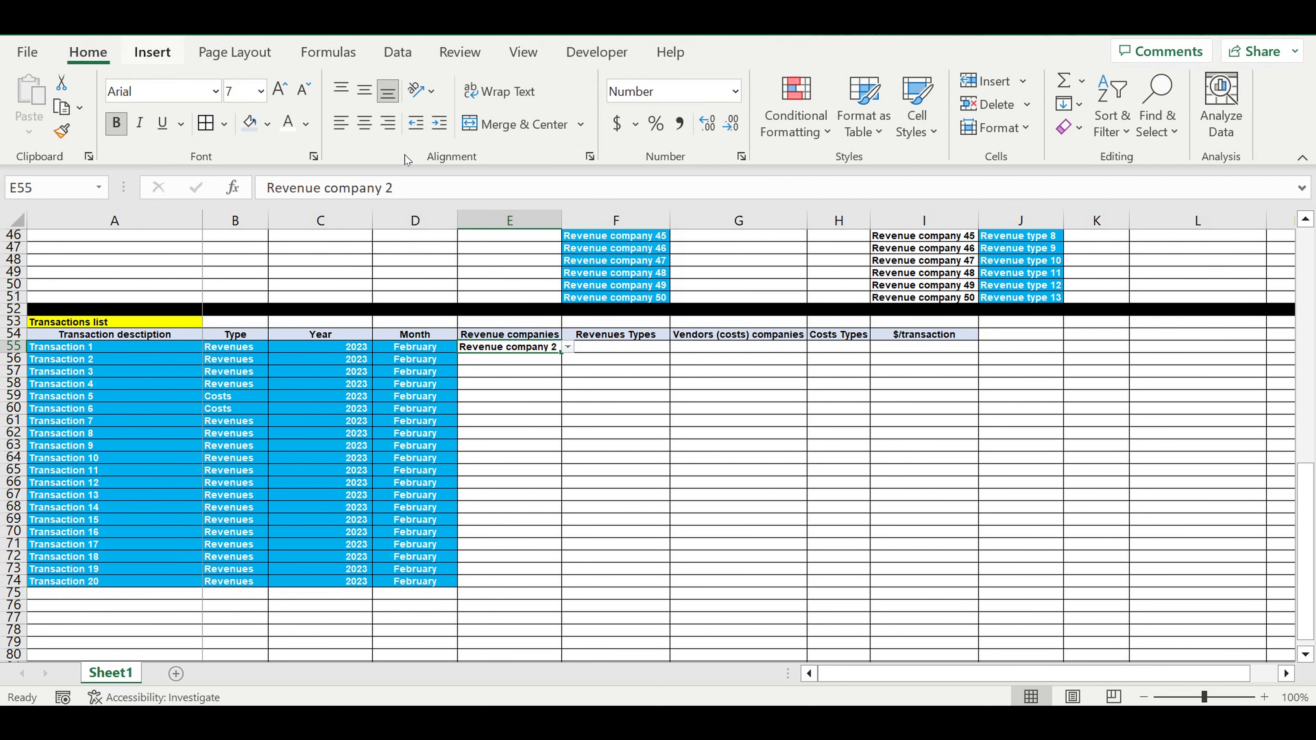
left_click(288, 124)
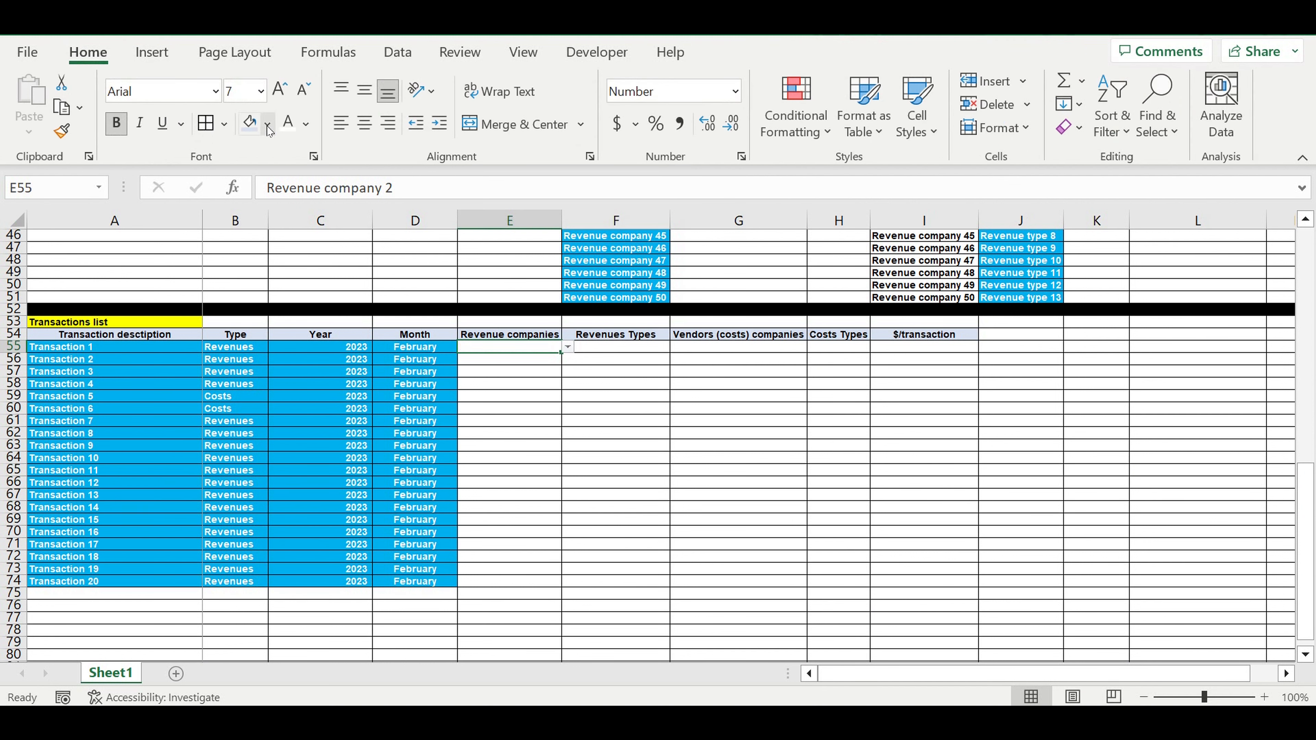
left_click(268, 124)
left_click(356, 318)
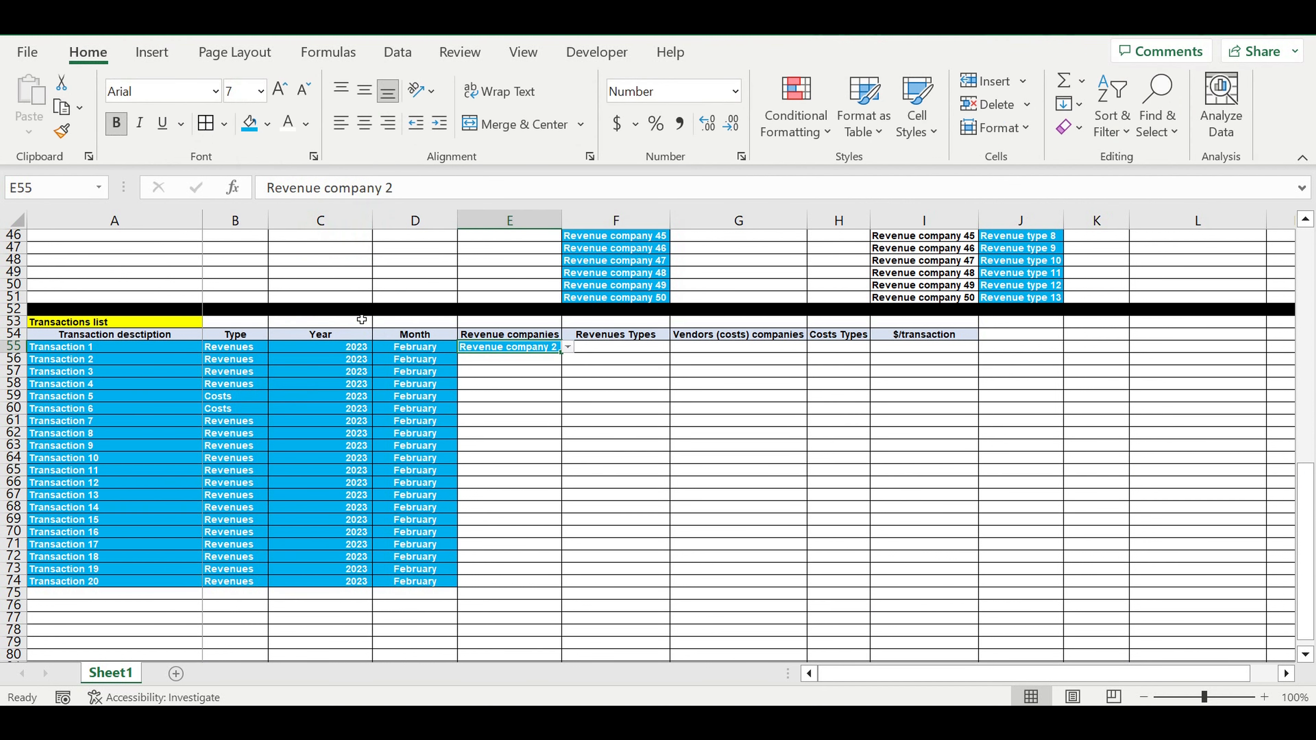
Step: Copy the Revenue company 2 cell E55 down to Transaction 10 in row 64
left_click(539, 383)
left_click(541, 349)
key("ctrl+c")
left_click_drag(537, 359, 524, 470)
key("ctrl+v")
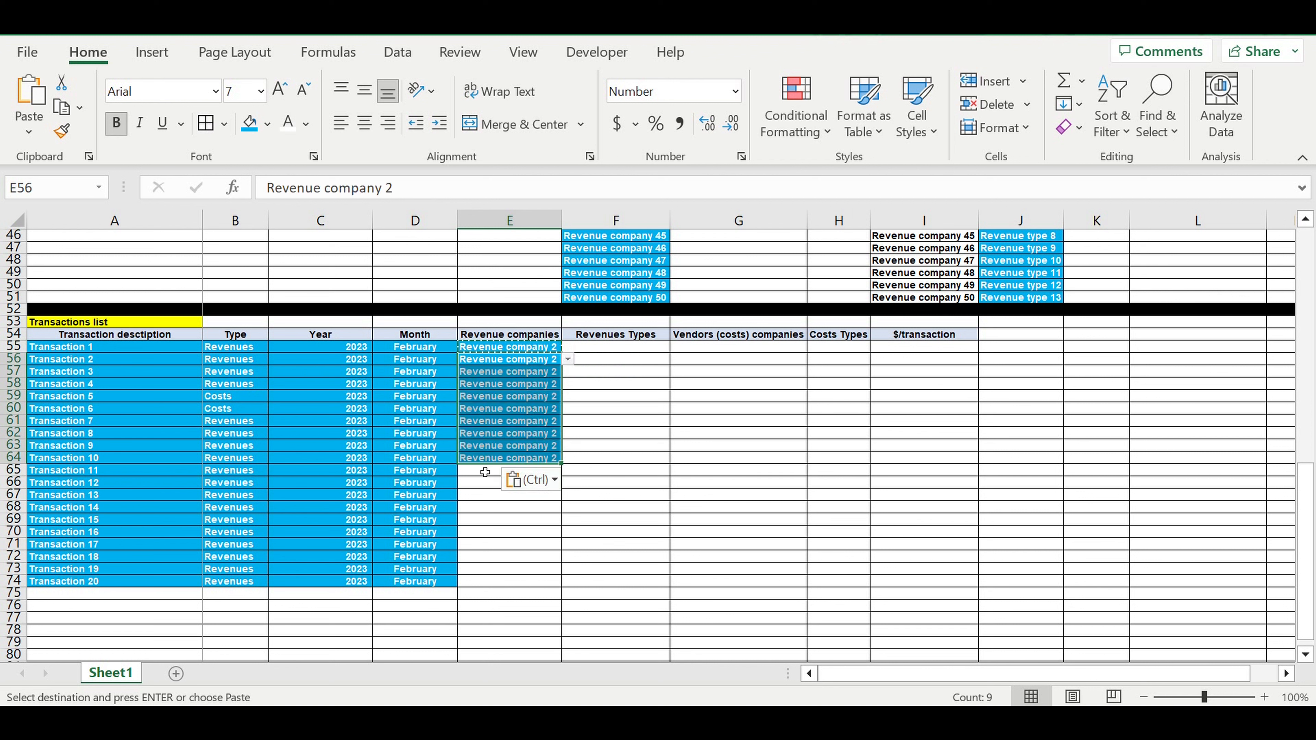
left_click(515, 473)
Step: Change the revenue company for Transaction 10 in E64 to Revenue company 4
left_click(524, 459)
left_click(569, 458)
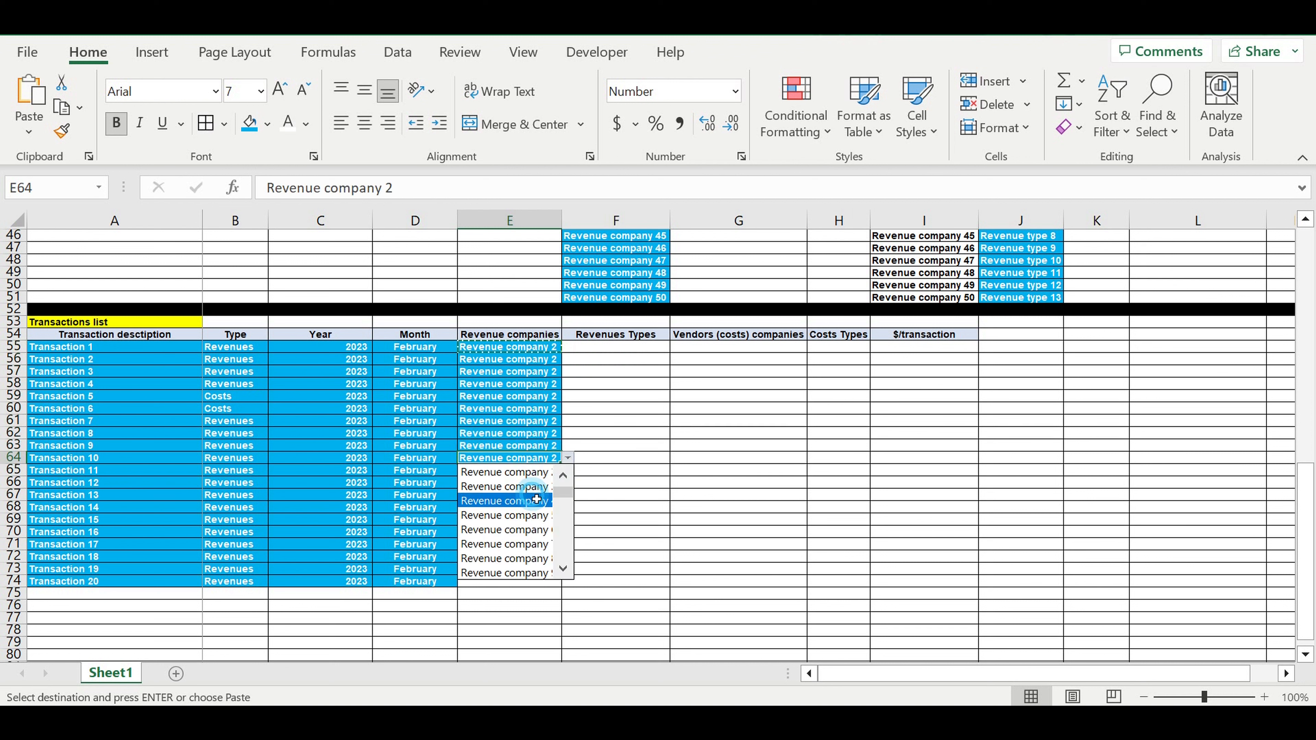
left_click(518, 506)
Step: Widen column E and fill the company series from E64 down to Transaction 20 in row 74
left_click_drag(562, 221, 593, 221)
left_click_drag(591, 463, 590, 581)
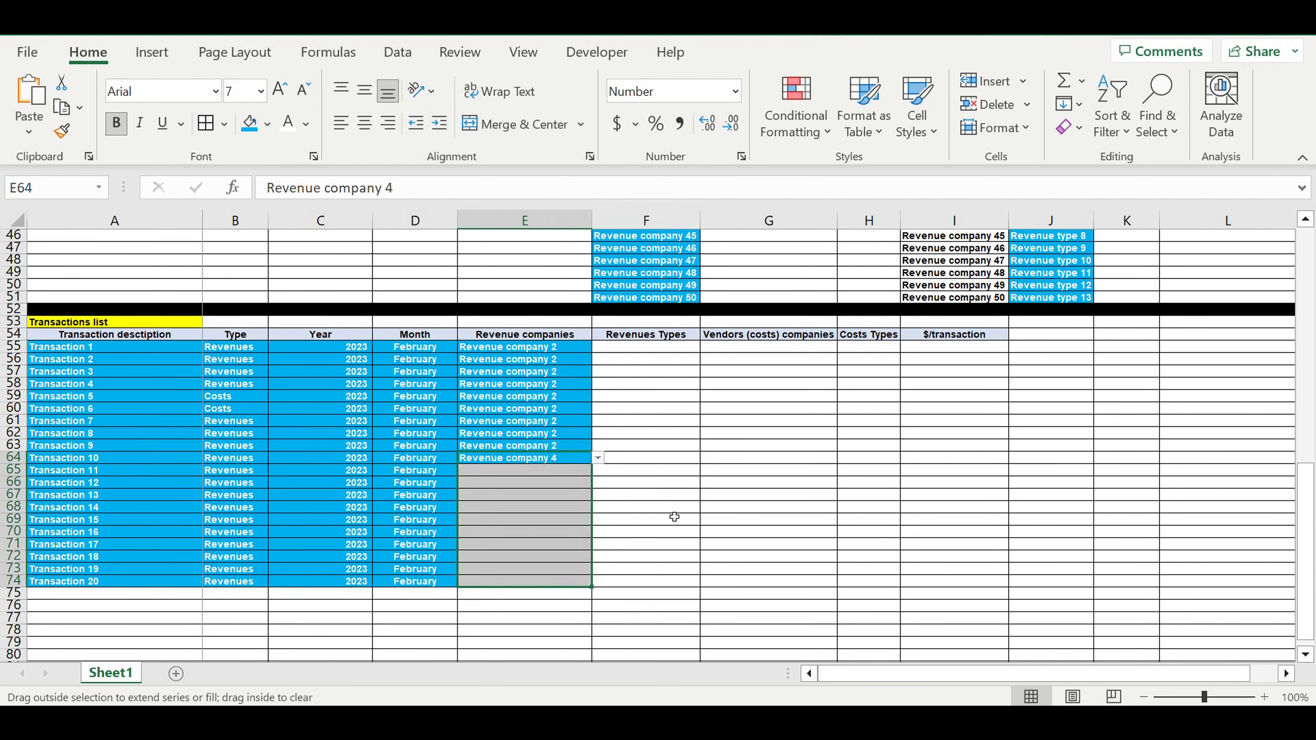
left_click(535, 461)
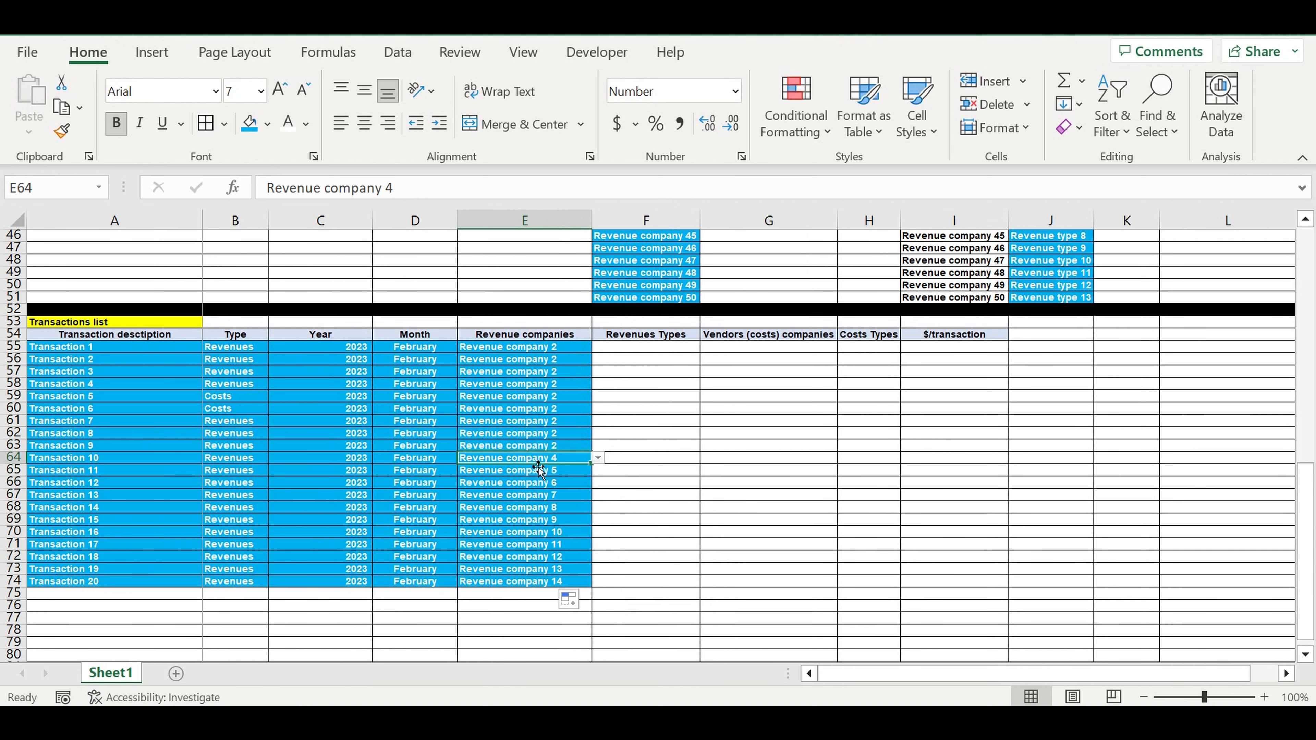
Step: Copy the Revenue company 4 cell E64 over the companies of Transactions 11 to 20 in E65:E74
key("ctrl+c")
left_click_drag(539, 470, 542, 520)
left_click_drag(546, 564, 548, 586)
key("ctrl+v")
left_click(722, 493)
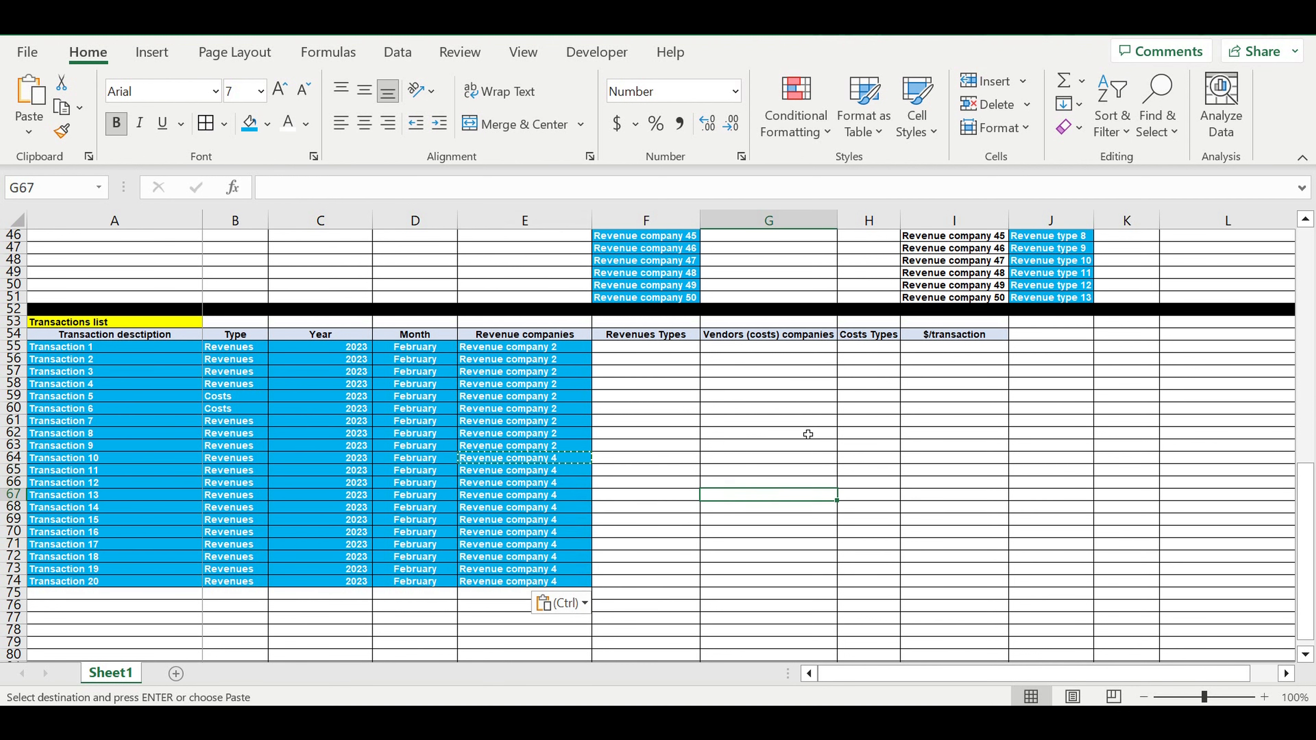
Step: Set up a list-type data validation with an in-cell dropdown for the first vendor cell, G55
left_click(870, 347)
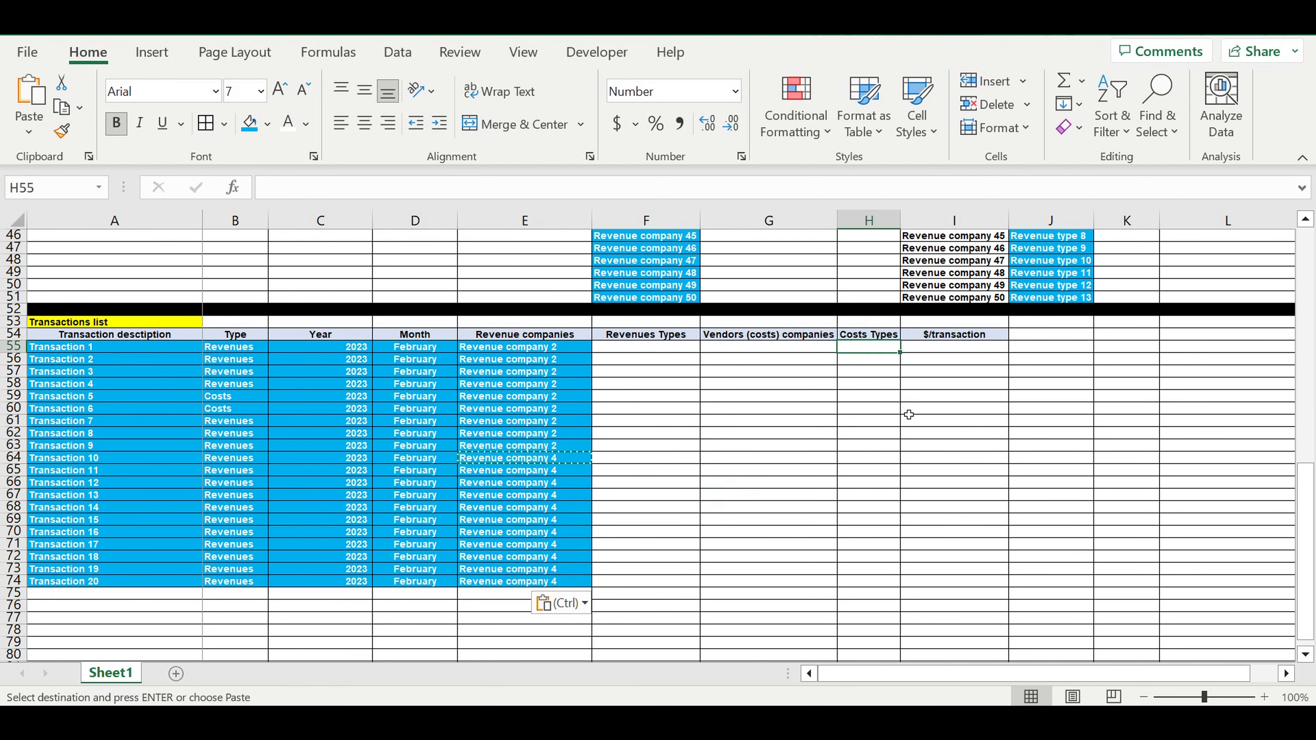
scroll(927, 433, "up", 6)
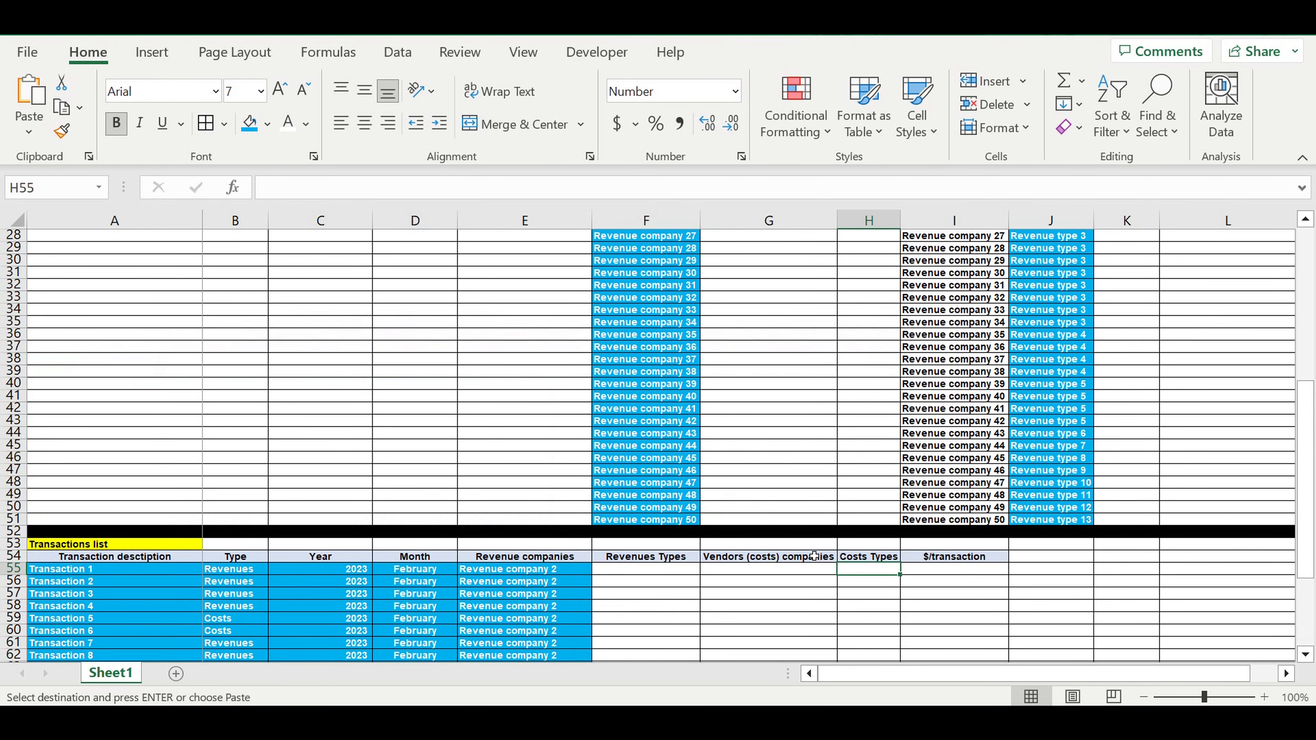
scroll(792, 539, "down", 4)
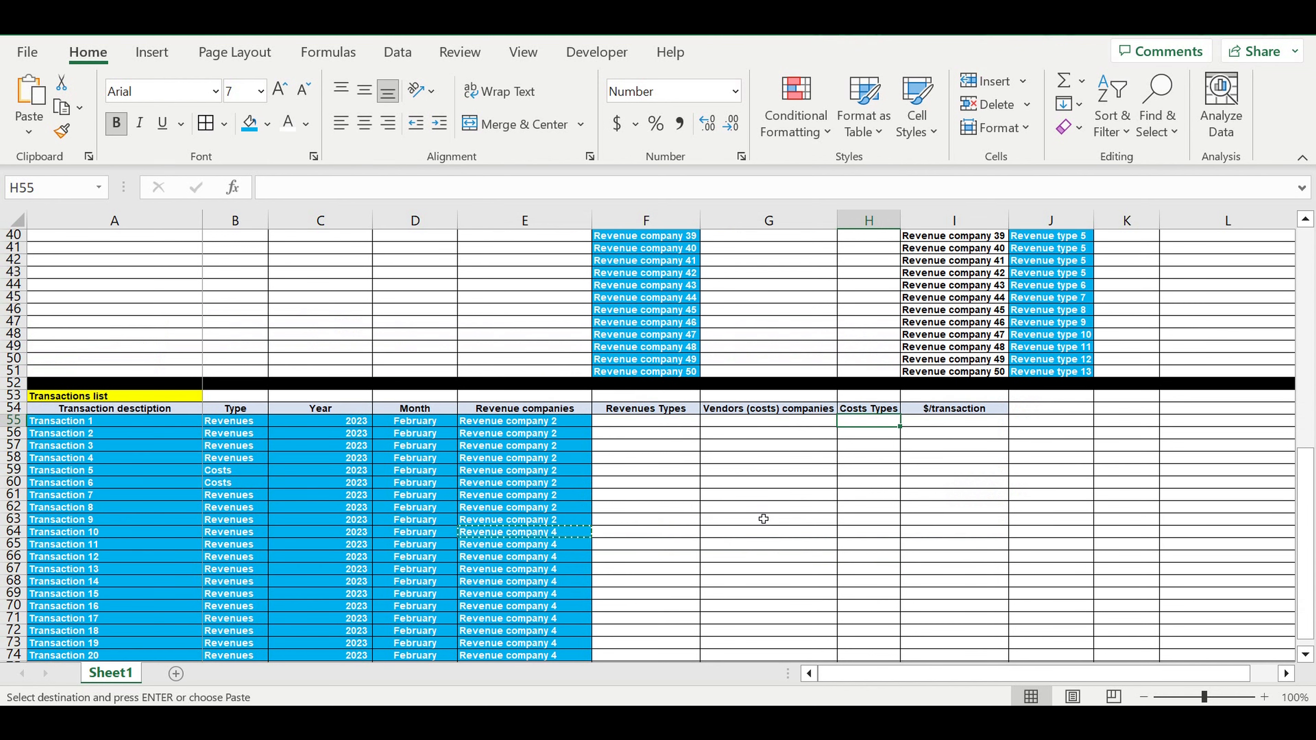
left_click(752, 425)
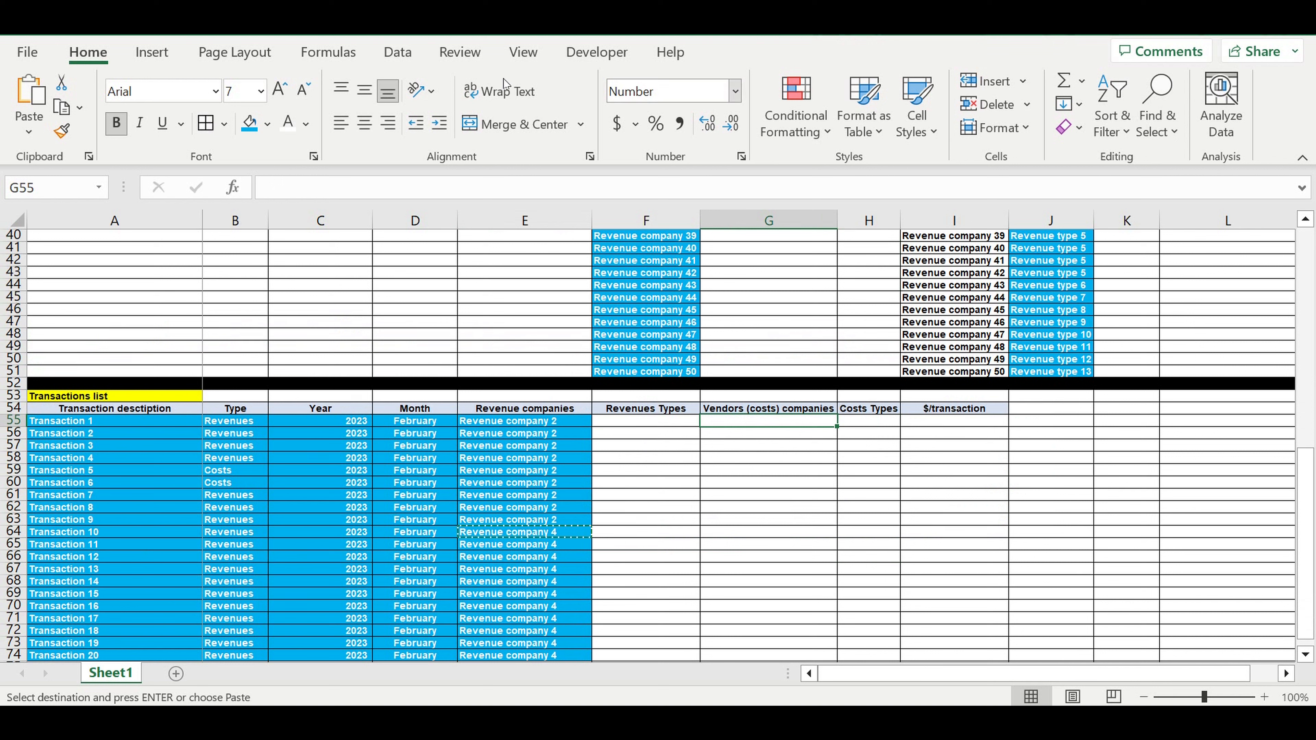
left_click(398, 52)
left_click(1041, 129)
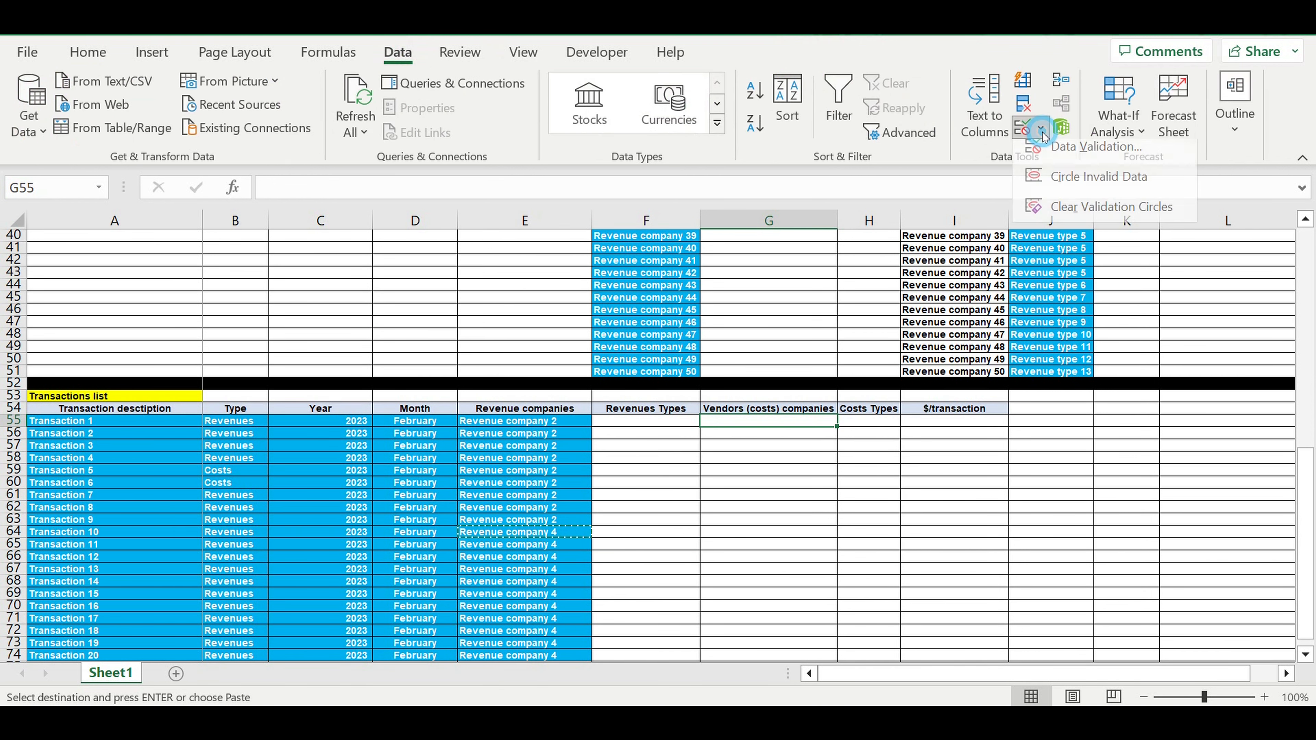
left_click(1055, 154)
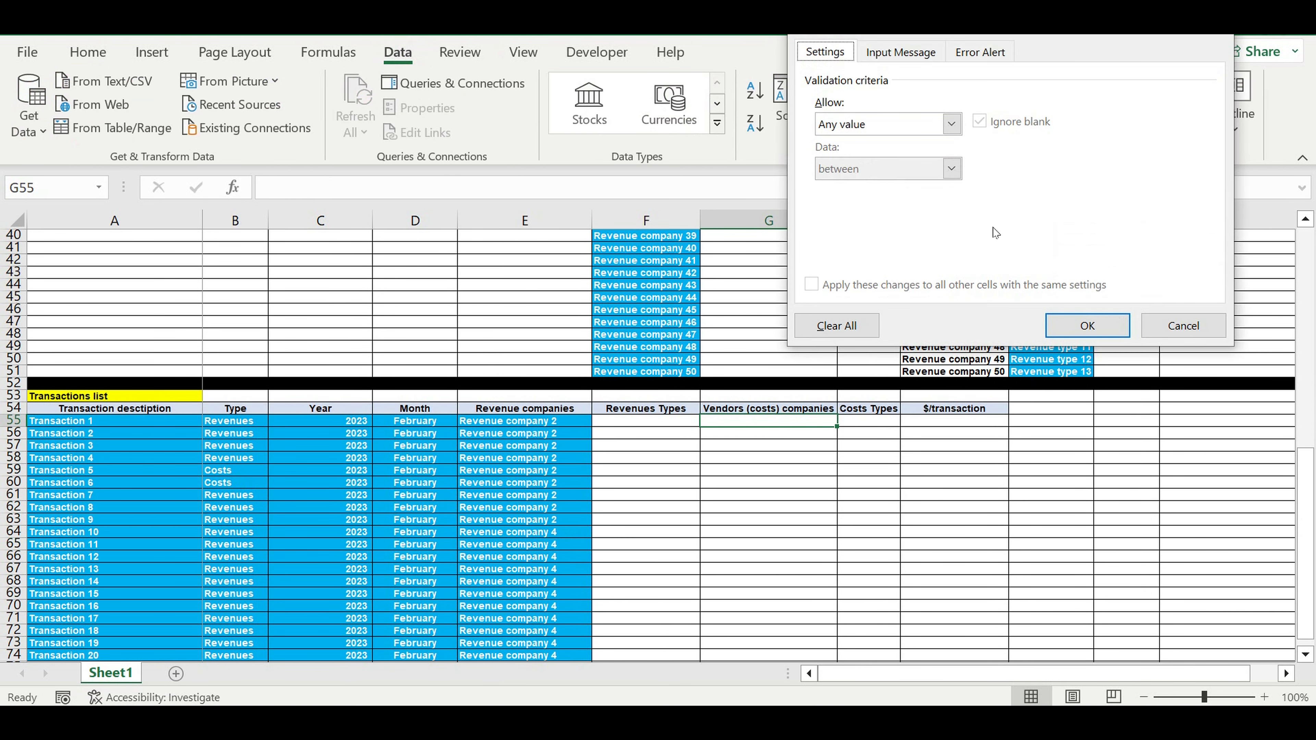
left_click(949, 128)
left_click(868, 191)
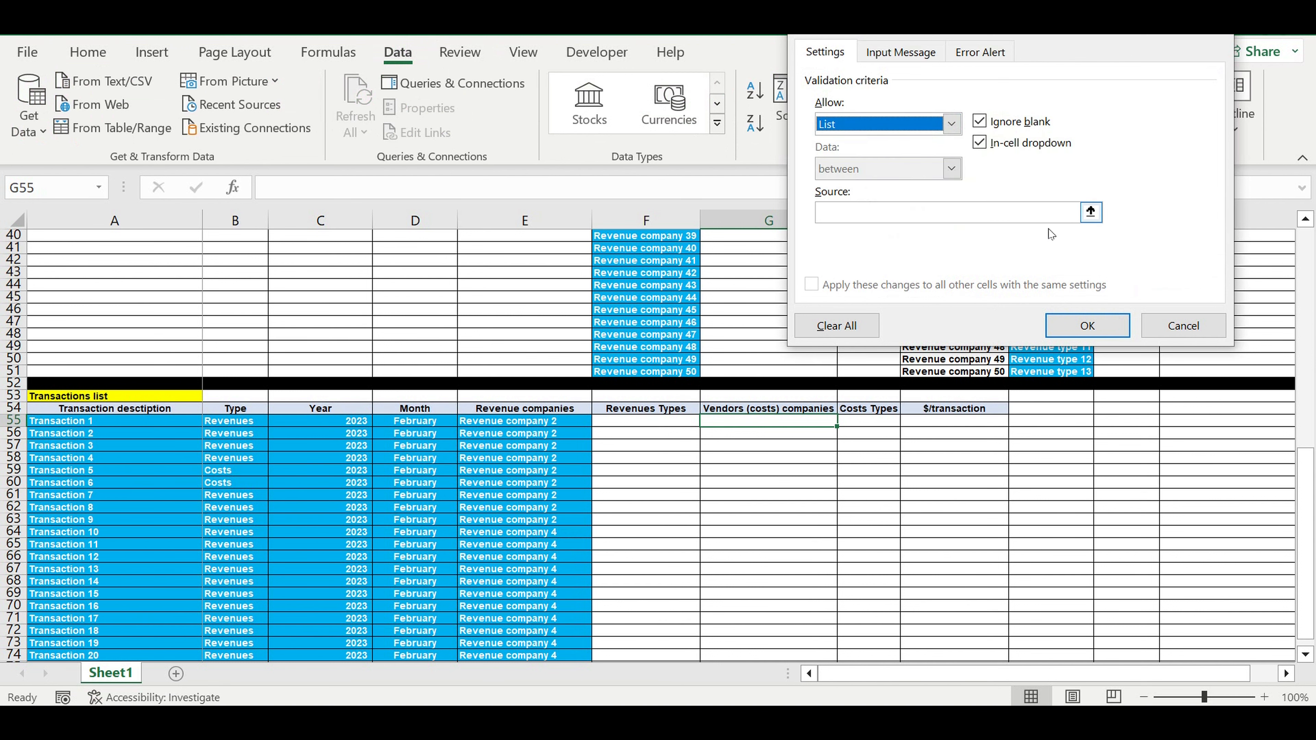
Step: Use the vendor names in L2:L26 as the source of the validation list and apply it
left_click(1090, 212)
scroll(1080, 433, "up", 9)
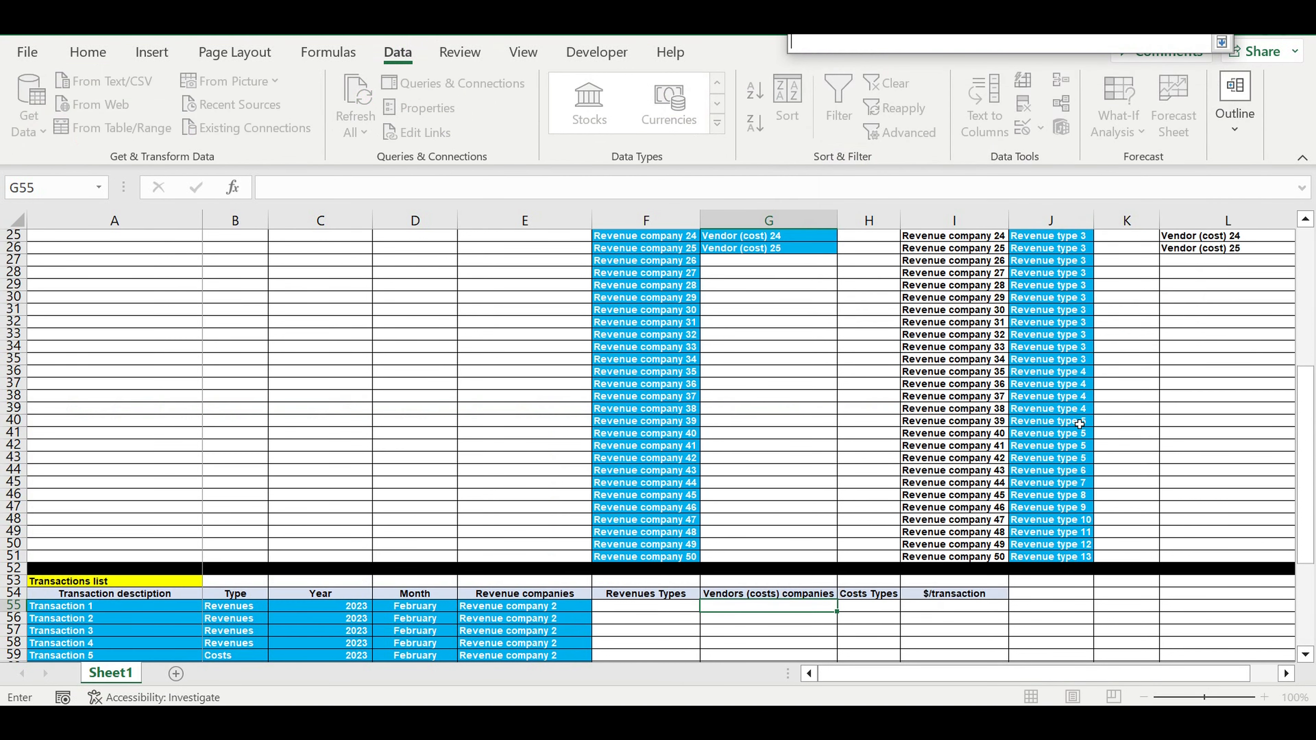
scroll(1080, 421, "up", 4)
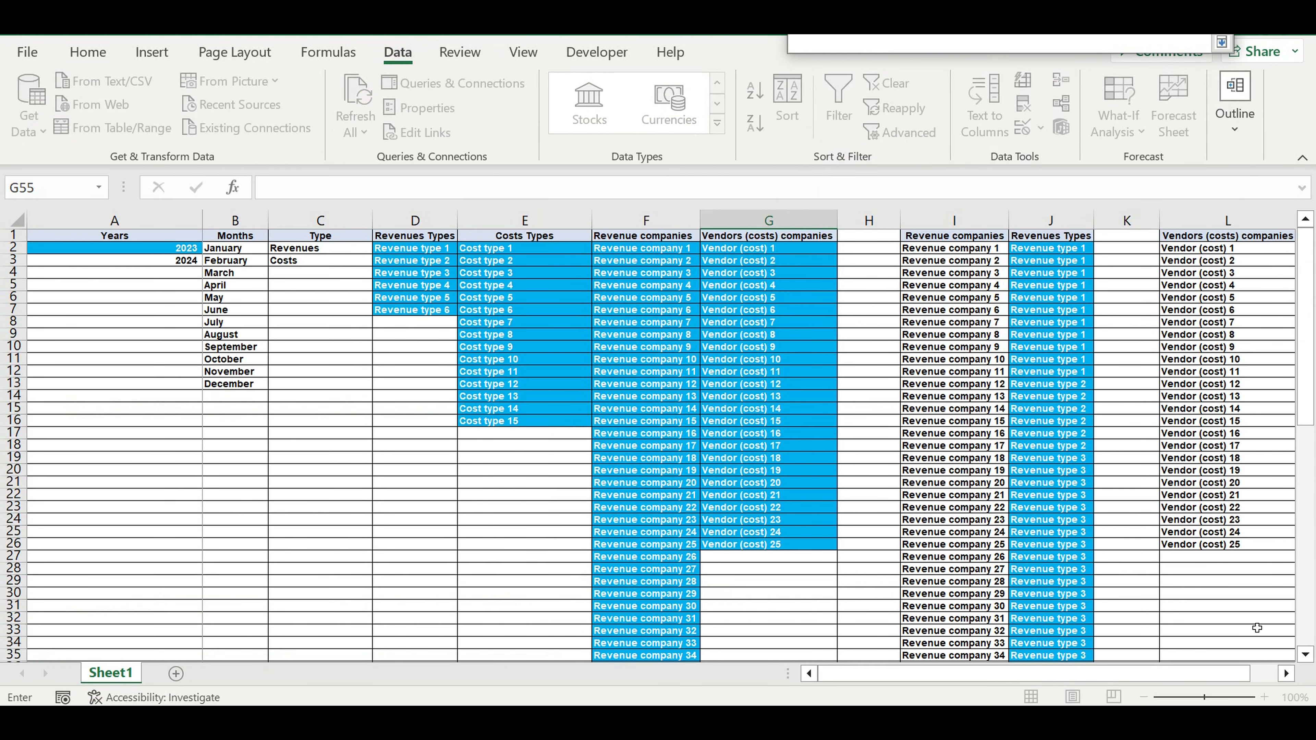
left_click(1289, 674)
left_click(1289, 675)
left_click(1289, 675)
left_click(1288, 675)
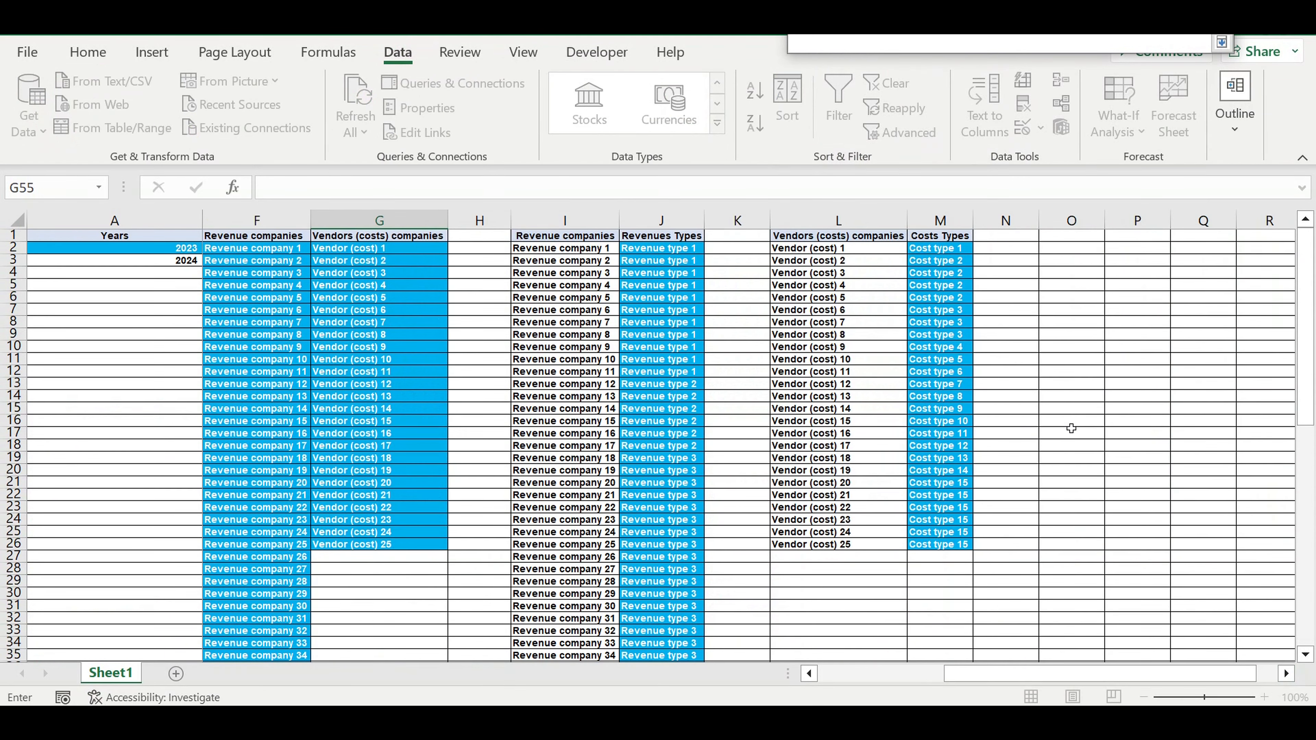
left_click_drag(805, 253, 831, 548)
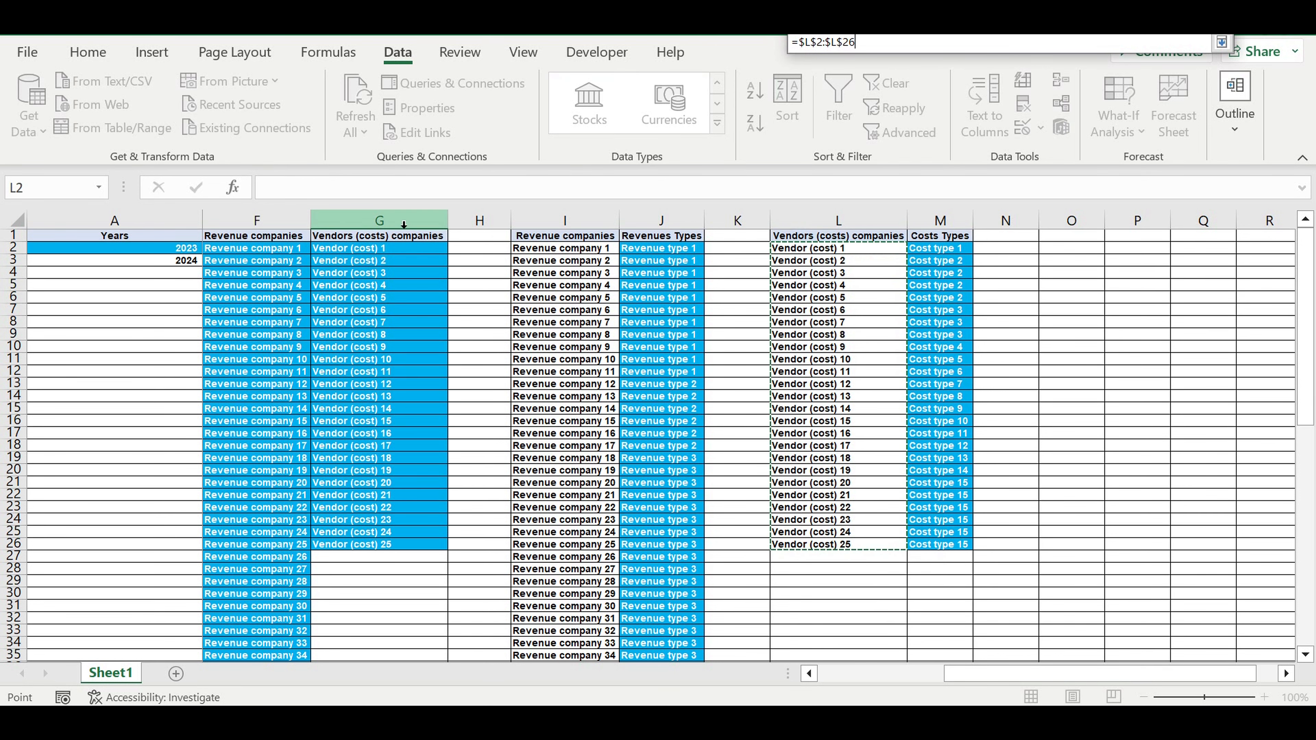
key("Return")
key("Return")
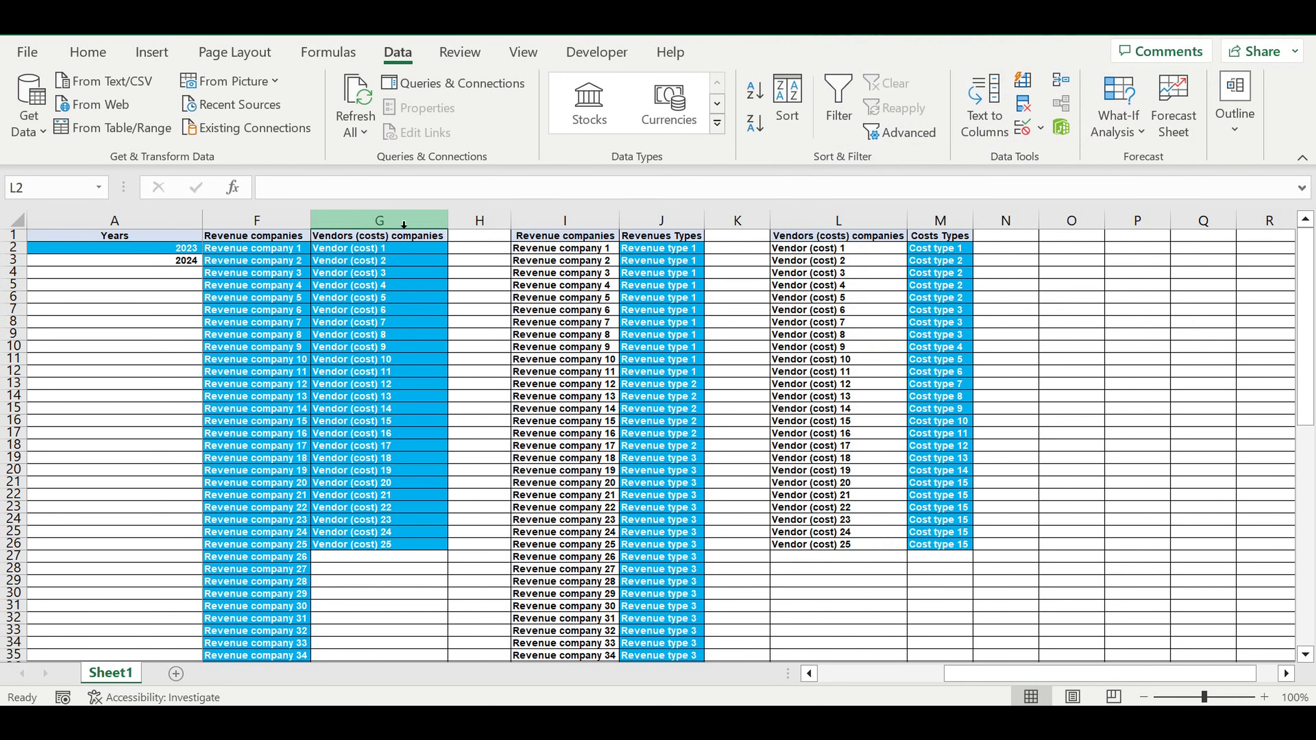
Step: Choose Vendor (cost) 3 in G55 and format the cell with white text on a light blue fill
scroll(708, 432, "down", 11)
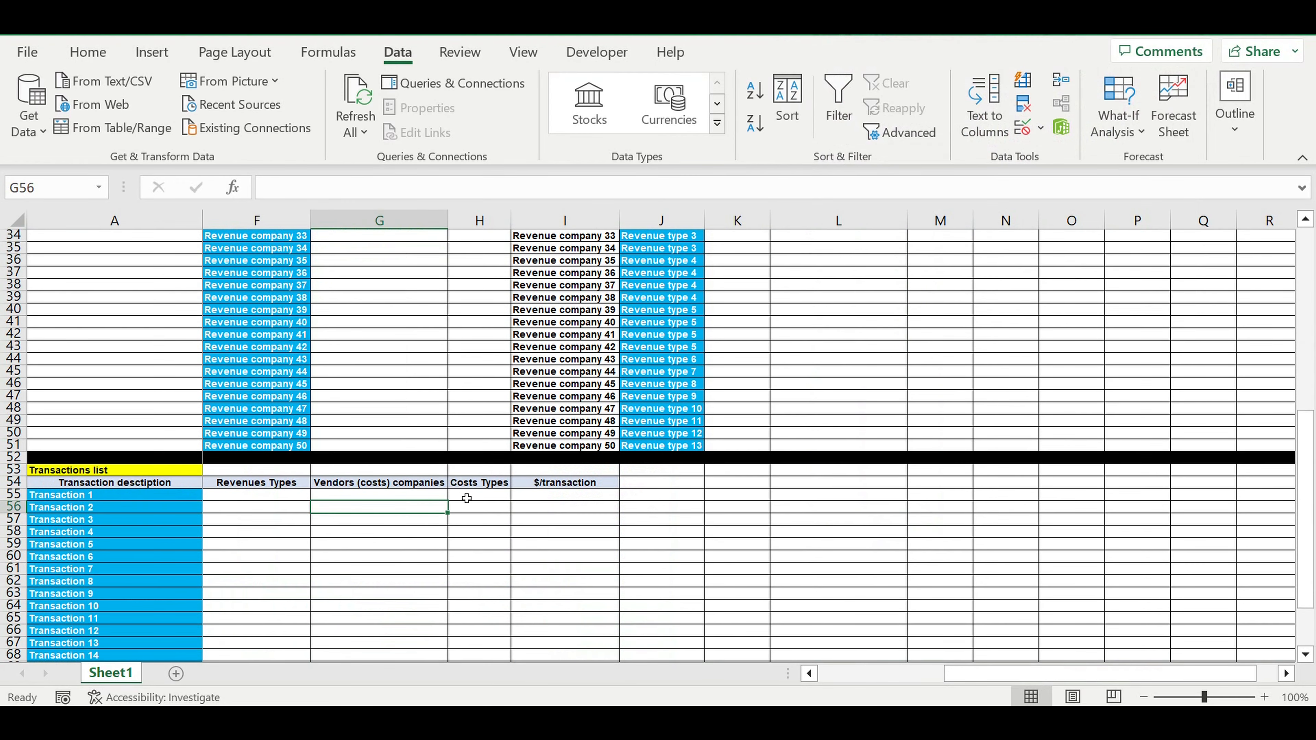
left_click(433, 495)
left_click(454, 495)
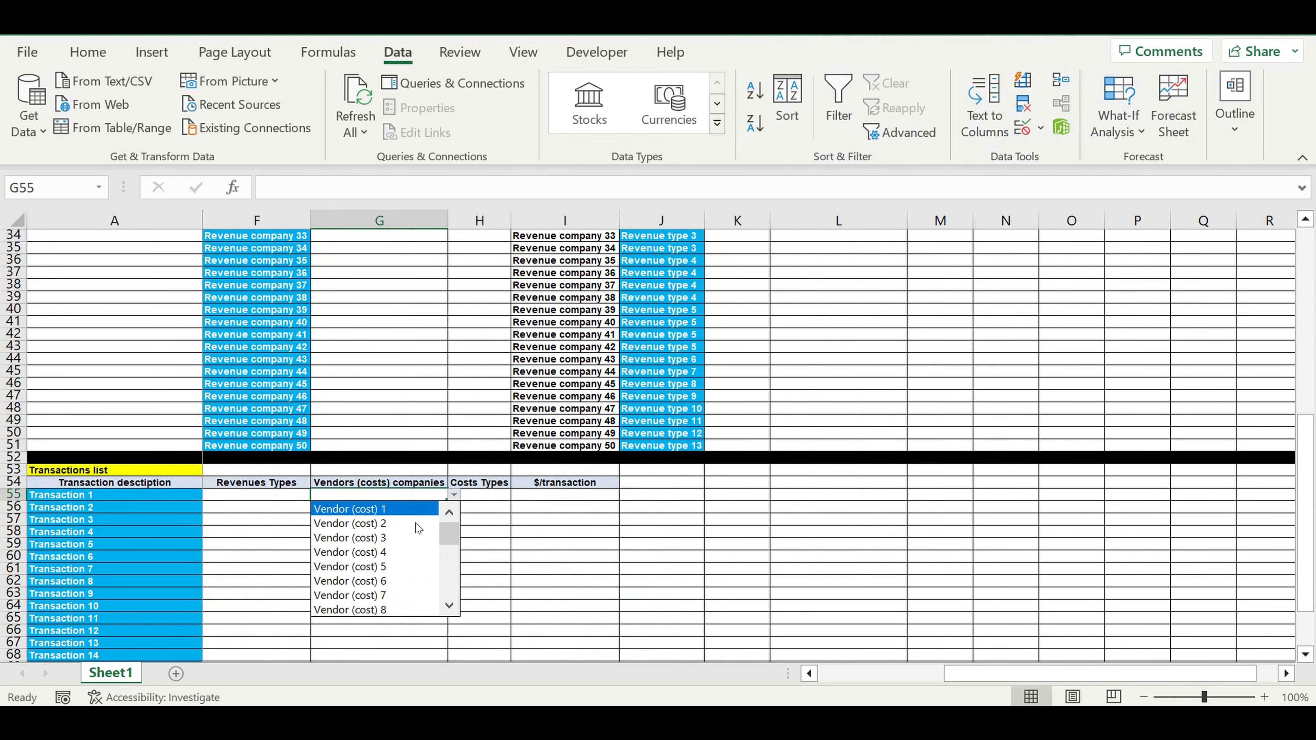
left_click(412, 540)
left_click_drag(975, 687, 829, 686)
scroll(839, 562, "down", 1)
scroll(839, 562, "down", 5)
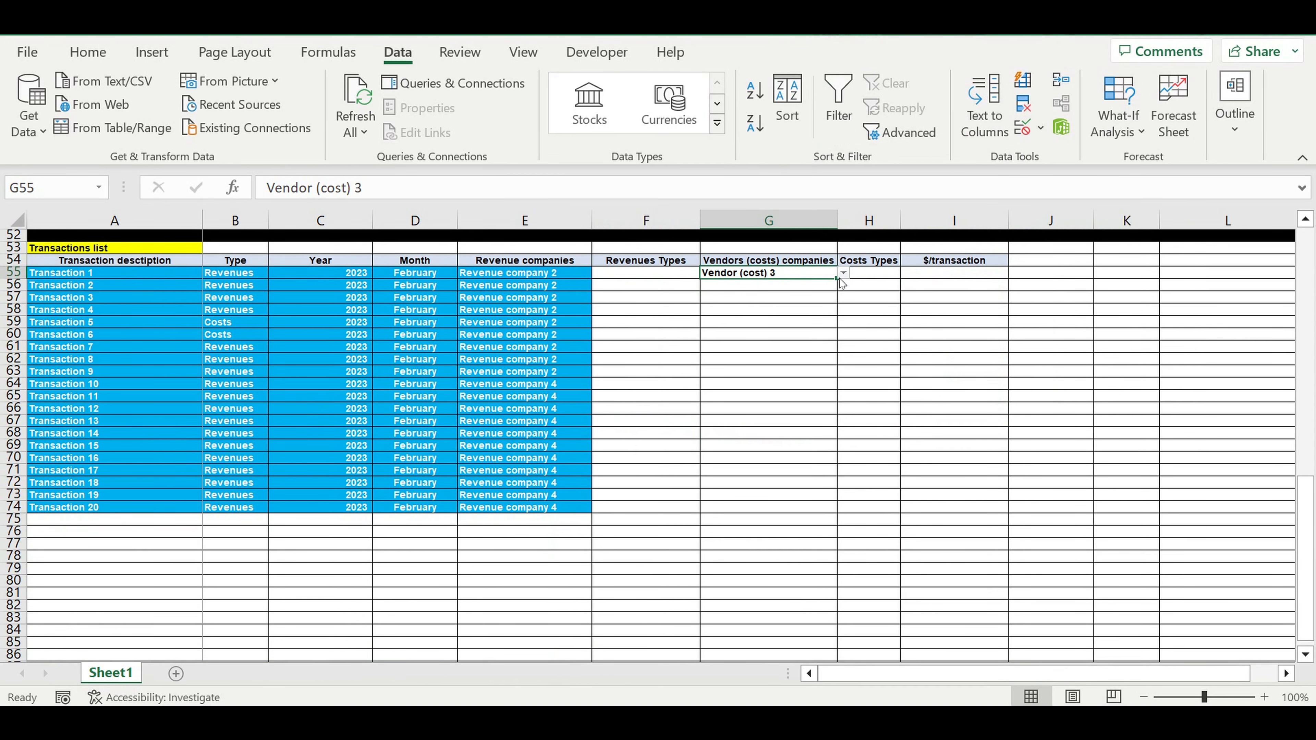
key("ctrl+c")
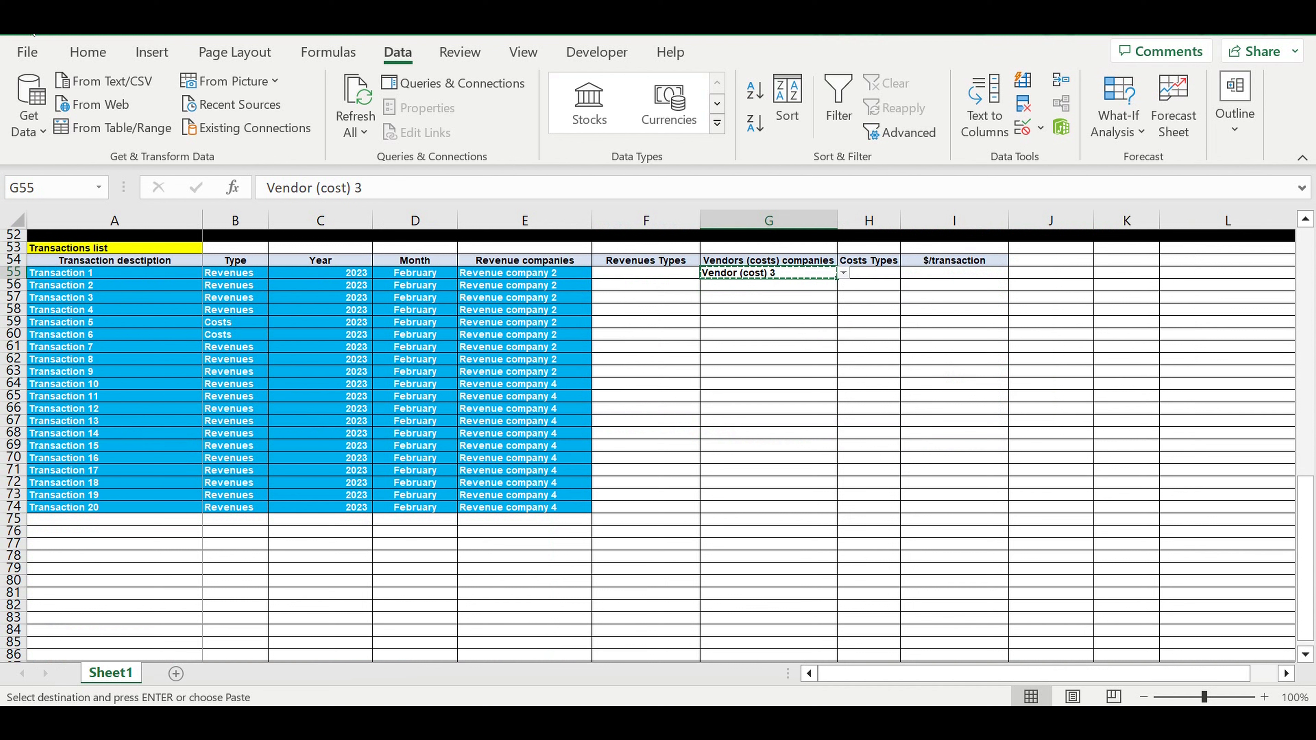
left_click(87, 51)
left_click(249, 124)
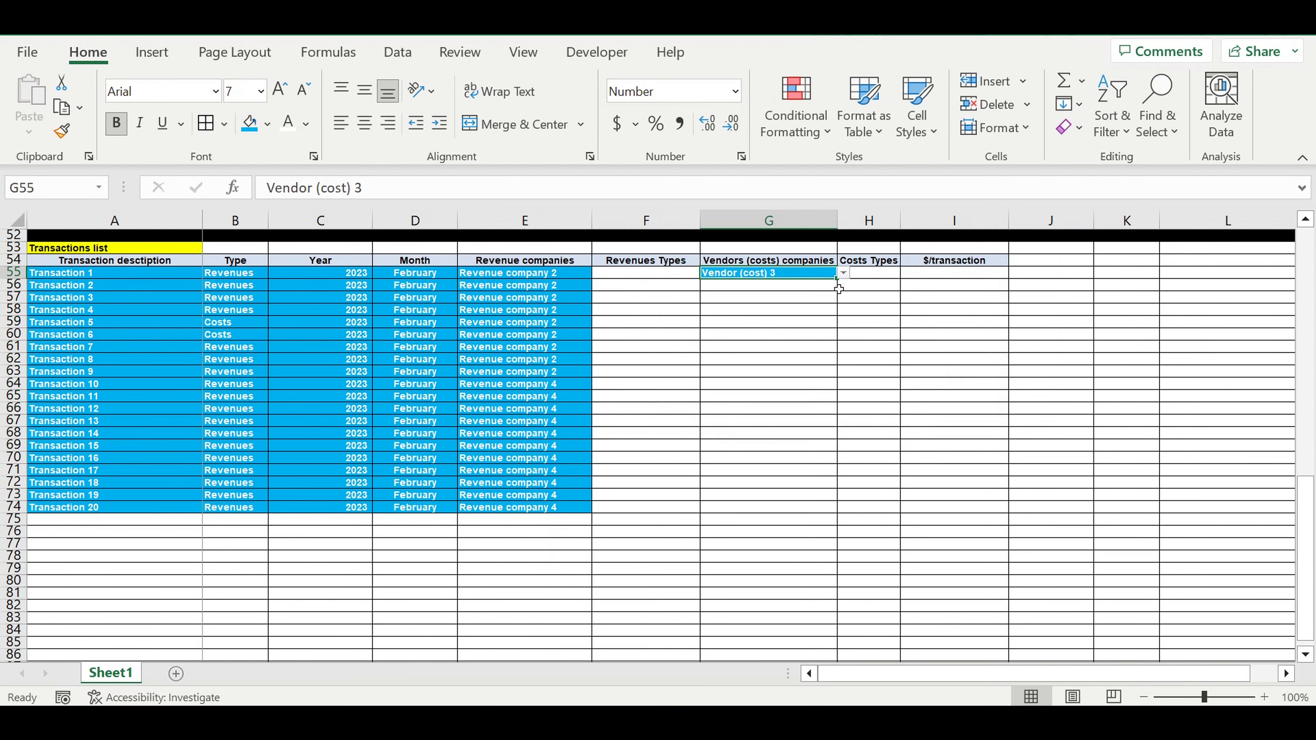
Step: Copy the Vendor (cost) 3 cell G55 down to Transaction 11 in row 65
left_click_drag(843, 287, 756, 408)
key("ctrl+c")
key("ctrl+v")
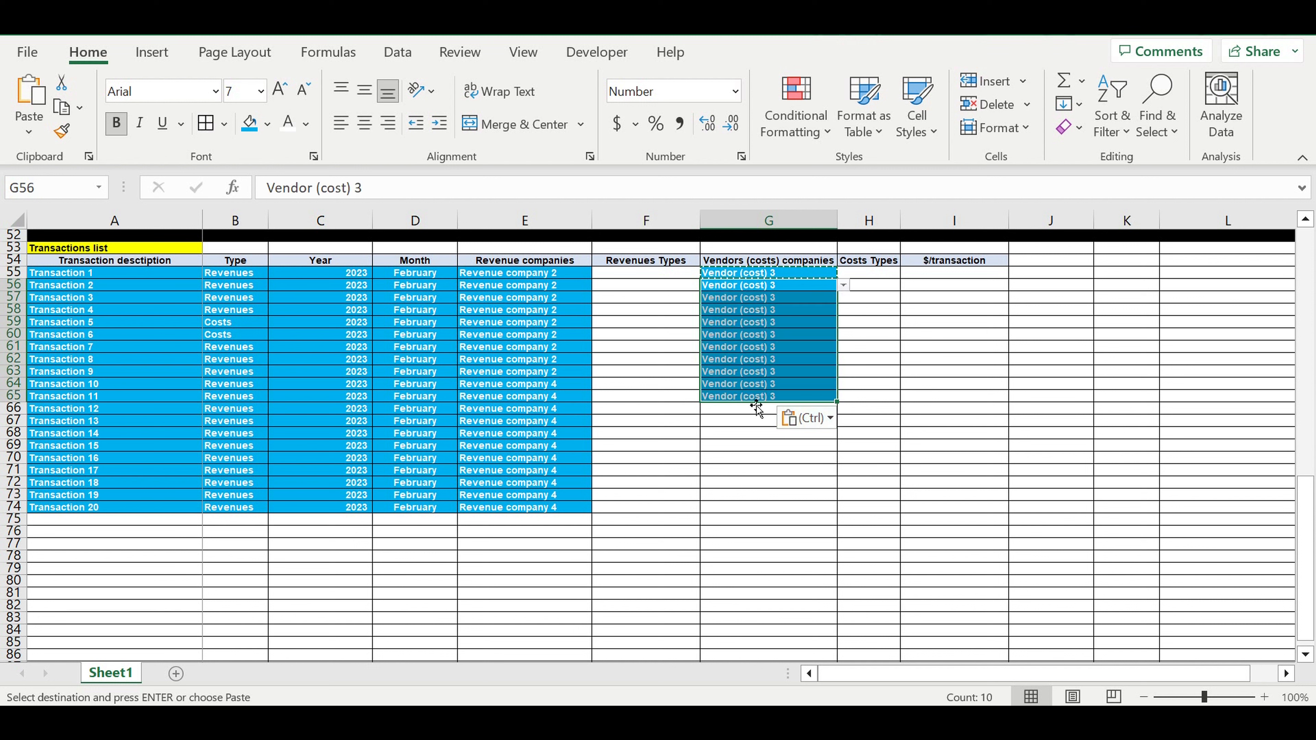
Step: Change the vendor for Transaction 11 in G65 to Vendor (cost) 7 and copy it down to Transaction 20 in row 74
left_click(750, 399)
left_click(843, 396)
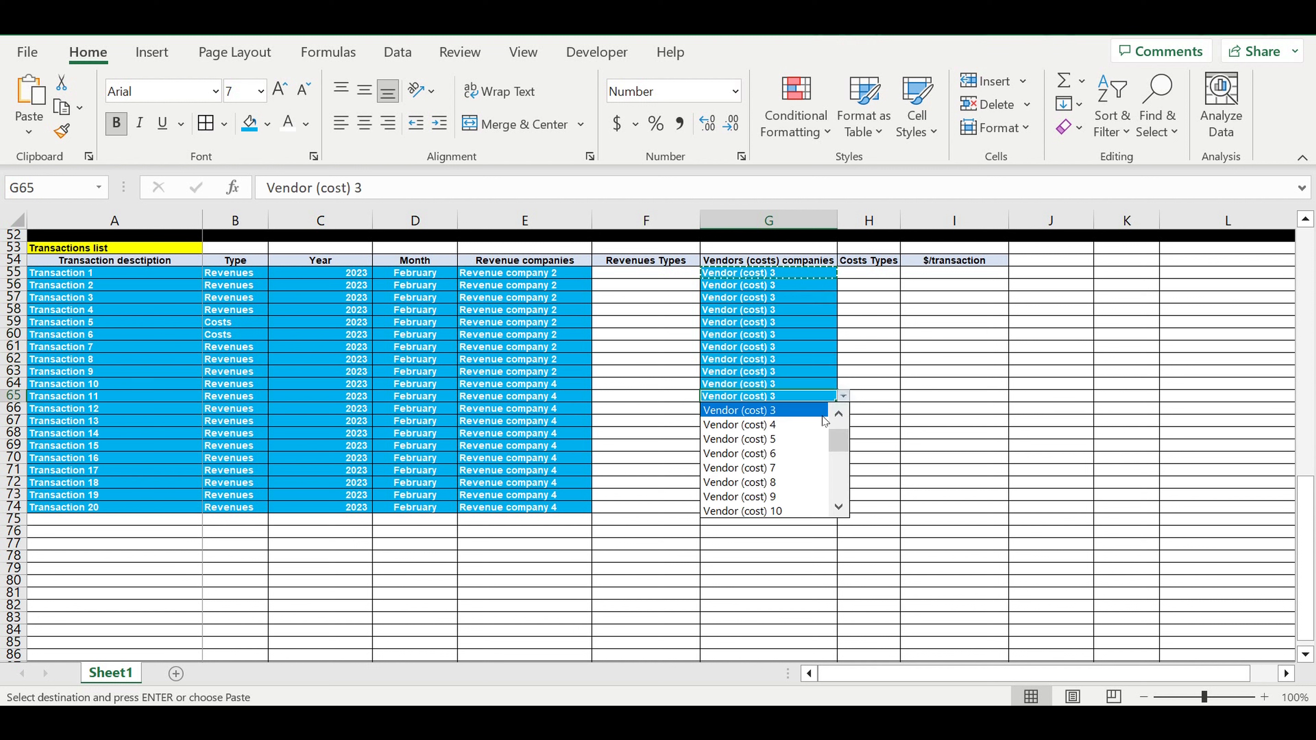
left_click(790, 465)
key("ctrl+c")
left_click_drag(817, 414, 790, 512)
key("ctrl+v")
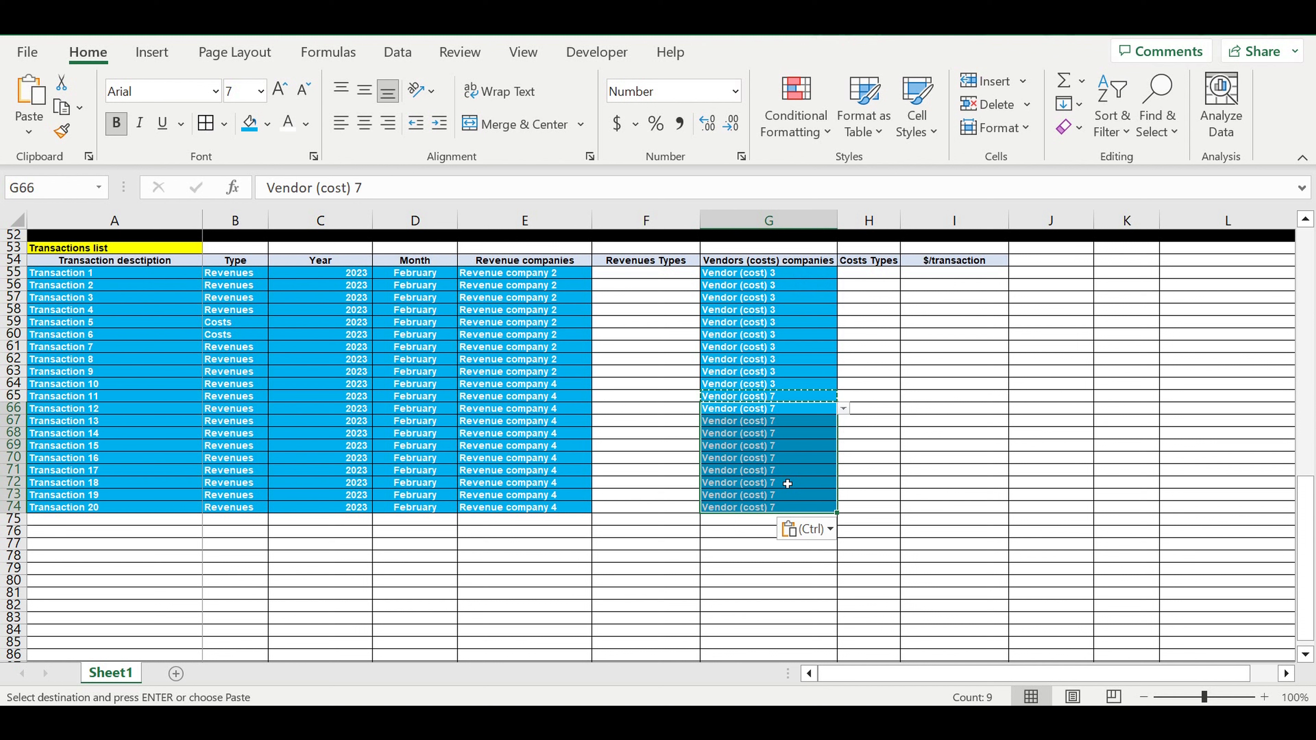
left_click(969, 359)
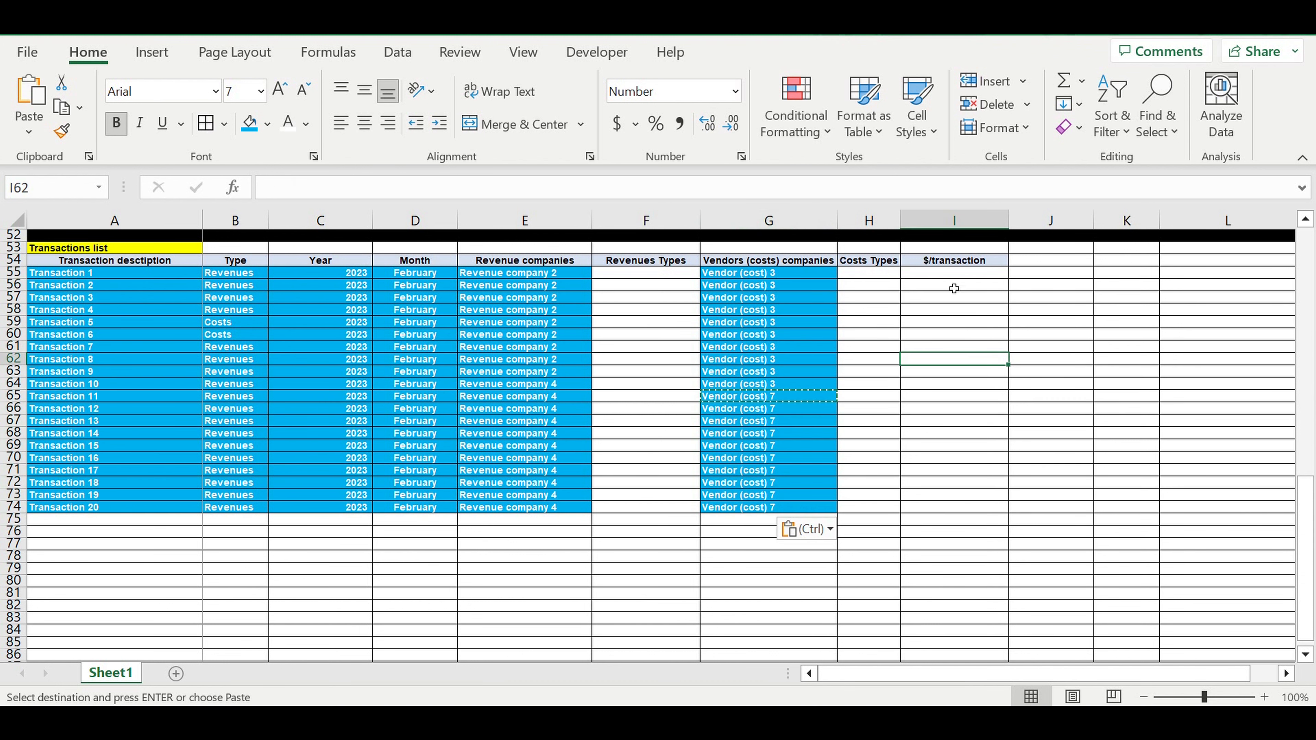
Step: Enter 2000 as the $/transaction amount in I55 and format it as dollar currency without decimals
left_click(953, 278)
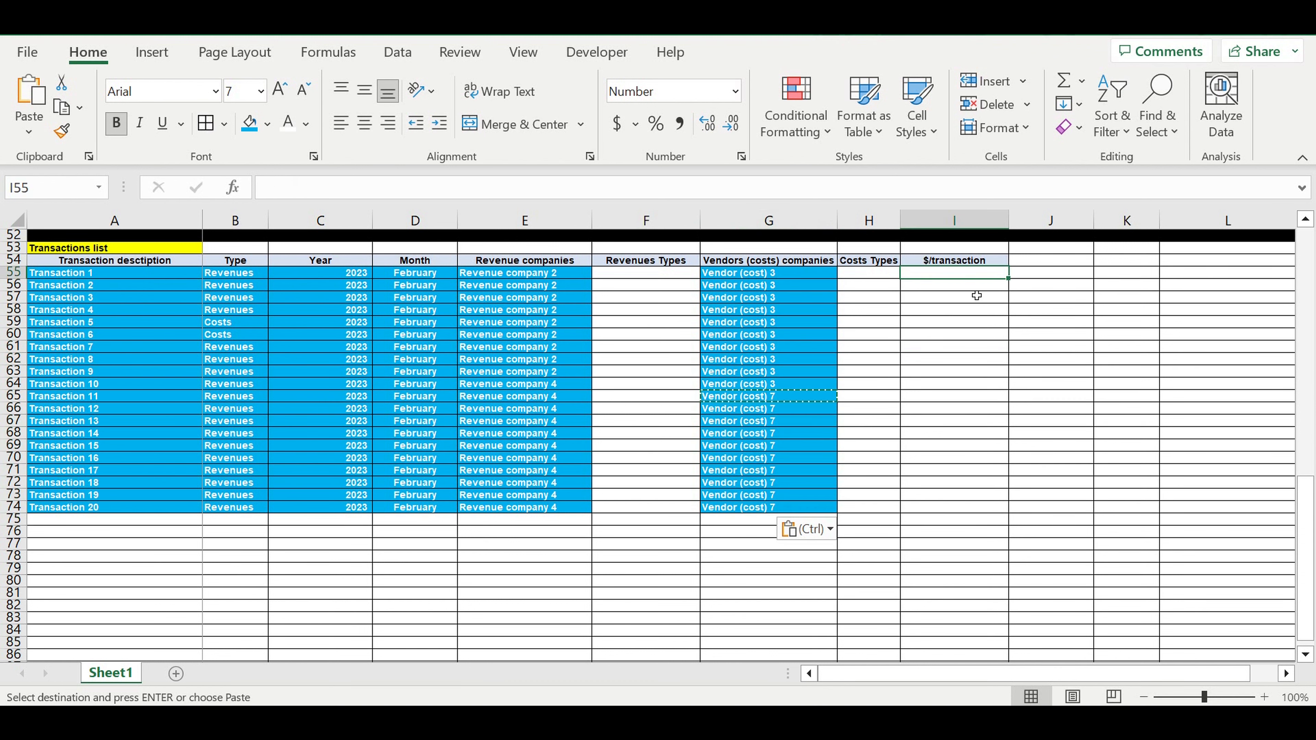
type("2,")
type("000")
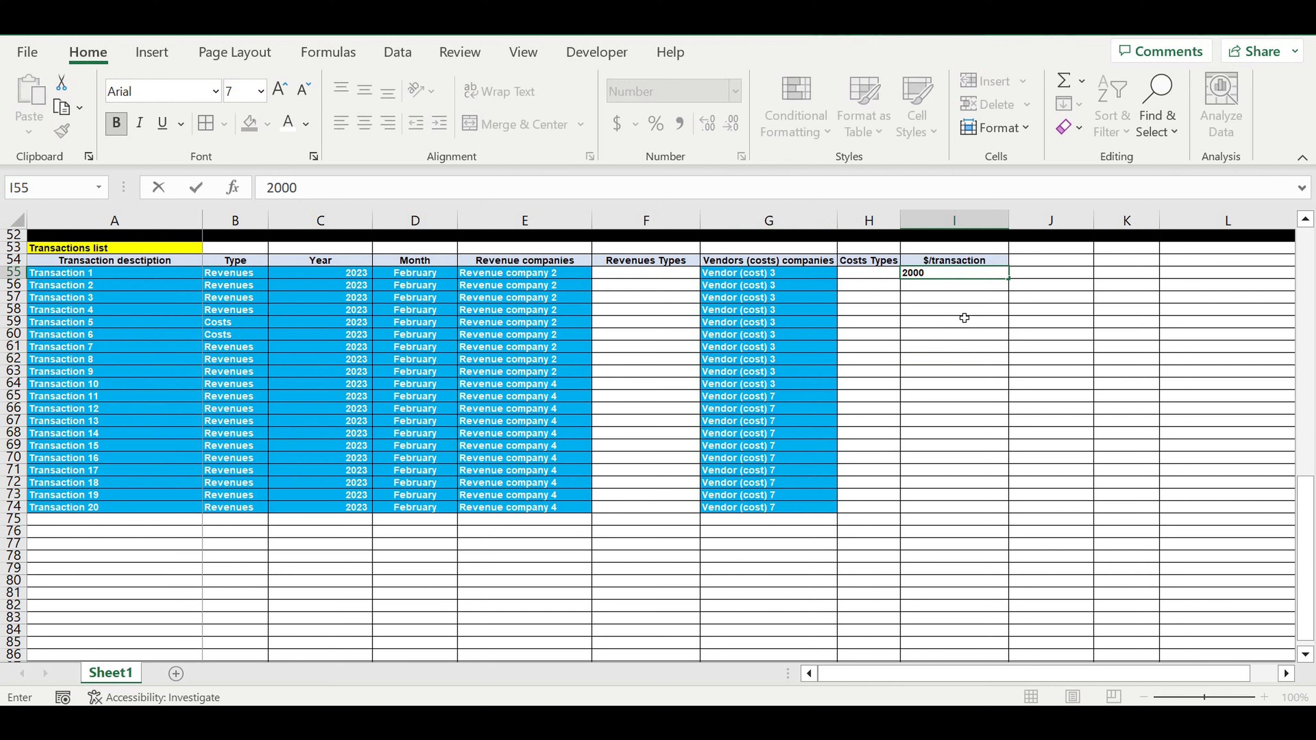
left_click(961, 315)
left_click(959, 278)
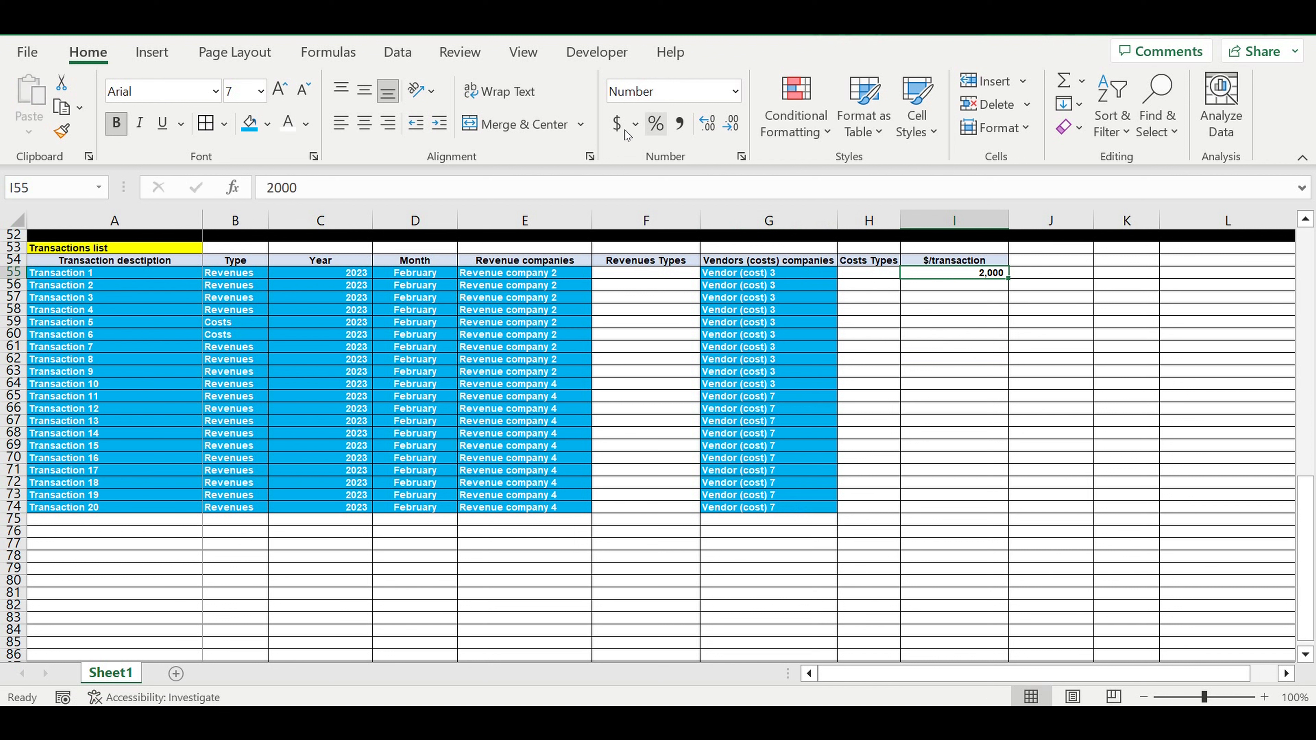
left_click(616, 124)
left_click(731, 124)
left_click(730, 124)
Step: Fill the I55 amount down to Transaction 20 in row 74 and format I55:I74 with white text on a light blue fill
left_click_drag(1012, 284, 964, 510)
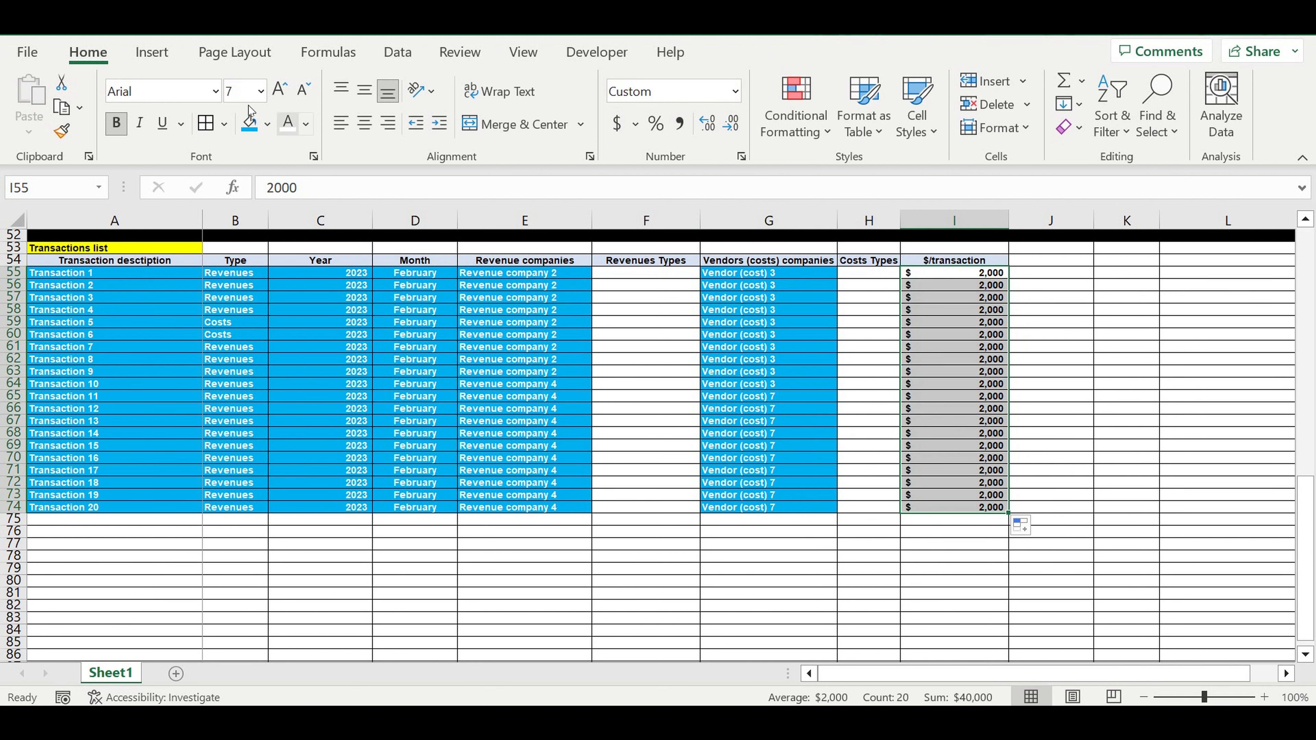
left_click(250, 123)
left_click(291, 125)
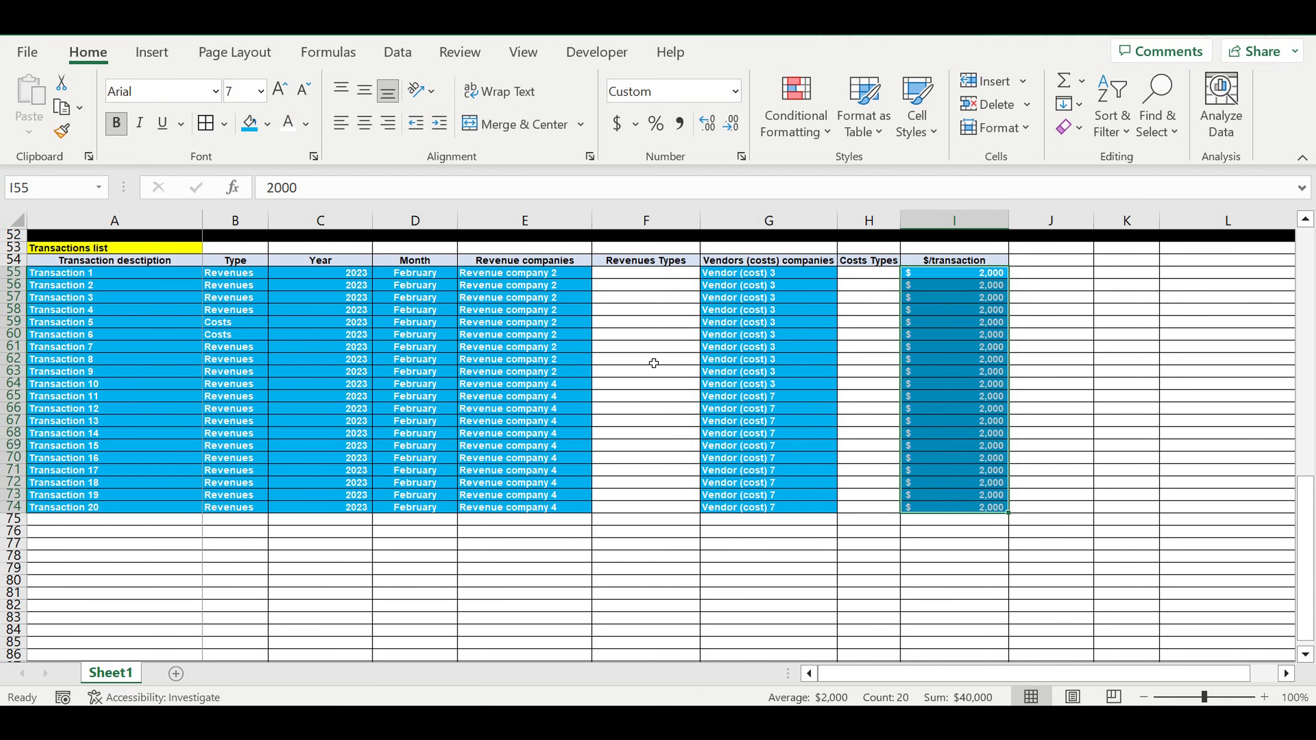
left_click(1099, 395)
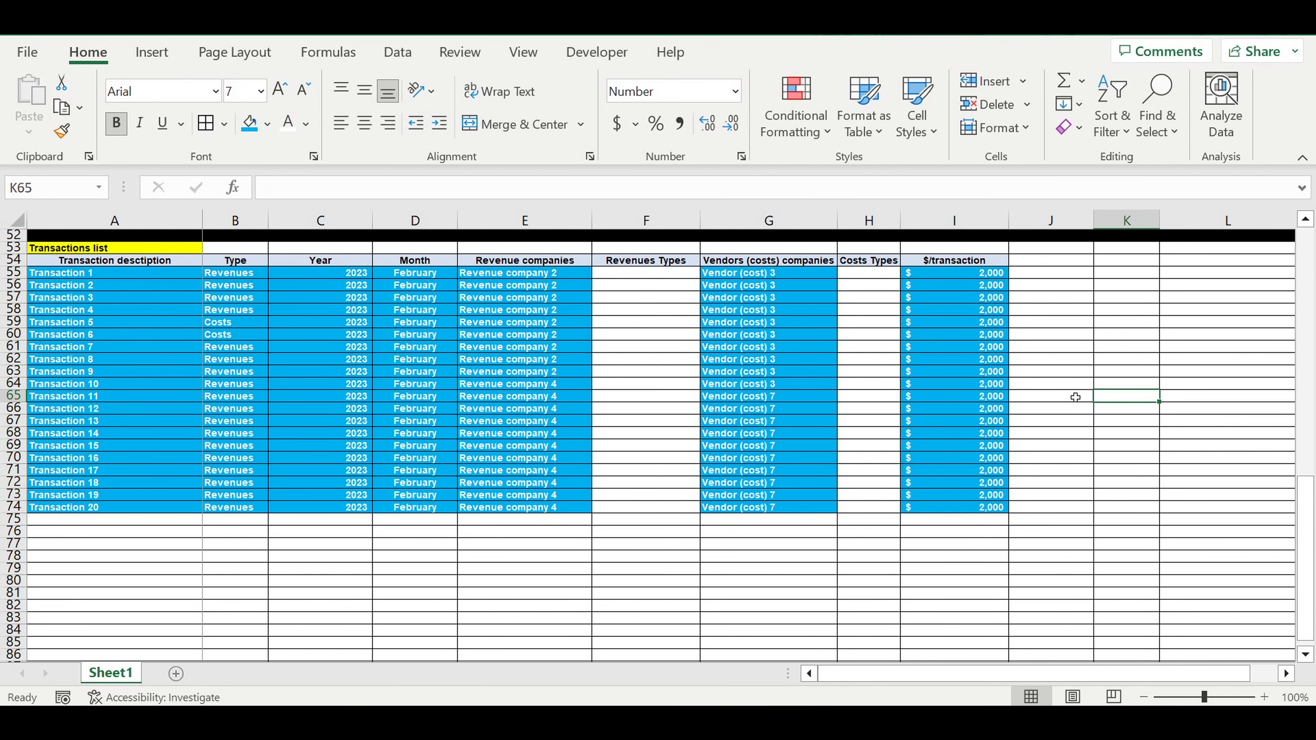
Step: Begin a VLOOKUP formula in F55 under Revenues Types with the revenue company in E55 as the lookup value
scroll(1072, 398, "up", 1)
scroll(1072, 397, "up", 1)
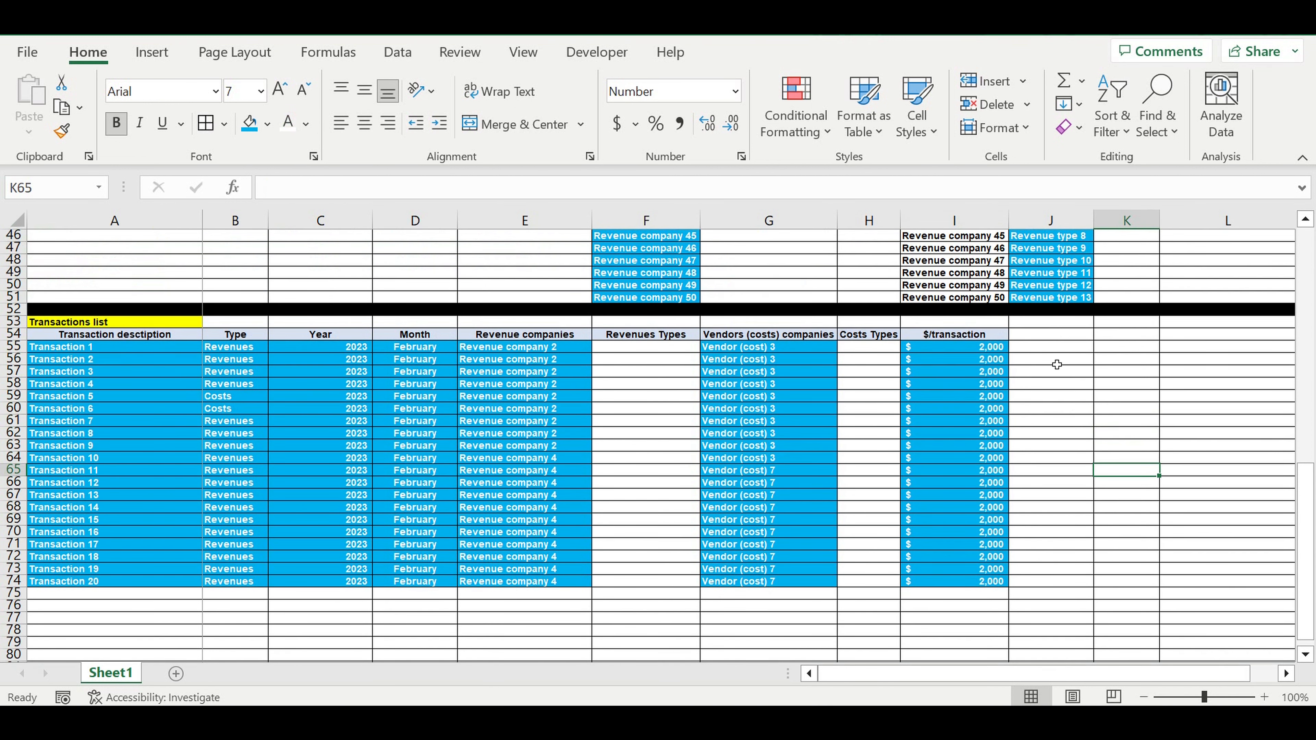
left_click(875, 347)
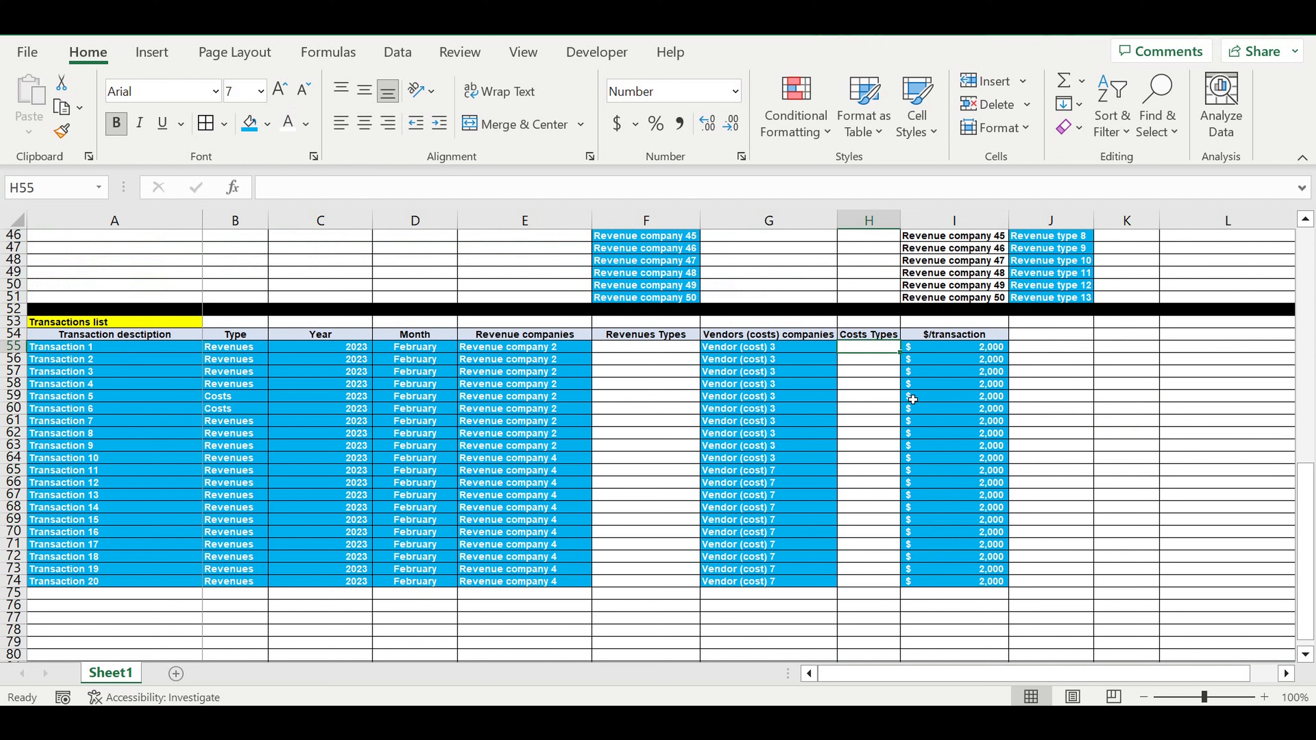
left_click(650, 351)
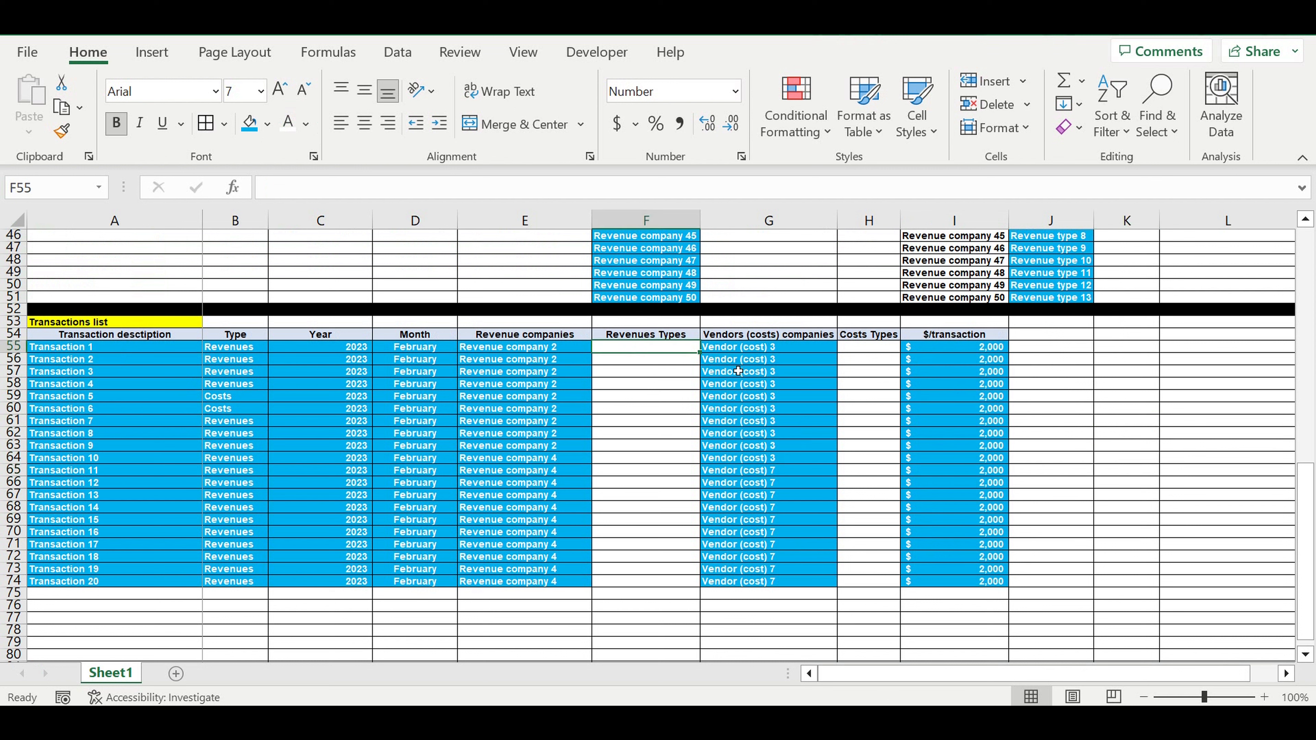
type("=vl")
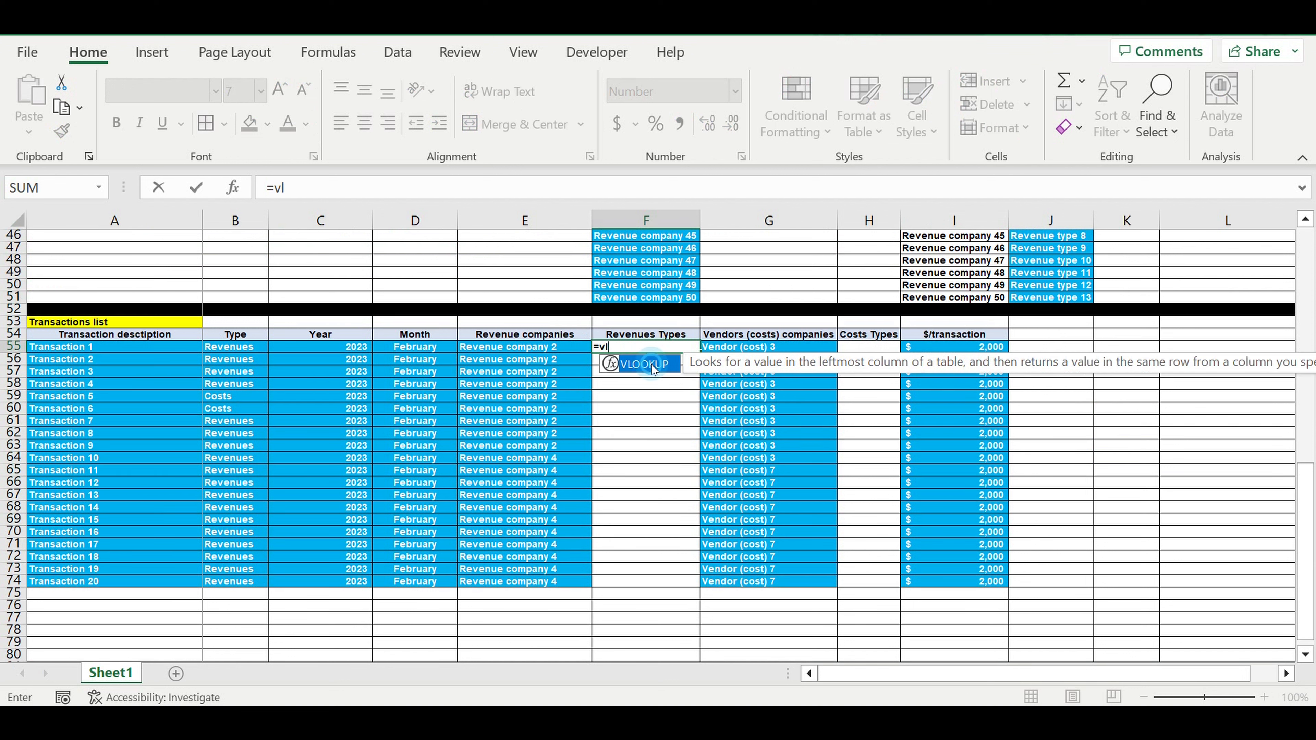
double_click(655, 368)
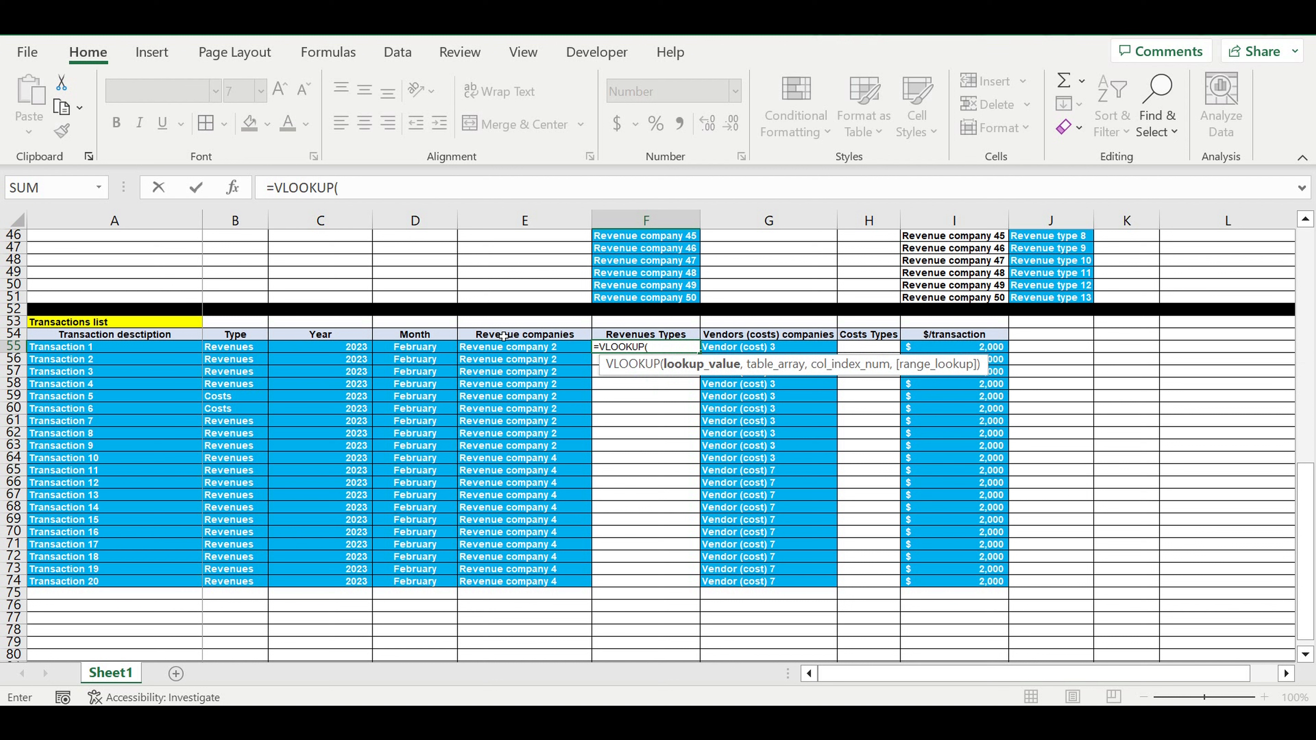
left_click(535, 352)
type(",")
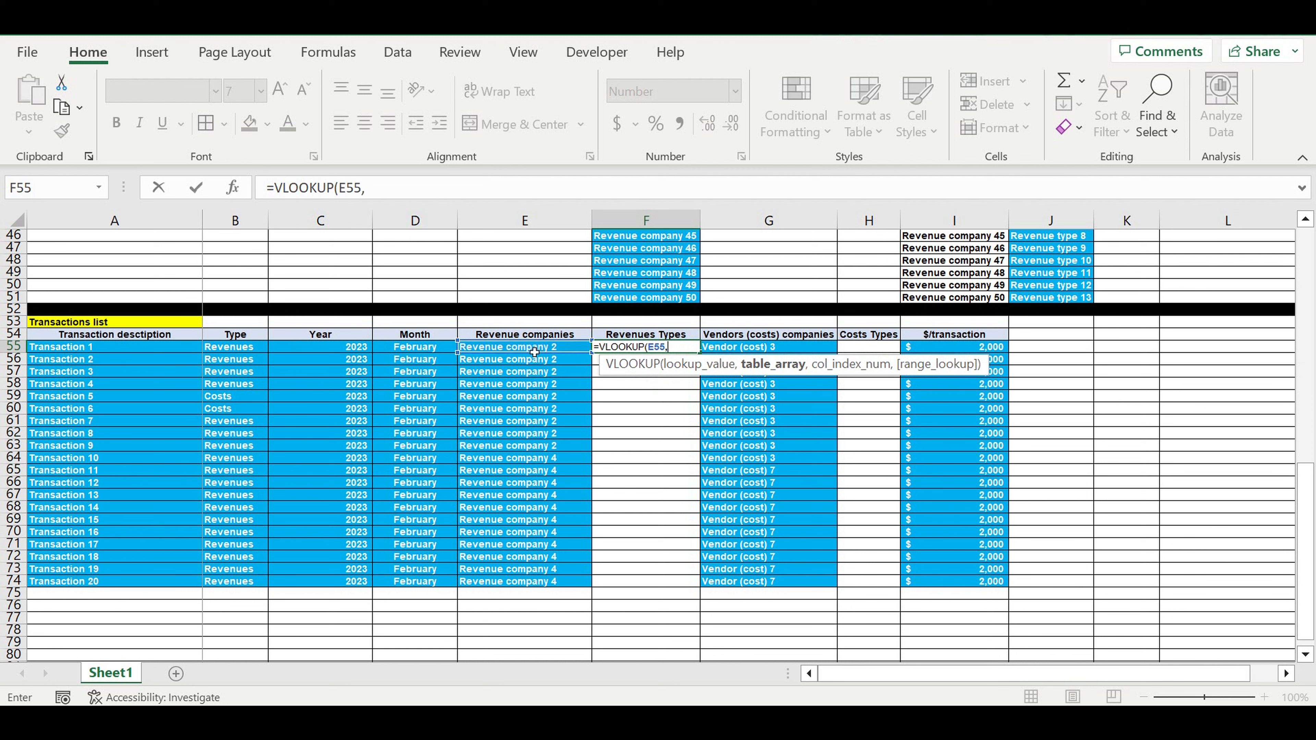
Step: Complete the F55 VLOOKUP arguments with table array I2:J51, column index 2 and 0 for an exact match
scroll(543, 377, "up", 15)
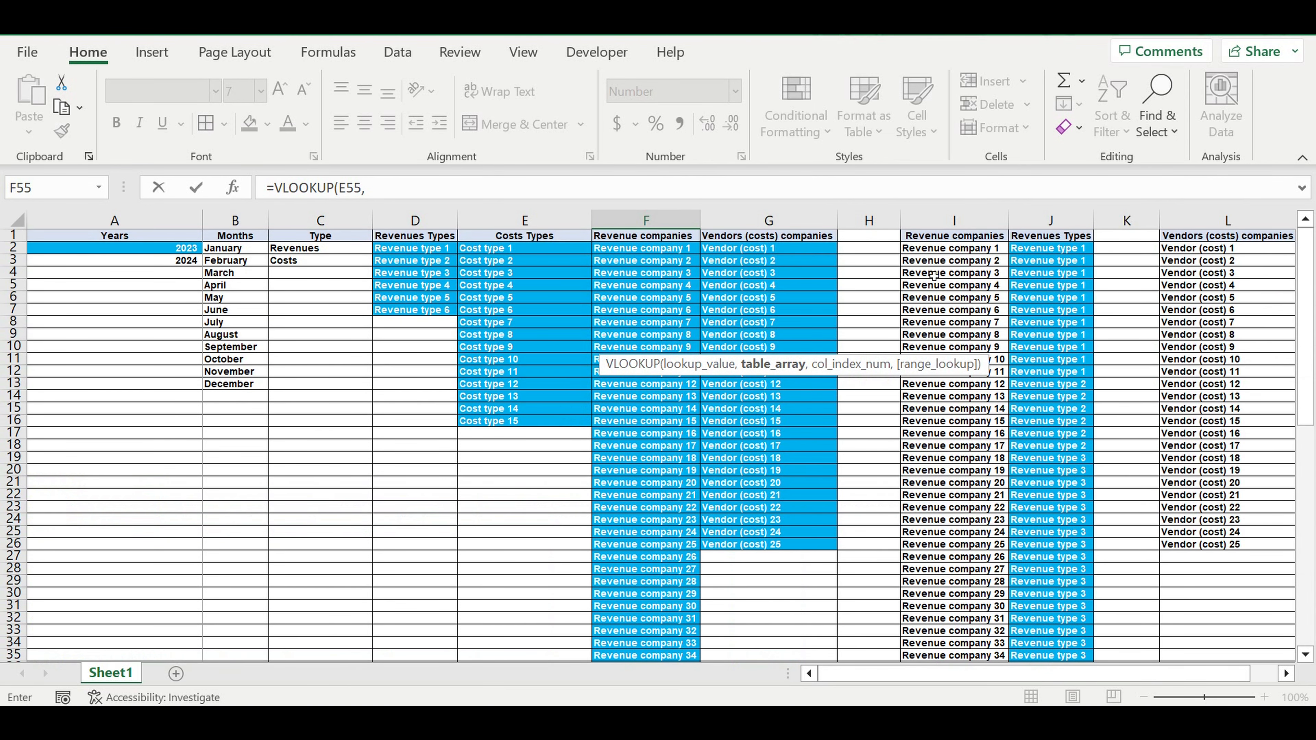
left_click_drag(948, 254, 1052, 594)
left_click(426, 189)
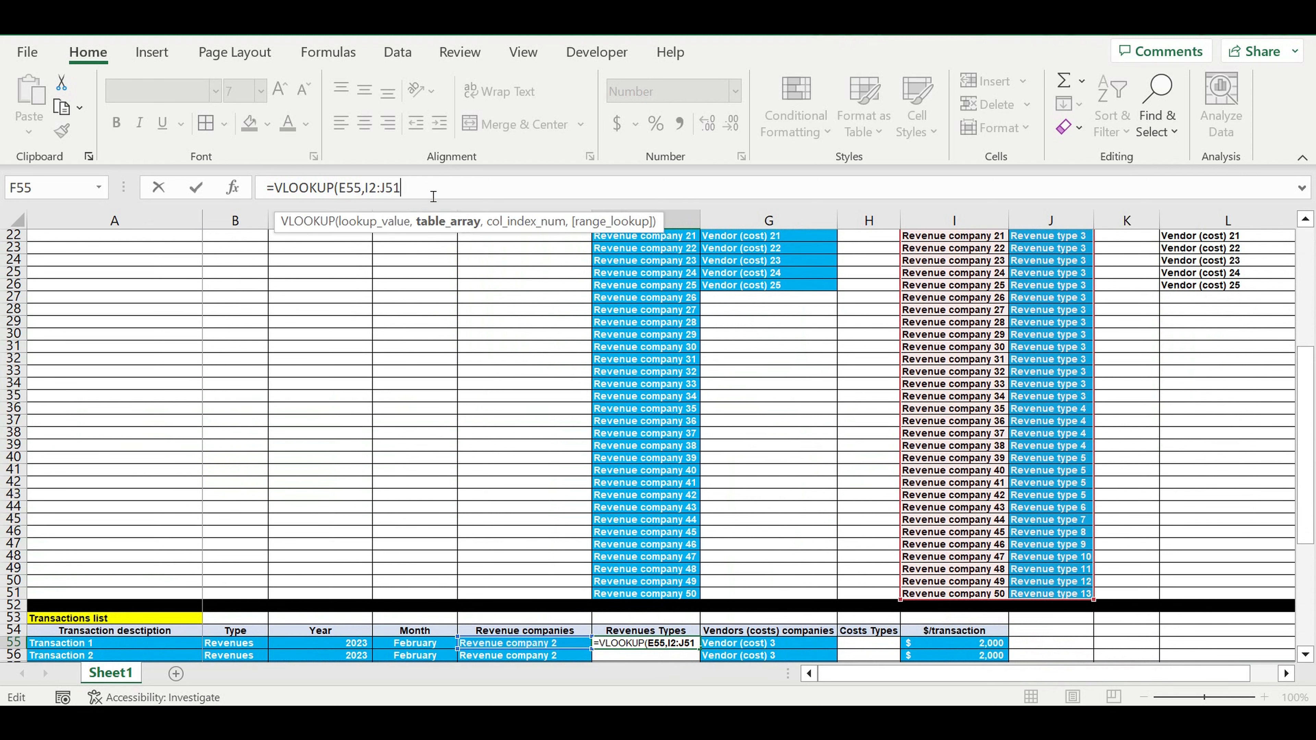
type(",2")
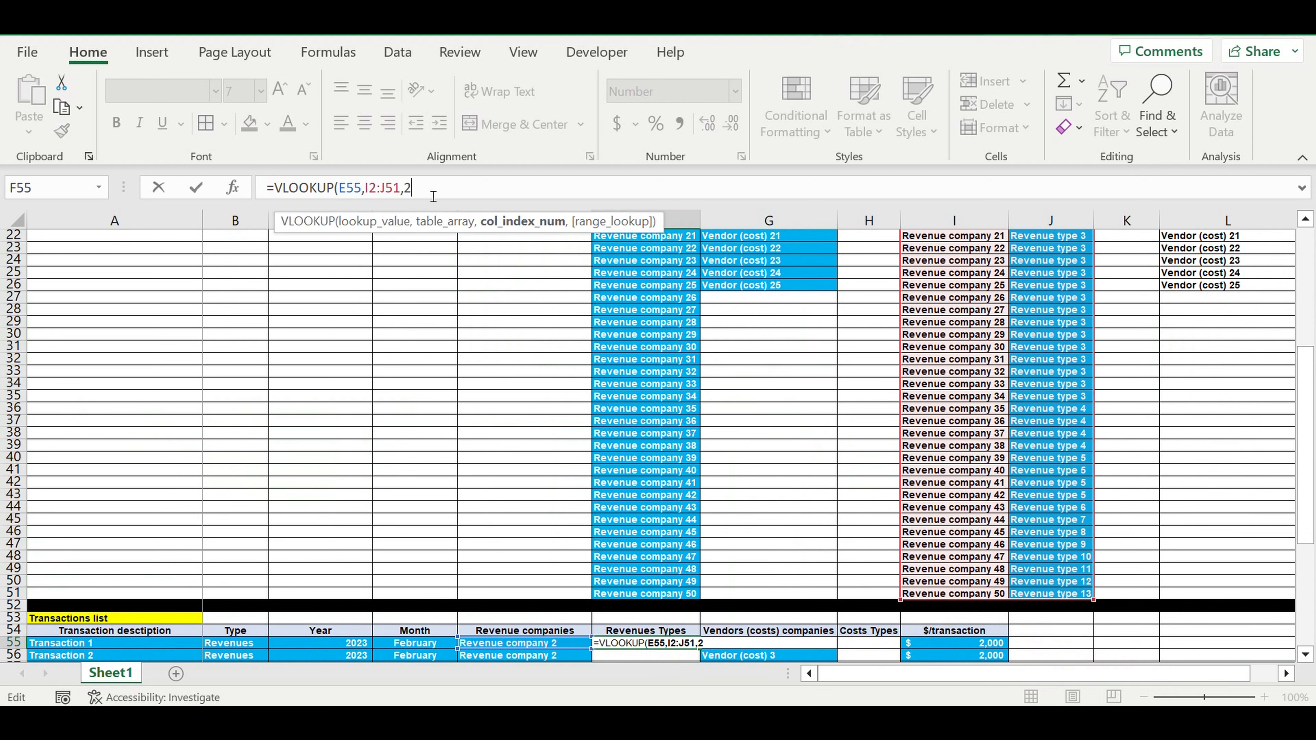
type(",")
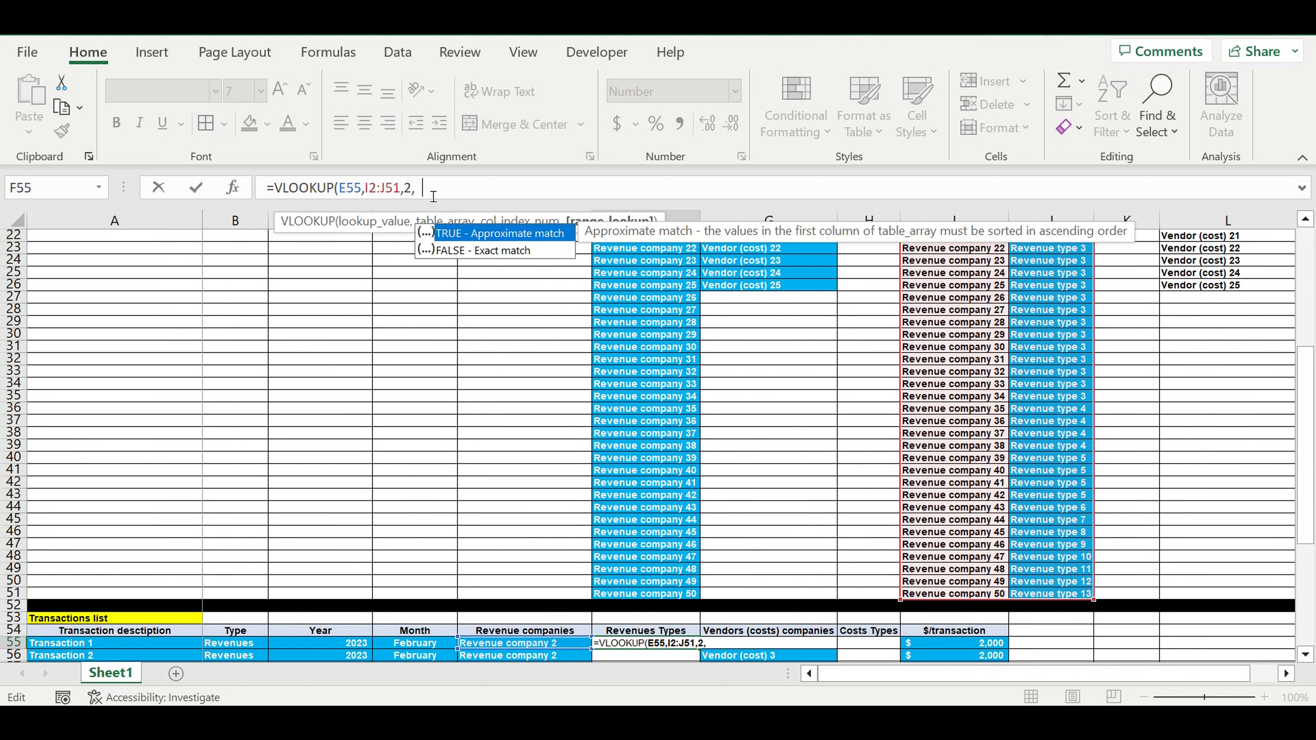
type("0)")
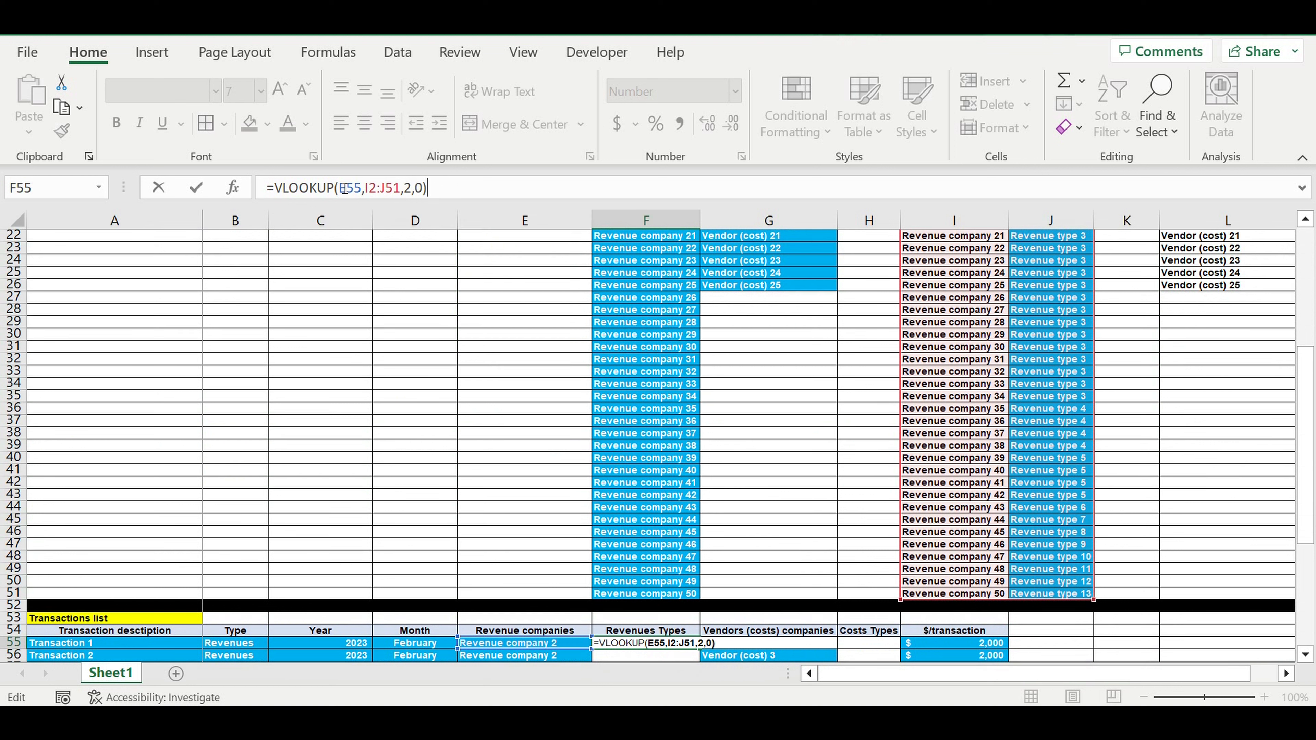
Step: Make the VLOOKUP table range in F55 absolute as $I$2:$J$51
left_click(365, 190)
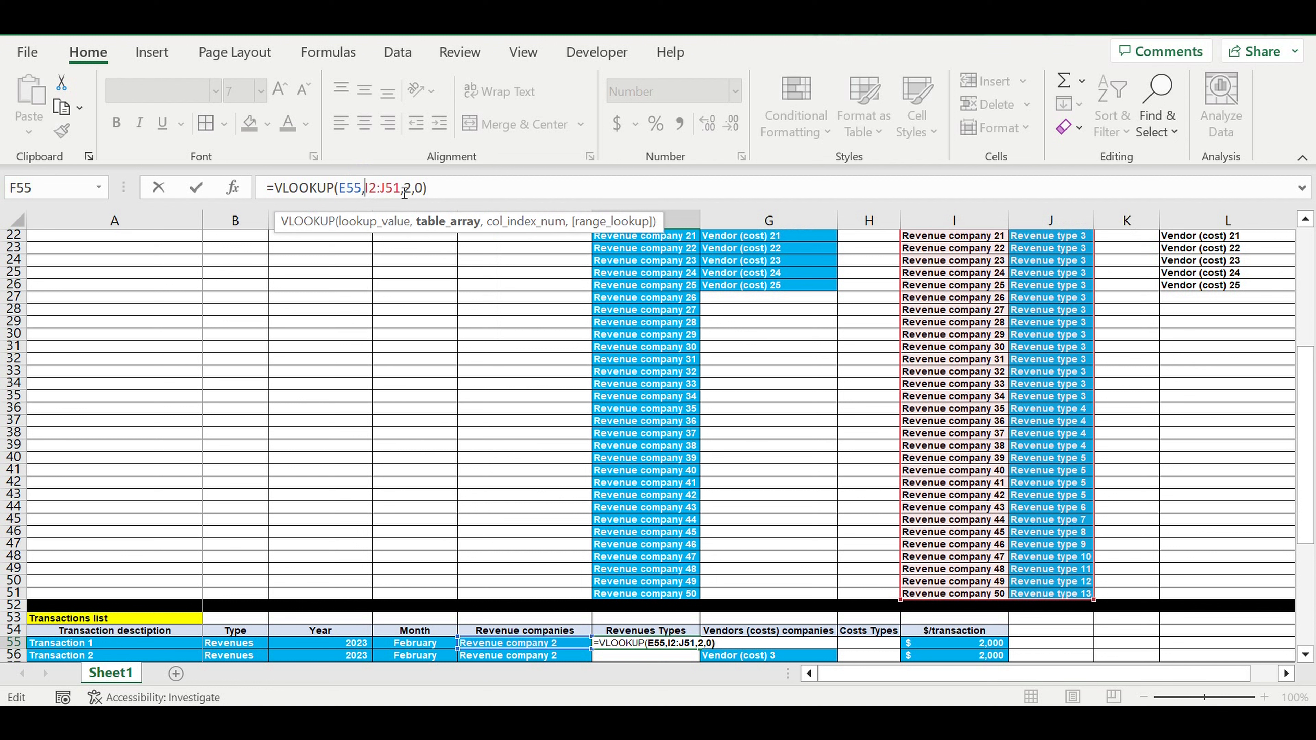
type("$")
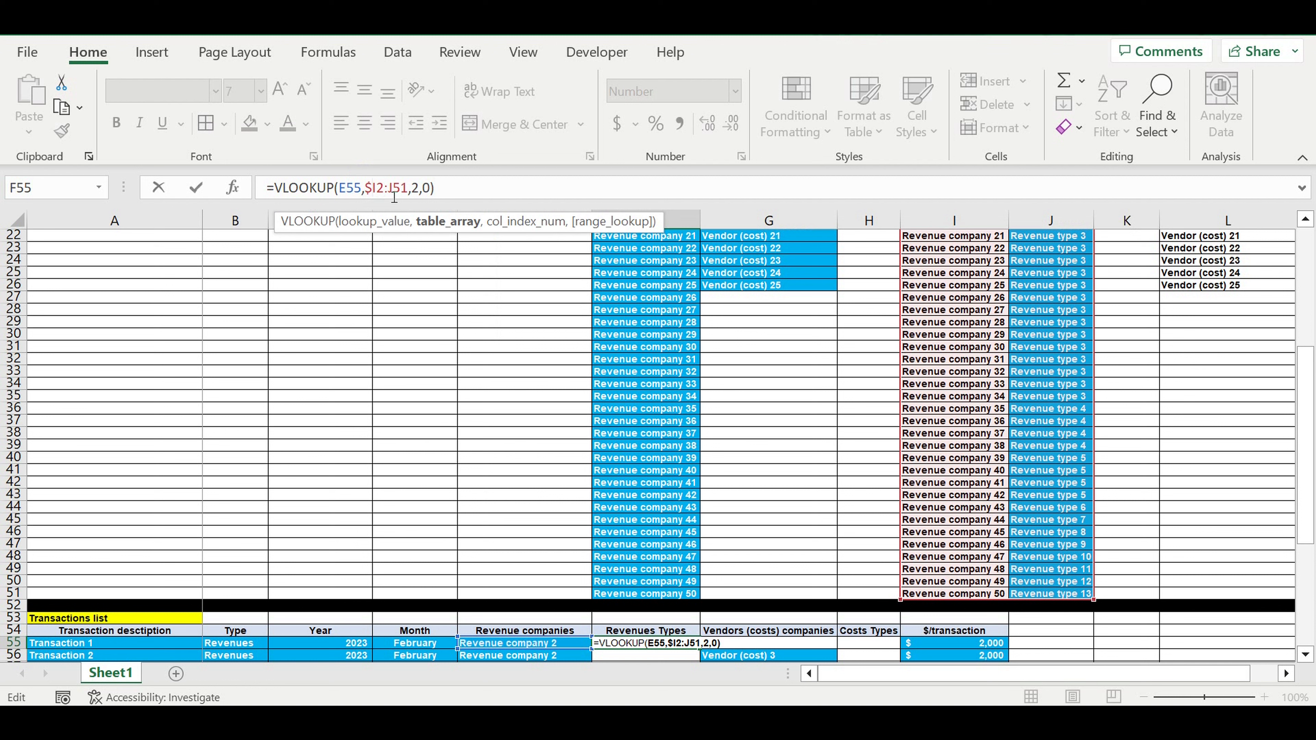
key("Right")
type("$I$")
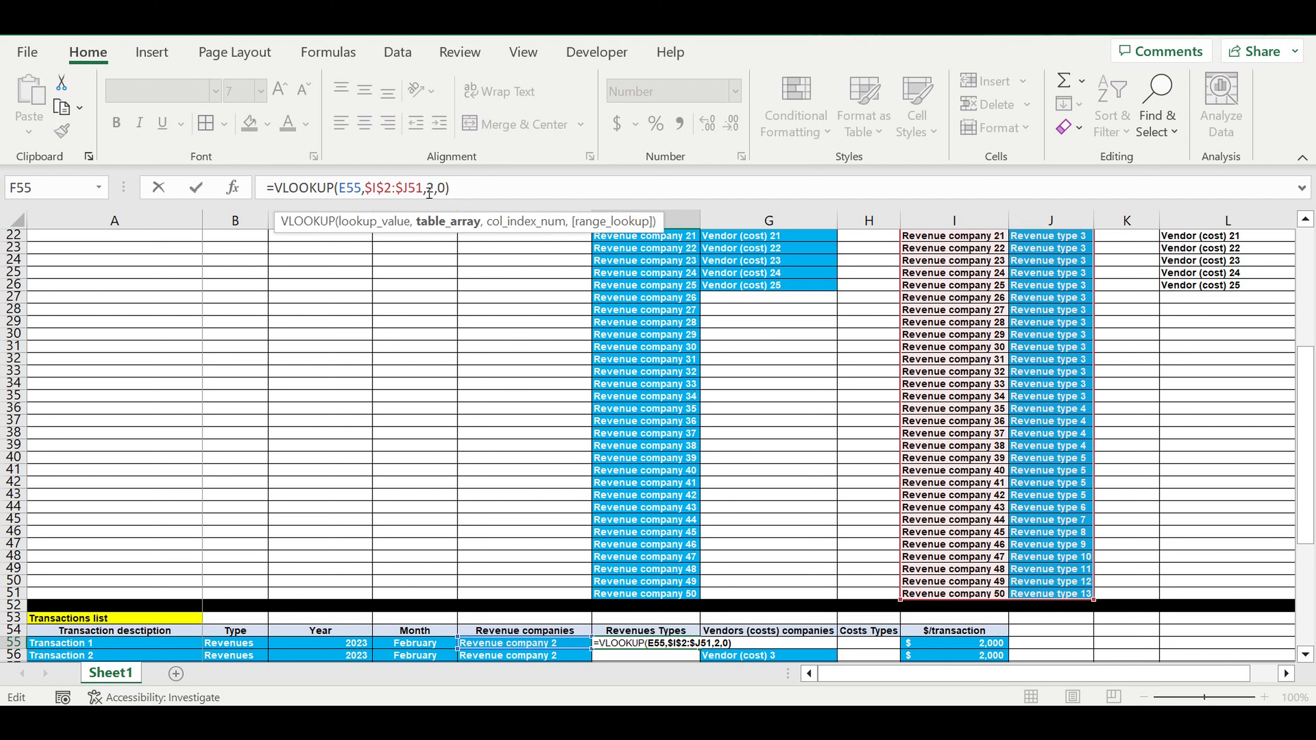
key("Right")
type("$")
Step: Wrap the F55 VLOOKUP in IFERROR with an empty string "" as the error value and enter the formula
left_click(278, 191)
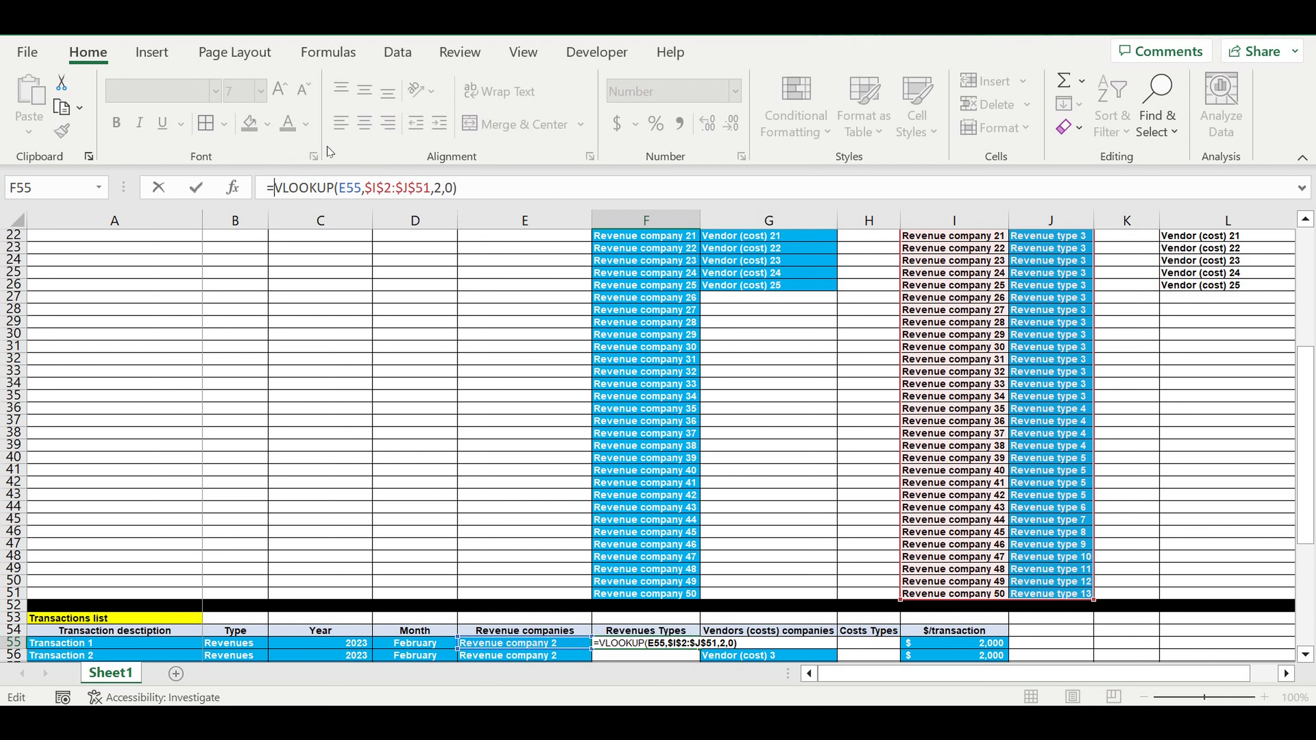
type("if")
key("Down")
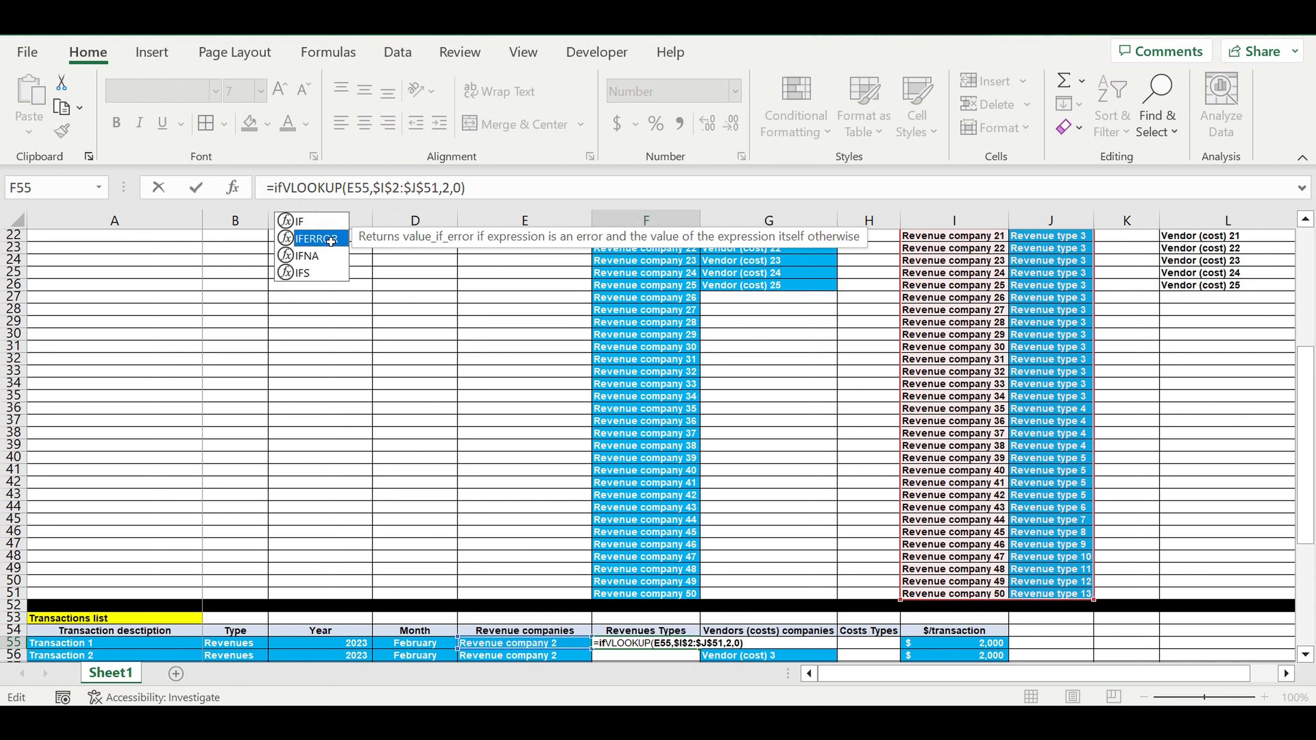
key("Tab")
left_click(538, 189)
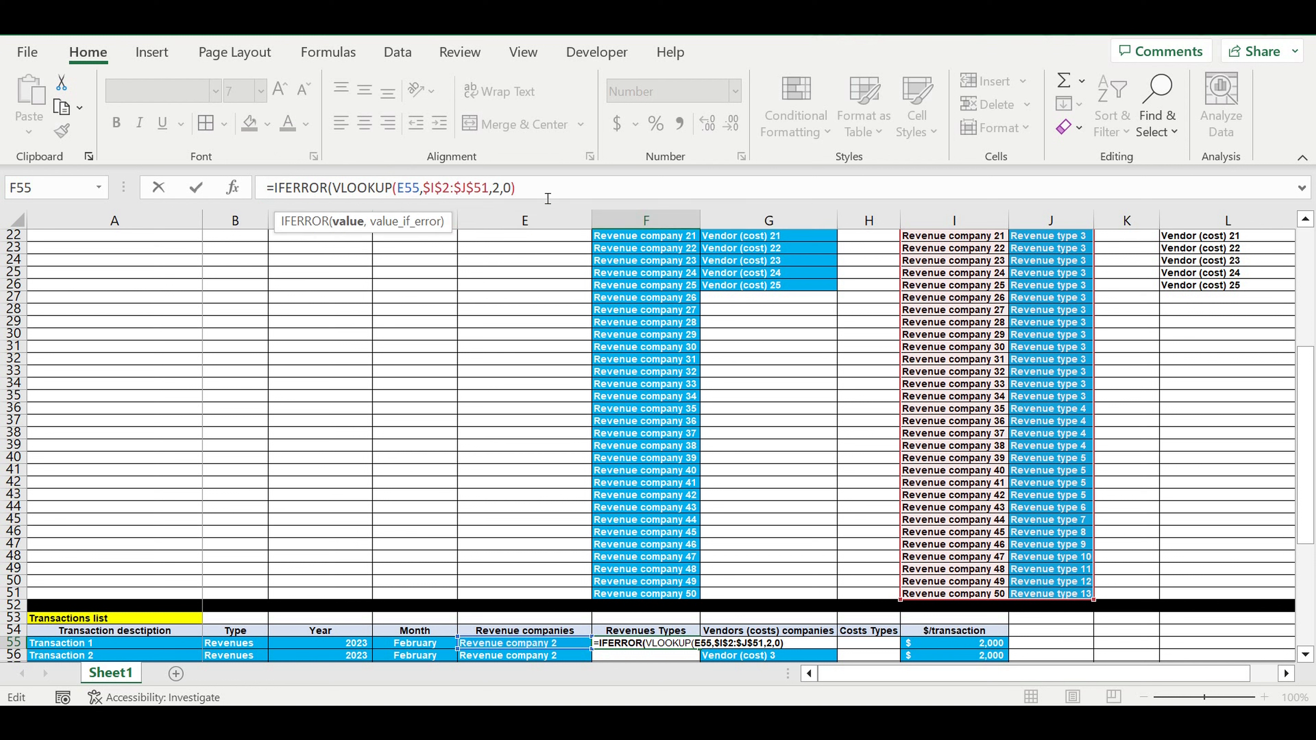
type(",")
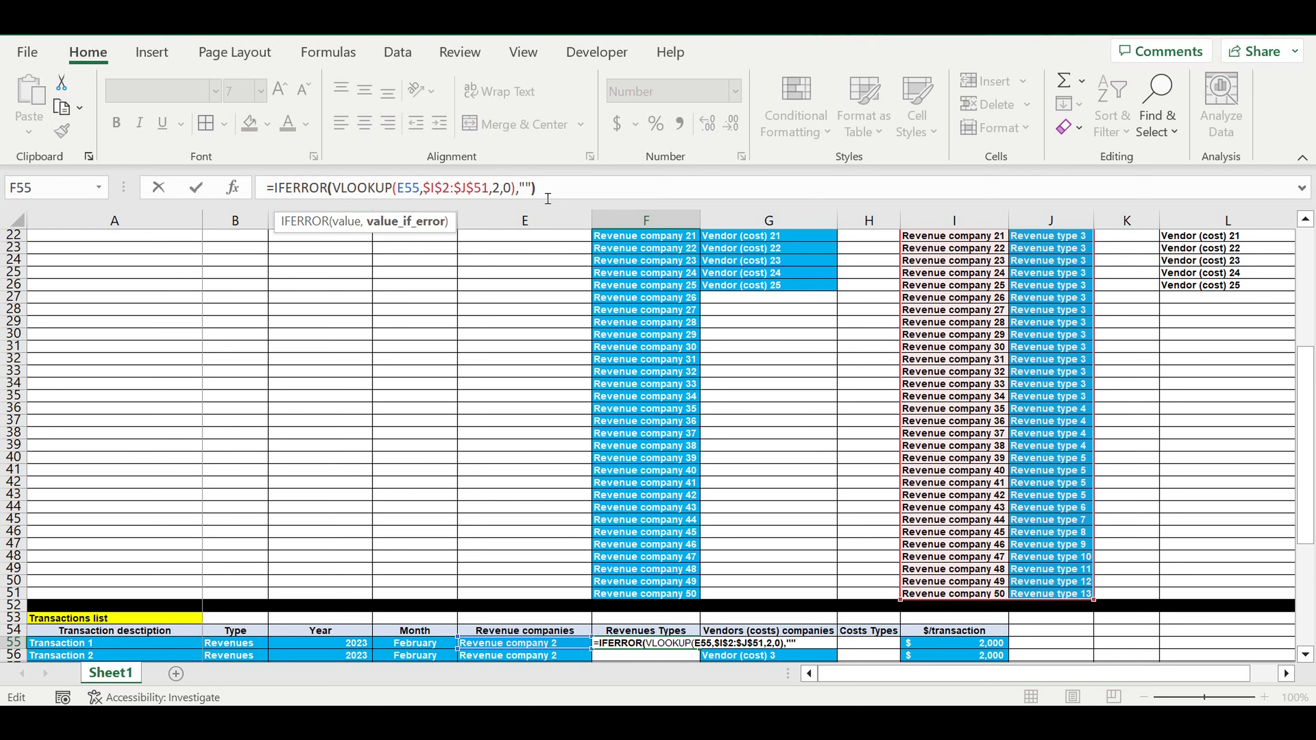
type("\"\")")
key("Return")
Step: Fill the F55 revenue type formula down to Transaction 20 in row 74
scroll(804, 504, "down", 4)
scroll(804, 505, "down", 6)
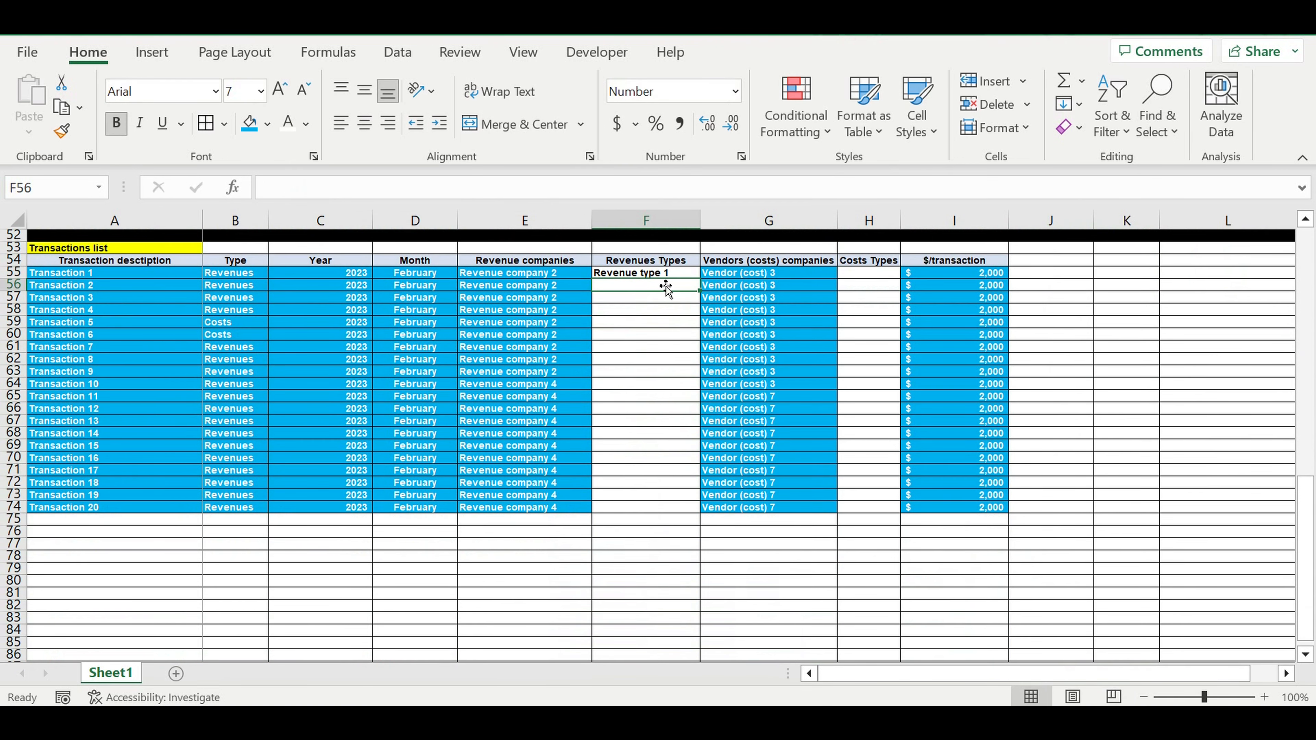
left_click(684, 273)
left_click_drag(704, 285, 684, 511)
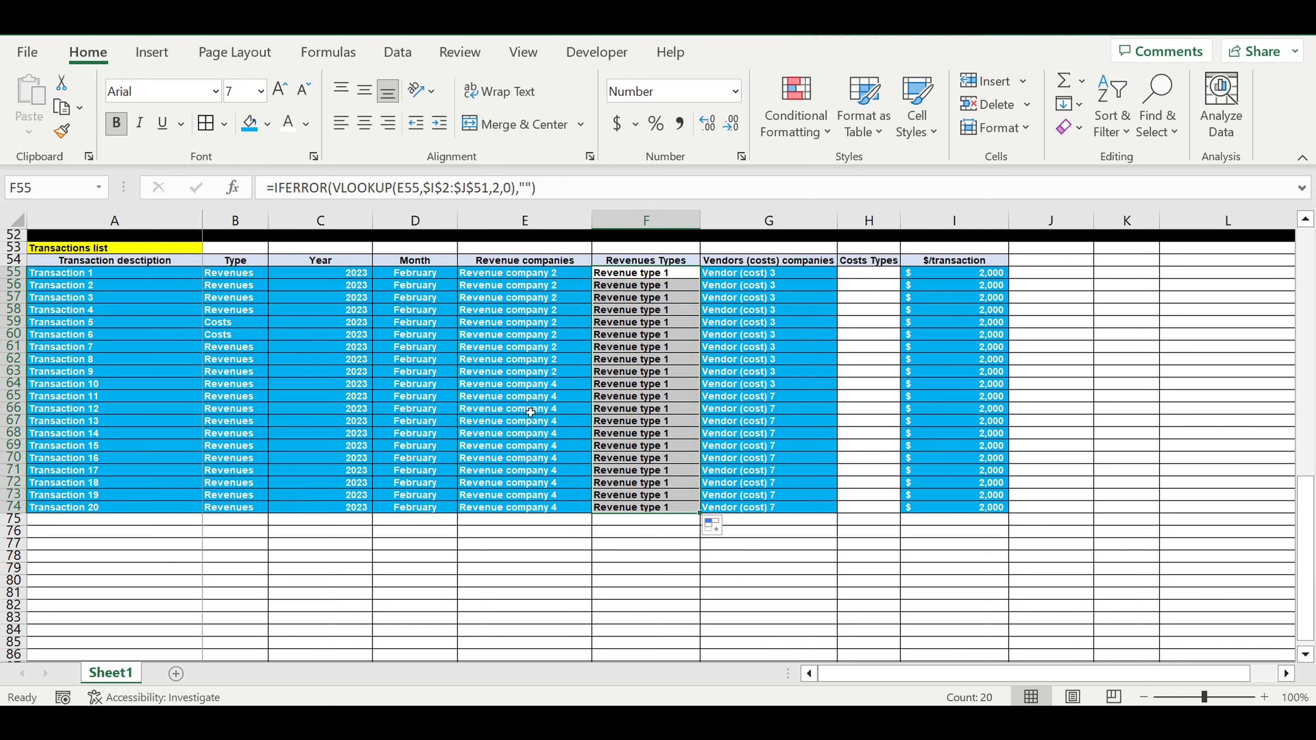
Step: Try Revenue company 8 and Revenue company 48 for Transaction 12 in E66 to test the revenue type lookup
left_click(549, 414)
left_click(598, 410)
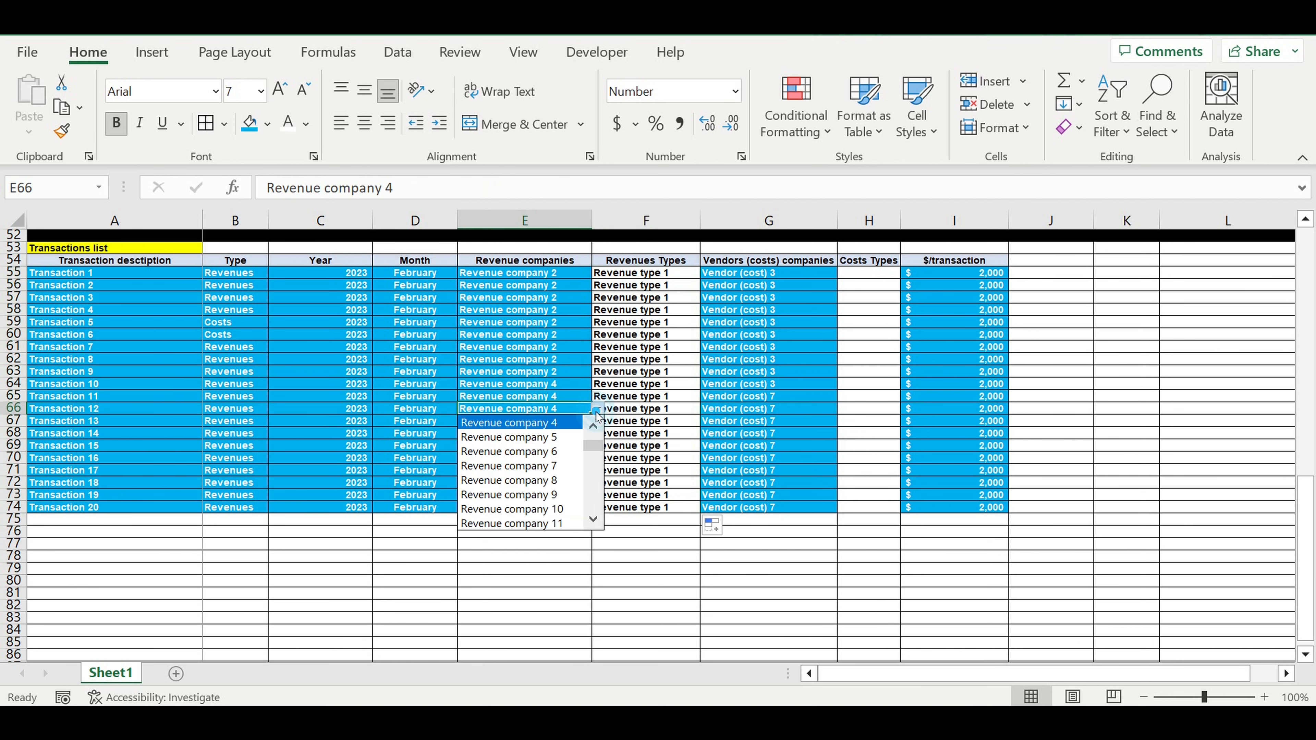
left_click(558, 481)
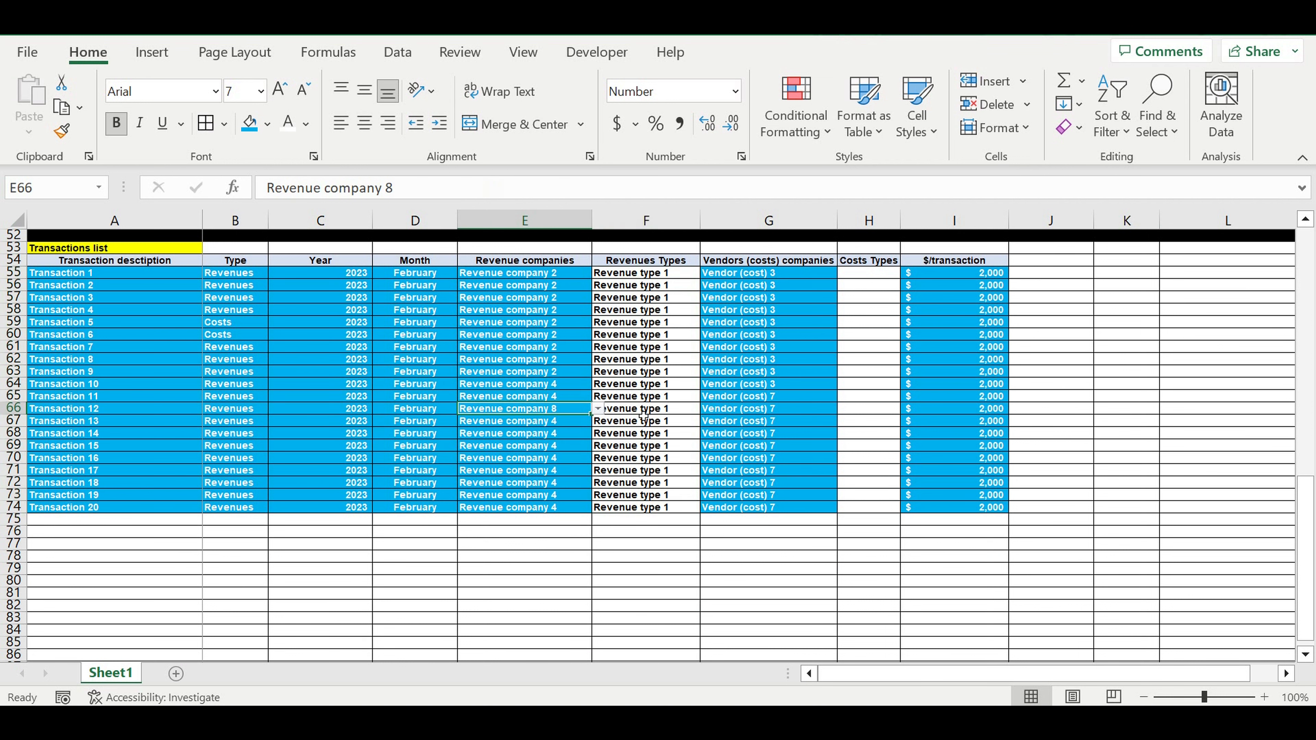
left_click(598, 410)
left_click_drag(594, 456, 546, 500)
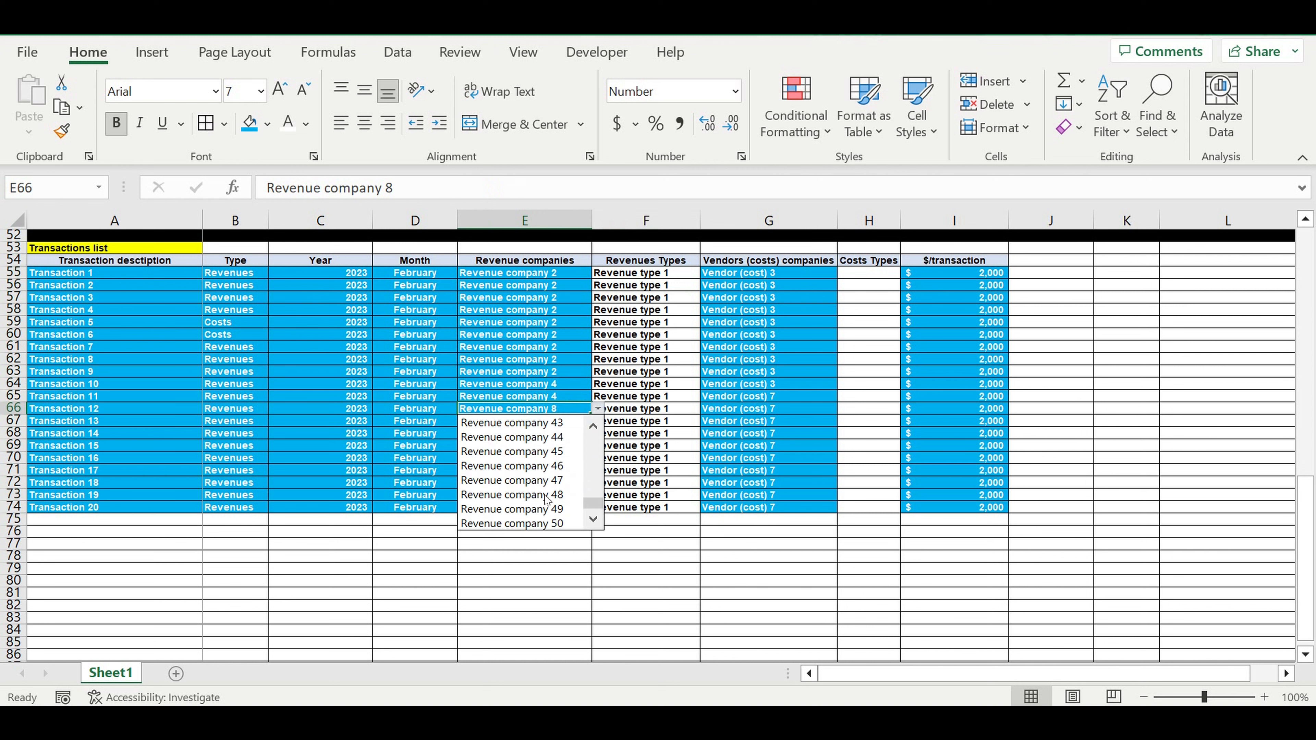
left_click(546, 497)
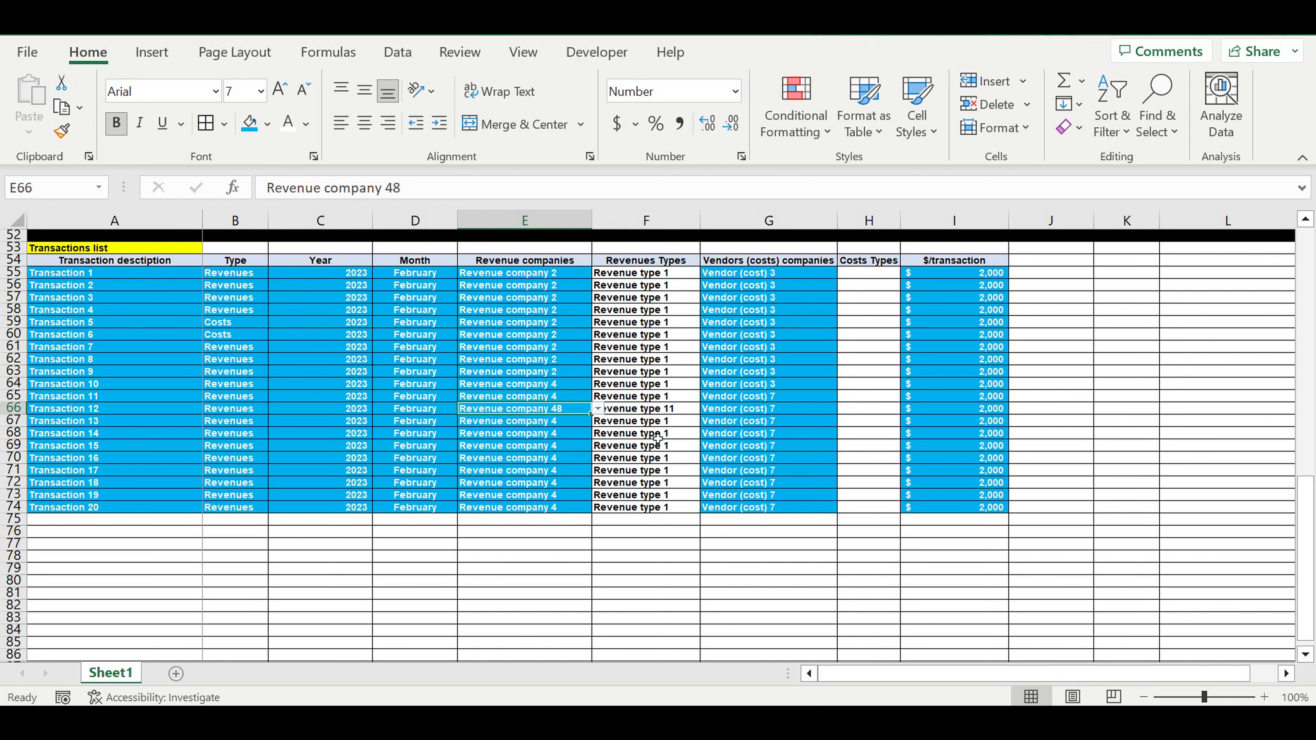
left_click(652, 415)
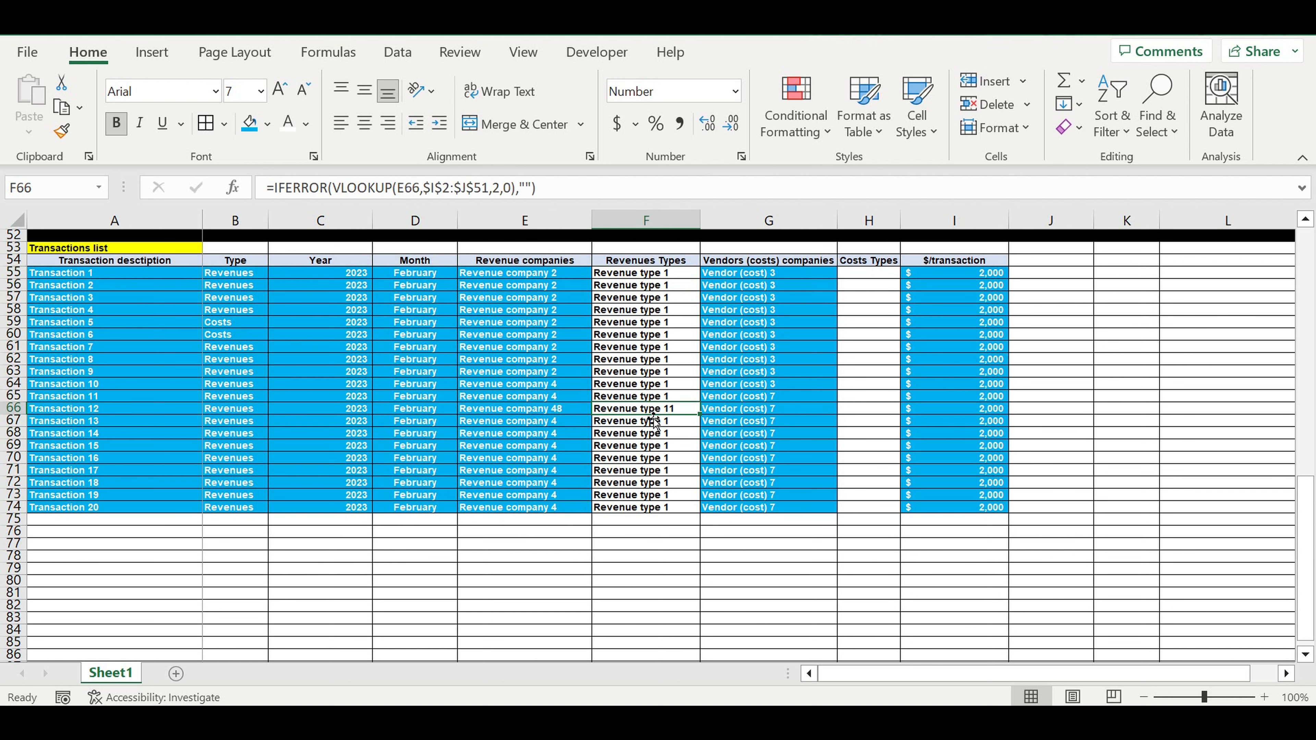
Step: Set the revenue company for Transaction 12 in E66 to Revenue company 18 and check its looked-up type in F66
left_click(541, 414)
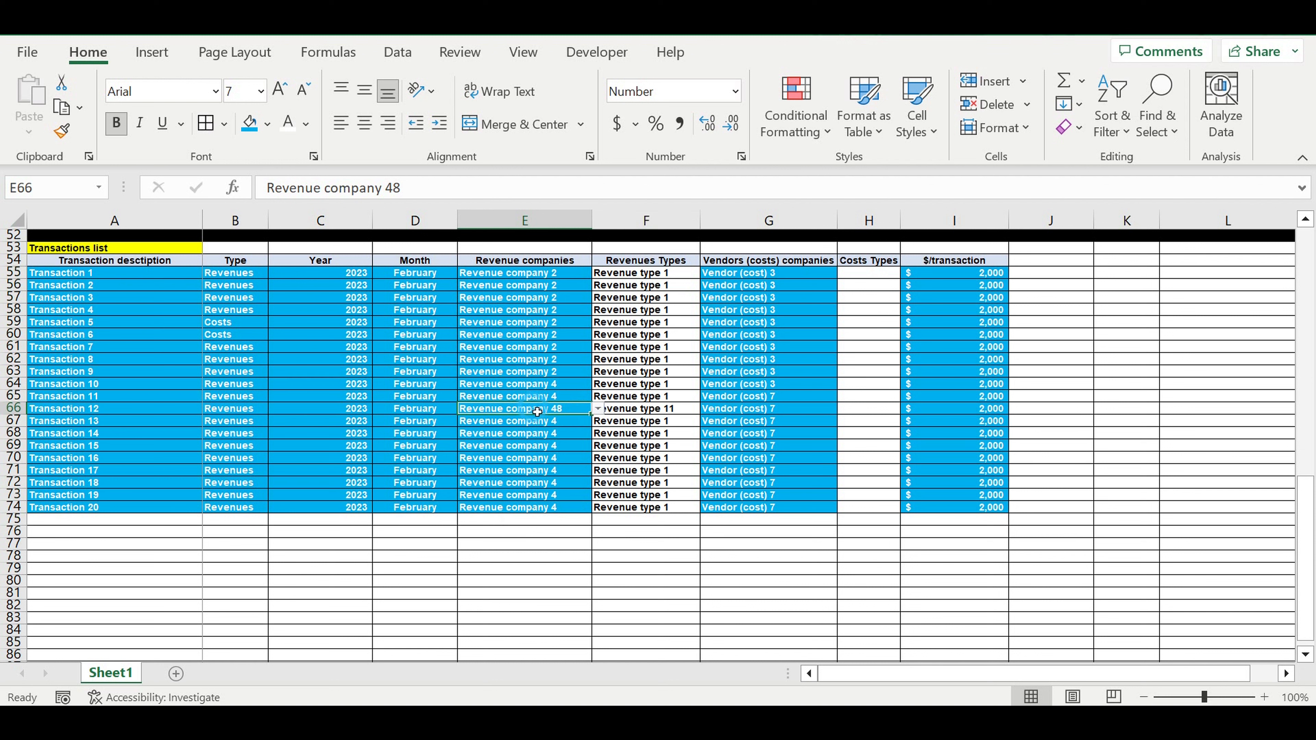
left_click(598, 410)
left_click_drag(599, 502, 592, 461)
left_click(547, 465)
left_click(667, 461)
left_click(649, 408)
Step: Set the revenue company for Transaction 16 in E70 to Revenue company 23 and check its looked-up type in F70
left_click(580, 459)
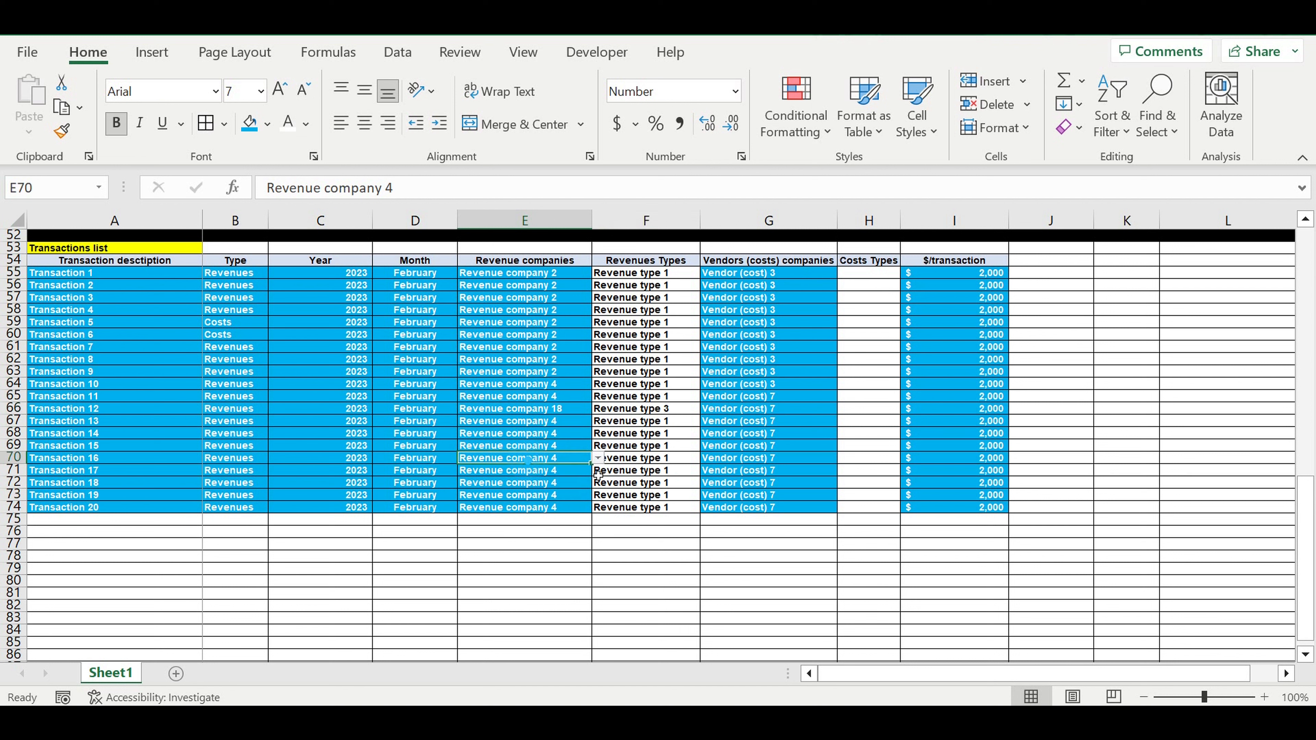
left_click(598, 457)
scroll(557, 488, "down", 5)
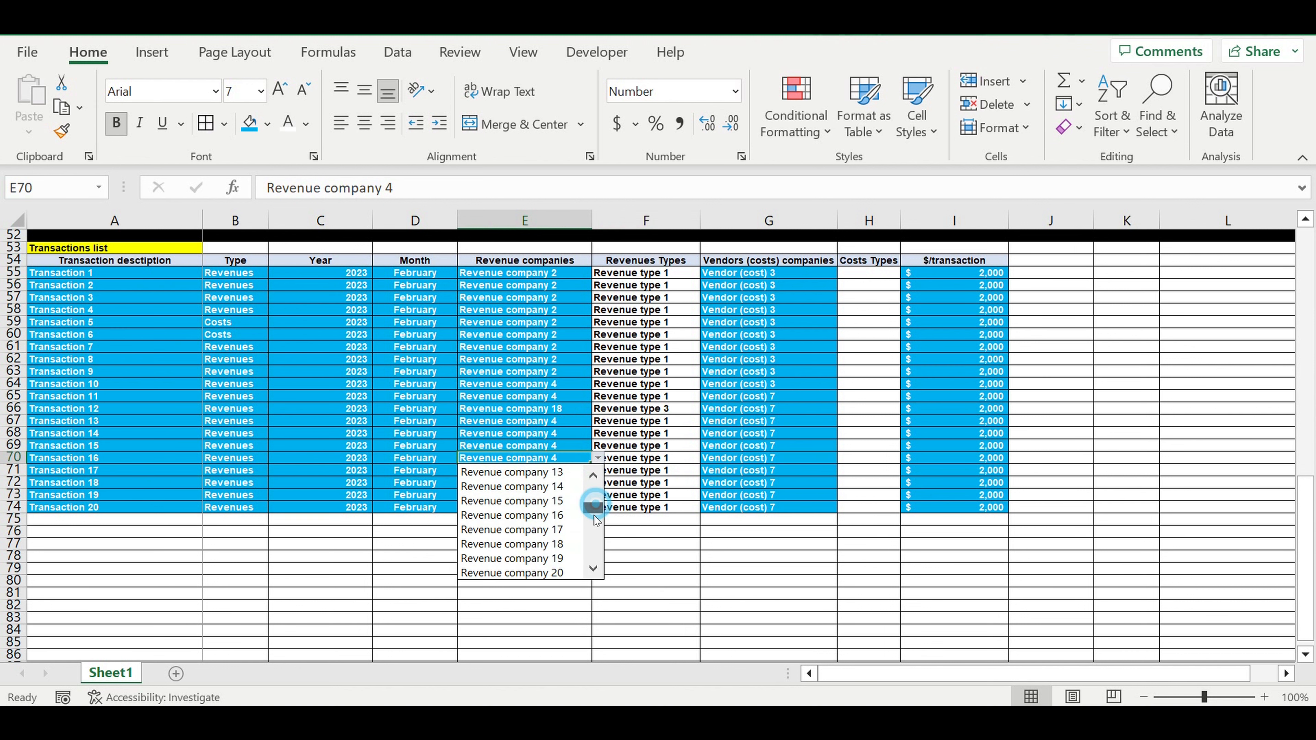
left_click(528, 536)
left_click(646, 485)
left_click(650, 458)
Step: Copy the revenue type formula from F55 into H55 under Costs Types and check its lookup cell G55
scroll(883, 426, "up", 5)
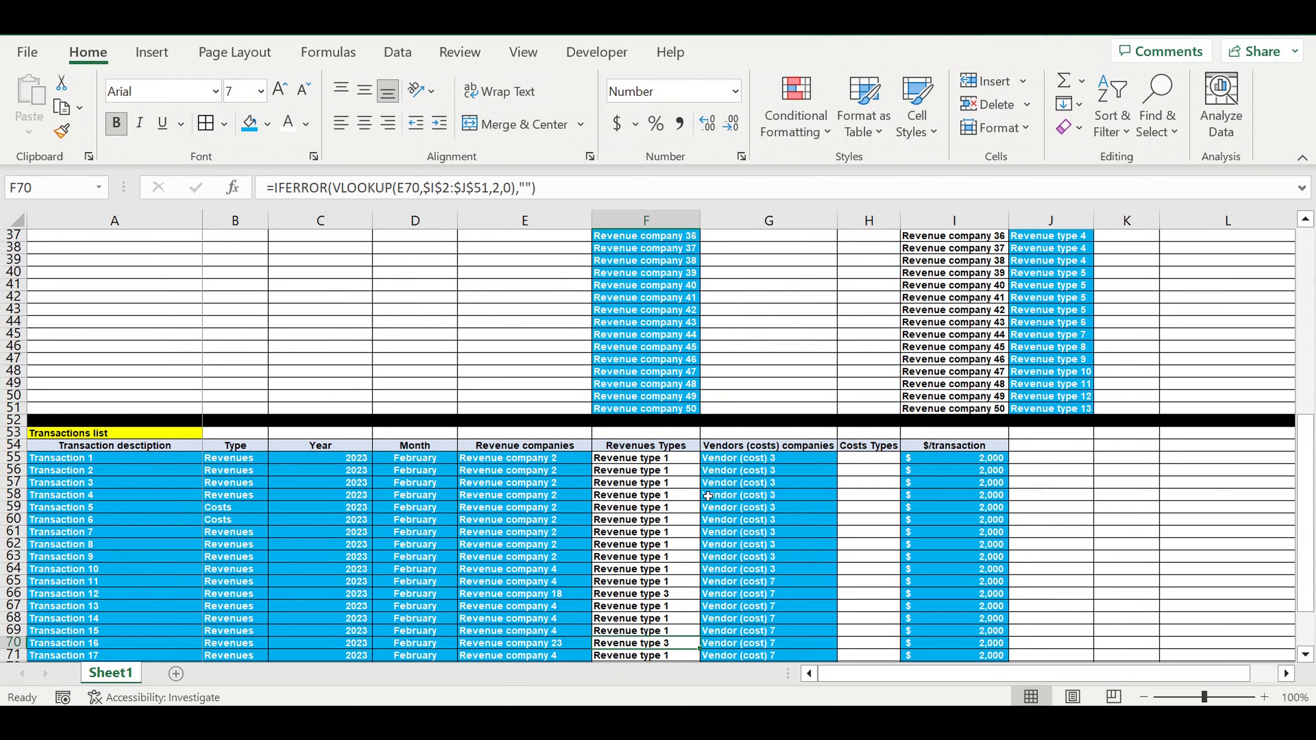
scroll(708, 496, "down", 1)
left_click(634, 421)
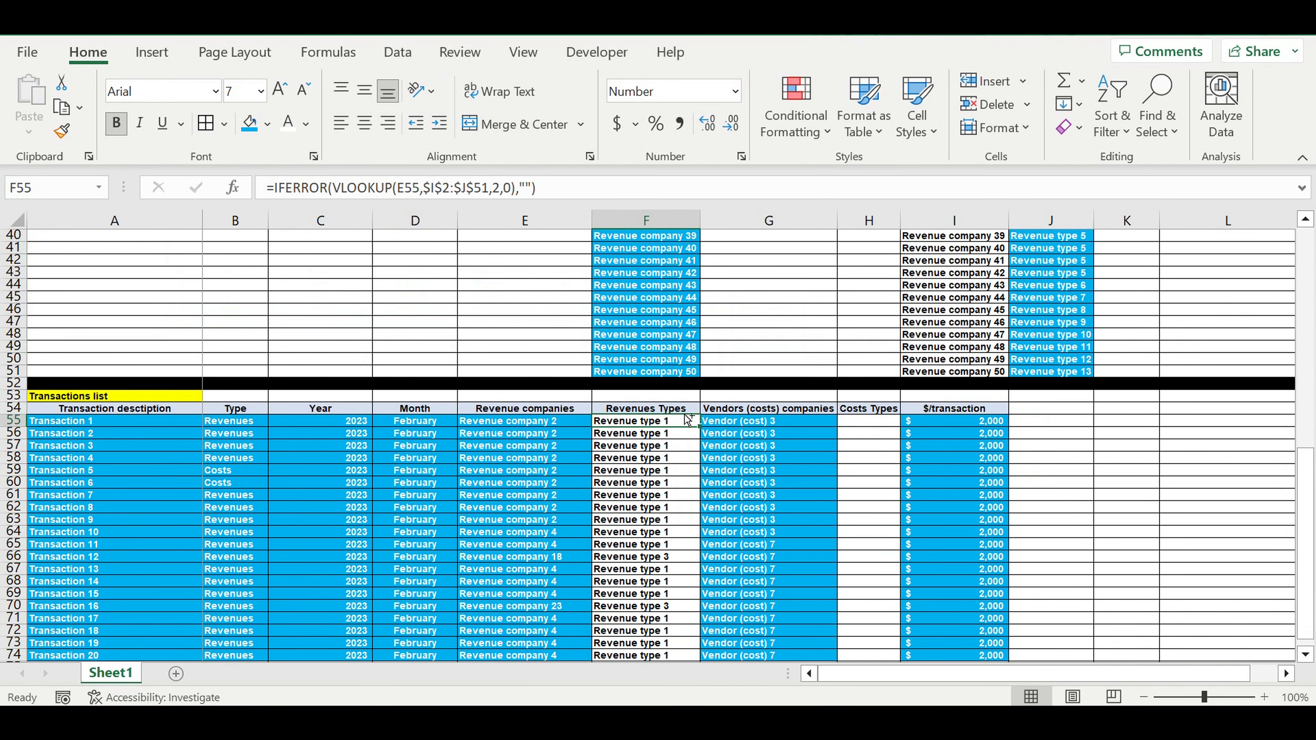
key("ctrl+c")
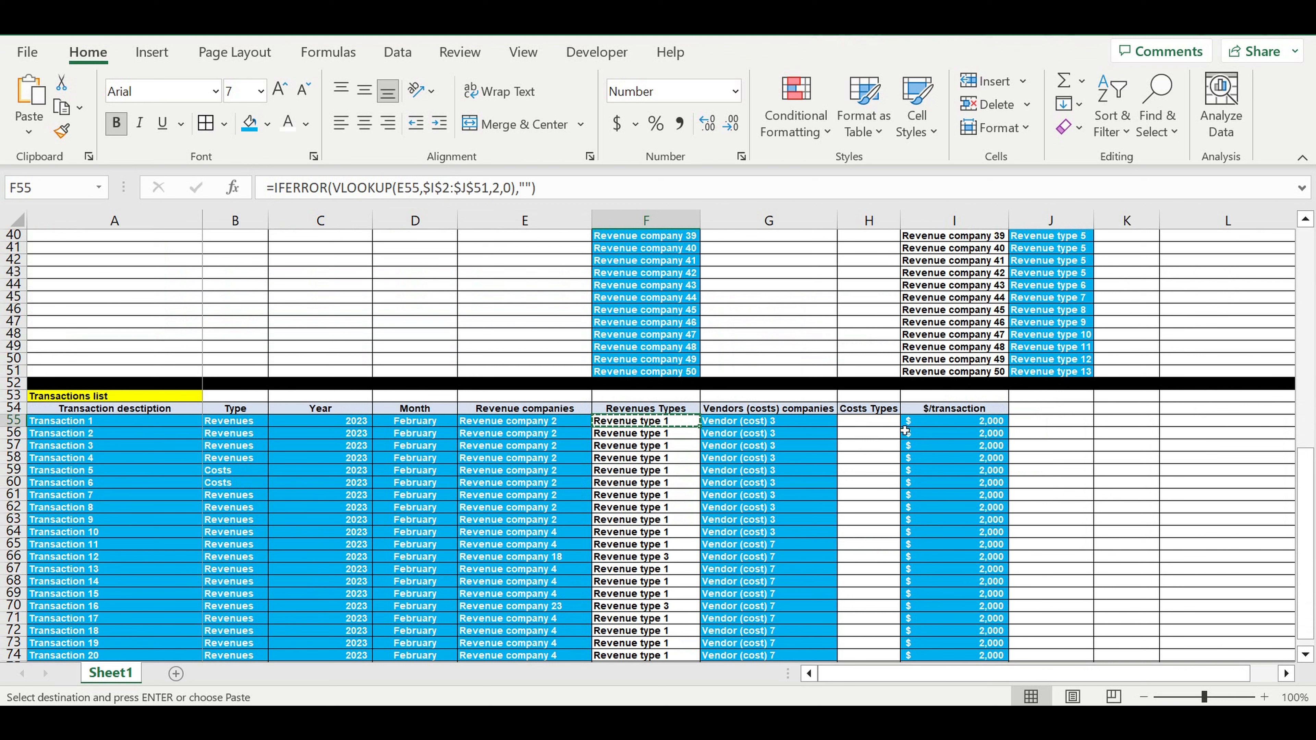
left_click(868, 427)
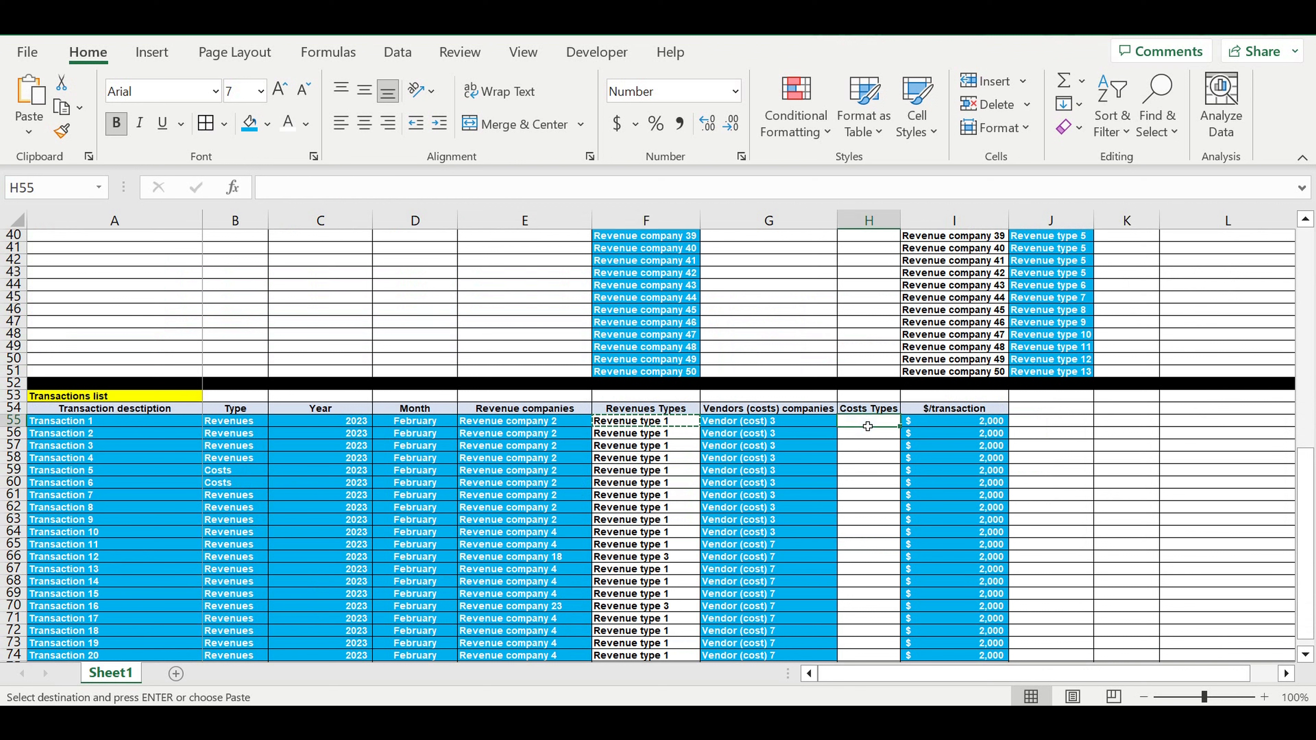
key("ctrl+v")
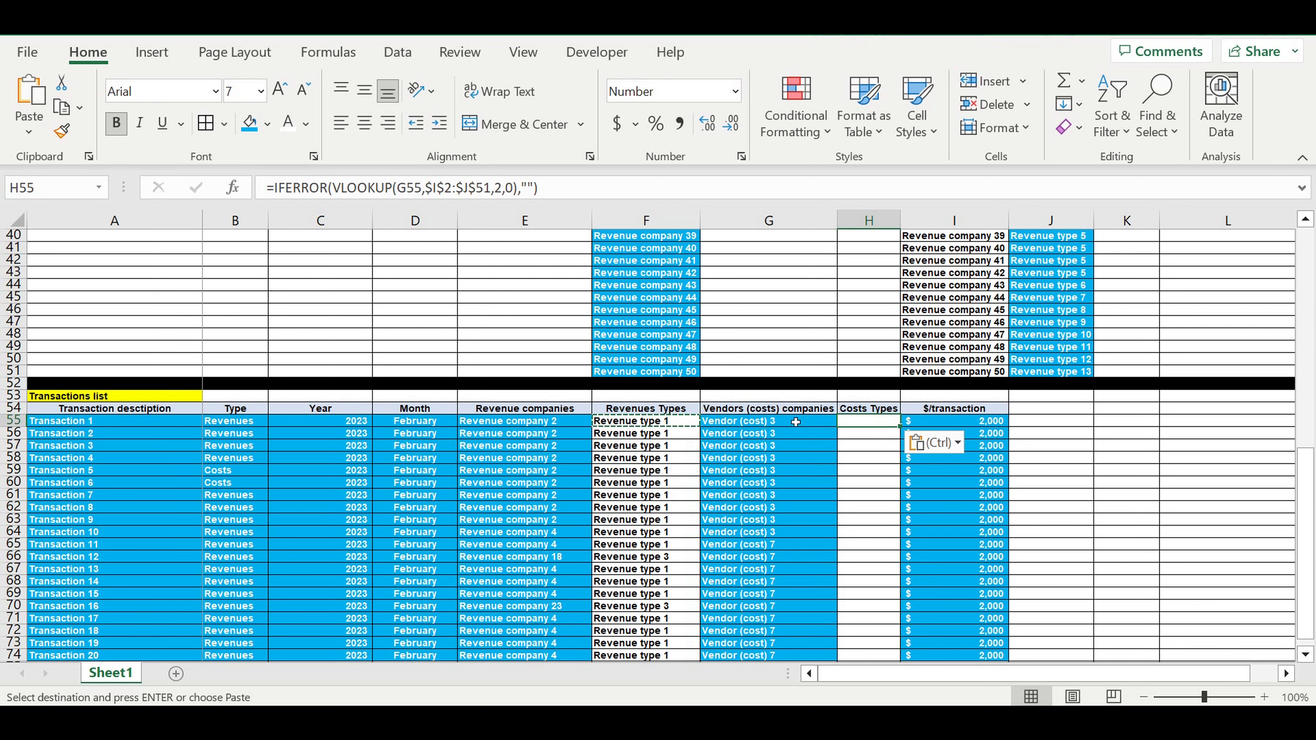
left_click(740, 426)
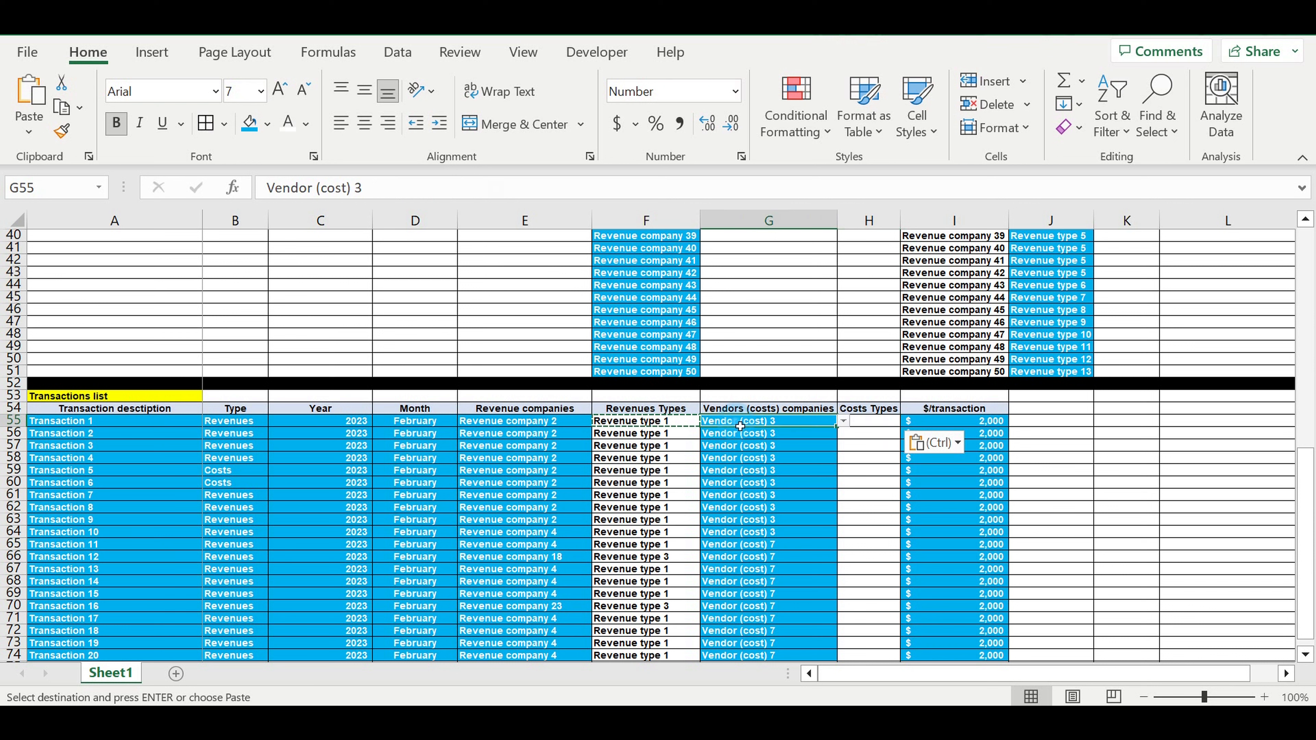
left_click(870, 423)
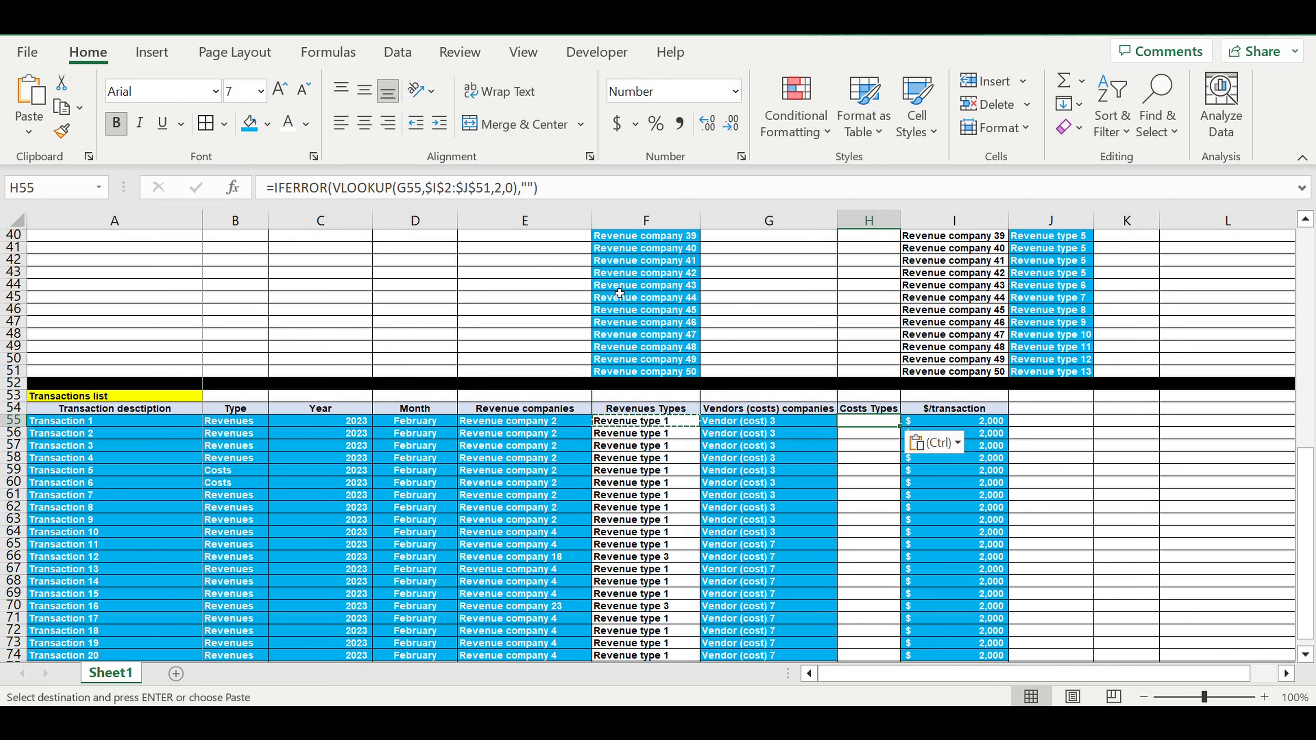
Step: Edit the Costs Types formula in H55 so its VLOOKUP table range starts at the vendor list, $L$2:$M$51
left_click(594, 188)
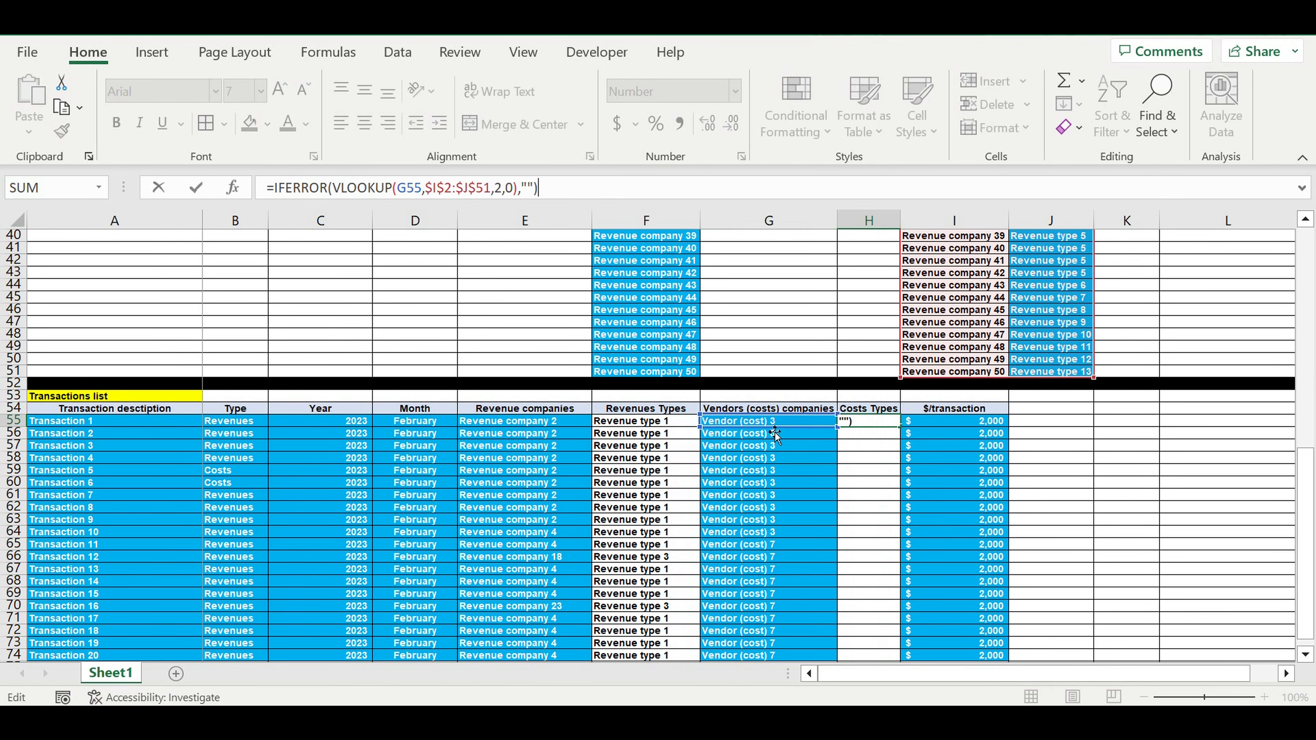
scroll(875, 424, "up", 13)
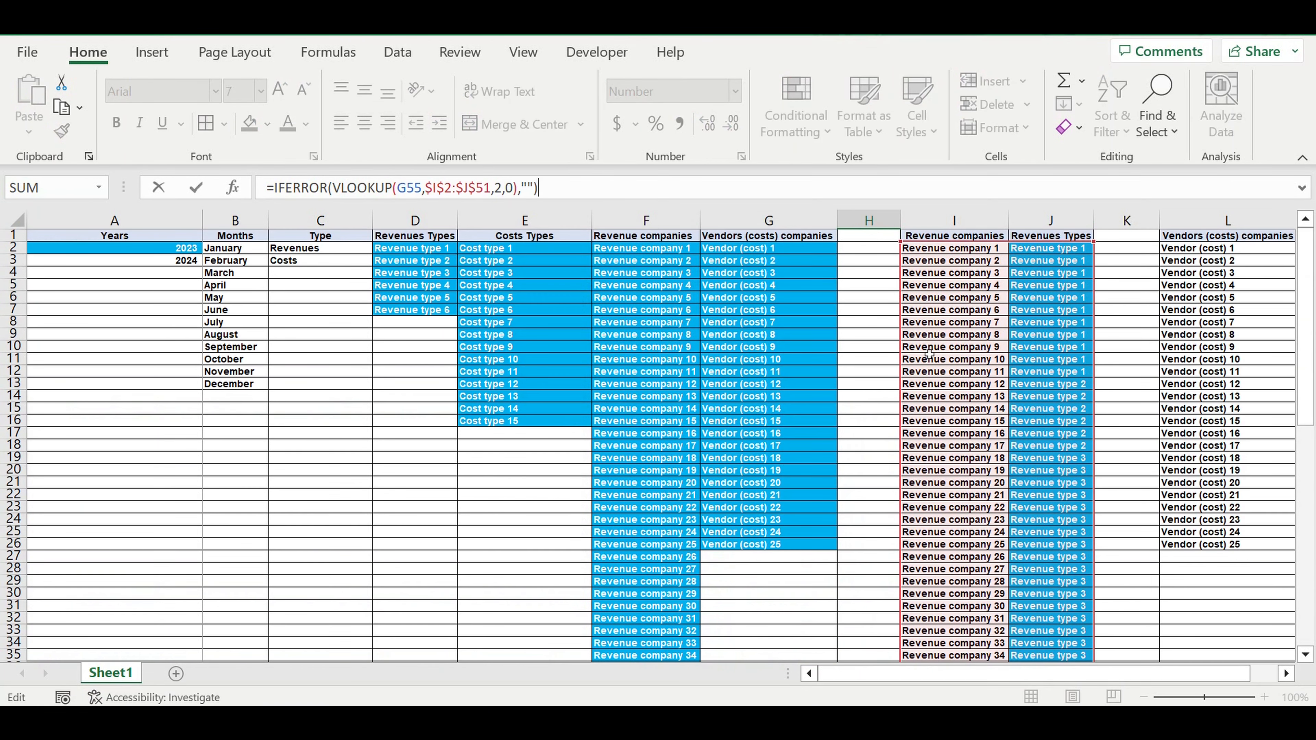
left_click(1287, 674)
left_click(1287, 674)
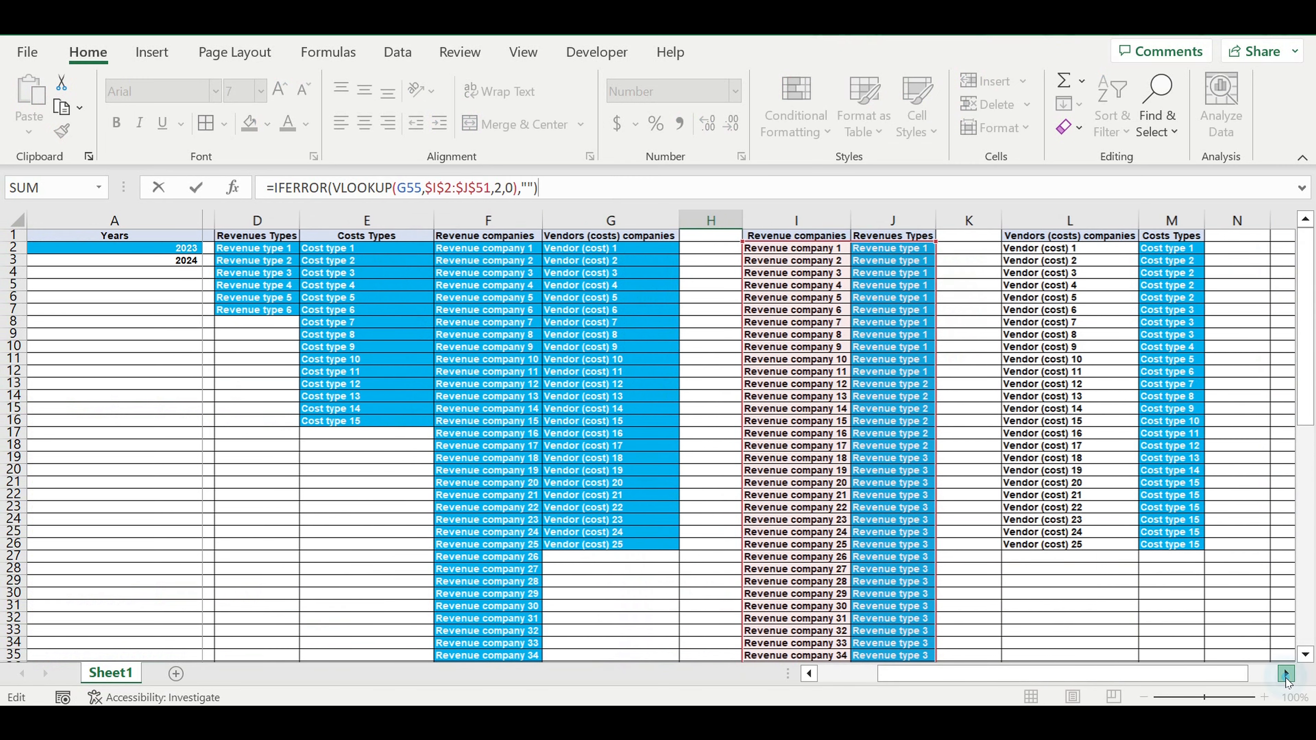
left_click(1287, 673)
left_click(1286, 673)
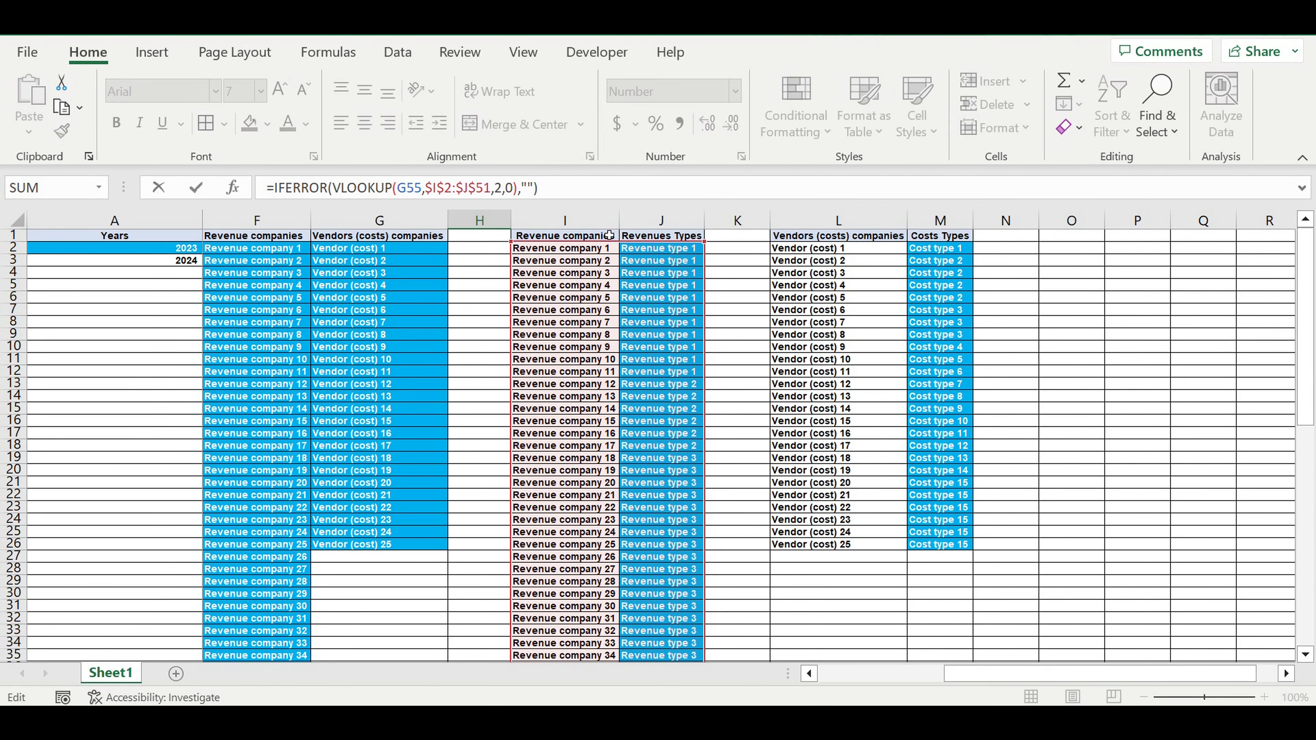
left_click_drag(606, 254, 836, 251)
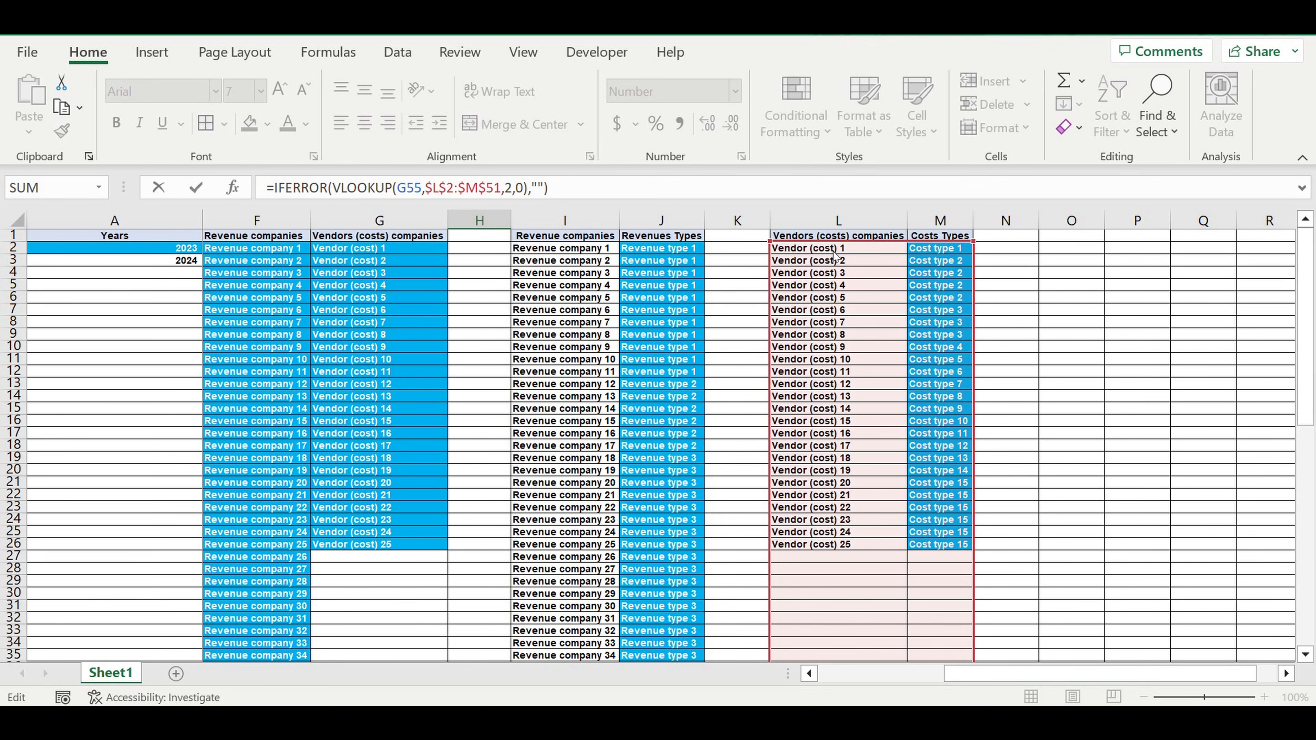
Step: Shrink the lookup range in the H55 formula to $L$2:$M$26 to fit the vendor list, and commit the formula
scroll(932, 378, "down", 9)
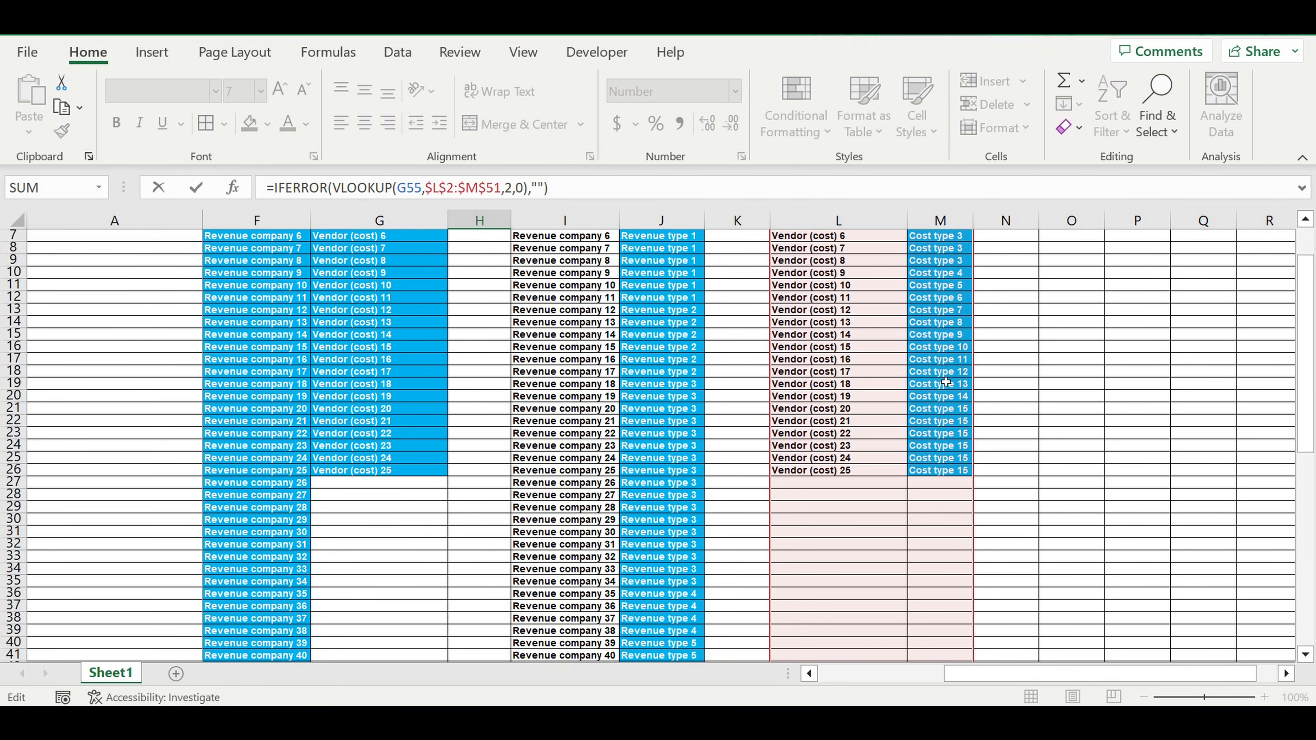
scroll(945, 389, "down", 5)
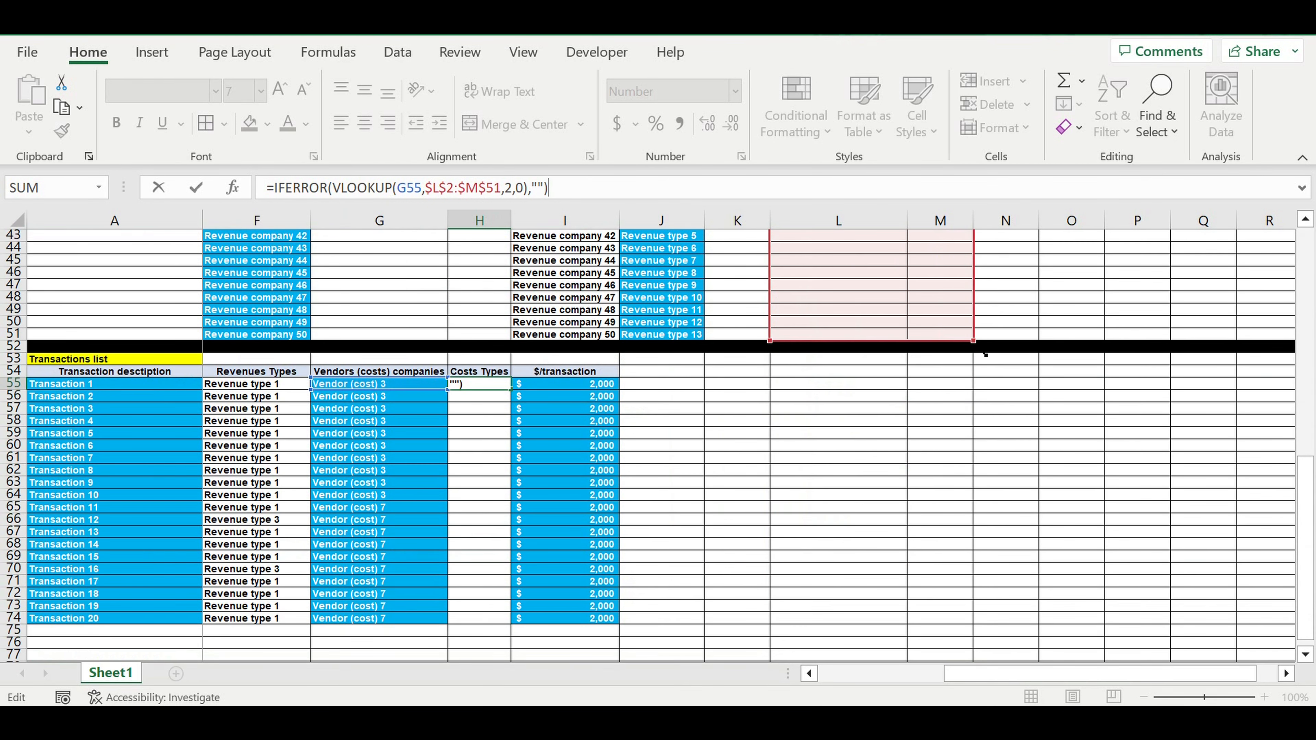
left_click_drag(973, 342, 973, 278)
left_click_drag(960, 178, 957, 312)
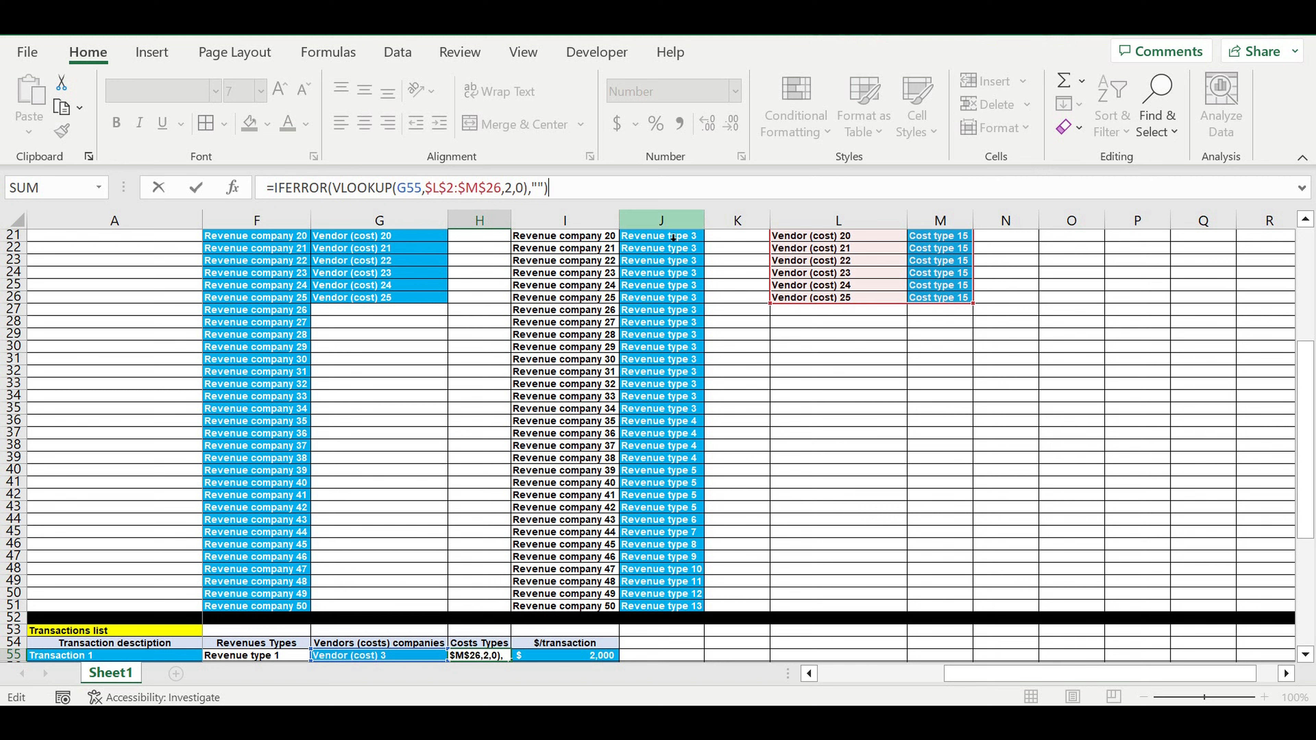
key("Return")
Step: Fill the cost type formula from H55 down to H74 for all transactions through Transaction 20
scroll(746, 482, "down", 7)
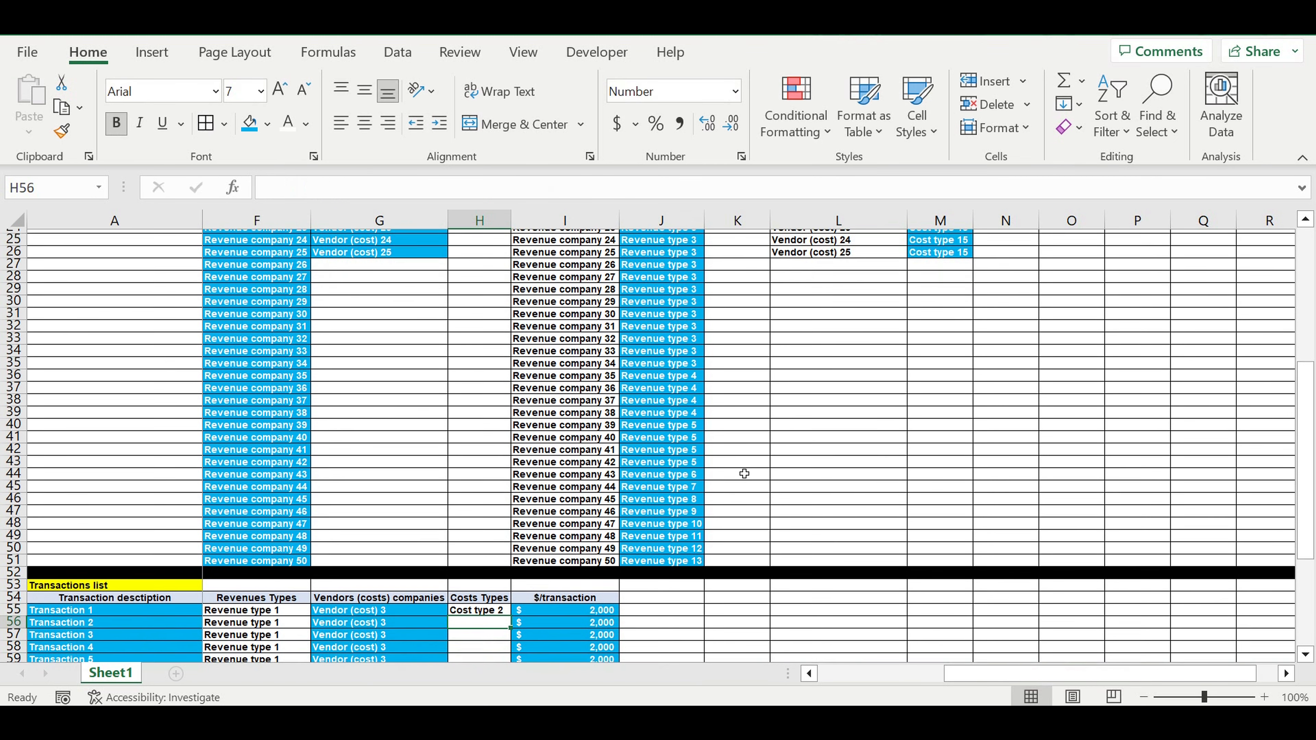
scroll(733, 451, "down", 2)
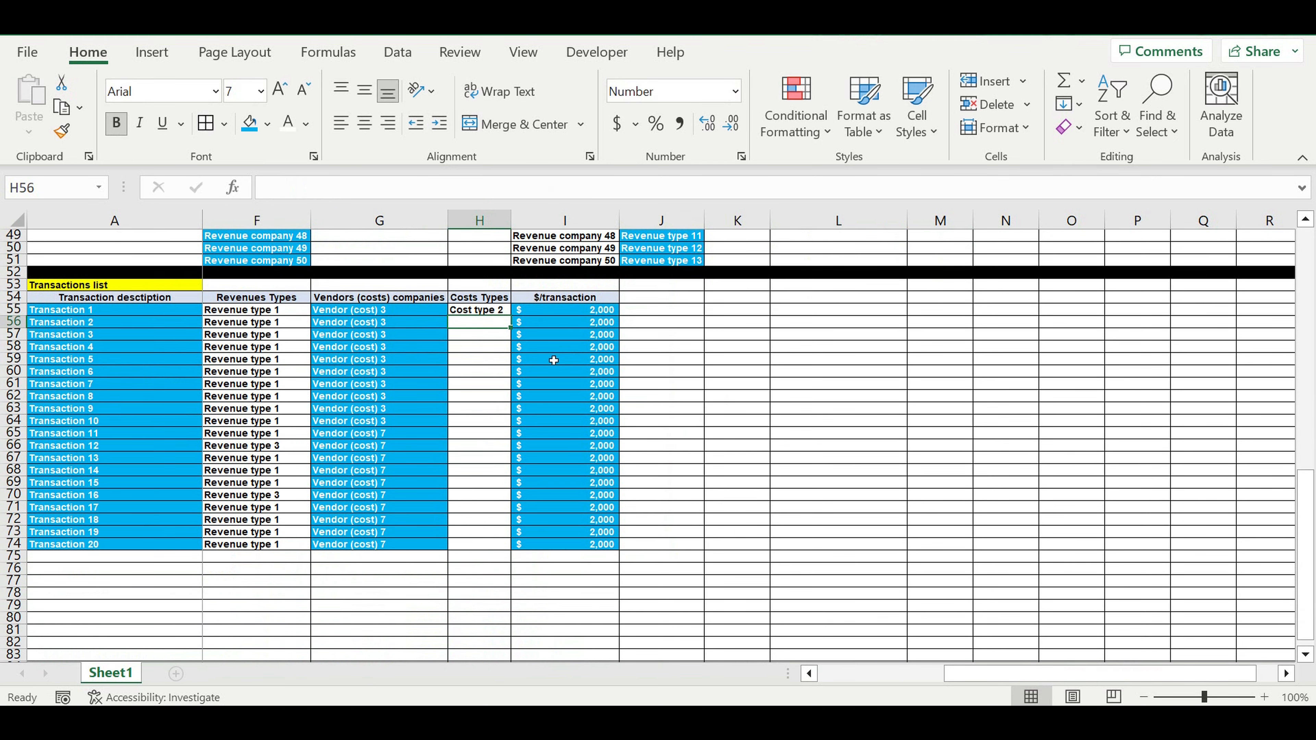
left_click(471, 311)
left_click_drag(510, 316, 499, 562)
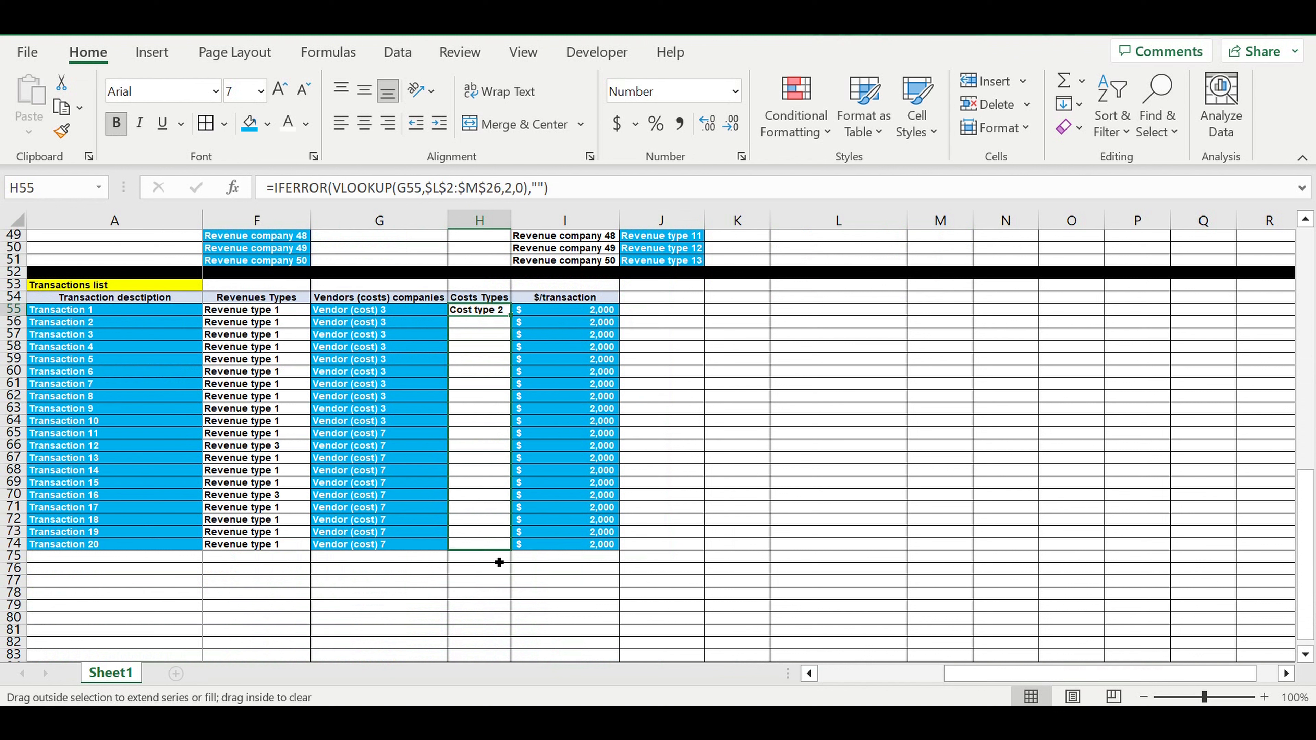
left_click_drag(650, 511, 652, 494)
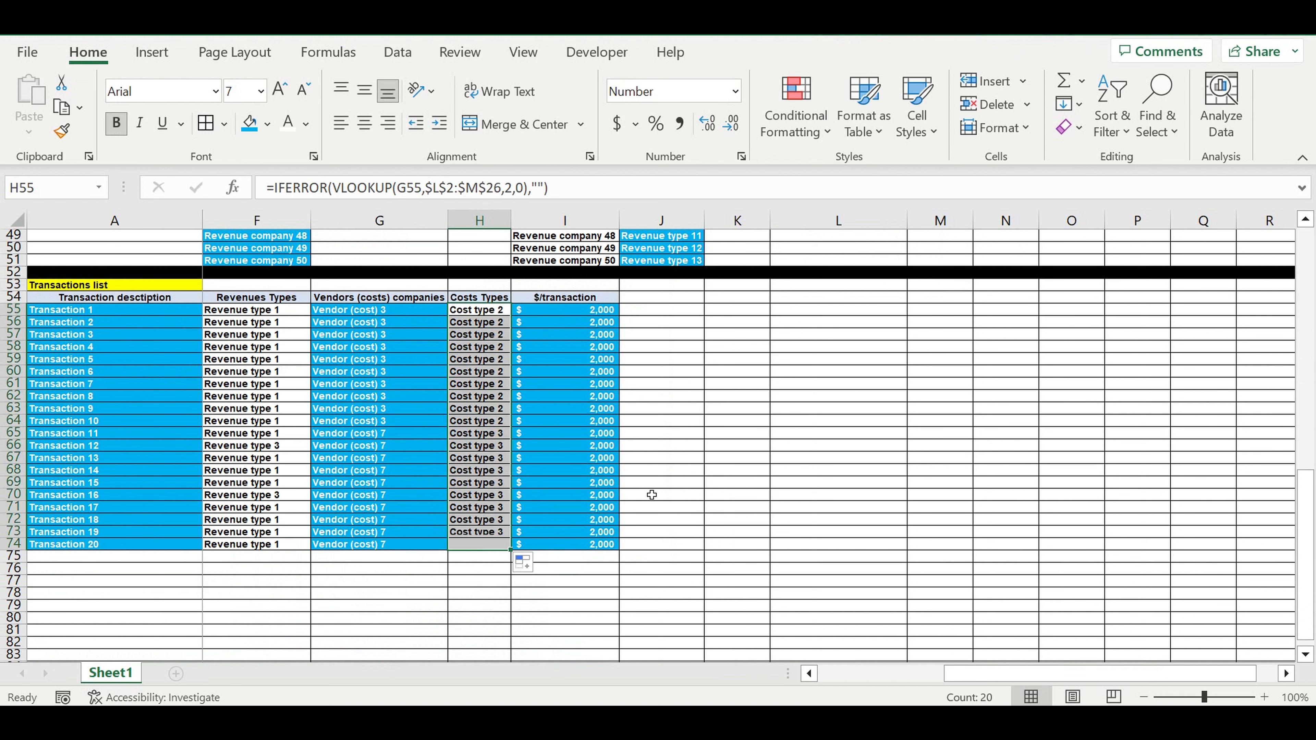
Step: Try Vendor (cost) 20 and Vendor (cost) 25 for Transaction 12 in G66 to test the cost type lookup
left_click(394, 447)
left_click(454, 446)
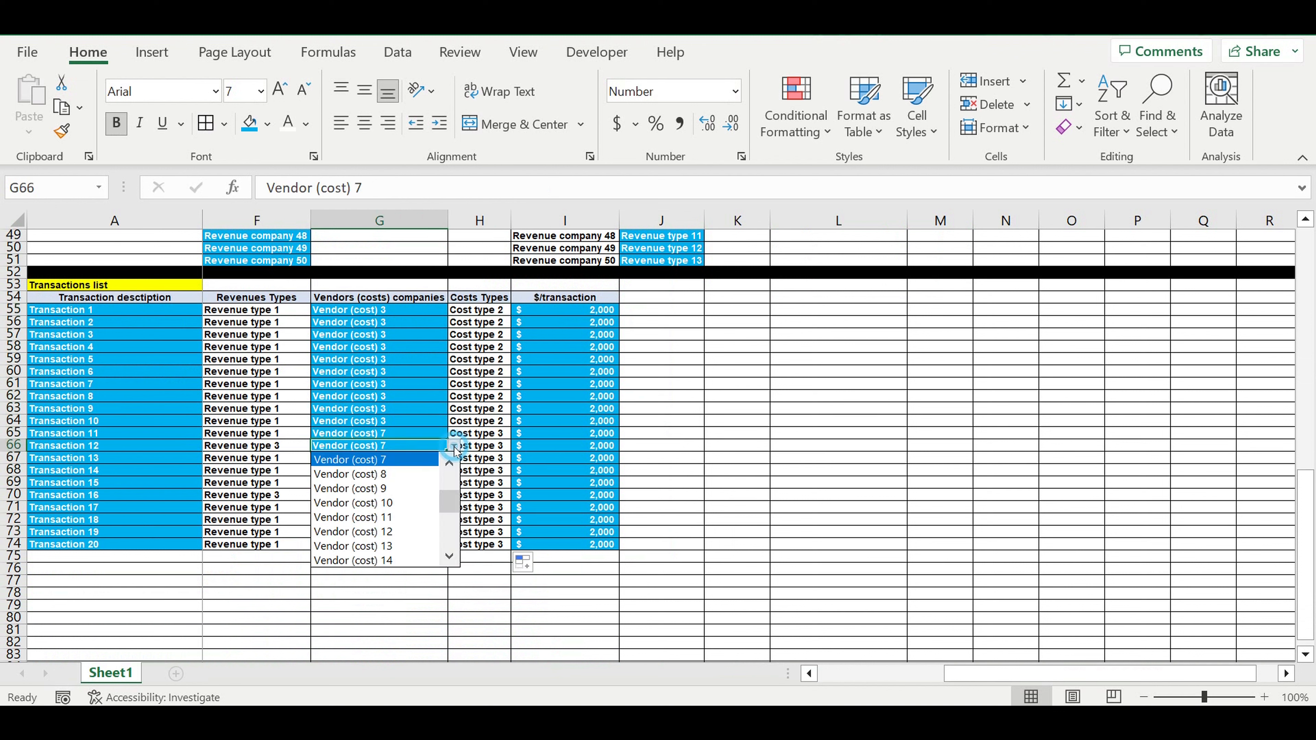
left_click_drag(448, 502, 448, 532)
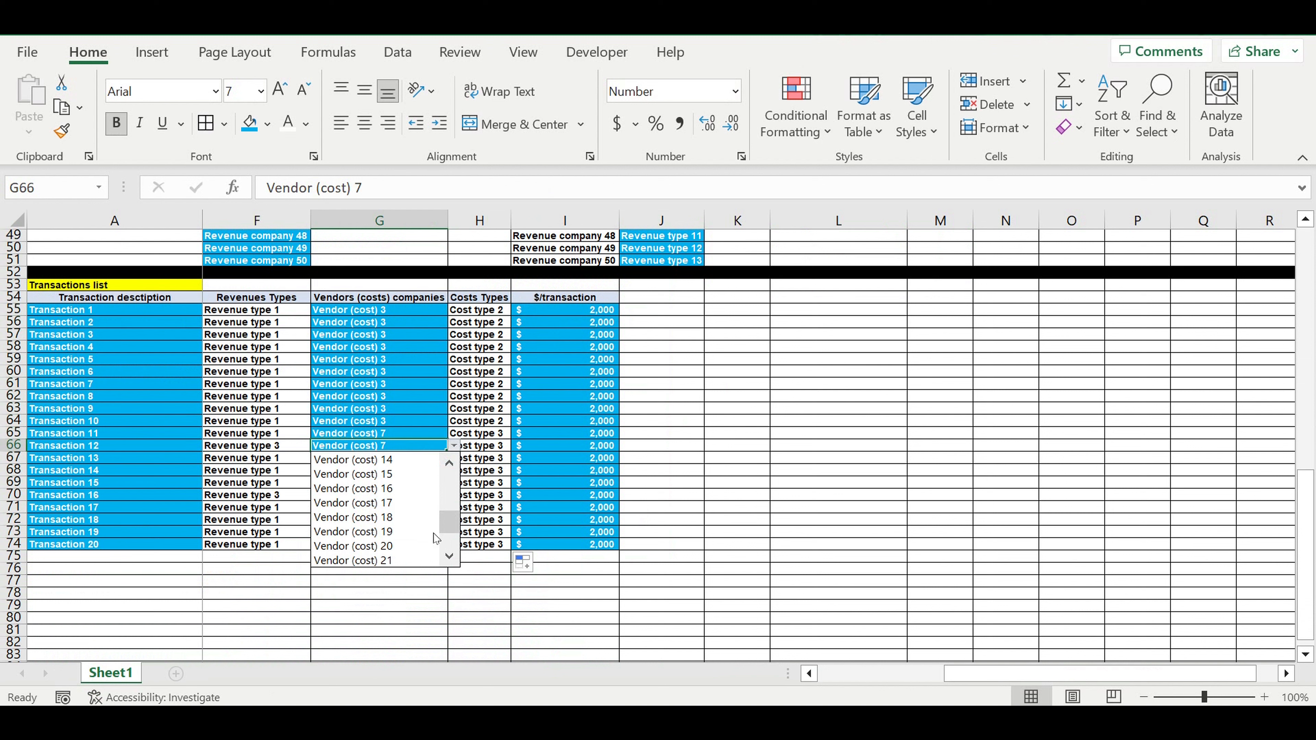
left_click(389, 546)
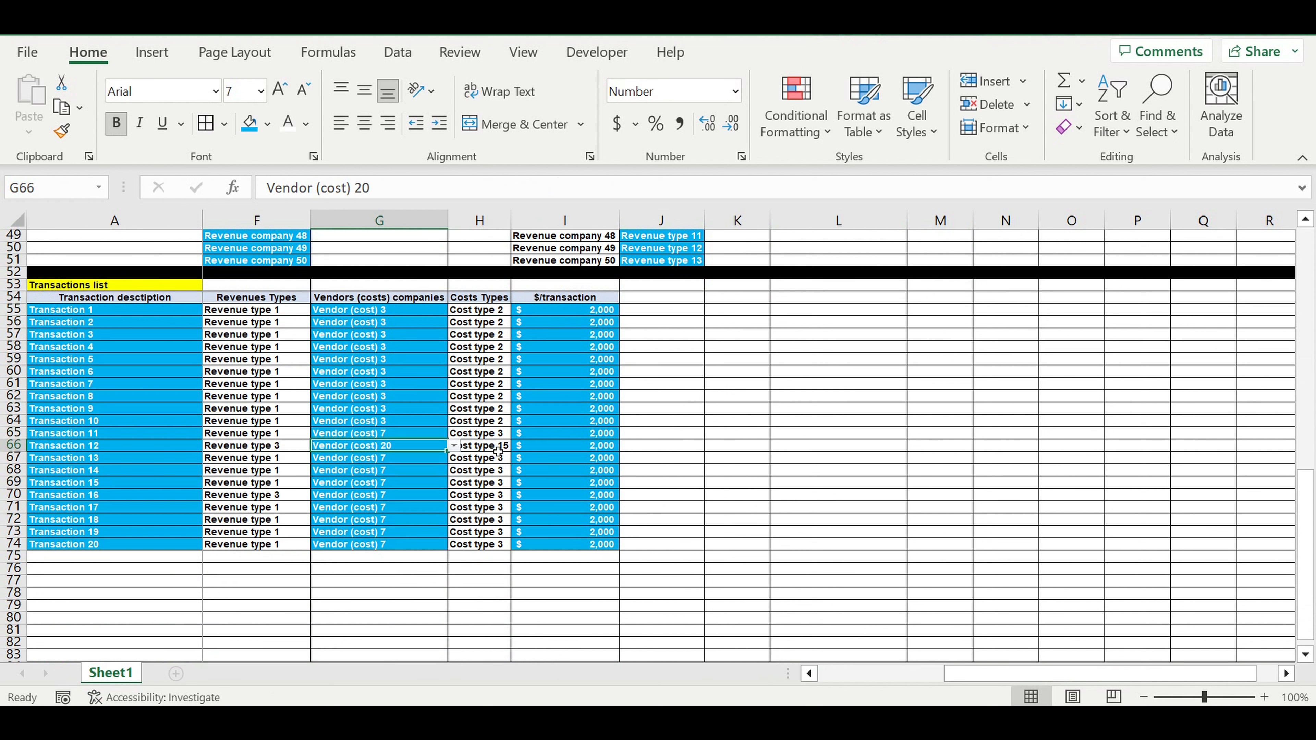
left_click(482, 449)
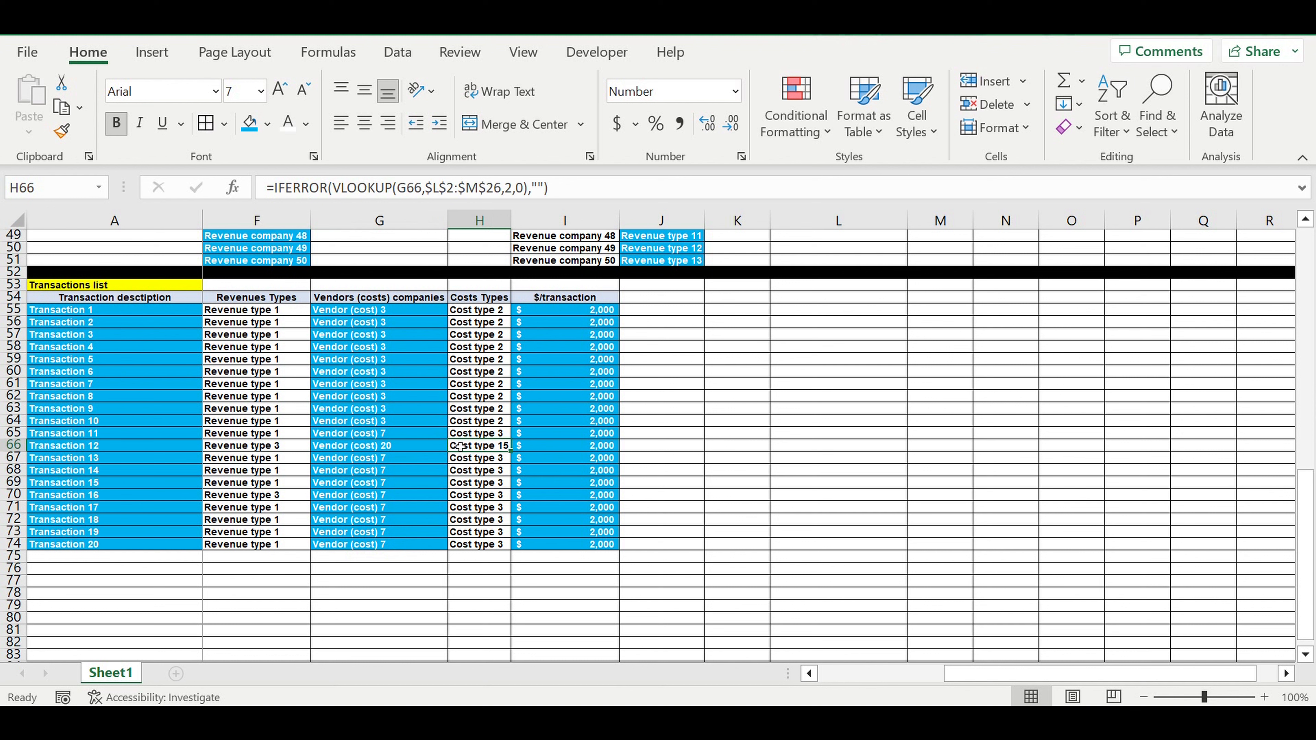
left_click(385, 446)
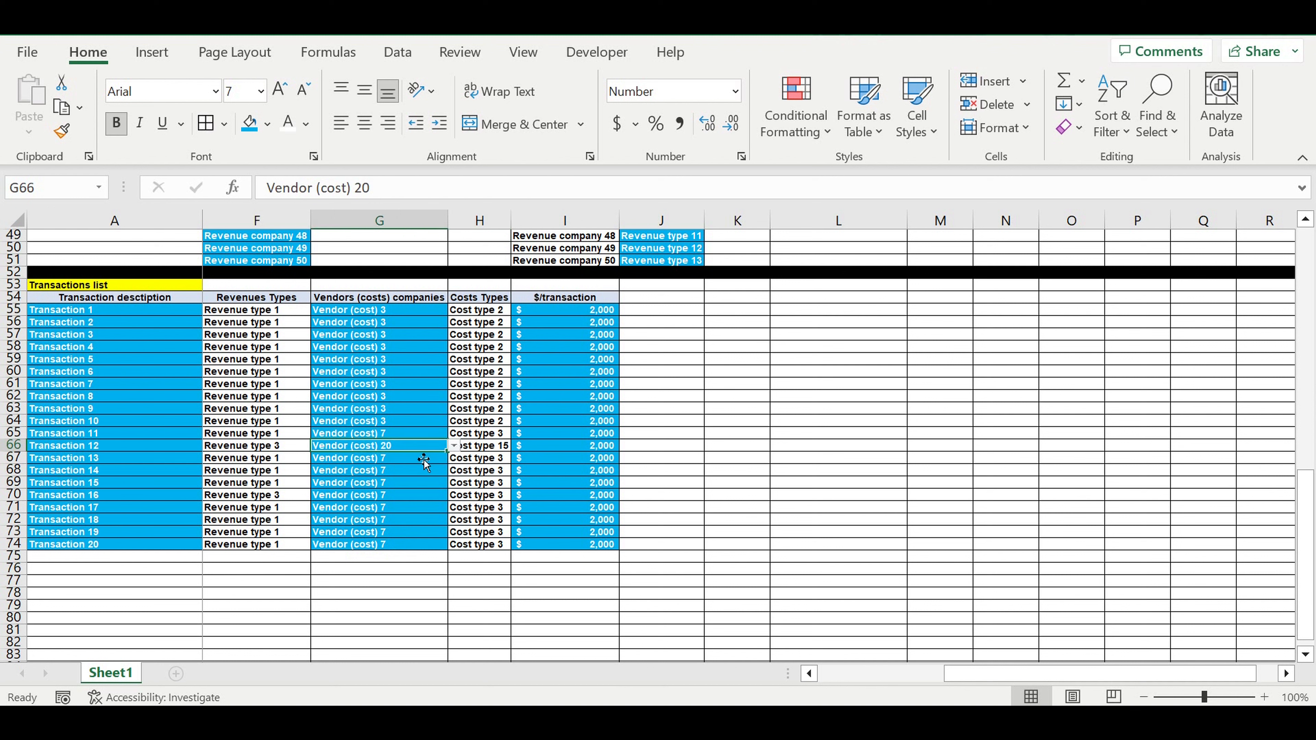
left_click(454, 446)
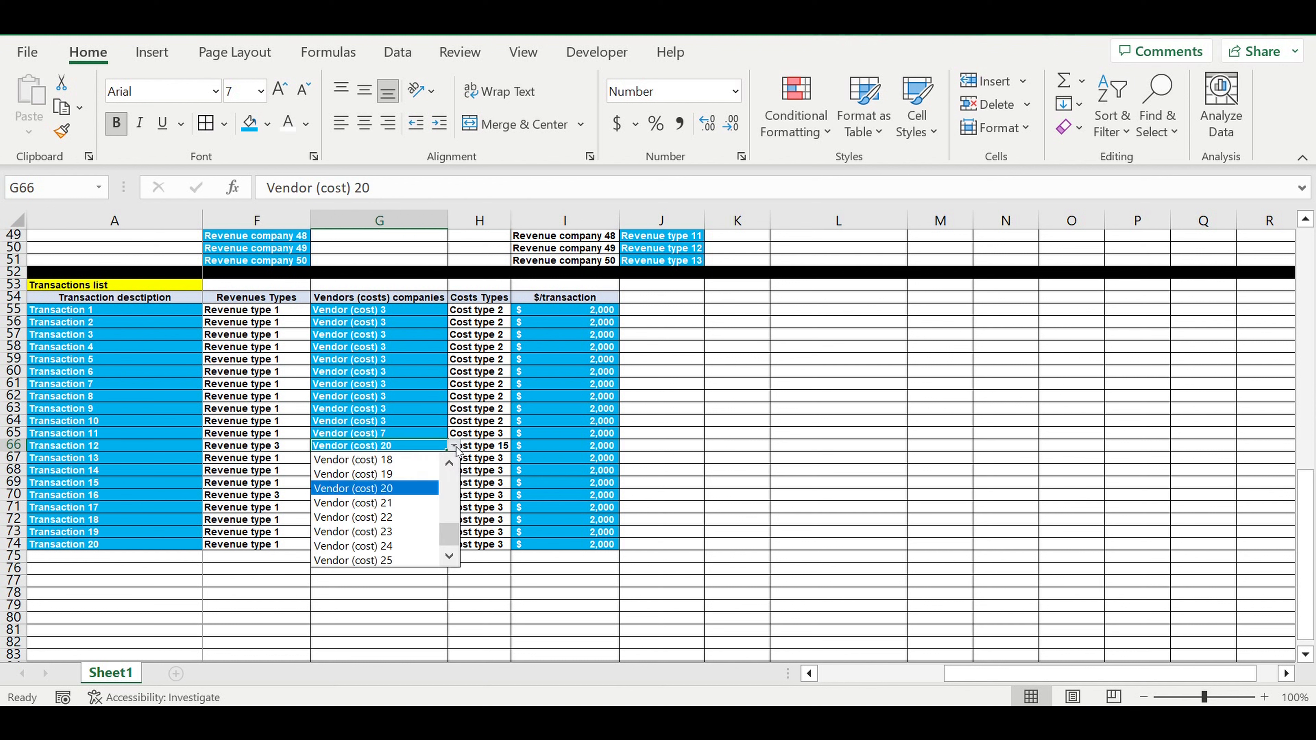
left_click(388, 560)
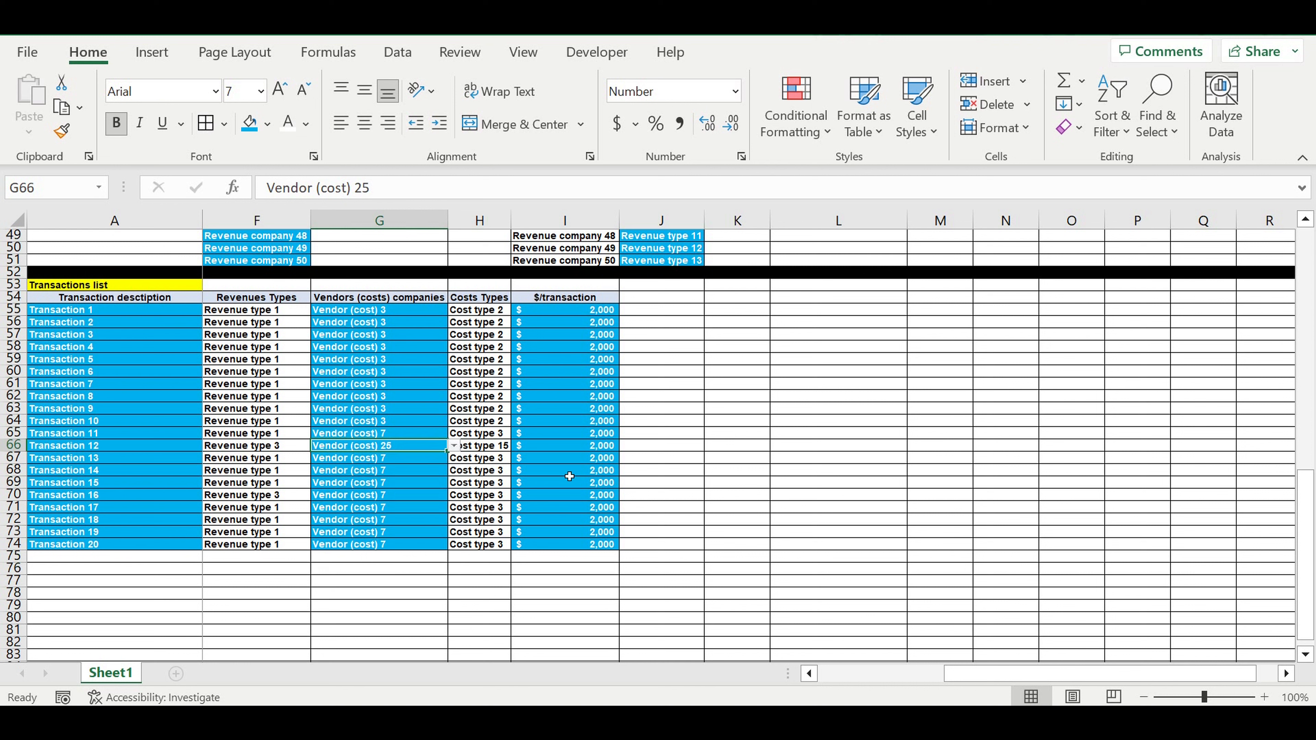
Step: Set the vendor for Transaction 12 in G66 to Vendor (cost) 8 and check its looked-up type in H66
left_click(454, 446)
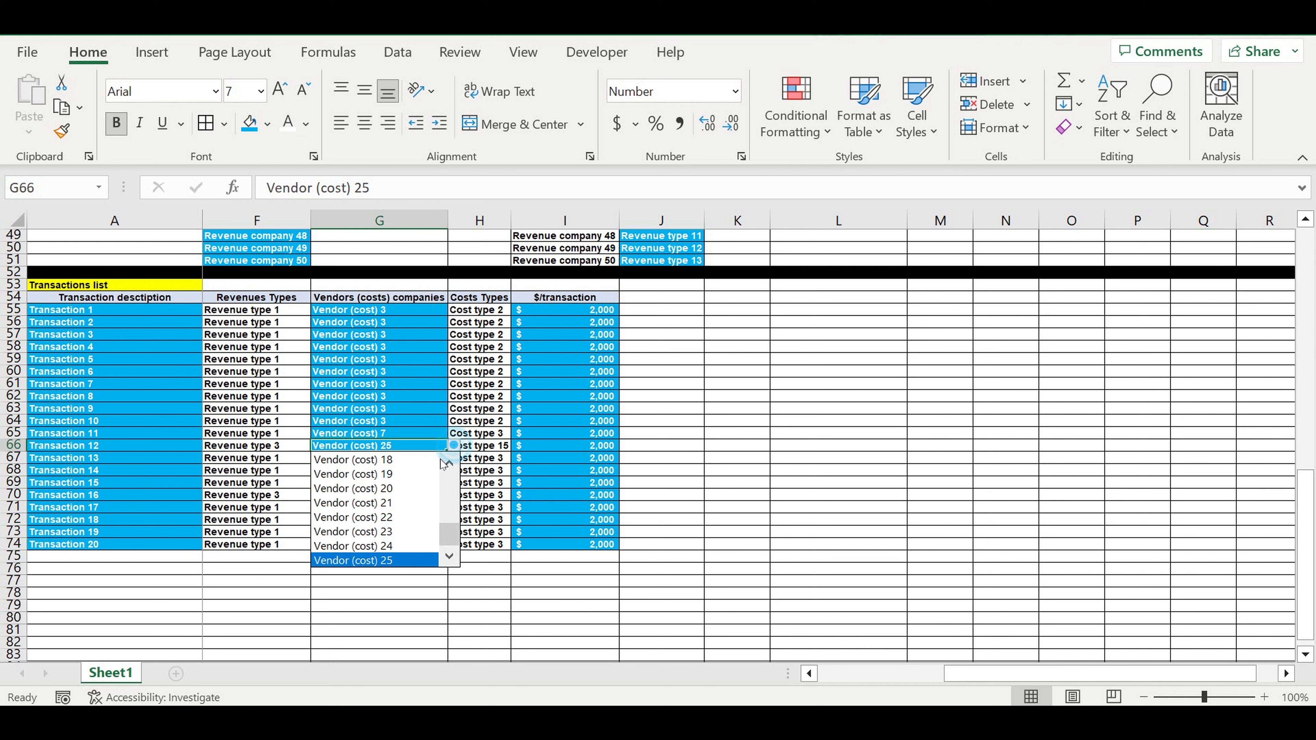
scroll(387, 503, "up", 4)
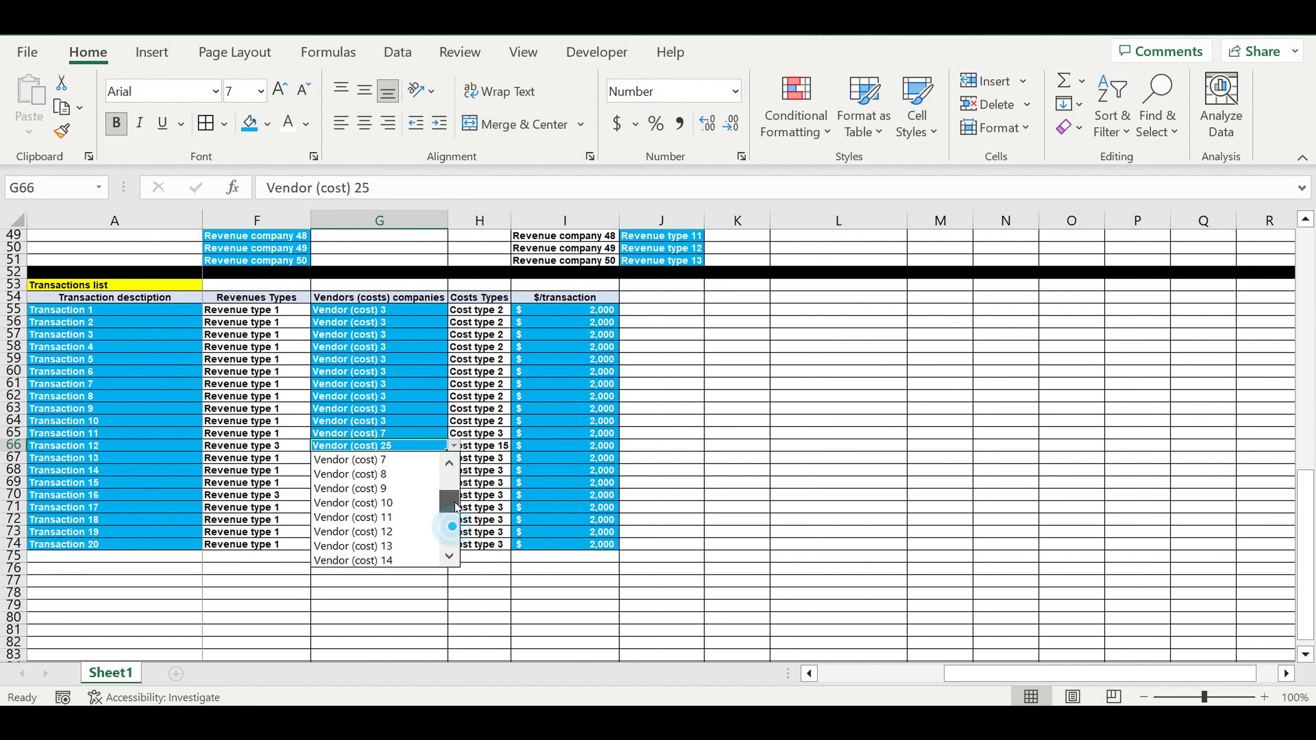
left_click(384, 474)
left_click(483, 452)
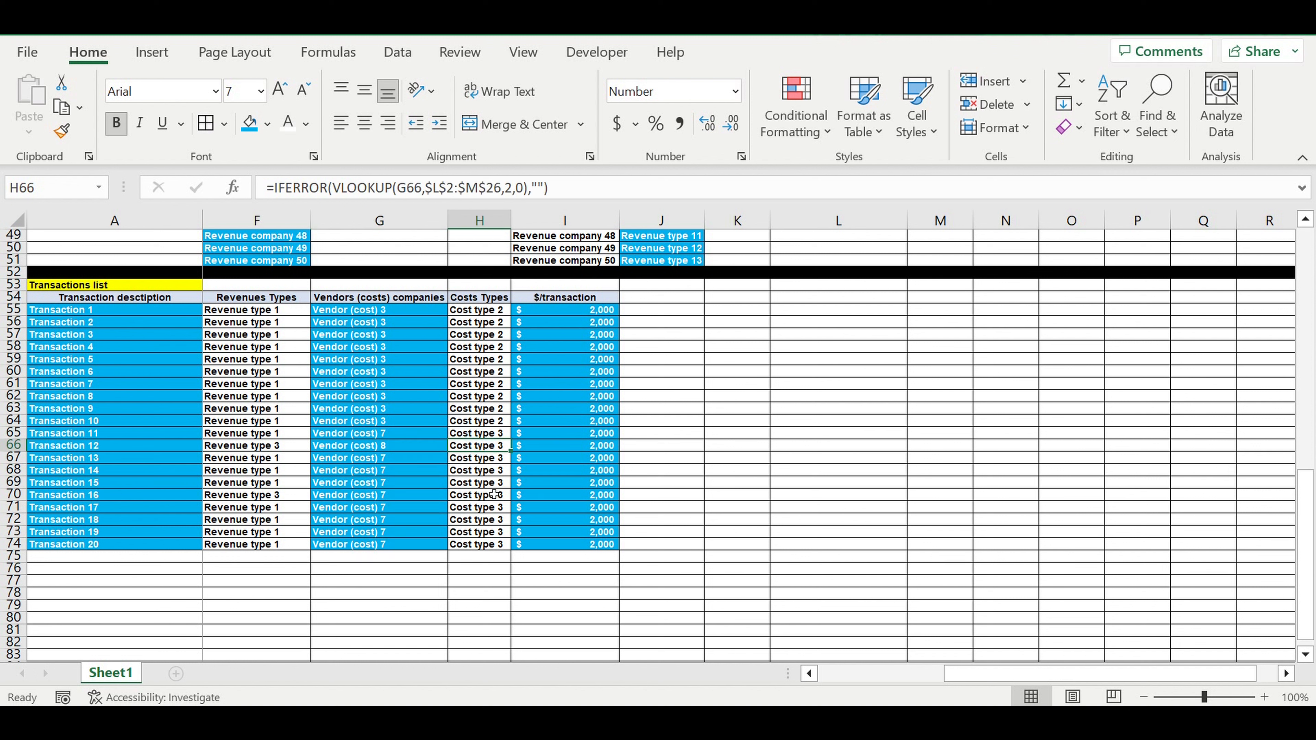
left_click(392, 447)
Step: Check the cost type formula for Transaction 4 in H58 and its vendor cell G58
left_click(772, 472)
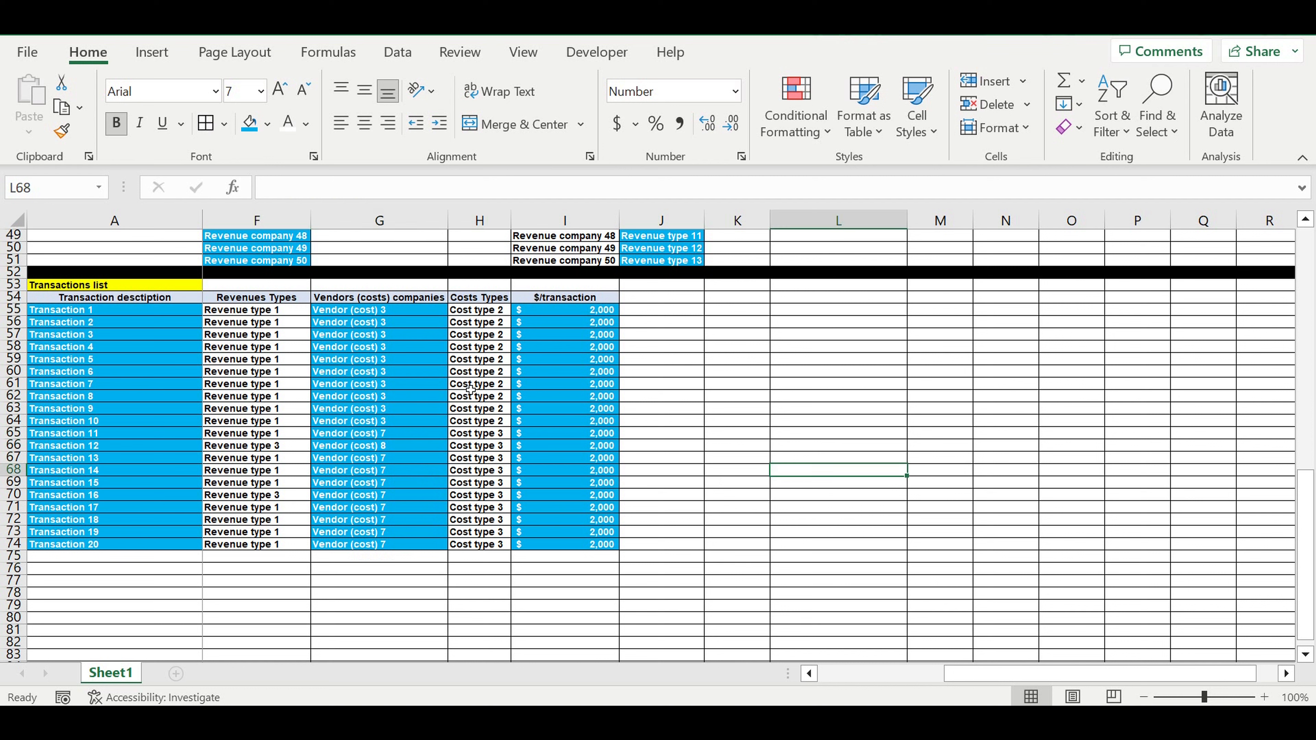
left_click(489, 348)
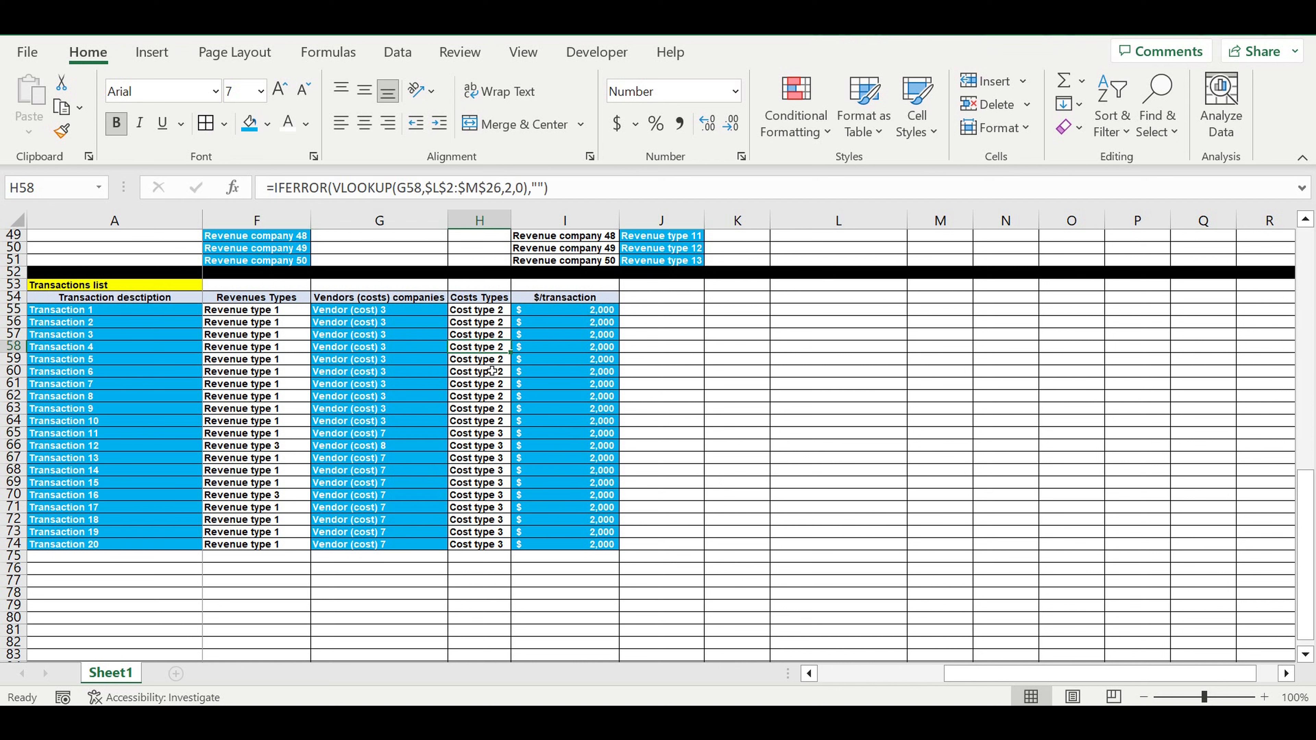
left_click(353, 350)
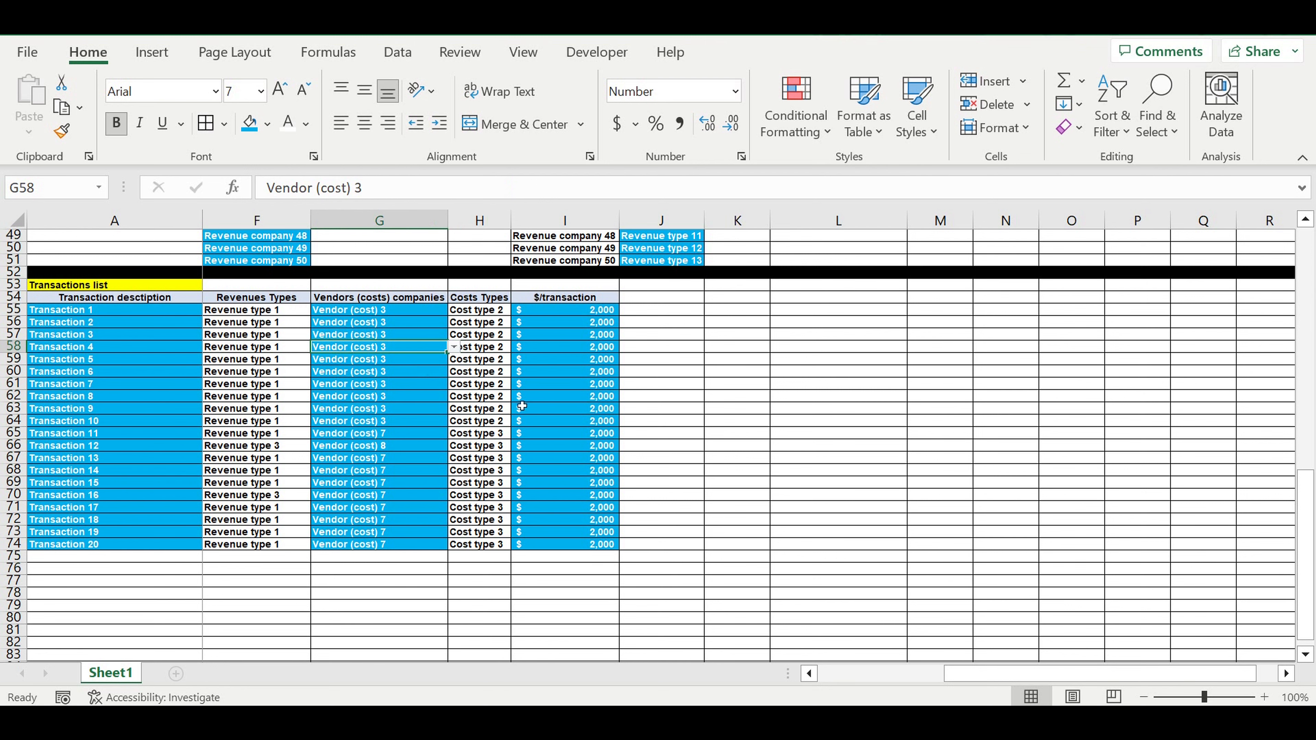